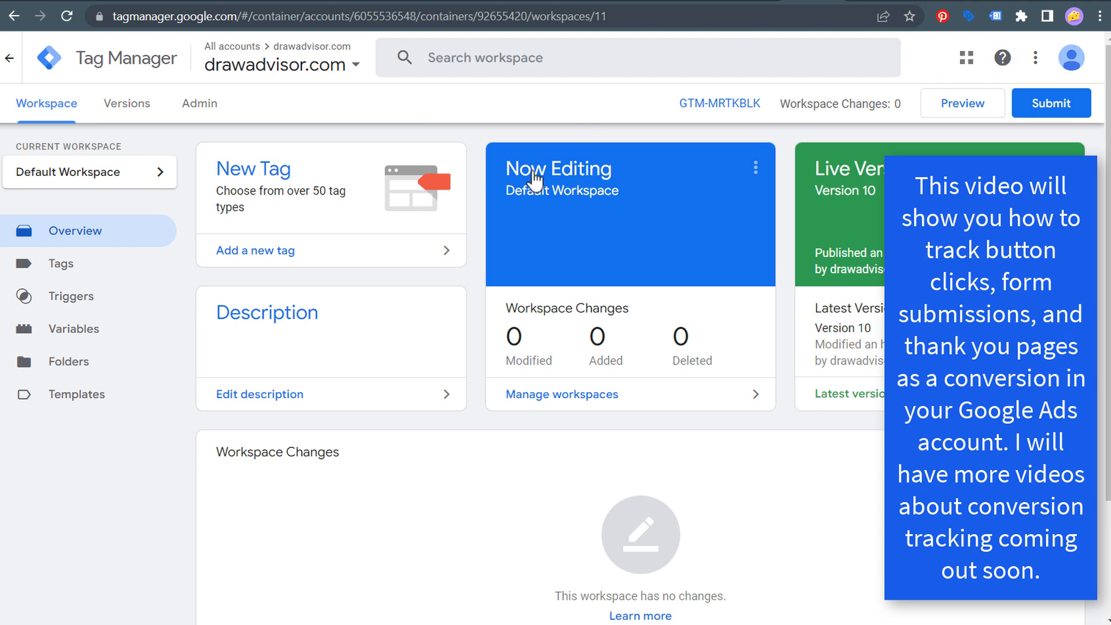
Look over the Analytics property admin page, the Tag Manager workspace and the Google Ads conversions summary
{"action": "left_click", "coordinate": [743, 1]}
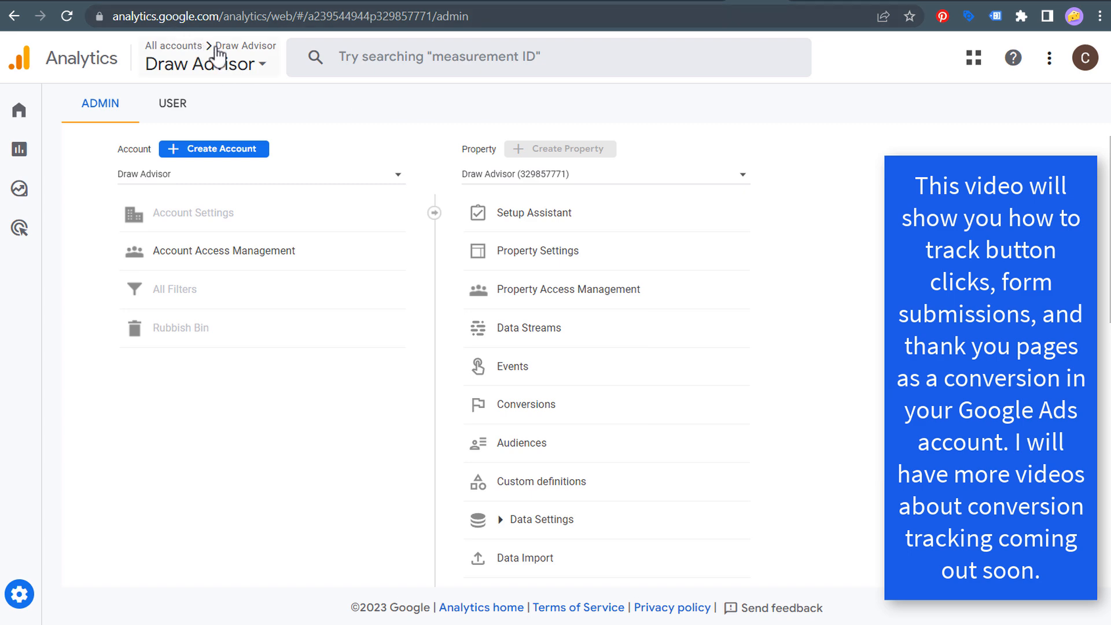
{"action": "left_click", "coordinate": [808, 4]}
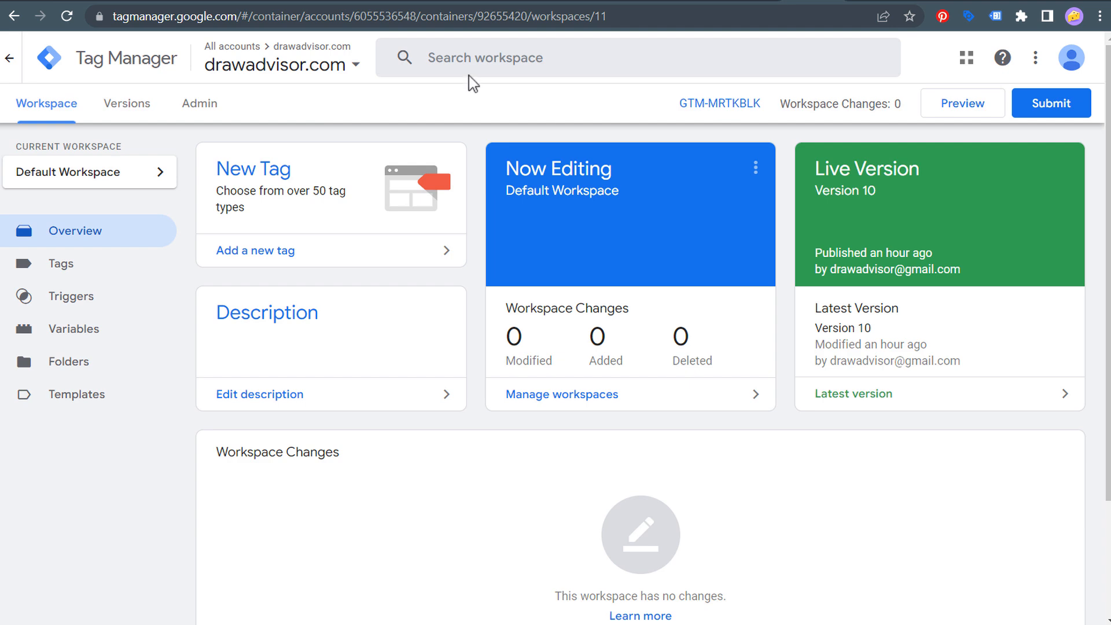
{"action": "left_click", "coordinate": [874, 2]}
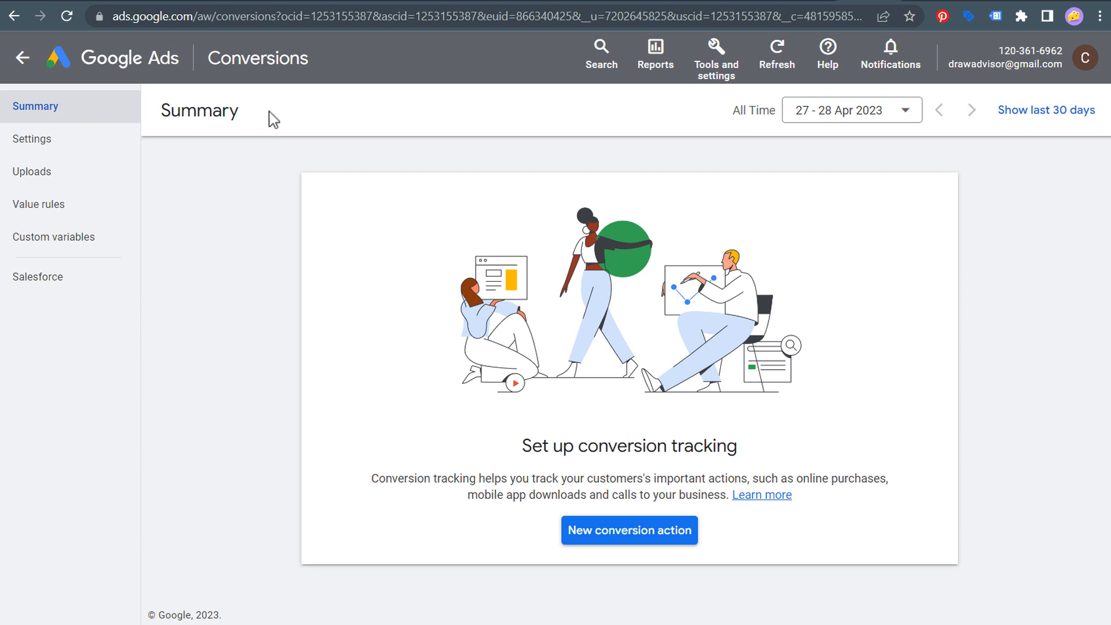
{"action": "left_click", "coordinate": [752, 1]}
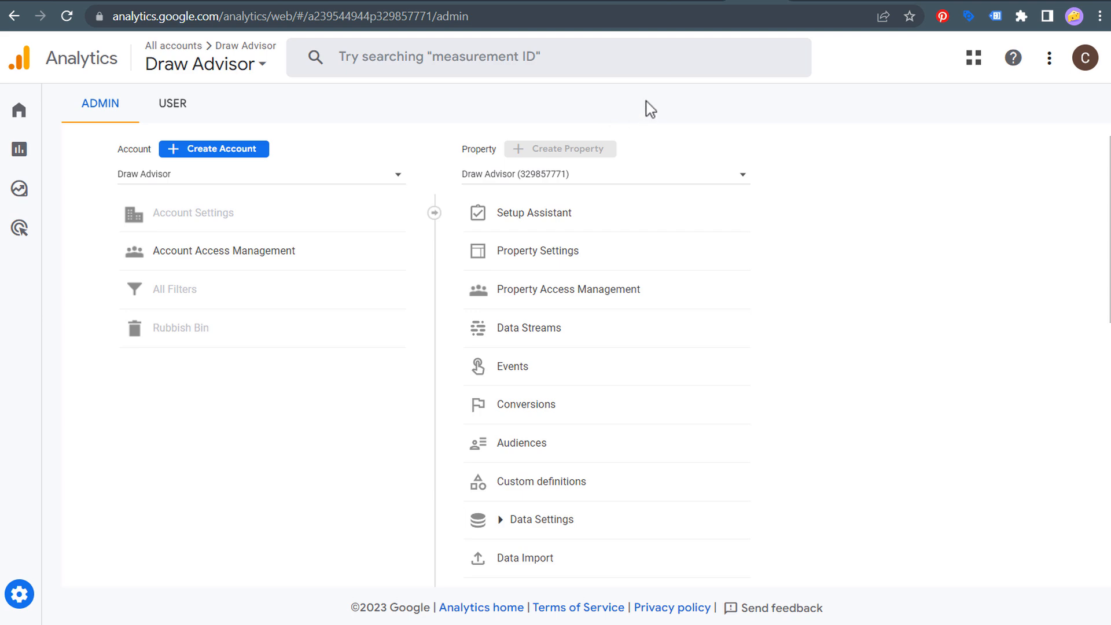
{"action": "left_click", "coordinate": [875, 4]}
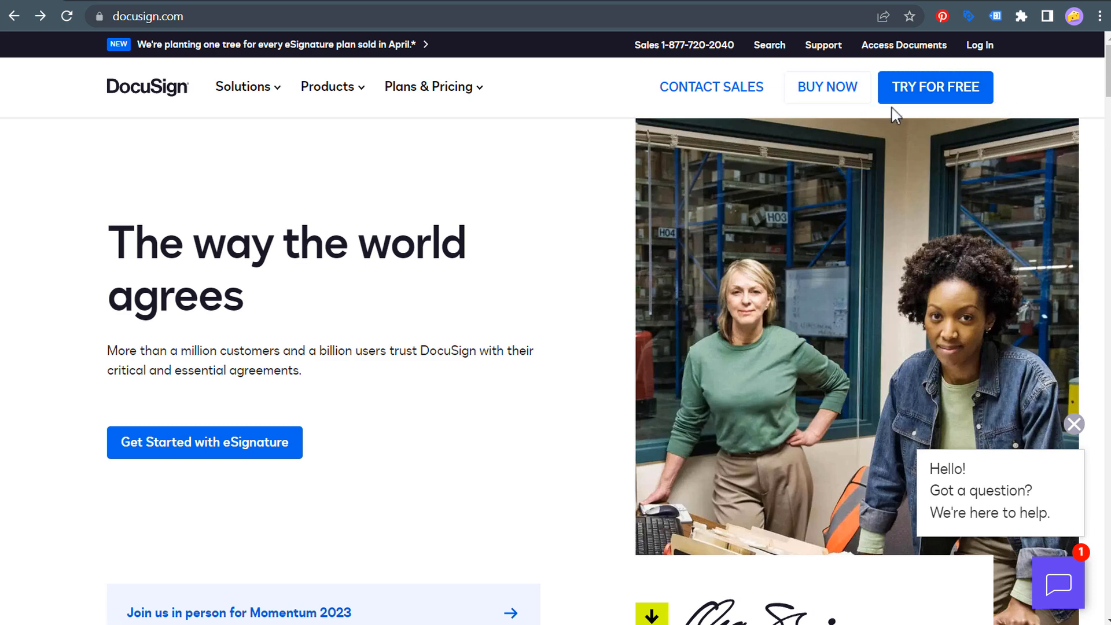
Examine example conversion points: DocuSign's free-trial form, the WPForms overview and the drawadvisor.com thank-you page
{"action": "left_click", "coordinate": [959, 94]}
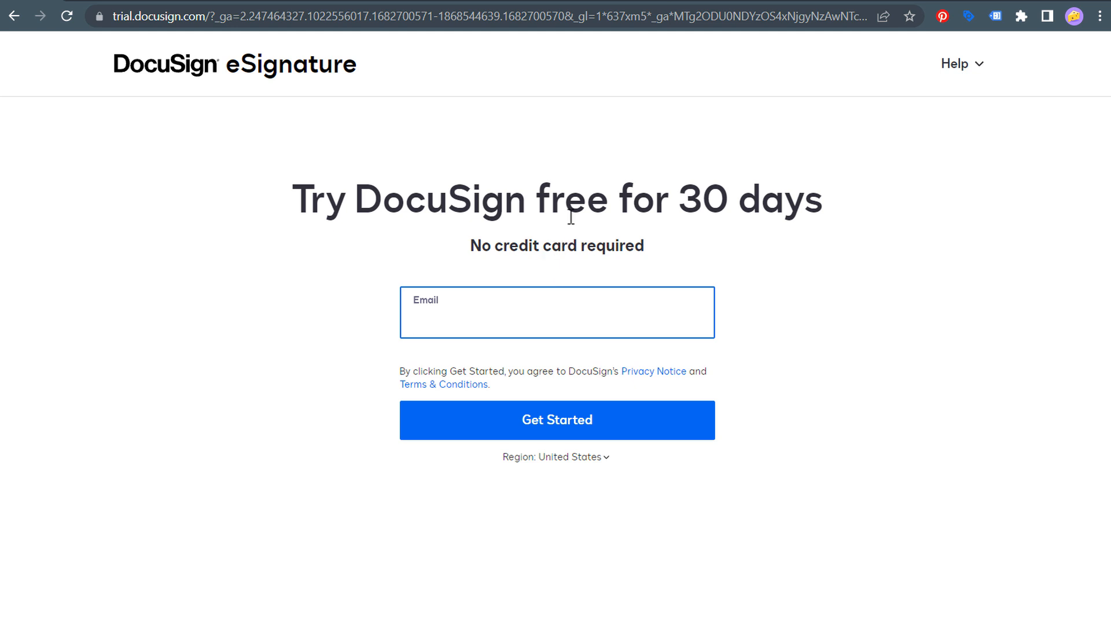
{"action": "left_click", "coordinate": [106, 1]}
{"action": "scroll", "coordinate": [515, 237], "scroll_direction": "up", "scroll_amount": 4}
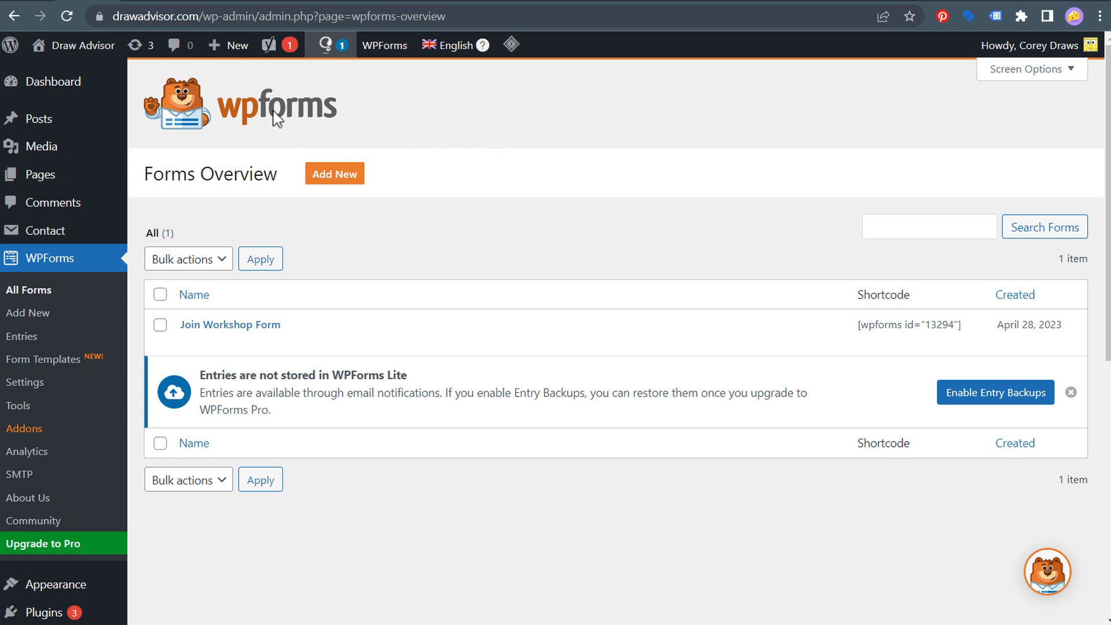
{"action": "left_click", "coordinate": [95, 2]}
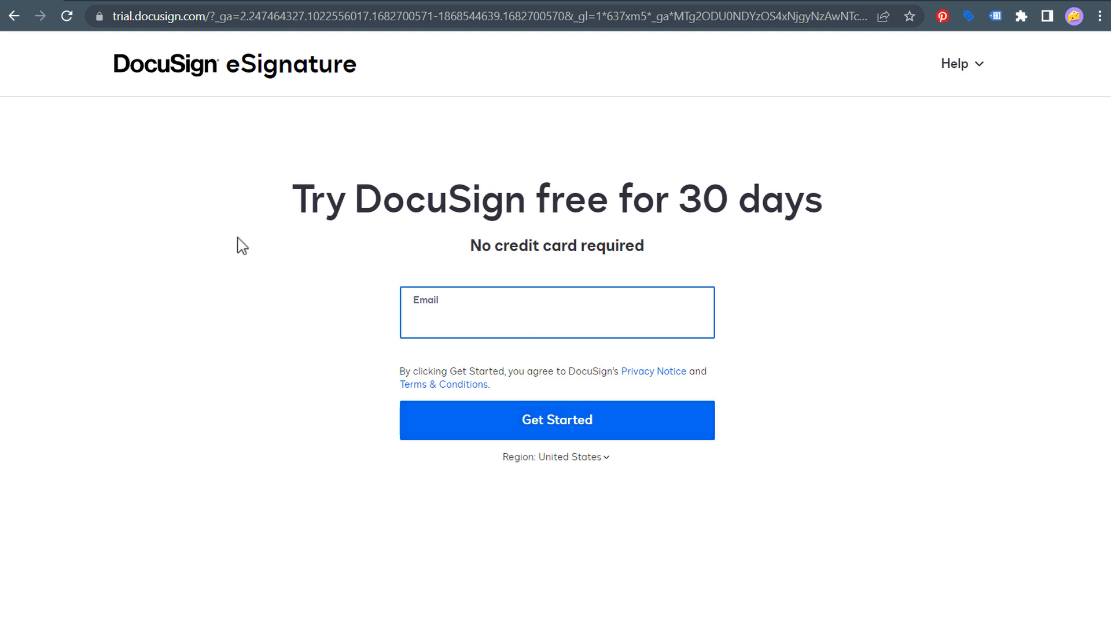
{"action": "left_click", "coordinate": [357, 1]}
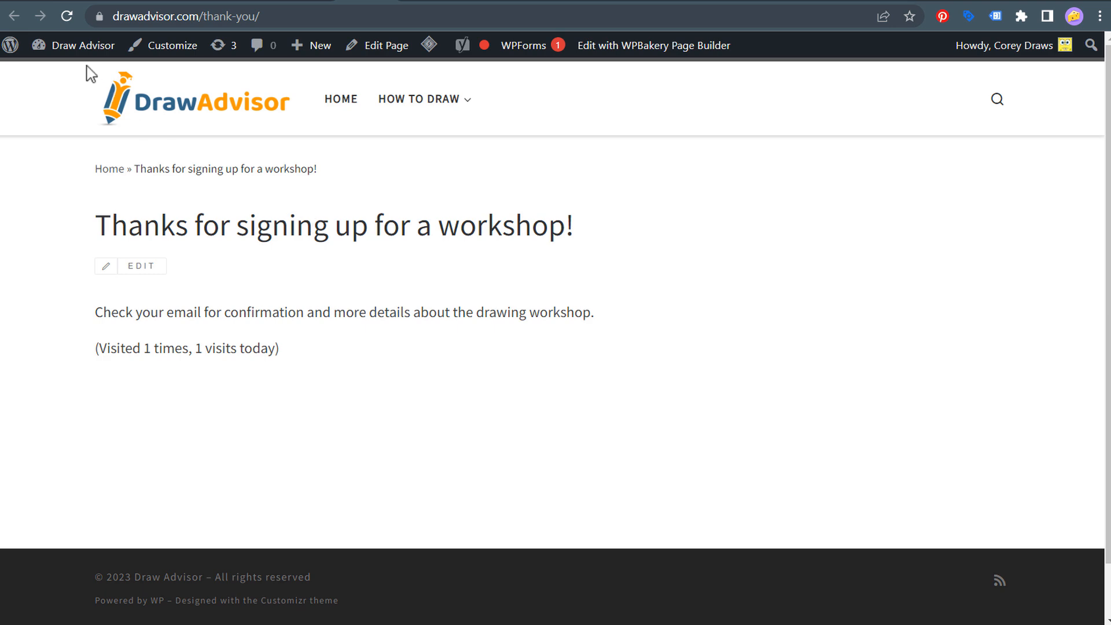
{"action": "left_click", "coordinate": [46, 3]}
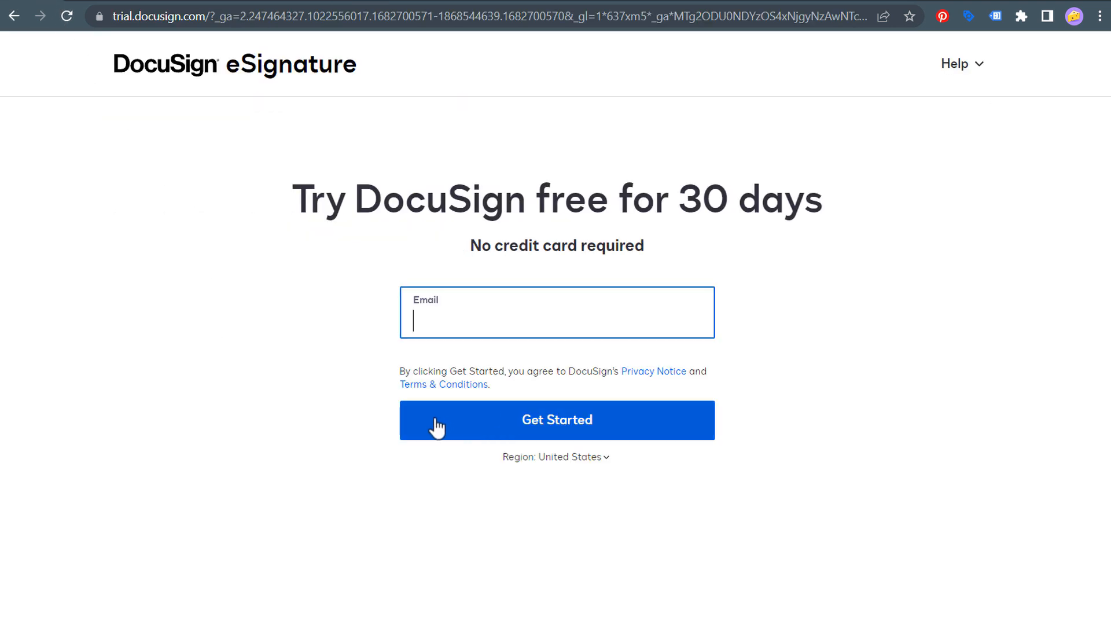
{"action": "left_click", "coordinate": [350, 3]}
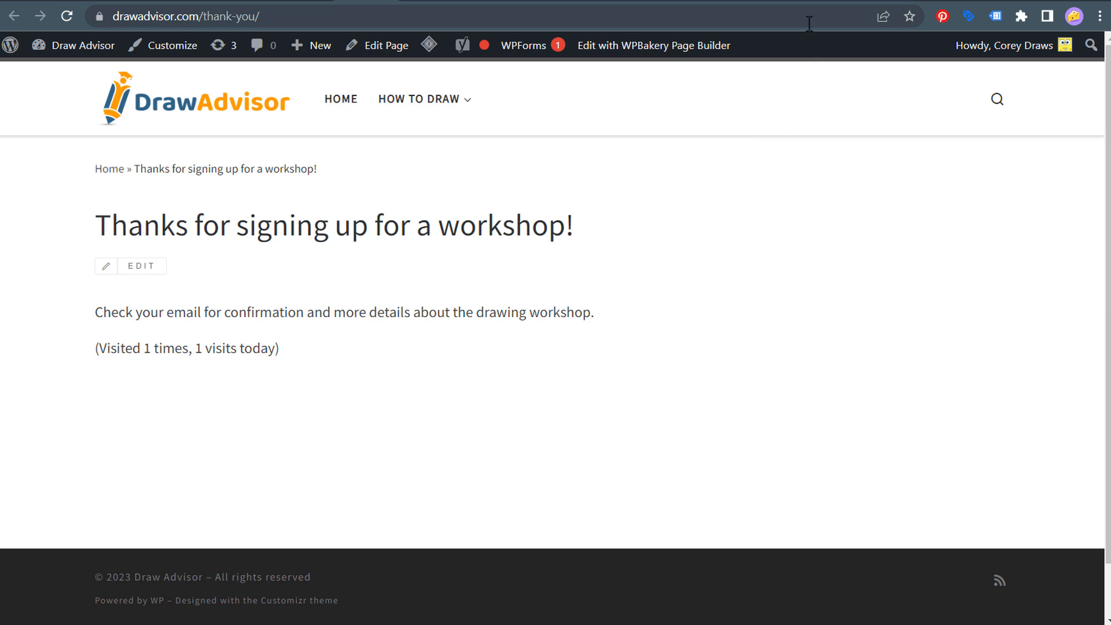
In Tag Manager, open the container's installation instructions and review where the head and body snippets belong
{"action": "left_click", "coordinate": [814, 2]}
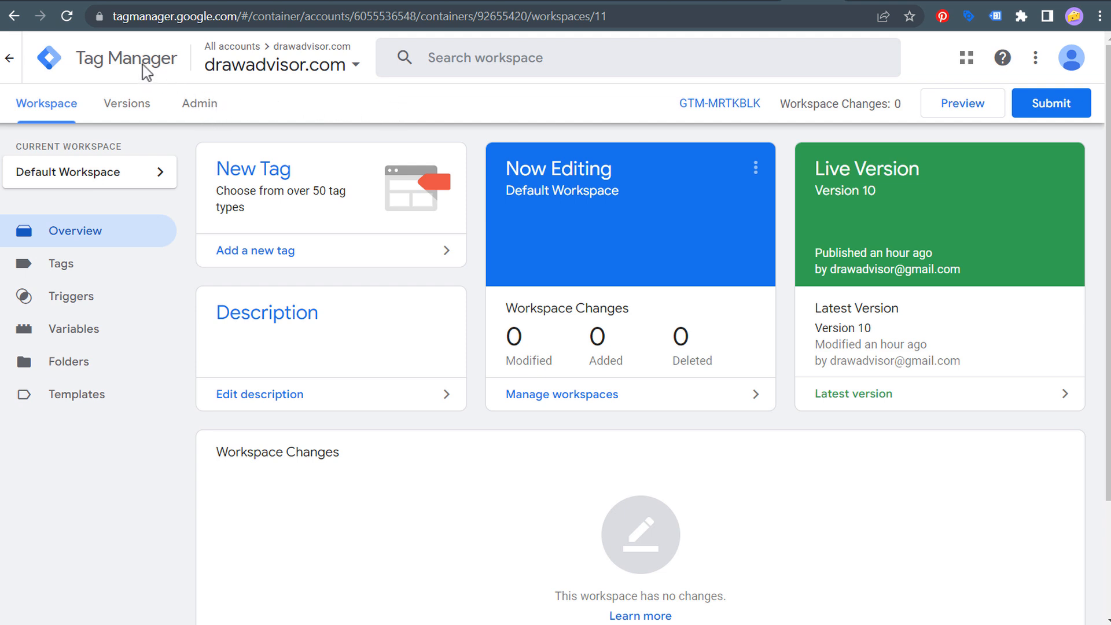
{"action": "left_click", "coordinate": [197, 104]}
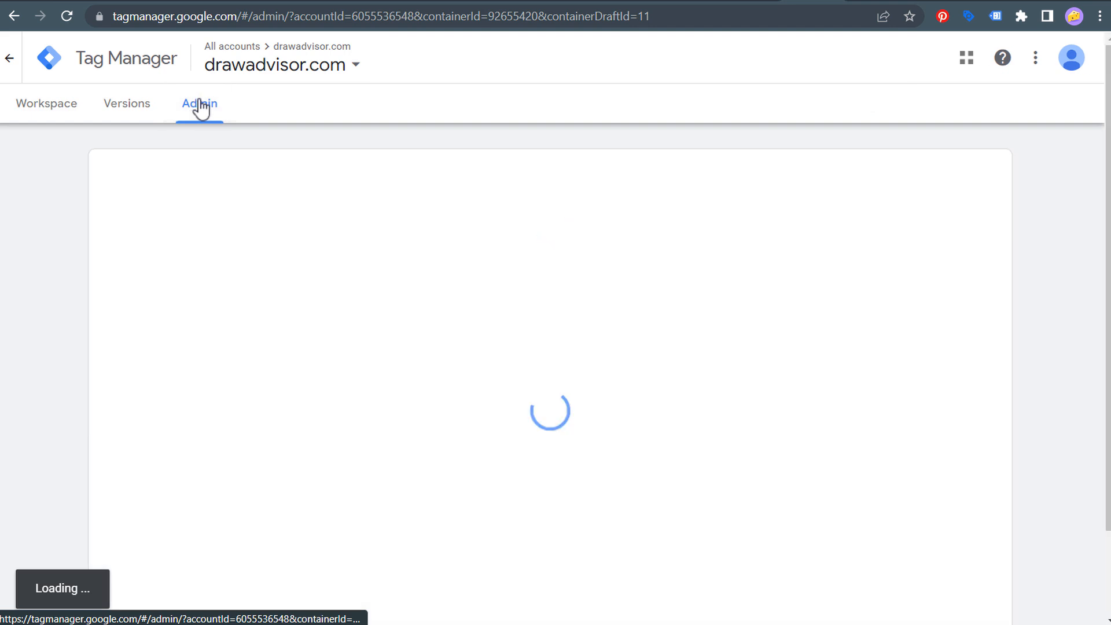
{"action": "left_click", "coordinate": [680, 365]}
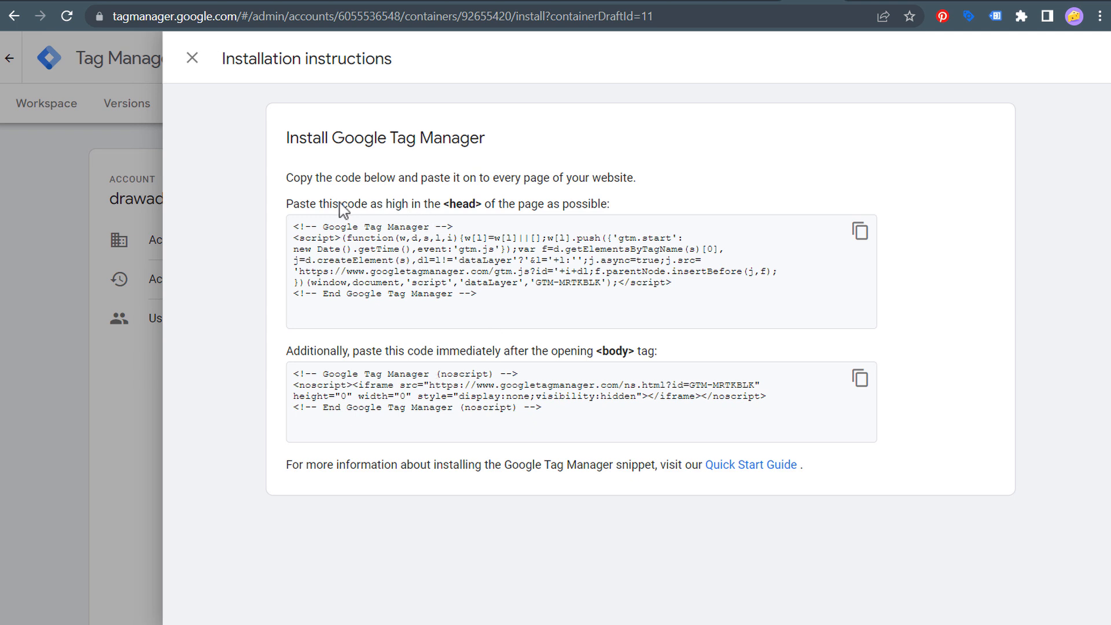
{"action": "left_click_drag", "start_coordinate": [334, 205], "coordinate": [564, 211]}
{"action": "left_click", "coordinate": [583, 209]}
{"action": "left_click_drag", "start_coordinate": [420, 351], "coordinate": [586, 354]}
{"action": "left_click", "coordinate": [645, 357]}
View the Head, Footer and Post Injections plugin on WordPress.org and in the site's plugin search results
{"action": "left_click", "coordinate": [419, 3]}
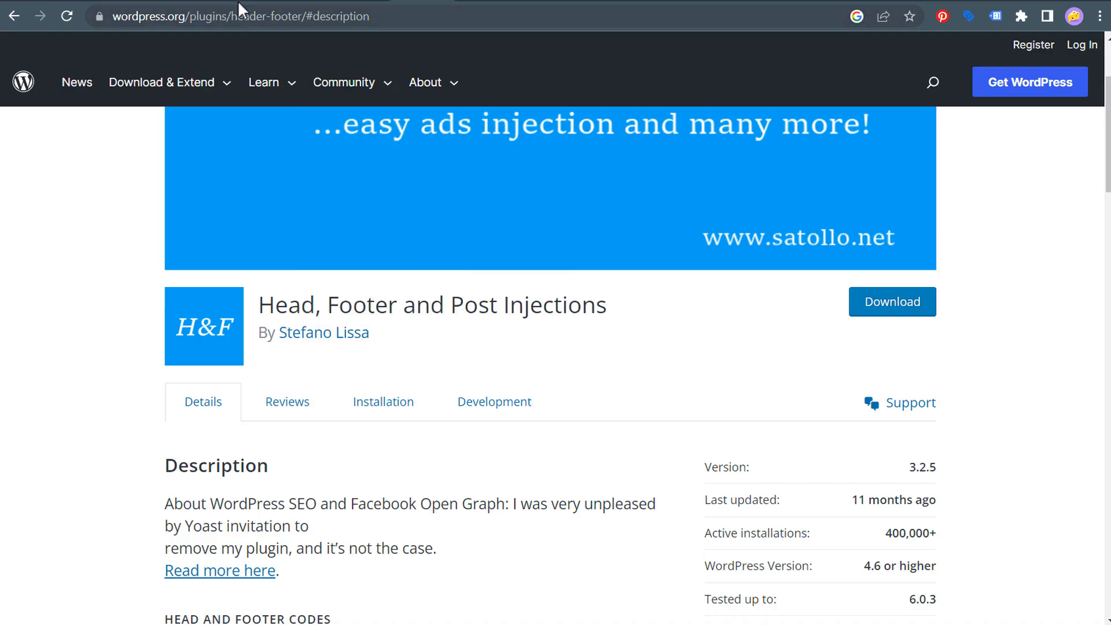
{"action": "left_click", "coordinate": [200, 5]}
{"action": "scroll", "coordinate": [367, 145], "scroll_direction": "up", "scroll_amount": 4}
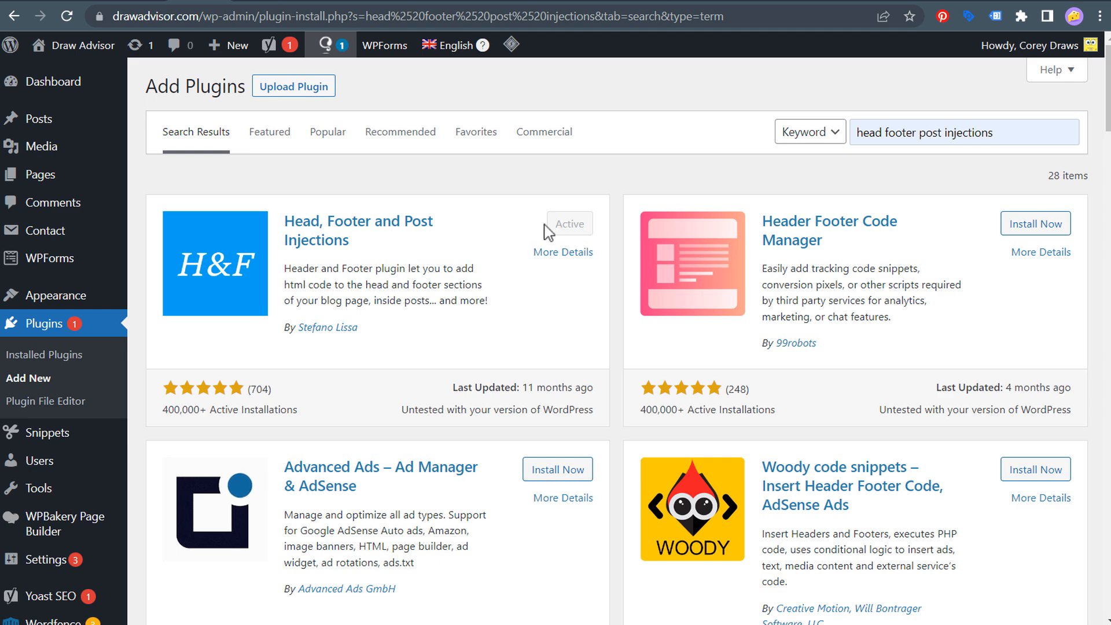
Open the Head, Footer and Post Injections settings and examine the Tag Manager code in the head and after-body sections
{"action": "left_click", "coordinate": [152, 1]}
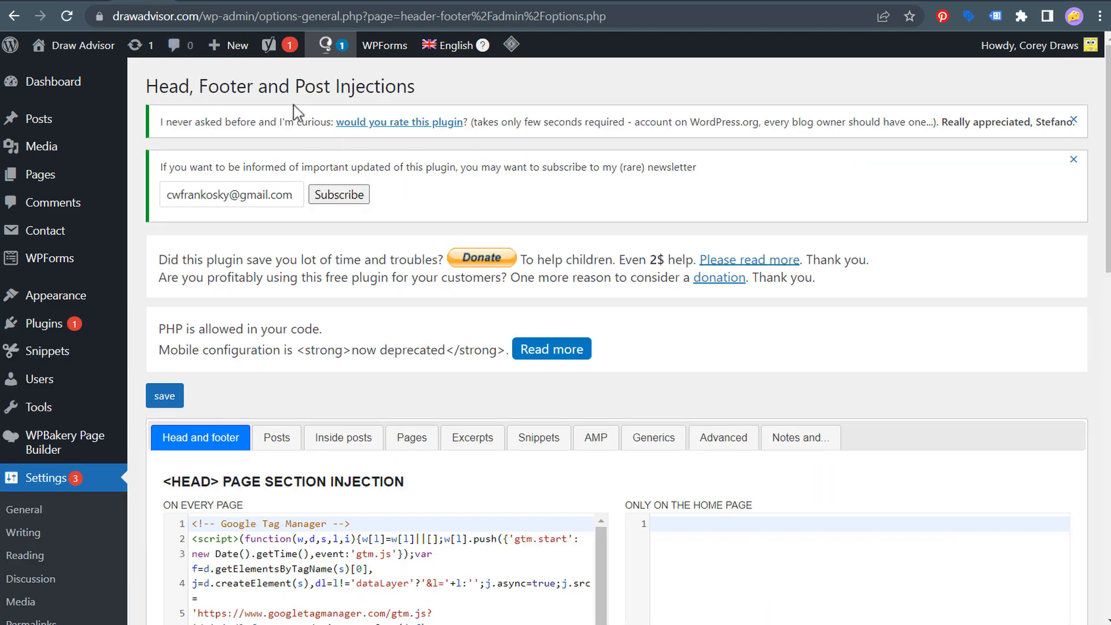
{"action": "scroll", "coordinate": [584, 255], "scroll_direction": "down", "scroll_amount": 3}
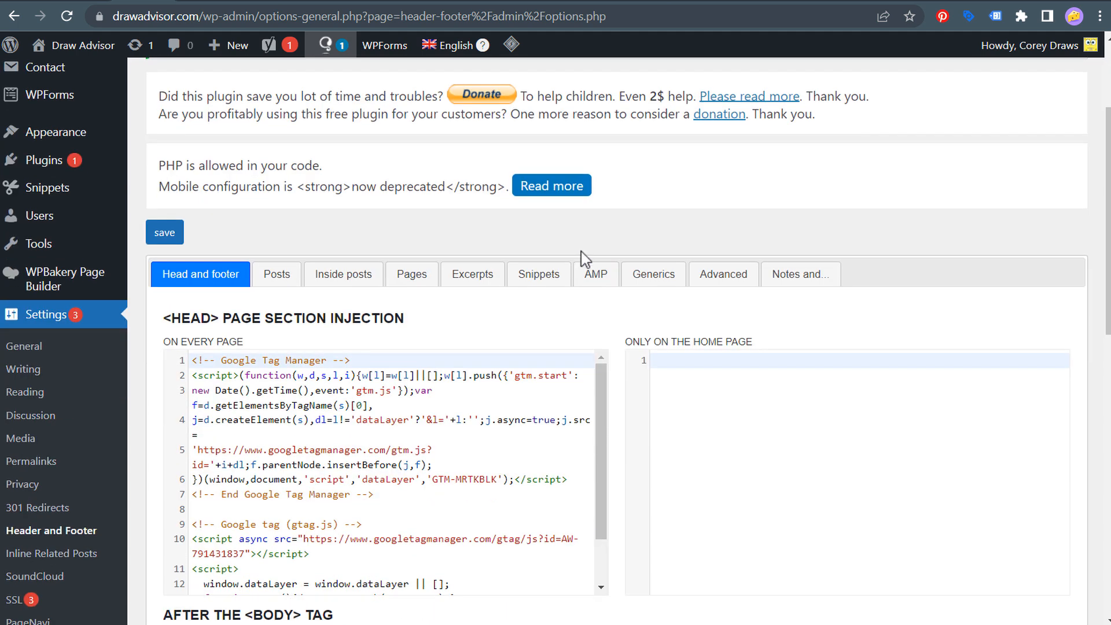
{"action": "scroll", "coordinate": [610, 315], "scroll_direction": "down", "scroll_amount": 1}
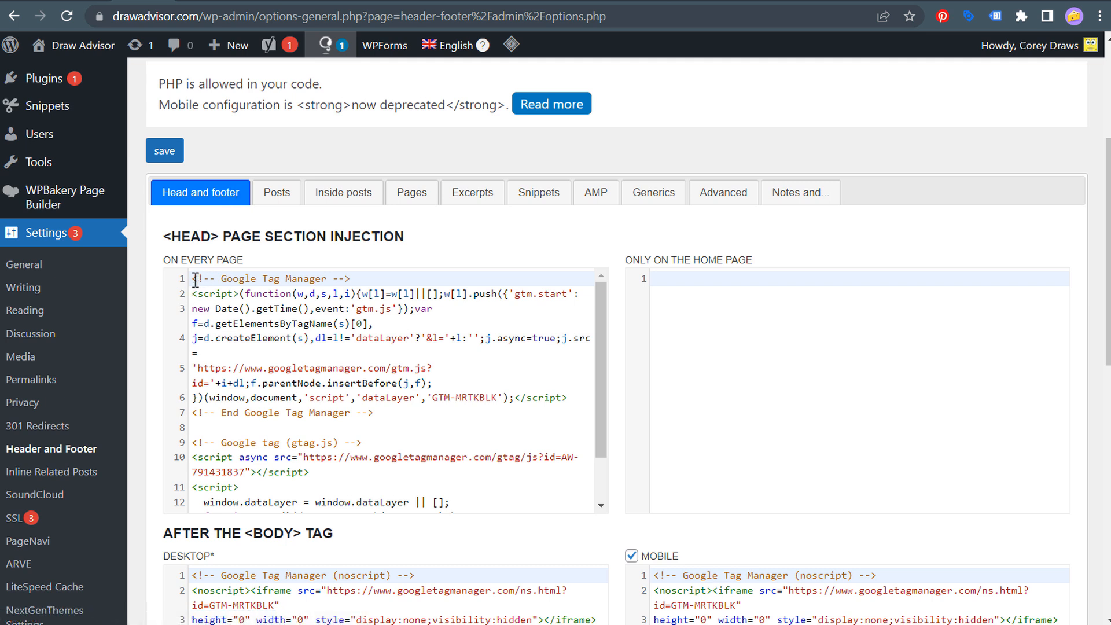
{"action": "mouse_move", "coordinate": [193, 278]}
{"action": "left_mouse_down"}
{"action": "mouse_move", "coordinate": [317, 297]}
{"action": "mouse_move", "coordinate": [399, 413]}
{"action": "left_mouse_up"}
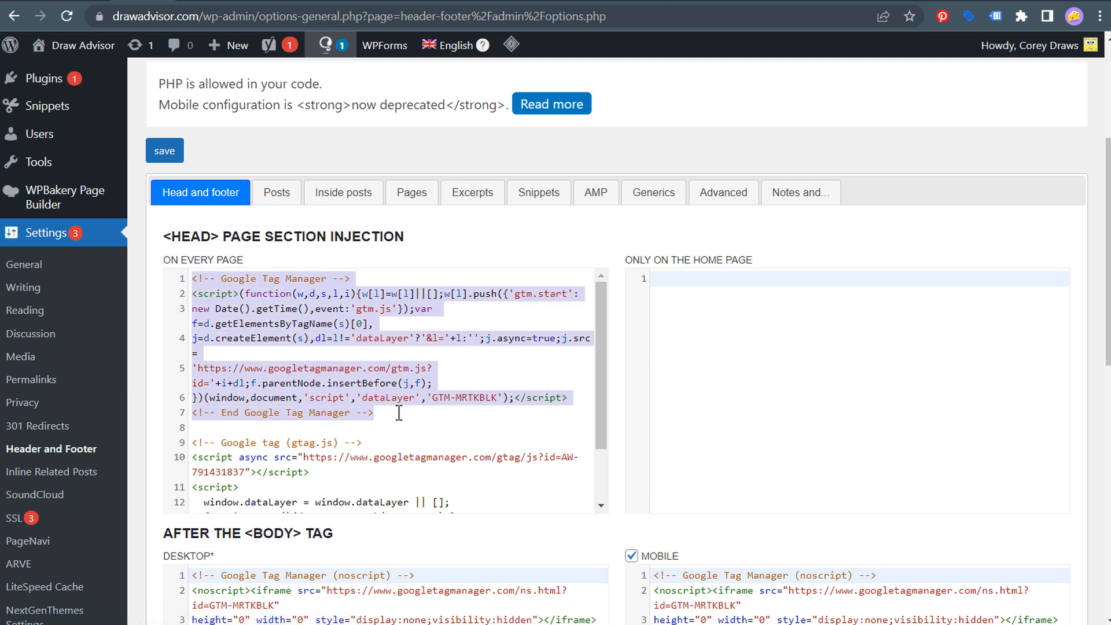
{"action": "left_click", "coordinate": [409, 420]}
{"action": "scroll", "coordinate": [416, 411], "scroll_direction": "down", "scroll_amount": 1}
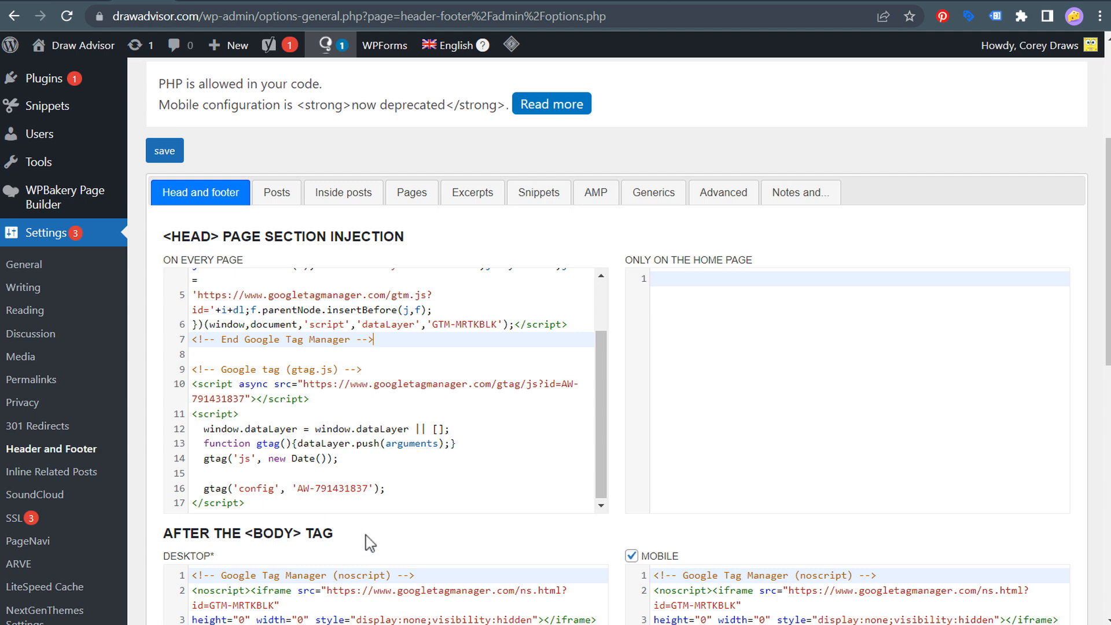
{"action": "scroll", "coordinate": [371, 543], "scroll_direction": "down", "scroll_amount": 1}
{"action": "left_click_drag", "start_coordinate": [194, 495], "coordinate": [457, 566]}
{"action": "left_click", "coordinate": [456, 565]}
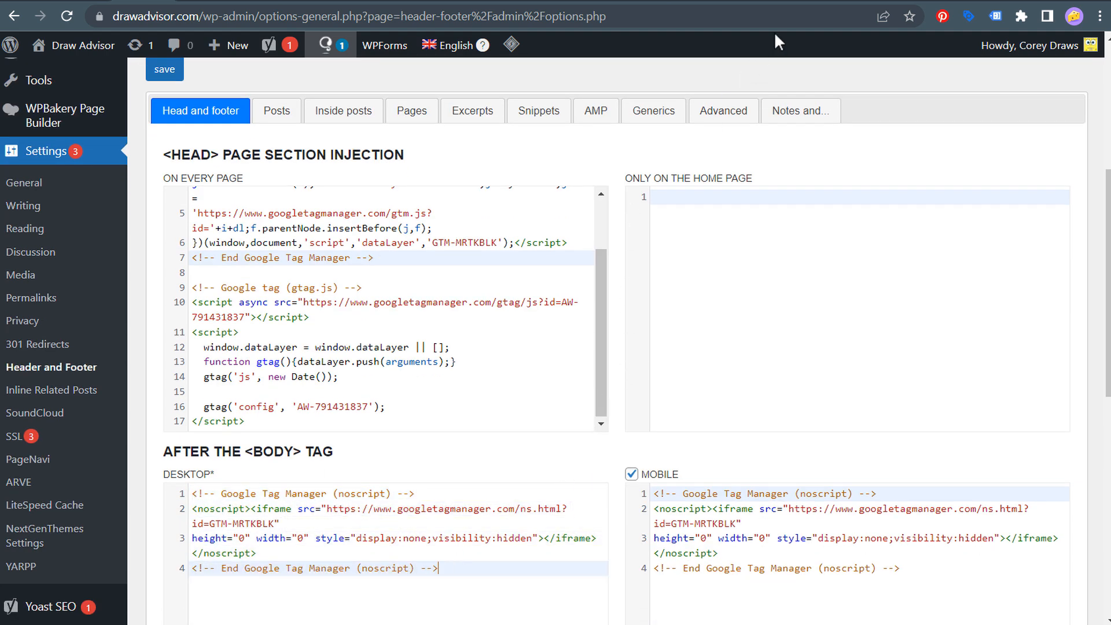
Copy the Tag Manager head snippet and select the matching code in the plugin's every-page head section
{"action": "left_click", "coordinate": [815, 1]}
{"action": "left_click", "coordinate": [859, 231]}
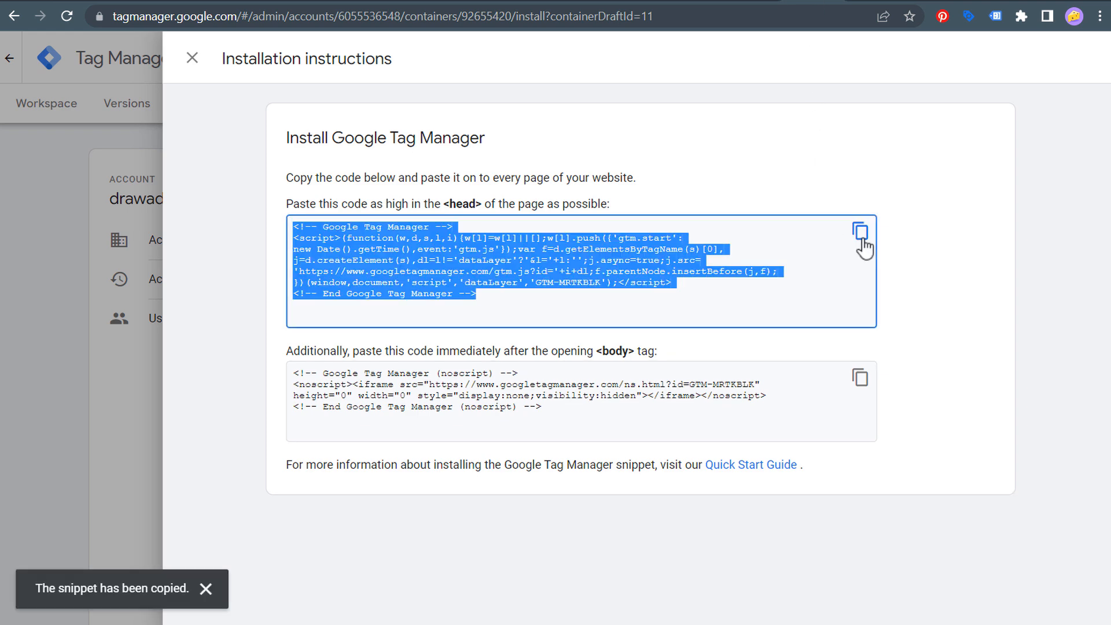
{"action": "left_click", "coordinate": [146, 2]}
{"action": "scroll", "coordinate": [262, 254], "scroll_direction": "up", "scroll_amount": 2}
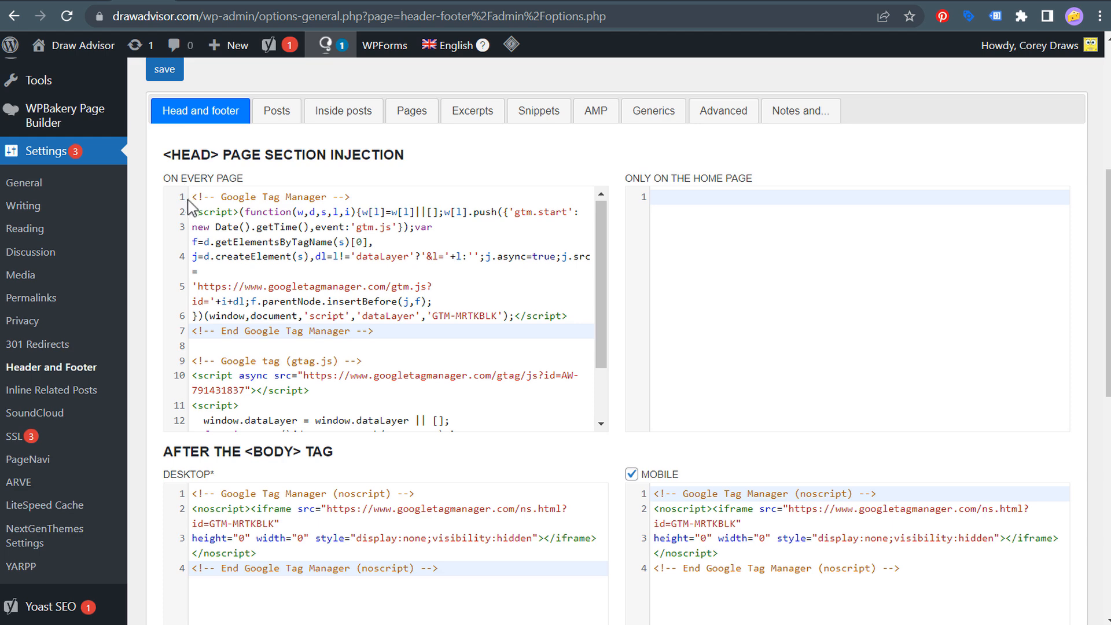
{"action": "left_click_drag", "start_coordinate": [192, 197], "coordinate": [373, 332]}
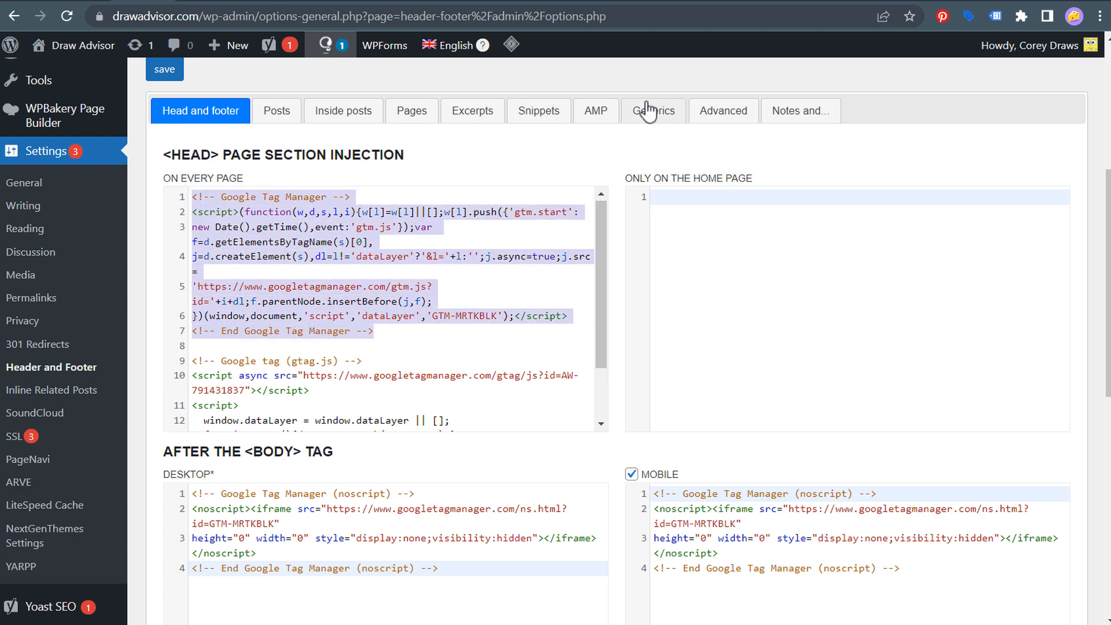
Copy the Tag Manager body snippet and select the matching code in the plugin's desktop and mobile after-body sections
{"action": "left_click", "coordinate": [813, 3]}
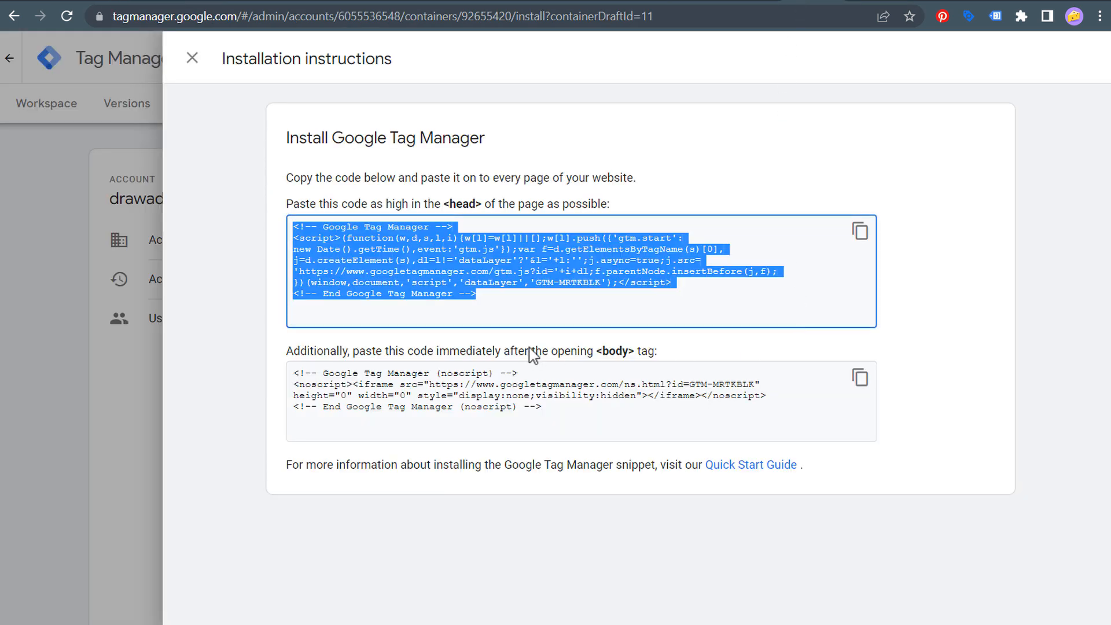
{"action": "left_click", "coordinate": [860, 381]}
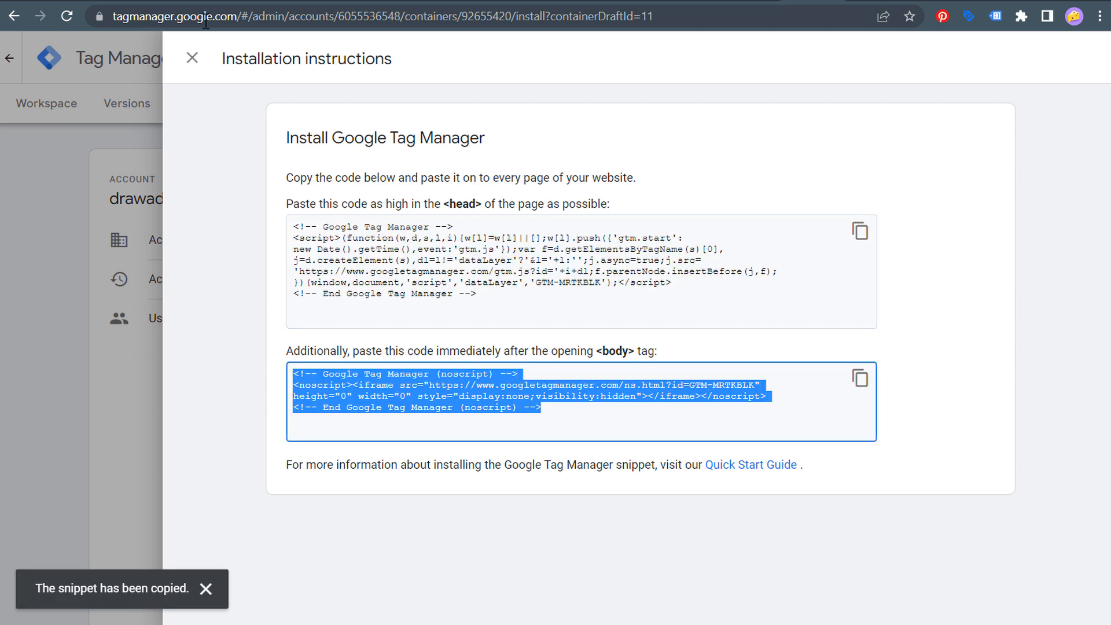
{"action": "left_click", "coordinate": [152, 3]}
{"action": "scroll", "coordinate": [520, 451], "scroll_direction": "down", "scroll_amount": 5}
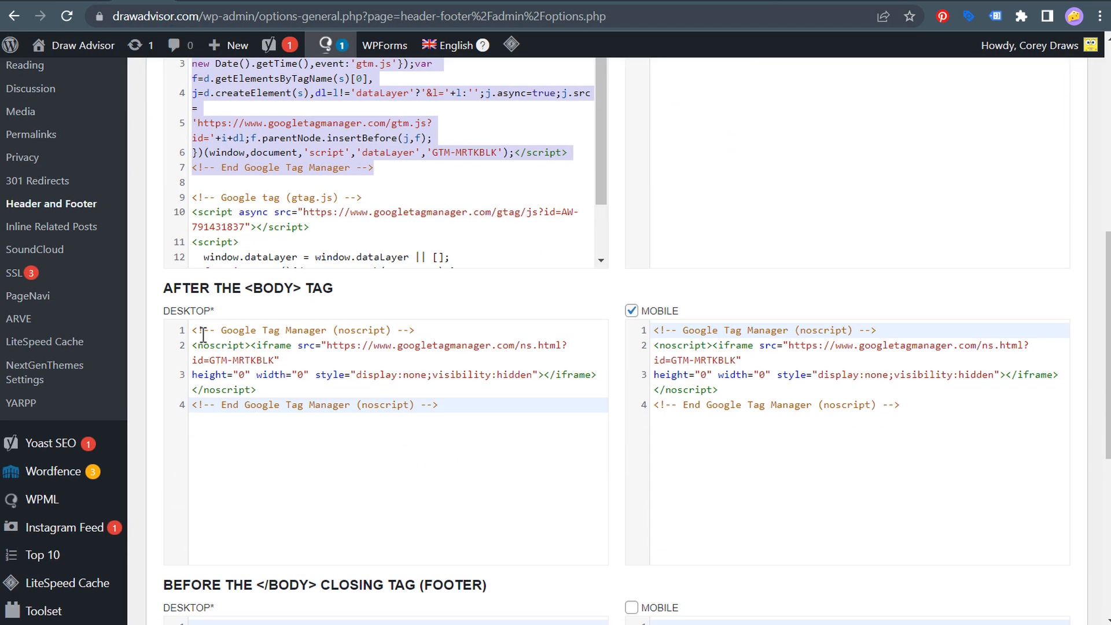
{"action": "left_click_drag", "start_coordinate": [193, 329], "coordinate": [478, 408]}
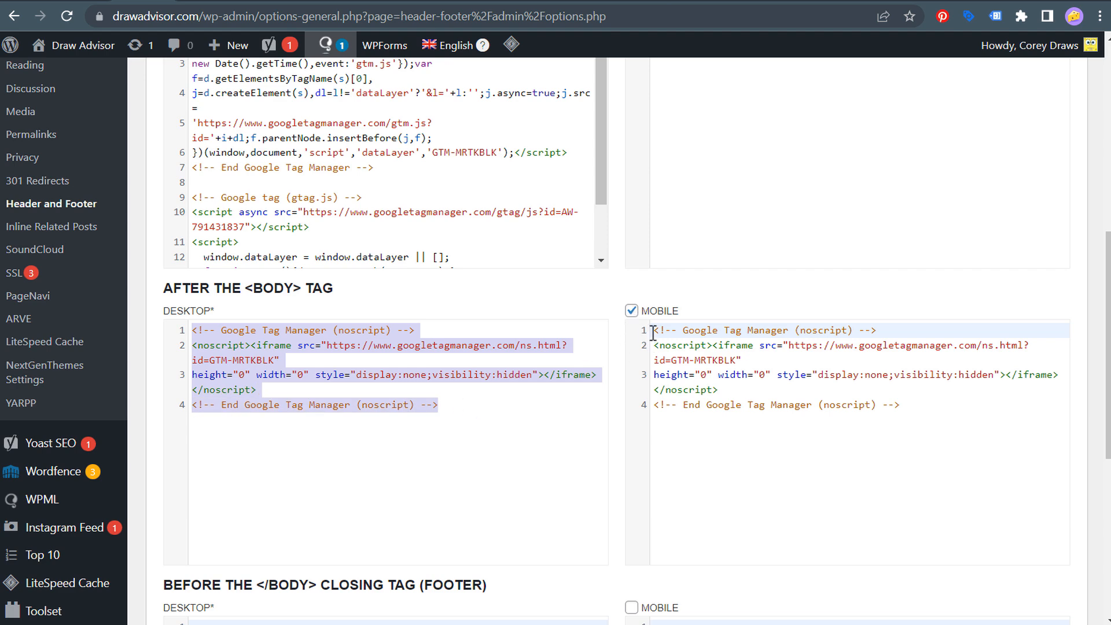
{"action": "left_click_drag", "start_coordinate": [653, 329], "coordinate": [922, 415]}
{"action": "left_click", "coordinate": [612, 349]}
{"action": "scroll", "coordinate": [615, 370], "scroll_direction": "down", "scroll_amount": 7}
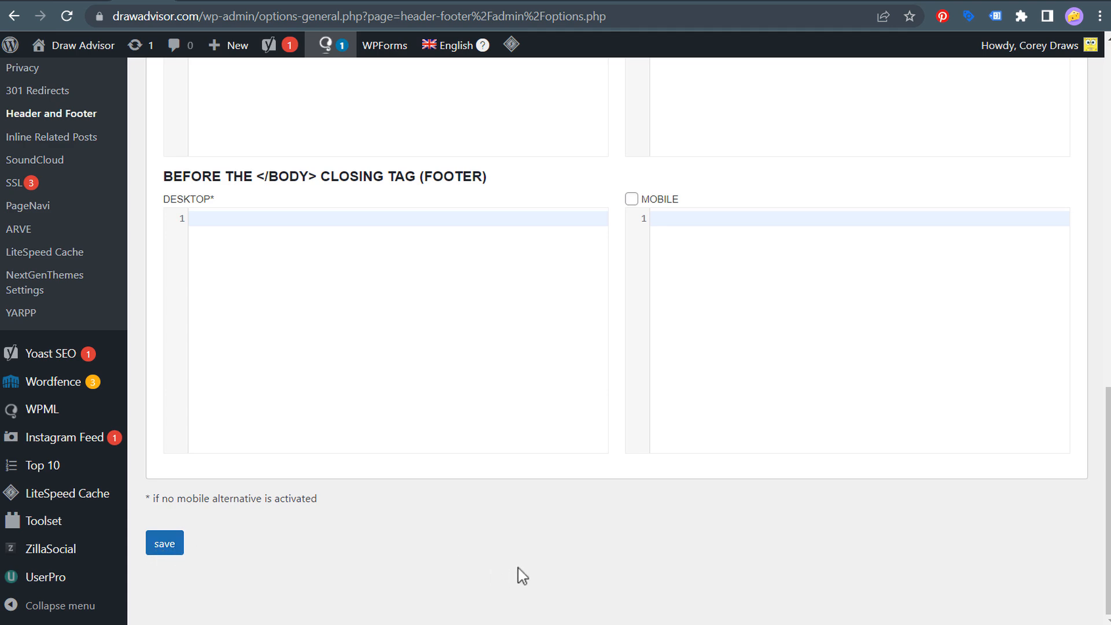
{"action": "scroll", "coordinate": [615, 422], "scroll_direction": "up", "scroll_amount": 10}
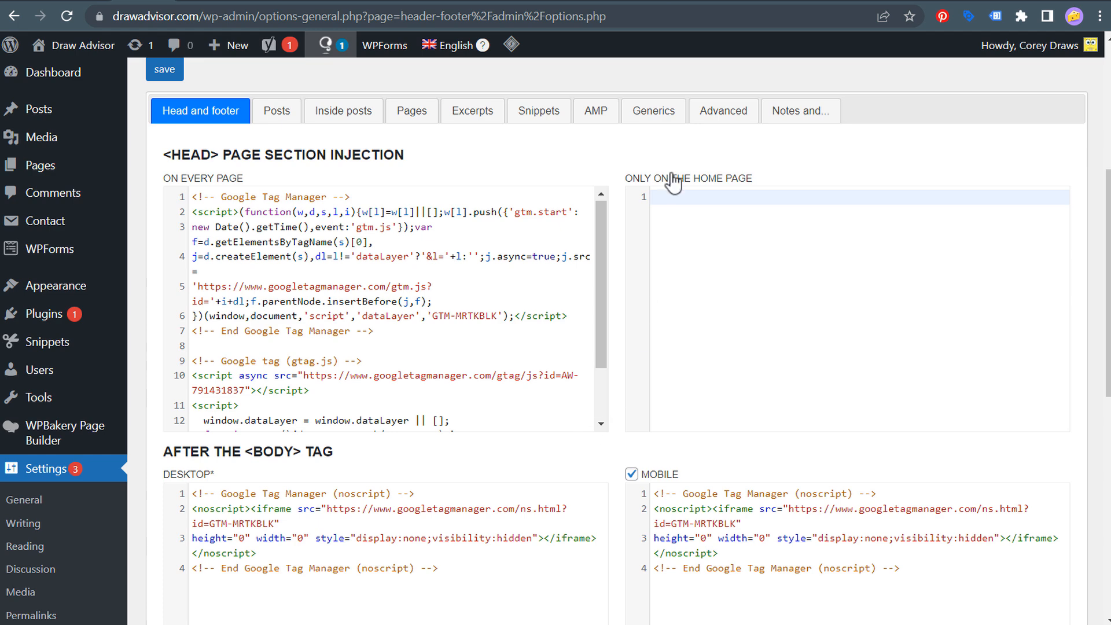
Close Tag Manager's installation instructions, return to the workspace and open the submission form for publishing the container
{"action": "left_click", "coordinate": [810, 1]}
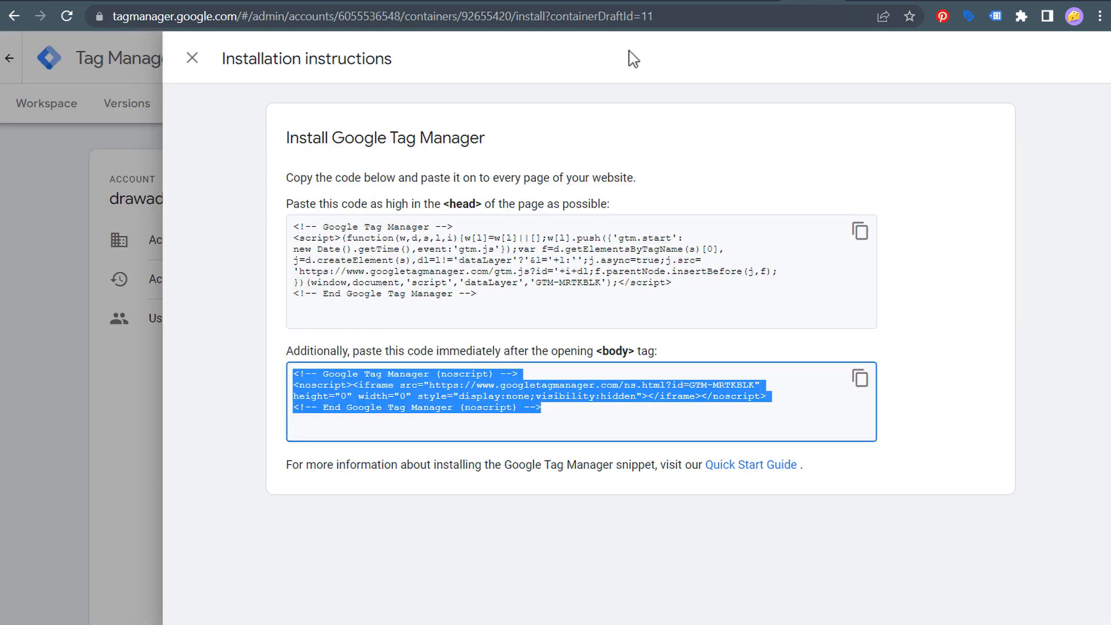
{"action": "left_click", "coordinate": [195, 54]}
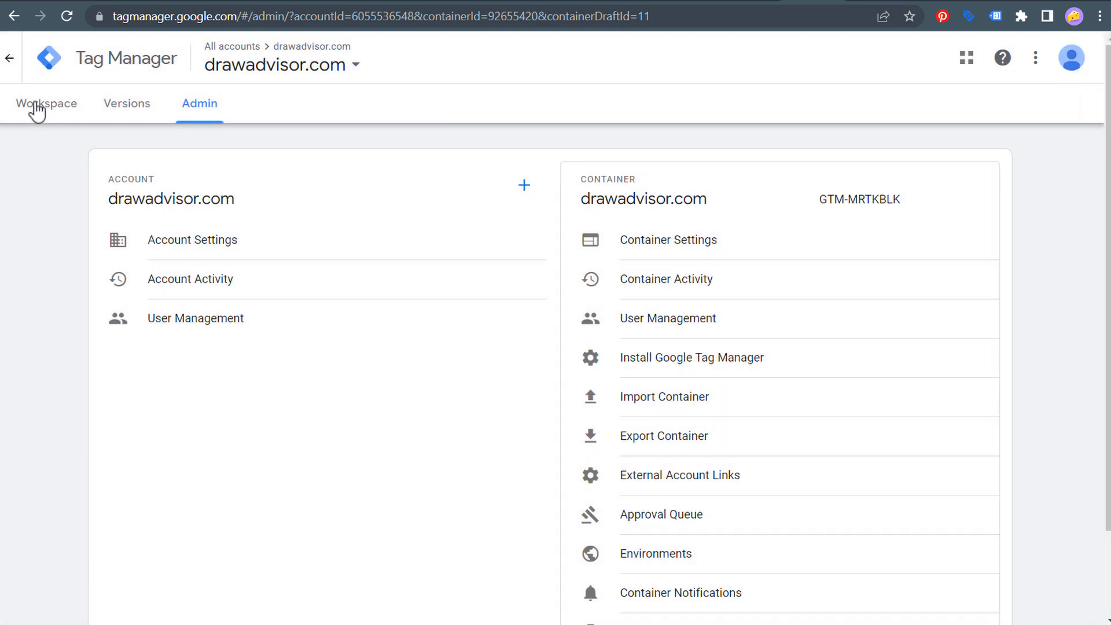
{"action": "left_click", "coordinate": [48, 112]}
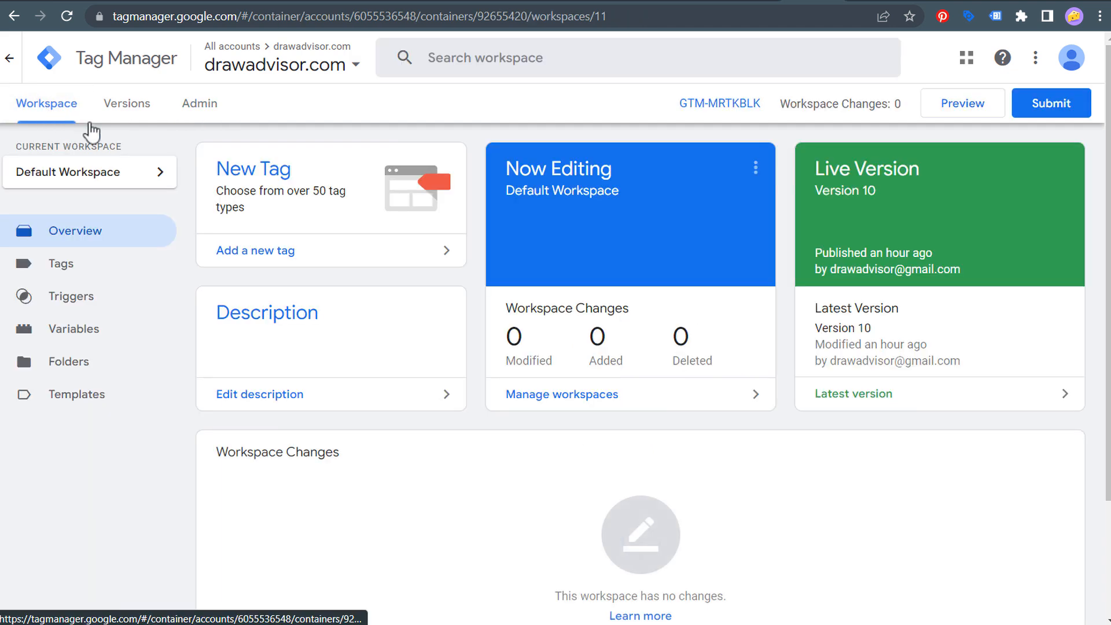
{"action": "left_click", "coordinate": [1059, 106]}
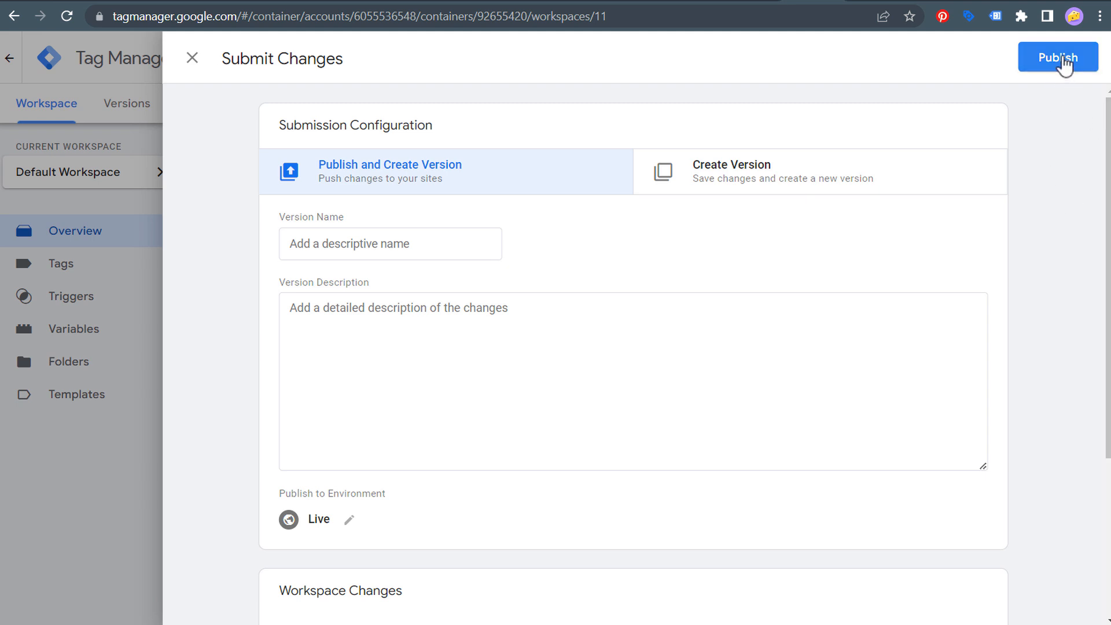
Leave the submission form unpublished and start a new tag named GA4 Tag with the Google Analytics: GA4 Configuration type
{"action": "left_click", "coordinate": [192, 58]}
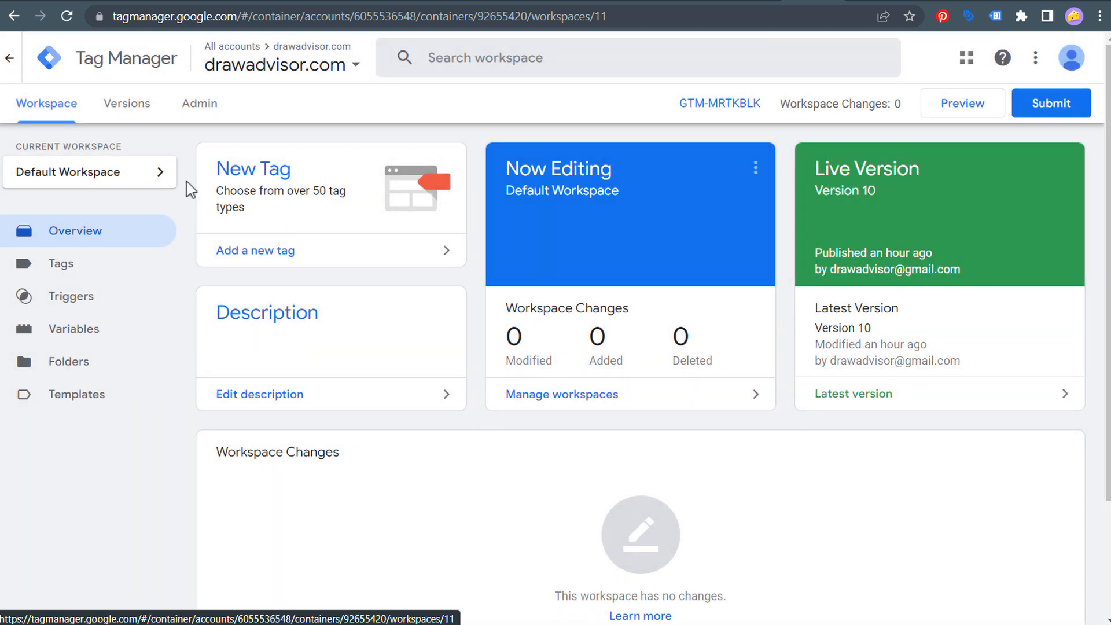
{"action": "left_click", "coordinate": [323, 263]}
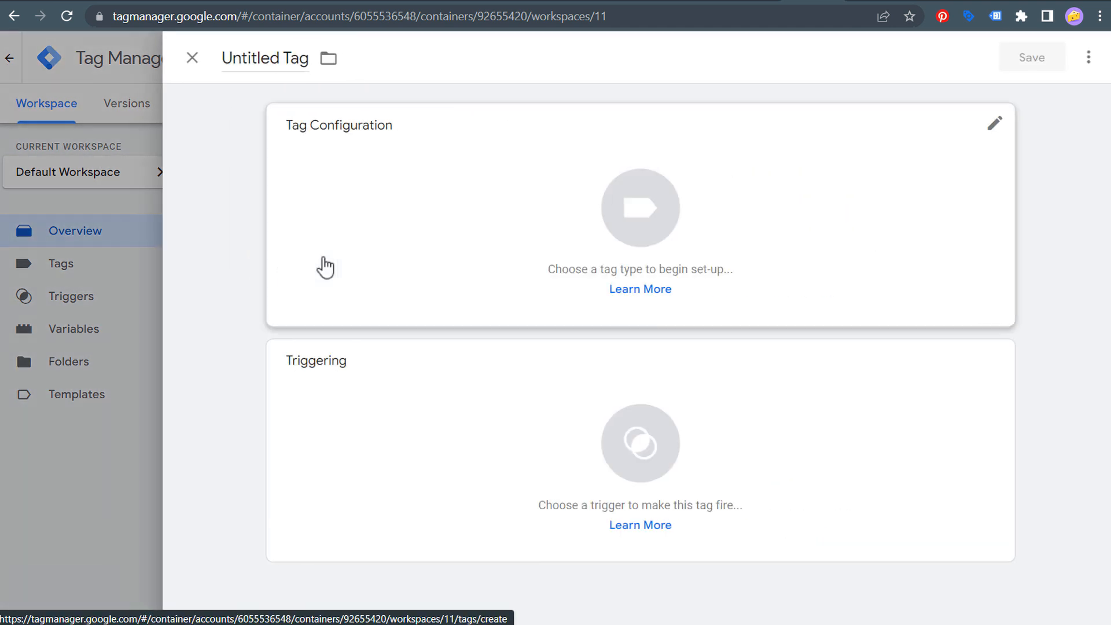
{"action": "left_click", "coordinate": [266, 60]}
{"action": "type", "text": "GA4"}
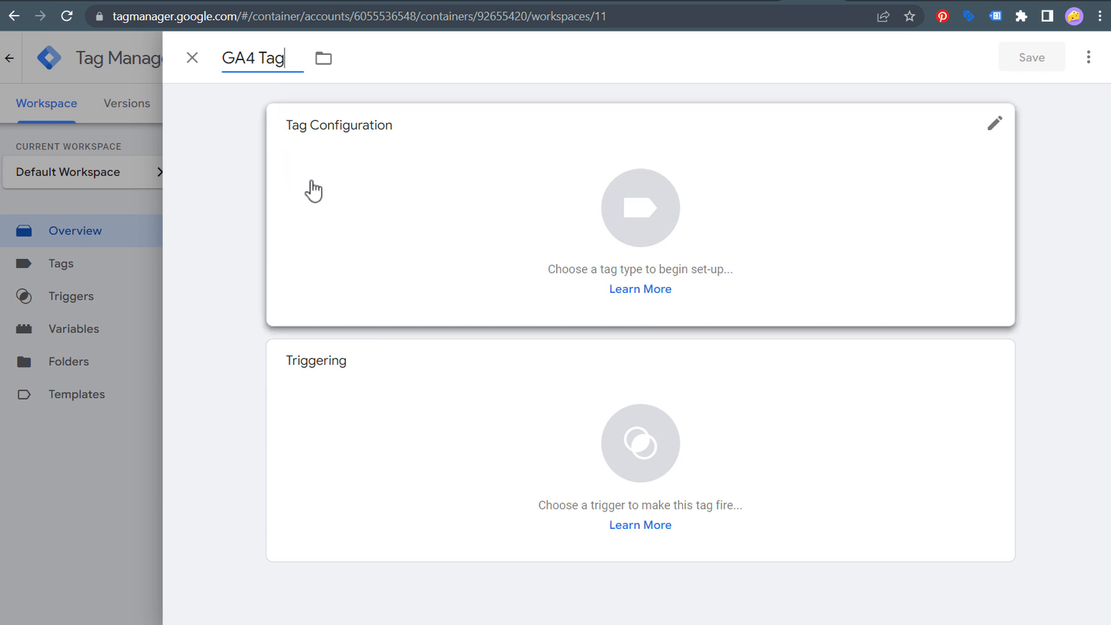
{"action": "left_click", "coordinate": [483, 199]}
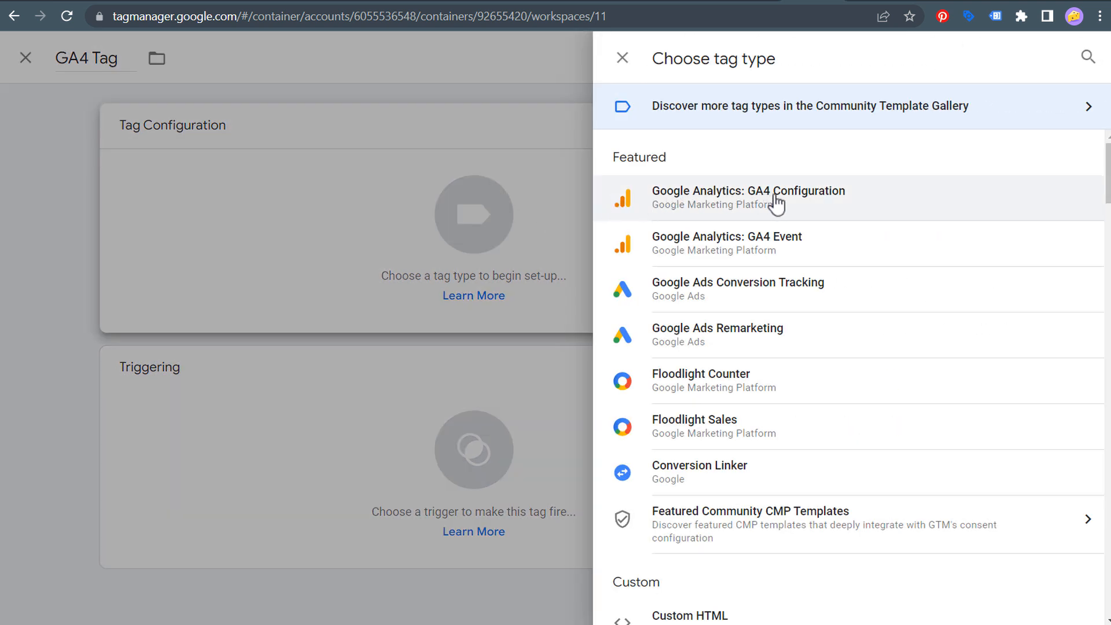
{"action": "left_click", "coordinate": [888, 207]}
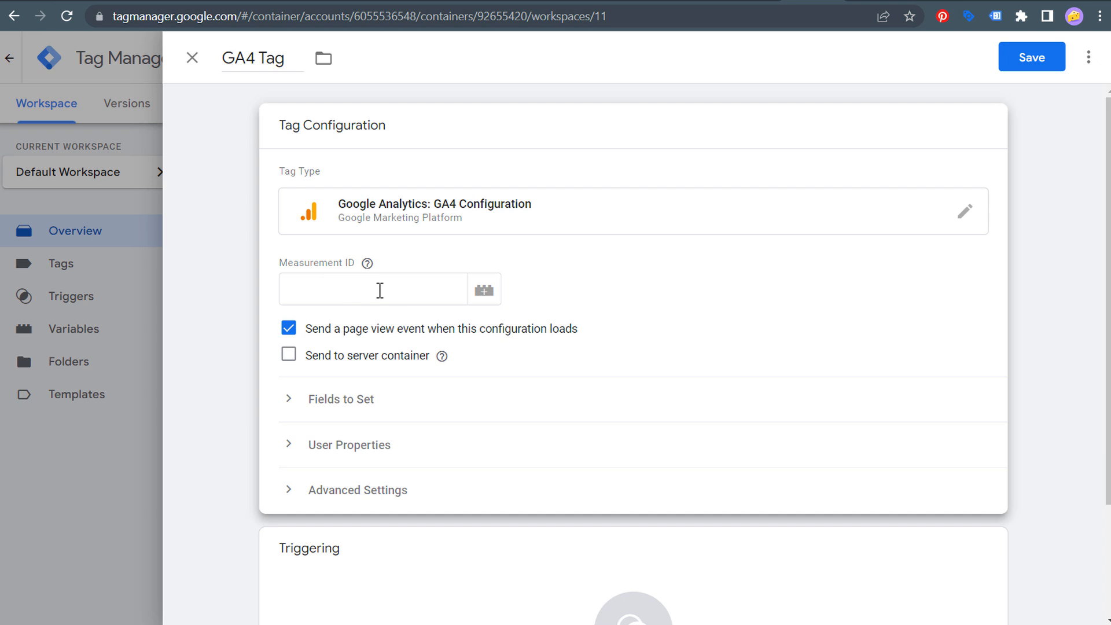
Switch to Google Analytics and open data stream management from the Setup Assistant's website and app data collection item
{"action": "left_click", "coordinate": [746, 2]}
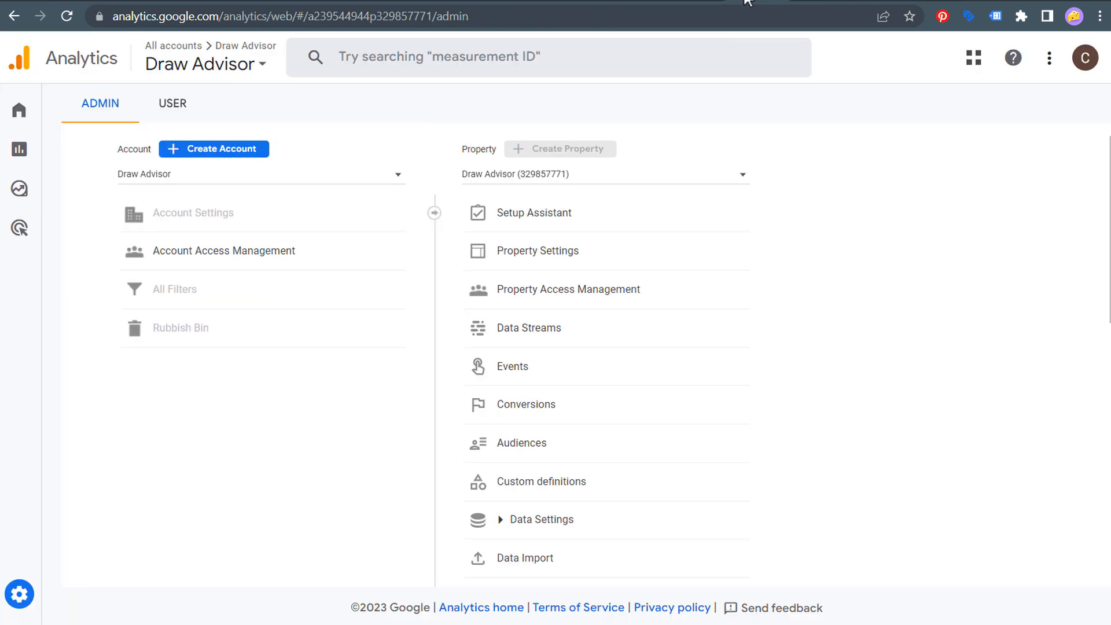
{"action": "left_click", "coordinate": [570, 227]}
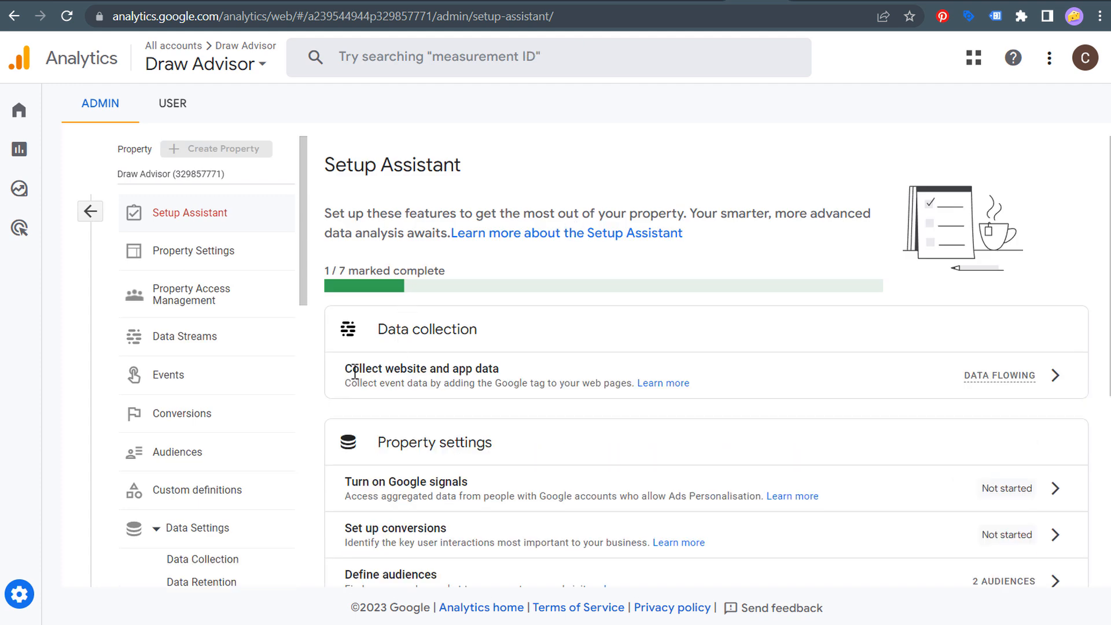
{"action": "left_click_drag", "start_coordinate": [355, 372], "coordinate": [503, 371]}
{"action": "left_click", "coordinate": [505, 373]}
{"action": "left_click_drag", "start_coordinate": [346, 370], "coordinate": [497, 371]}
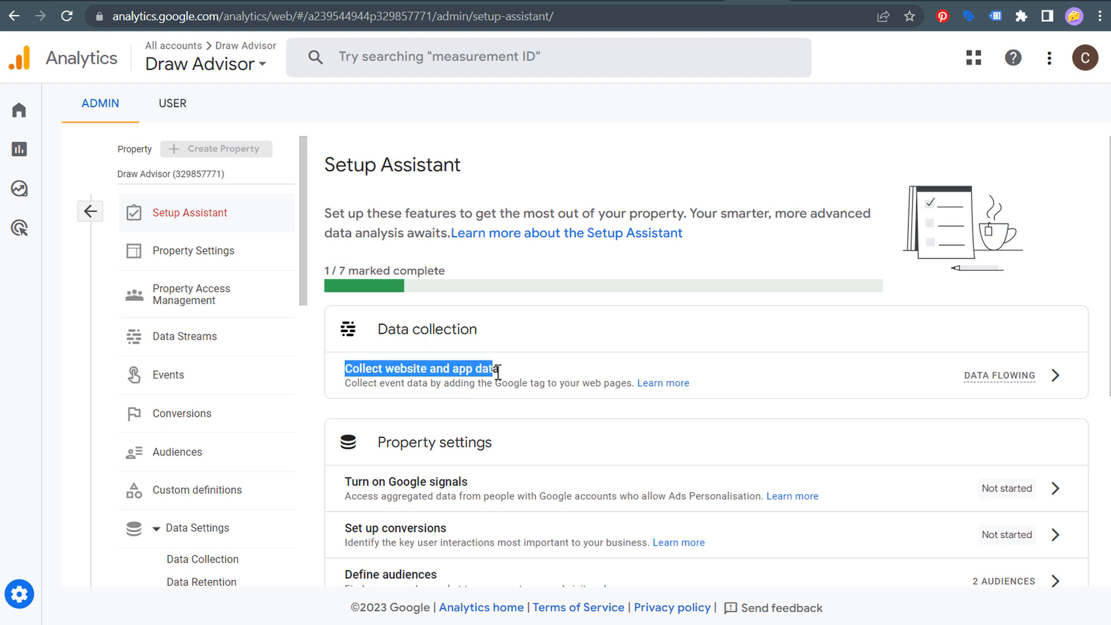
{"action": "left_click", "coordinate": [1055, 376]}
{"action": "left_click", "coordinate": [986, 421]}
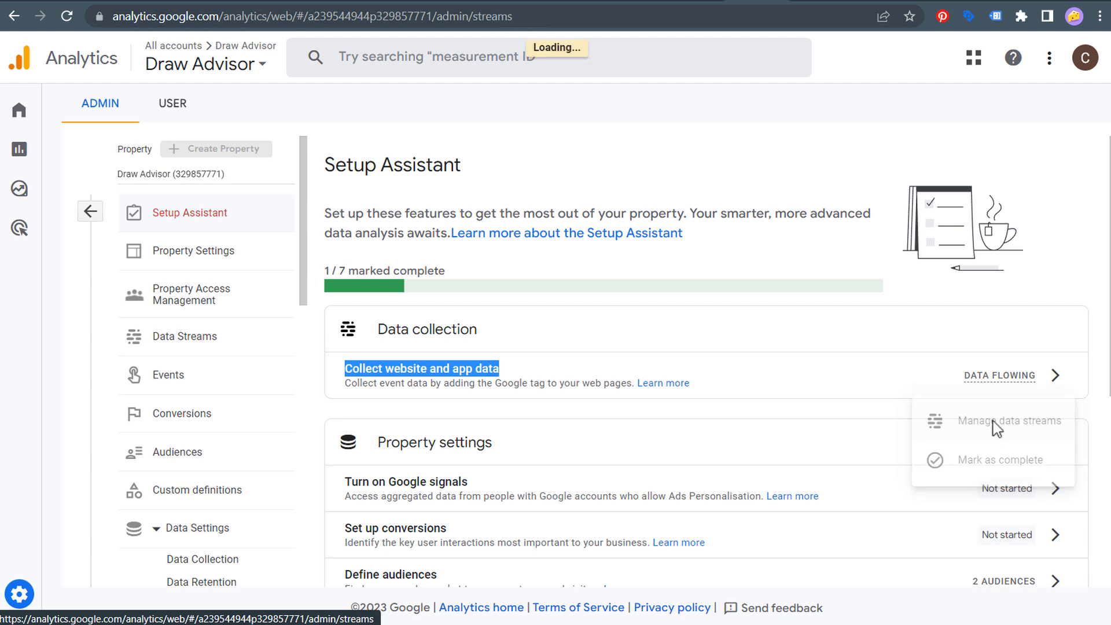
Look at the stream types that can be added, and copy the measurement ID from the Draw Advisor web stream
{"action": "left_click", "coordinate": [1067, 213]}
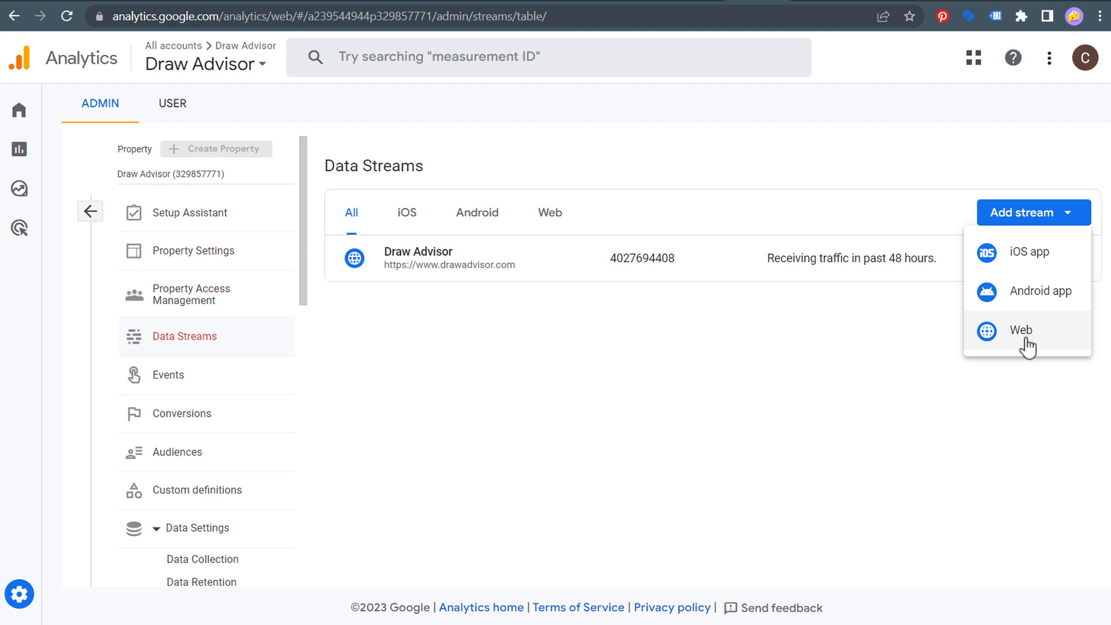
{"action": "left_click", "coordinate": [827, 342]}
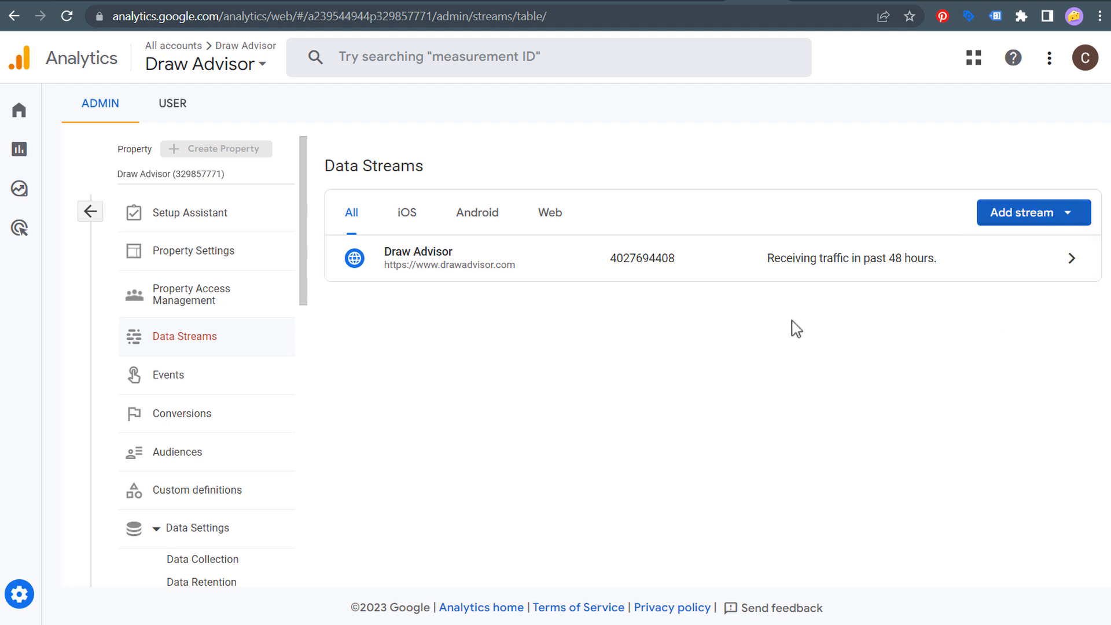
{"action": "left_click", "coordinate": [1025, 275]}
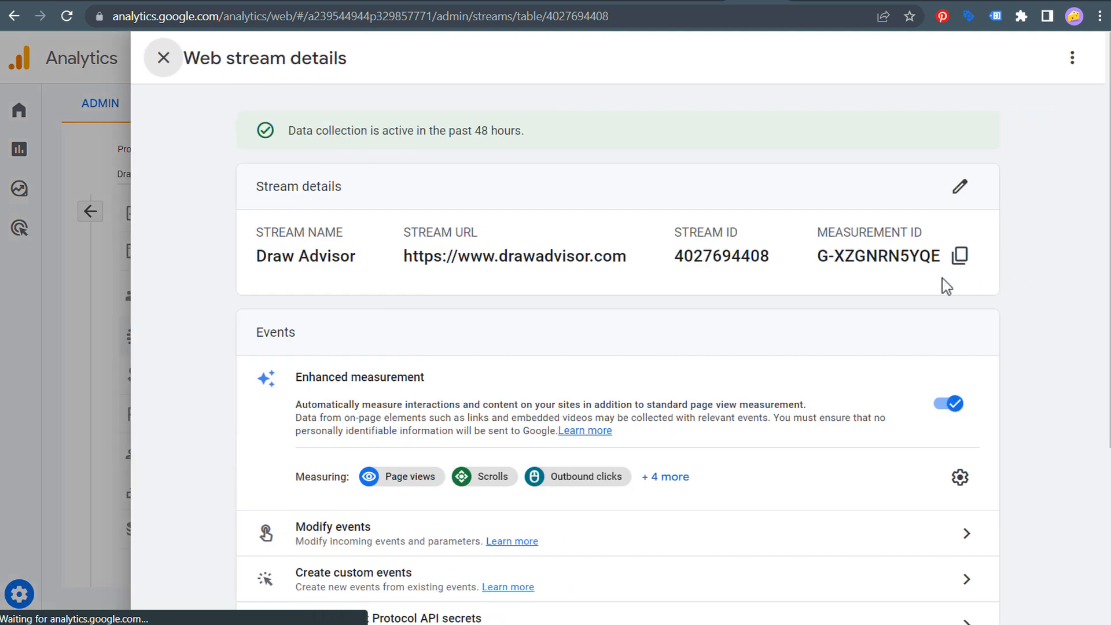
{"action": "left_click_drag", "start_coordinate": [821, 256], "coordinate": [932, 300]}
{"action": "key", "text": "ctrl+c"}
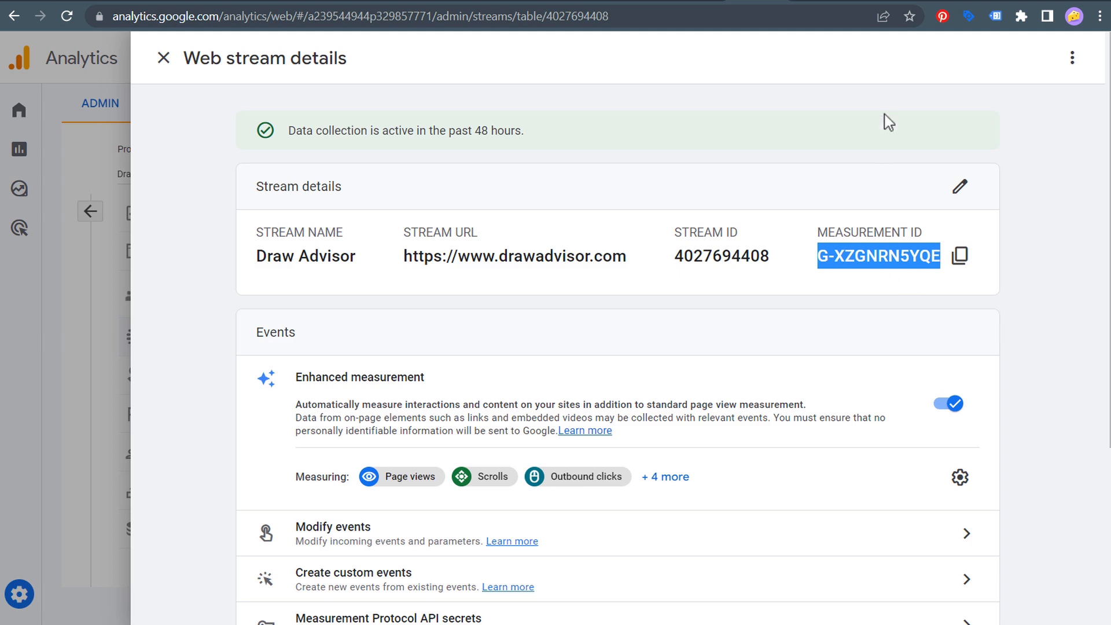
Return to Tag Manager and paste the copied measurement ID into the new GA4 tag's configuration
{"action": "left_click", "coordinate": [822, 1]}
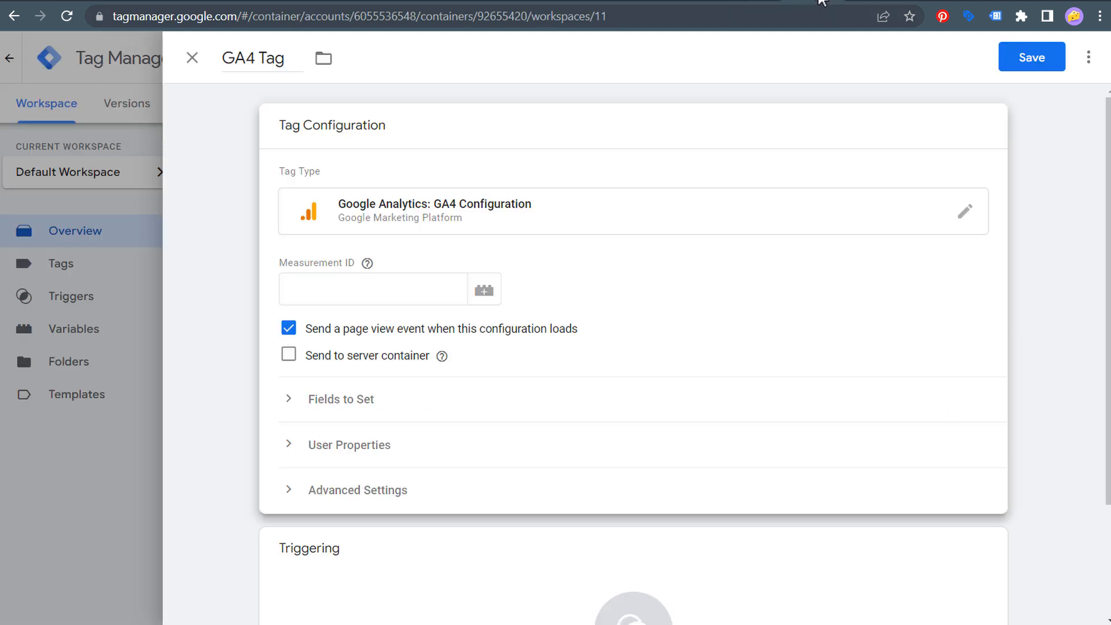
{"action": "left_click", "coordinate": [371, 285]}
{"action": "key", "text": "ctrl+v"}
{"action": "left_click", "coordinate": [776, 296]}
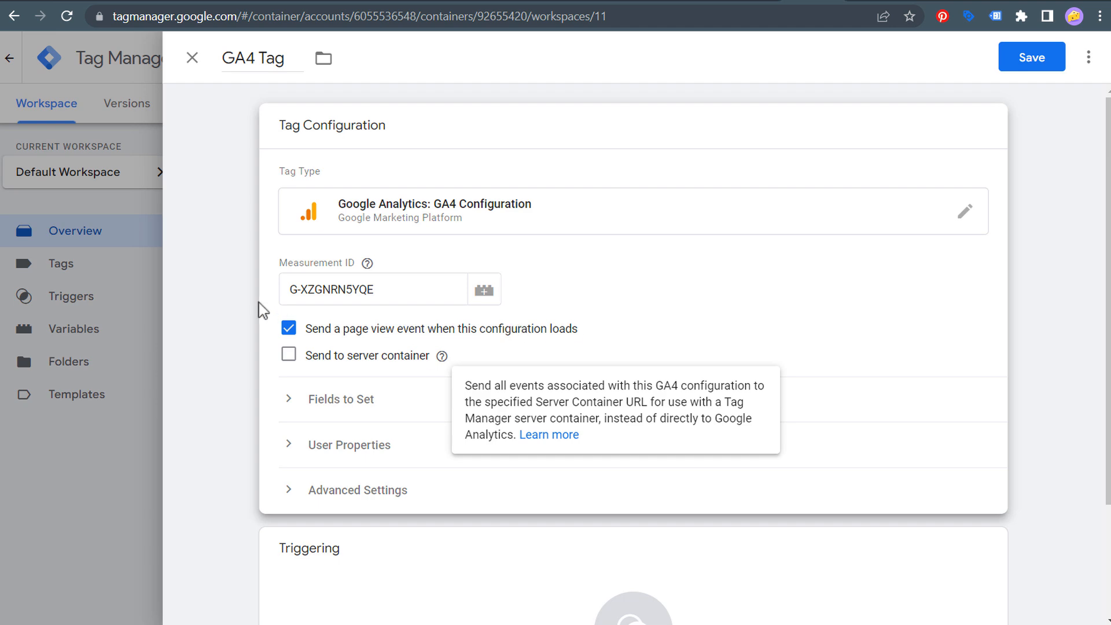
Assign the All Pages trigger to the new GA4 tag, and close the tag without saving its changes
{"action": "scroll", "coordinate": [243, 302], "scroll_direction": "down", "scroll_amount": 3}
{"action": "left_click", "coordinate": [458, 472]}
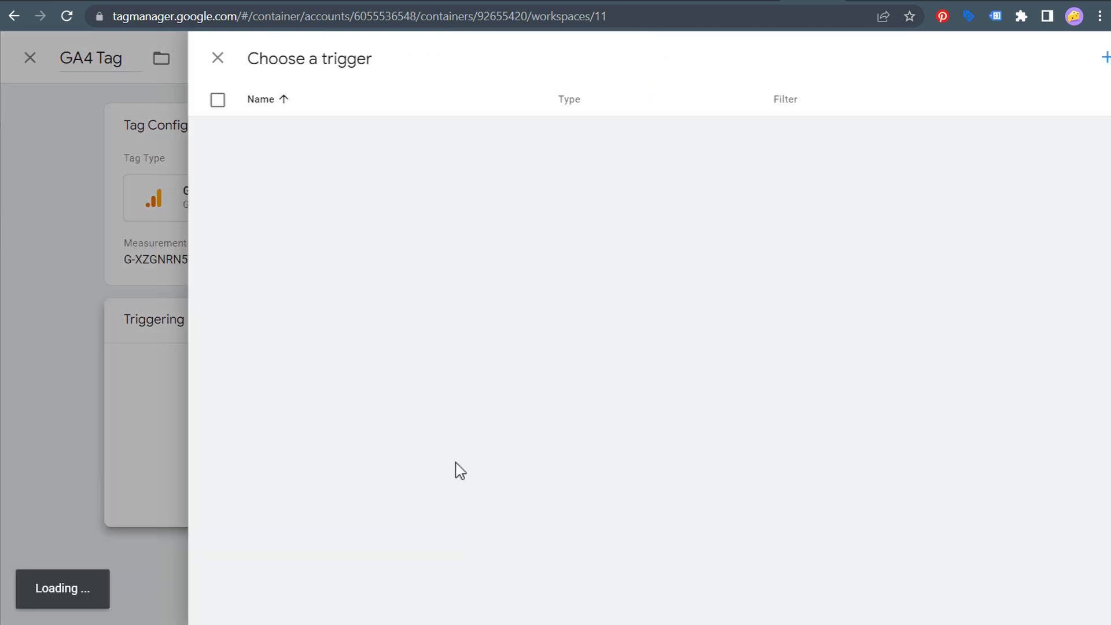
{"action": "left_click", "coordinate": [352, 140]}
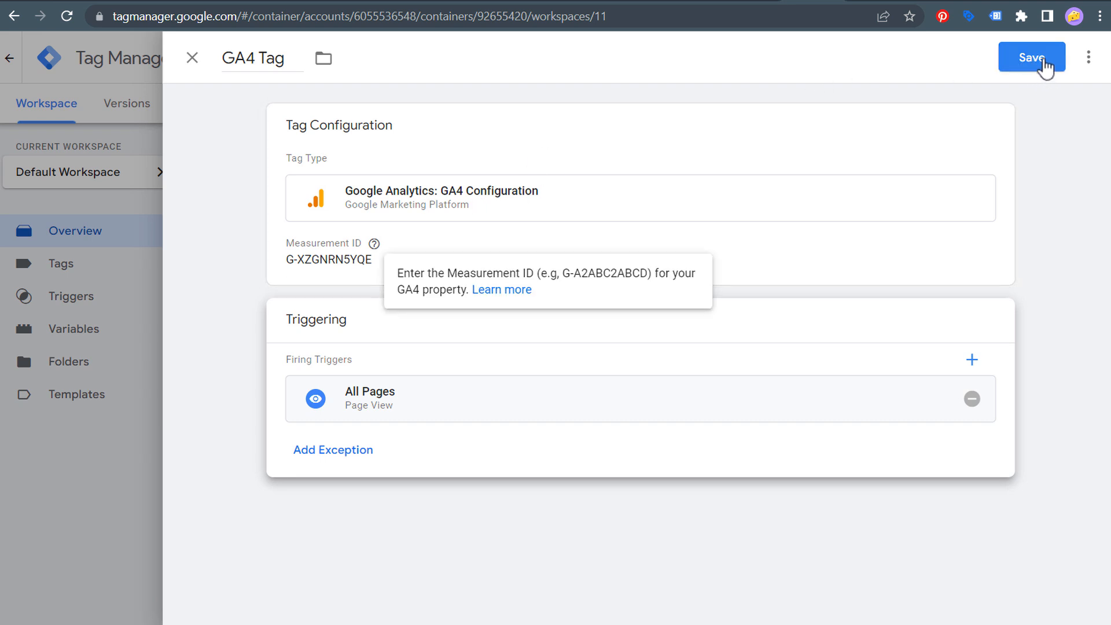
{"action": "left_click", "coordinate": [194, 58]}
{"action": "left_click", "coordinate": [771, 236]}
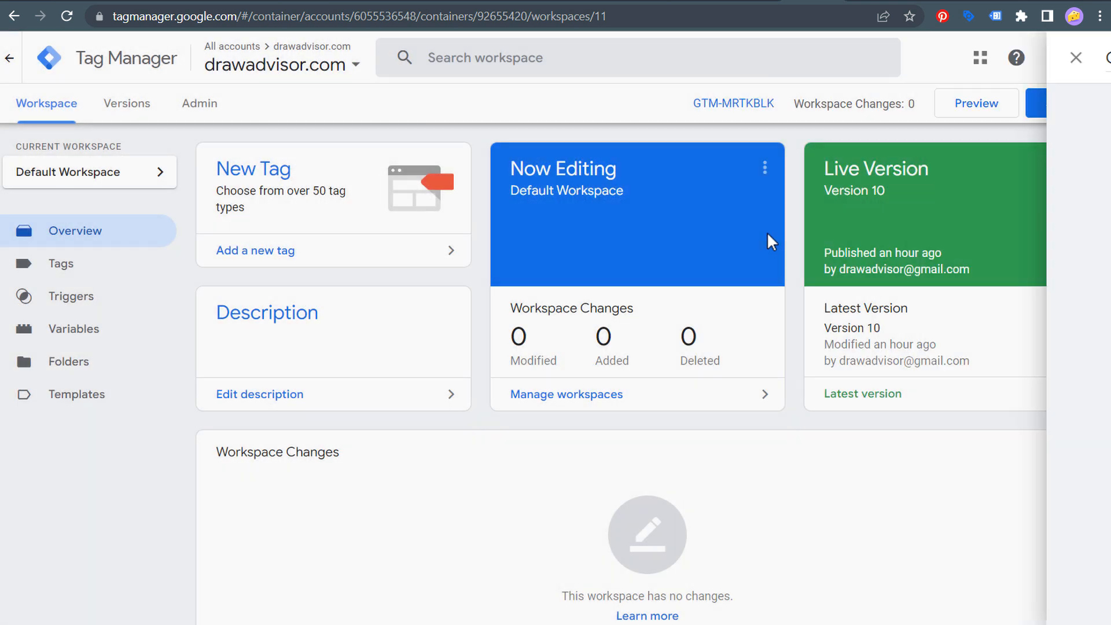
Open the existing GA4 Tag from the container's tags, examine its configuration and trigger, and return to the tag list
{"action": "left_click", "coordinate": [67, 271]}
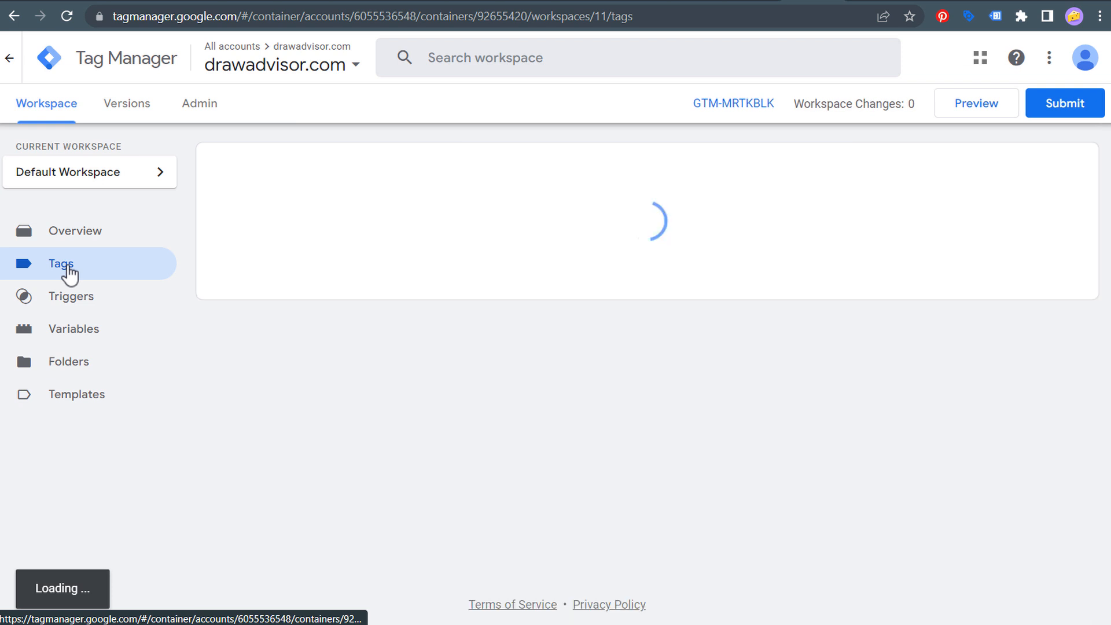
{"action": "left_click", "coordinate": [261, 238]}
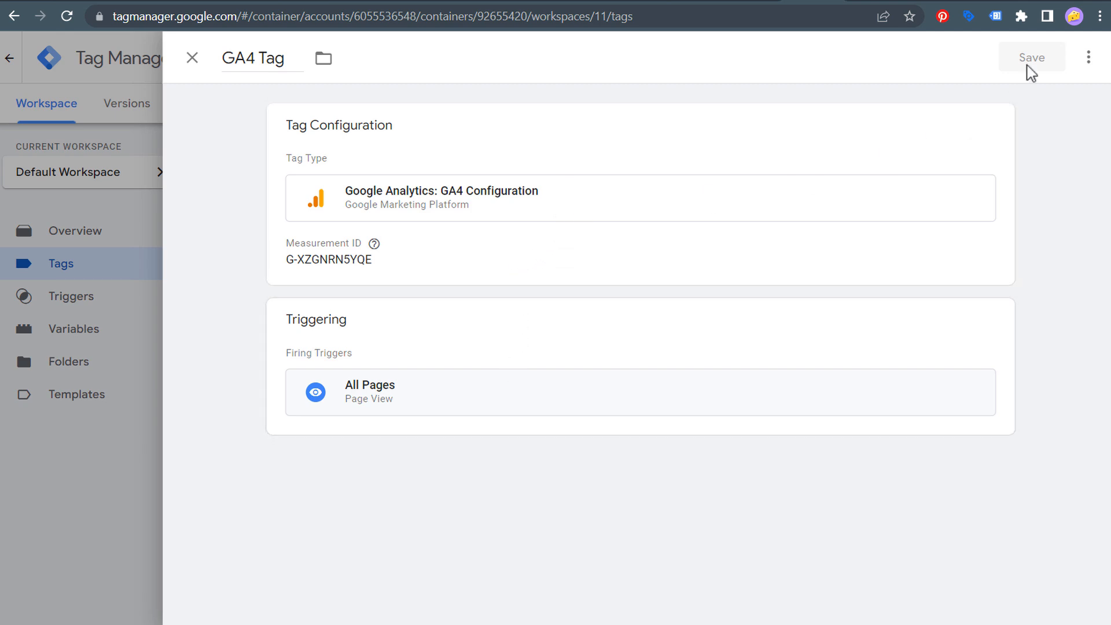
{"action": "left_click", "coordinate": [191, 63]}
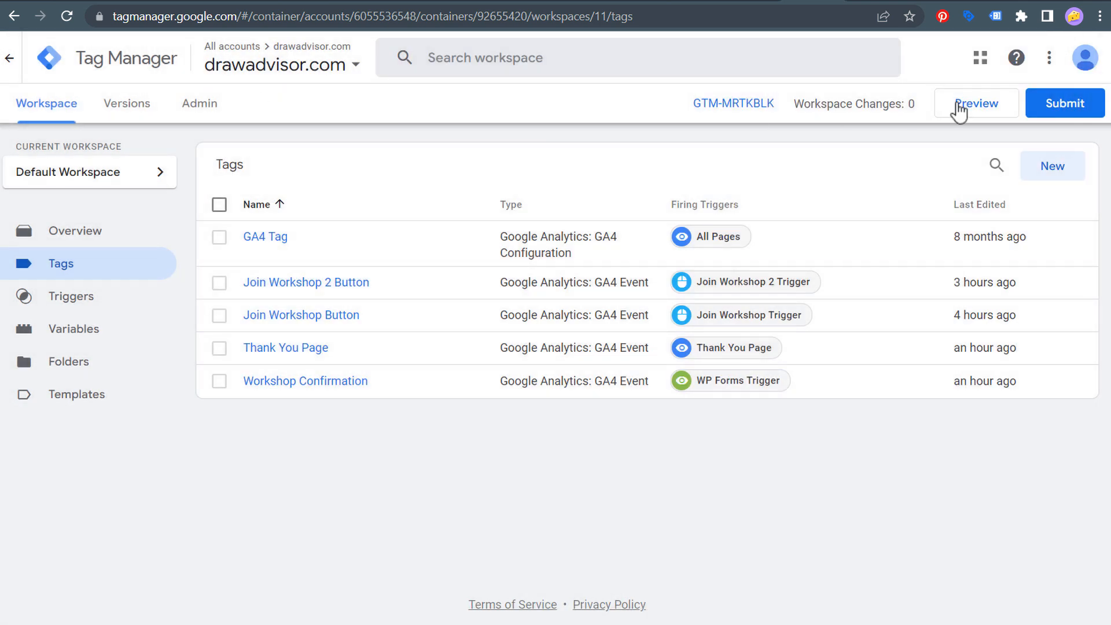
Publish the container with "Added Google Analytics 4 Tracking" as version name and description, and review the tags in the published version
{"action": "left_click", "coordinate": [1065, 114]}
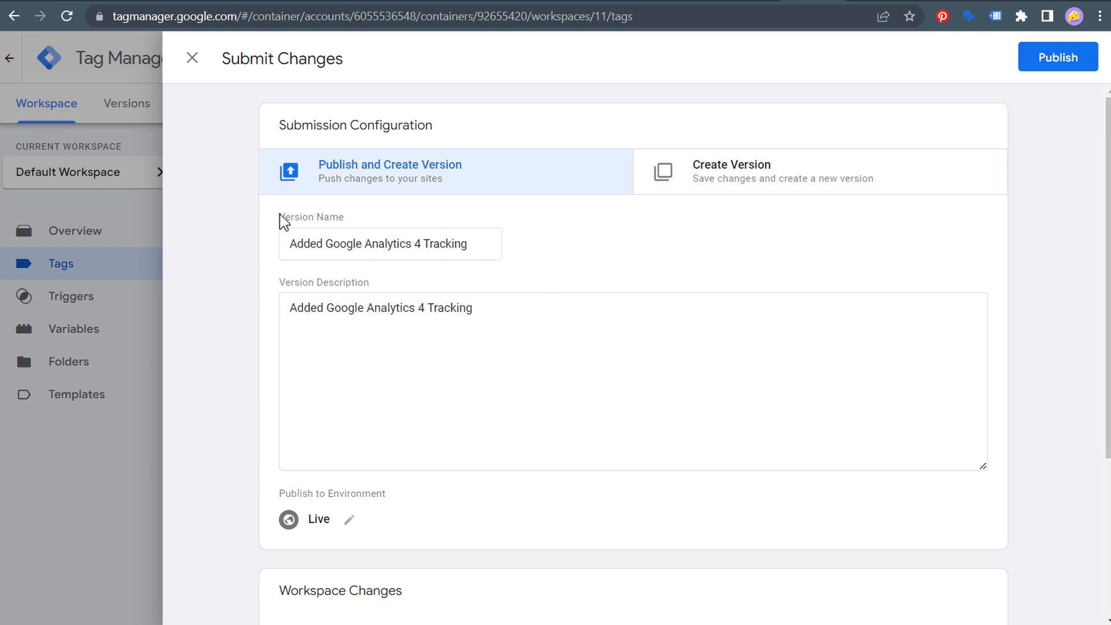
{"action": "left_click_drag", "start_coordinate": [282, 216], "coordinate": [405, 218]}
{"action": "left_click", "coordinate": [338, 289]}
{"action": "left_click_drag", "start_coordinate": [280, 283], "coordinate": [336, 284]}
{"action": "left_click", "coordinate": [656, 248]}
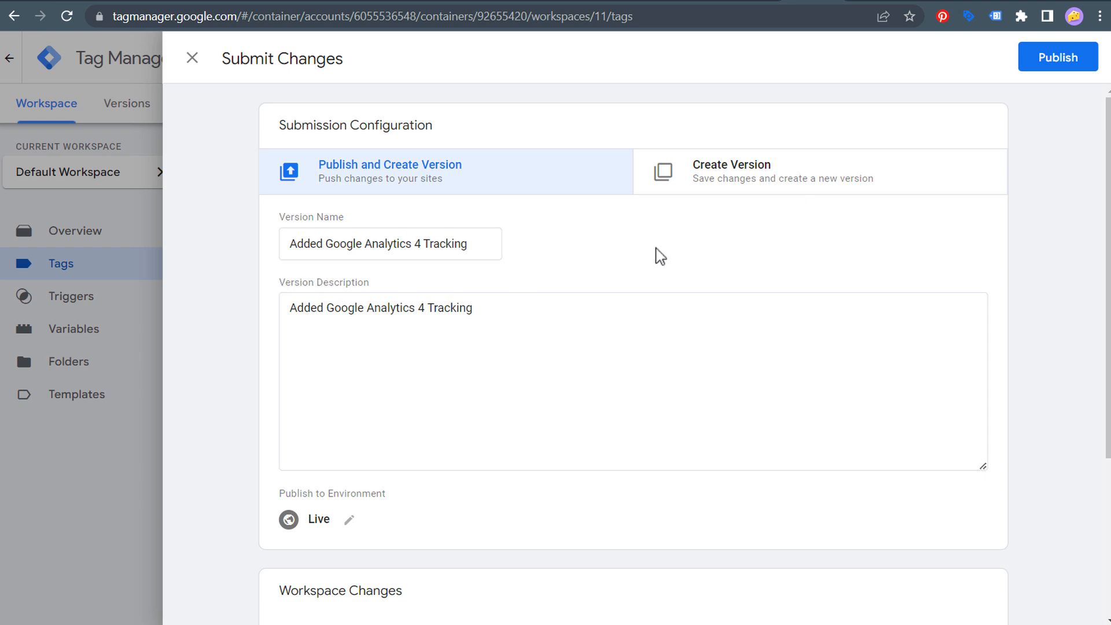
{"action": "left_click", "coordinate": [1065, 72]}
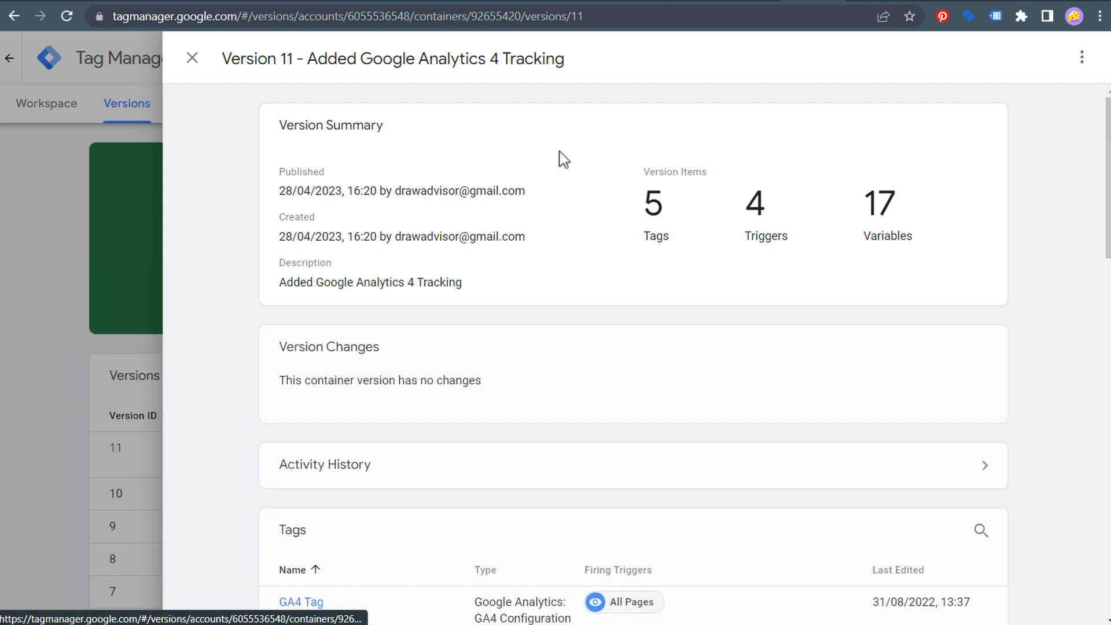
{"action": "scroll", "coordinate": [420, 304], "scroll_direction": "down", "scroll_amount": 3}
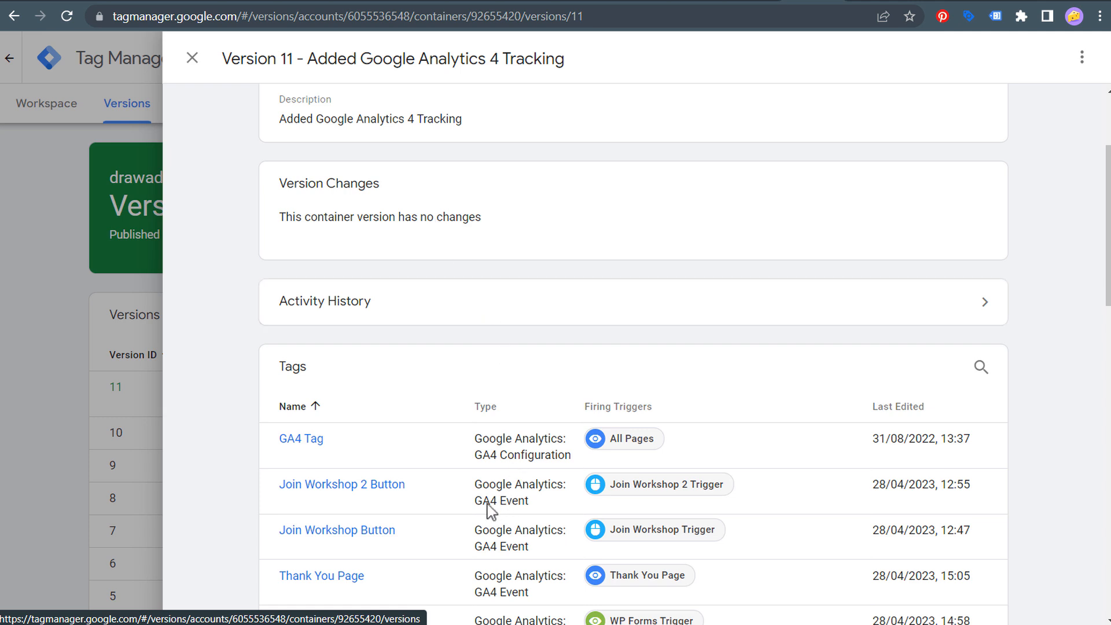
{"action": "left_click_drag", "start_coordinate": [531, 501], "coordinate": [478, 488]}
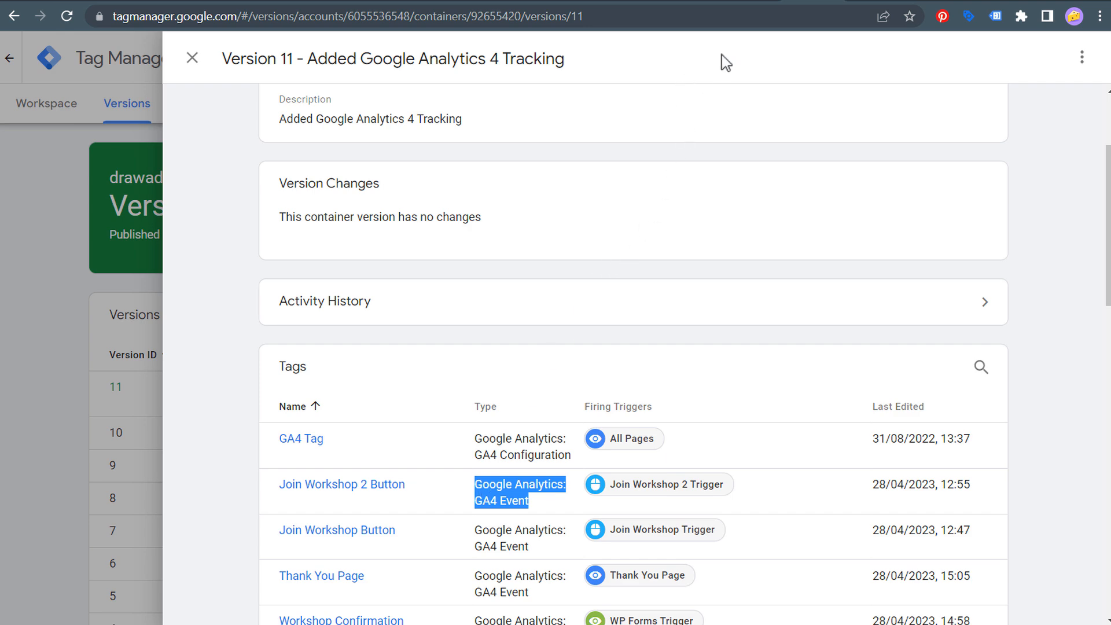
Switch back to Google Analytics, review the Draw Advisor web stream details and expand the full set of enhanced measurement events
{"action": "left_click", "coordinate": [755, 4]}
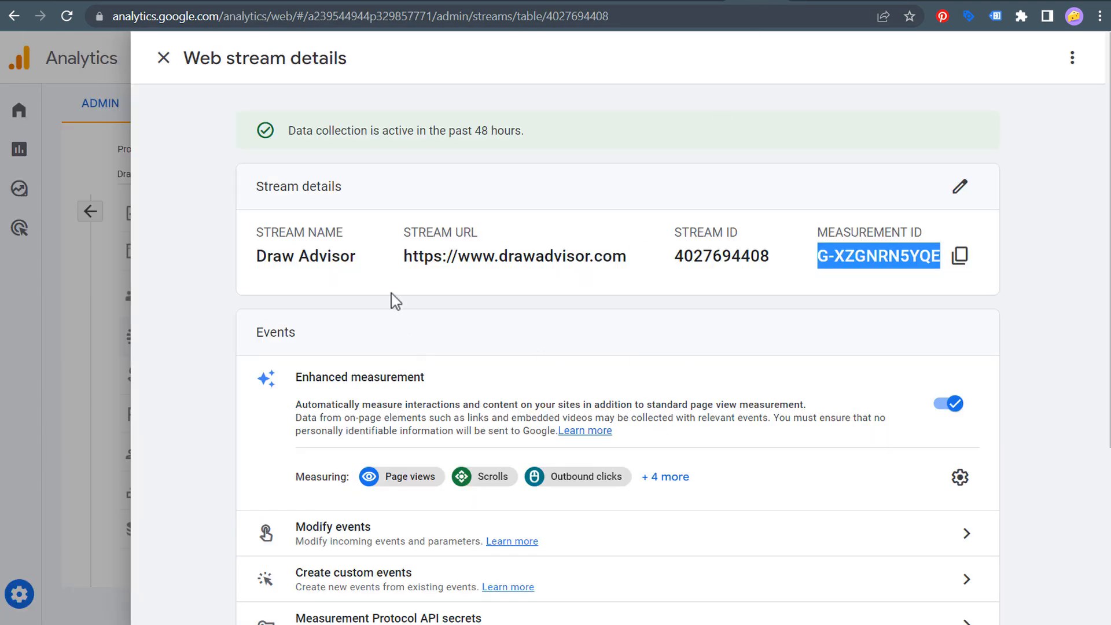
{"action": "left_click", "coordinate": [372, 123]}
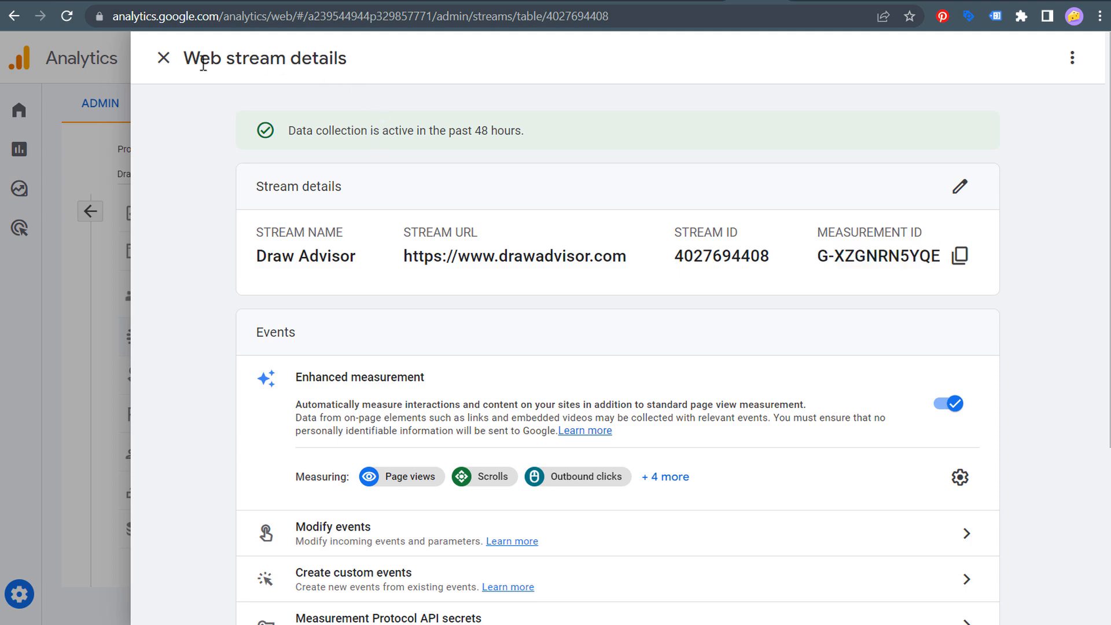
{"action": "left_click_drag", "start_coordinate": [199, 55], "coordinate": [941, 286]}
{"action": "scroll", "coordinate": [752, 333], "scroll_direction": "down", "scroll_amount": 2}
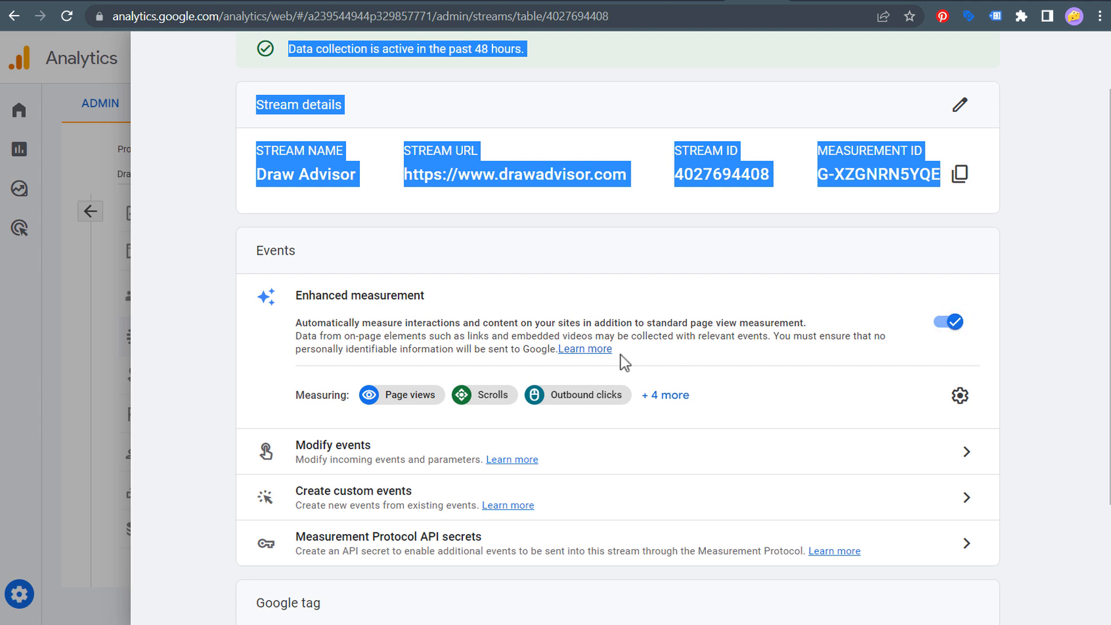
{"action": "left_click", "coordinate": [656, 395]}
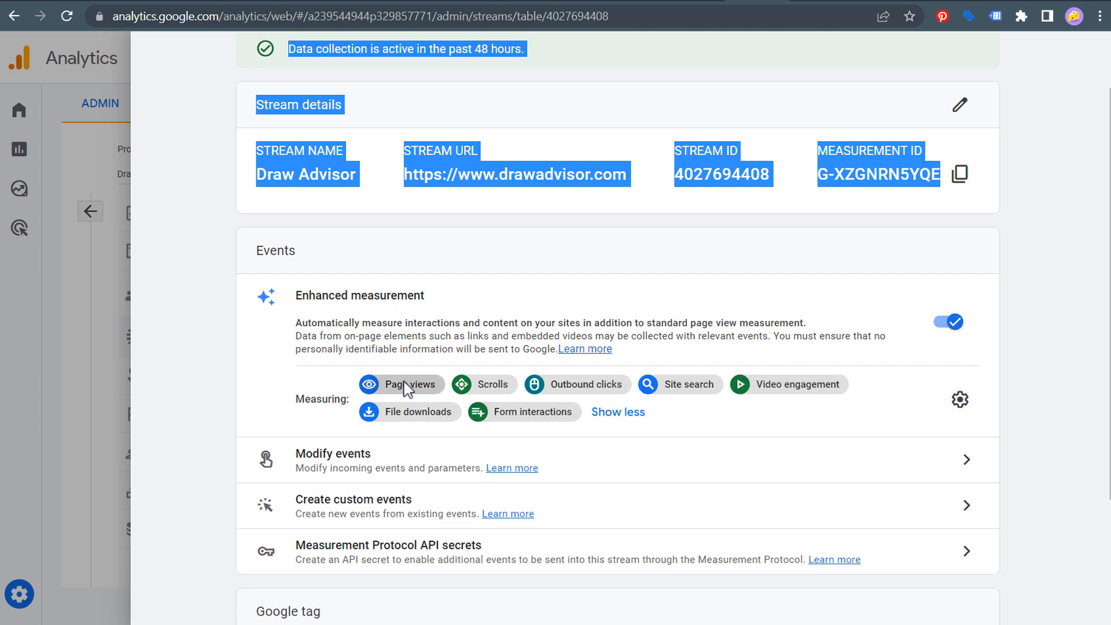
Open the stream's enhanced measurement settings and examine the available event types, especially the Form interactions description
{"action": "left_click", "coordinate": [959, 399]}
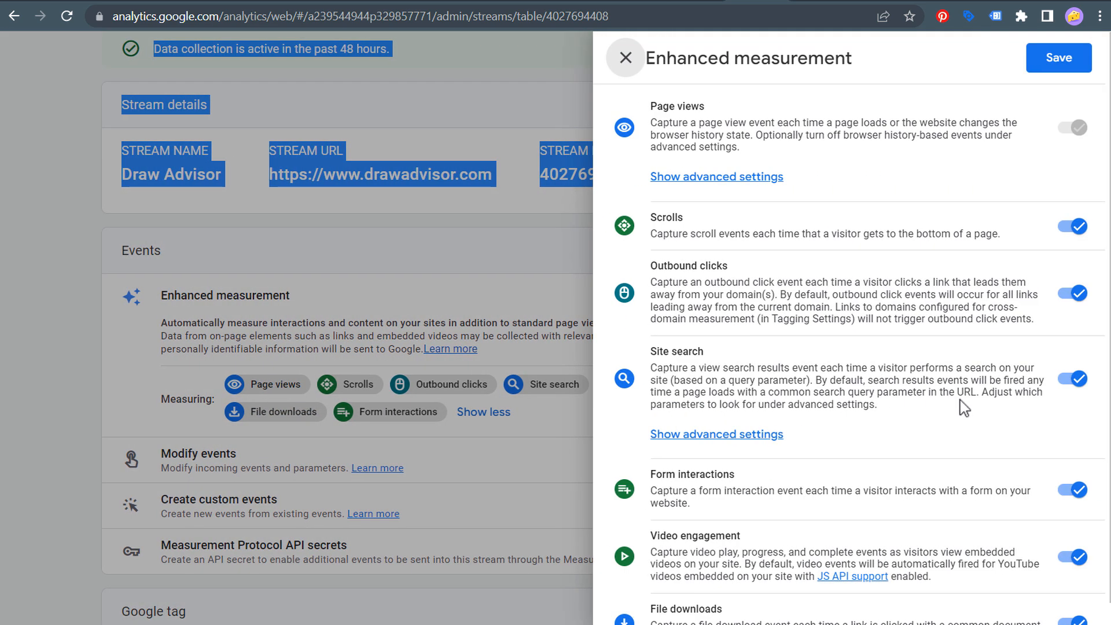
{"action": "scroll", "coordinate": [993, 162], "scroll_direction": "down", "scroll_amount": 1}
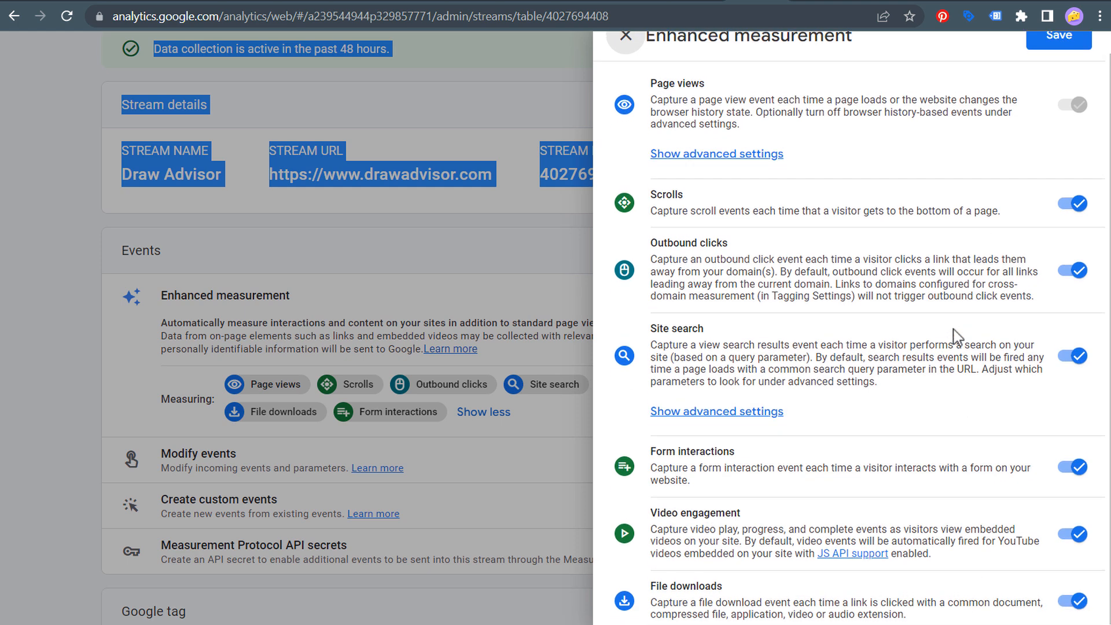
{"action": "scroll", "coordinate": [975, 346], "scroll_direction": "up", "scroll_amount": 1}
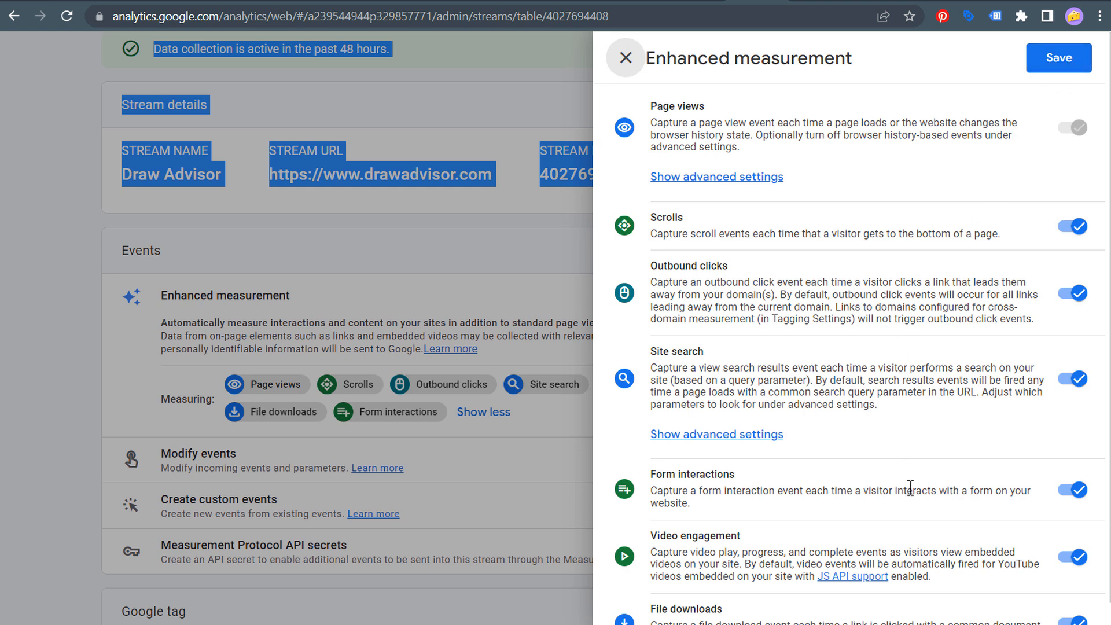
{"action": "left_click_drag", "start_coordinate": [657, 473], "coordinate": [767, 508]}
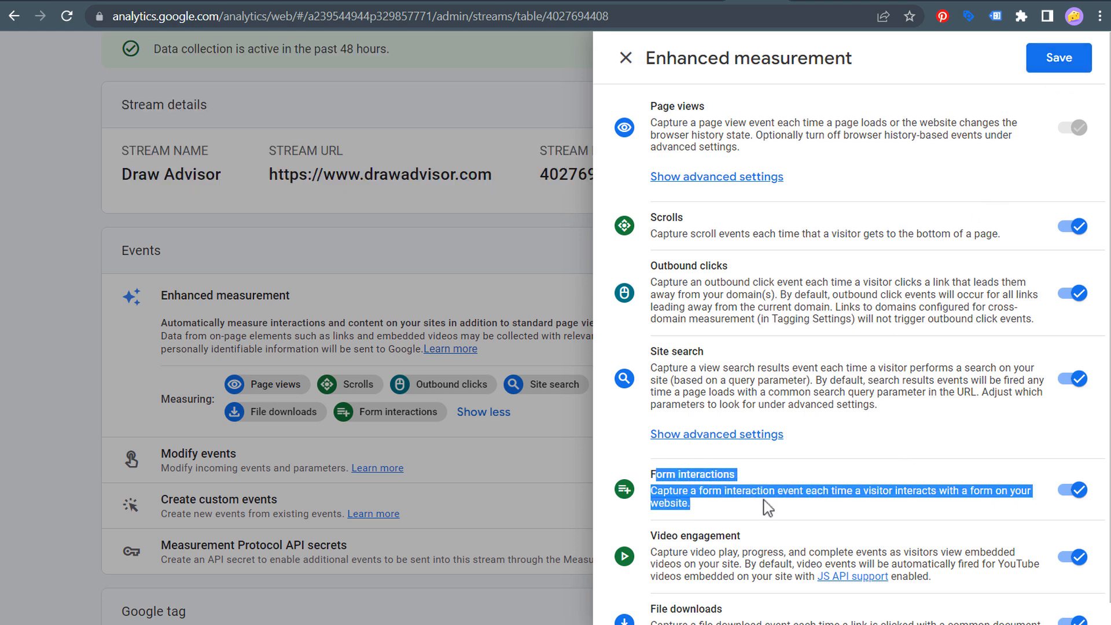
{"action": "left_click", "coordinate": [769, 508]}
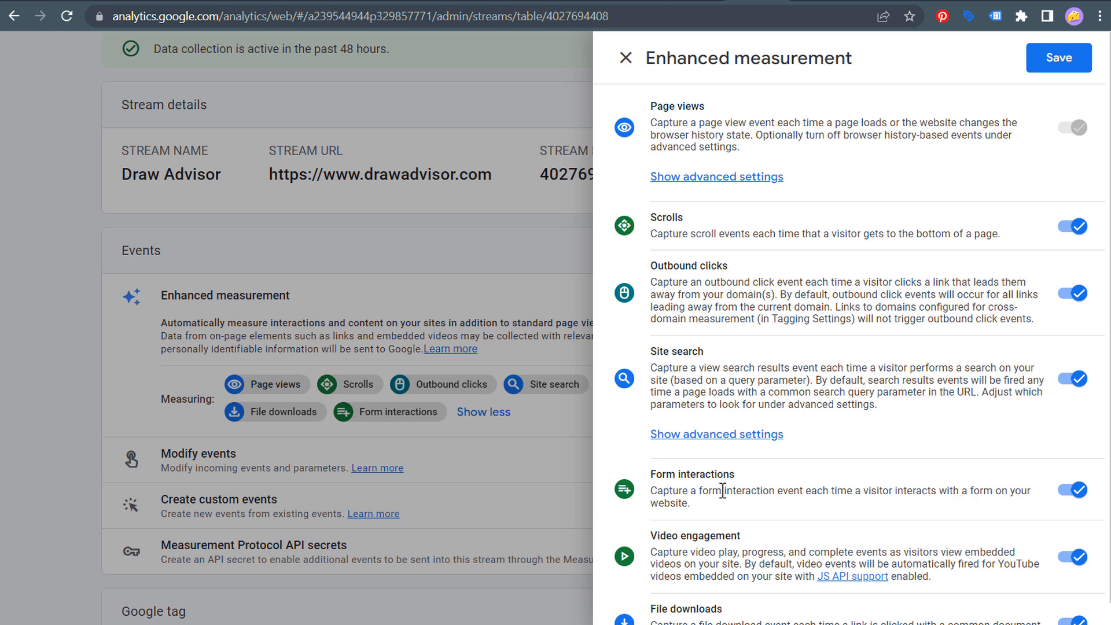
Examine the Form interactions description and save the enhanced measurement settings with all event types enabled
{"action": "left_click_drag", "start_coordinate": [654, 474], "coordinate": [764, 512]}
{"action": "left_click", "coordinate": [765, 511]}
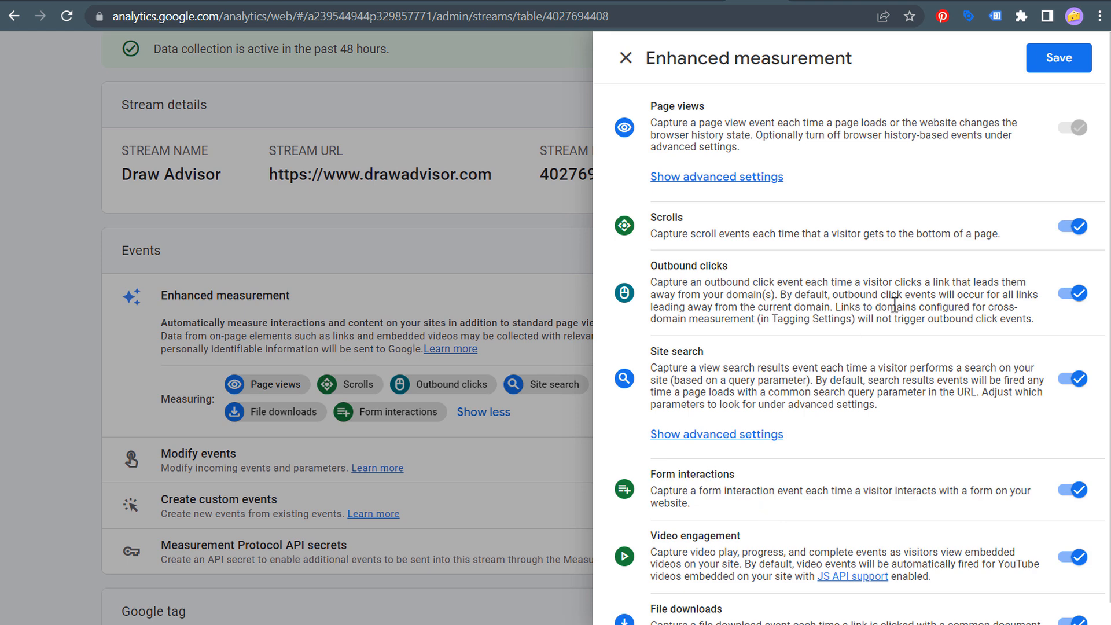
{"action": "left_click", "coordinate": [1058, 64]}
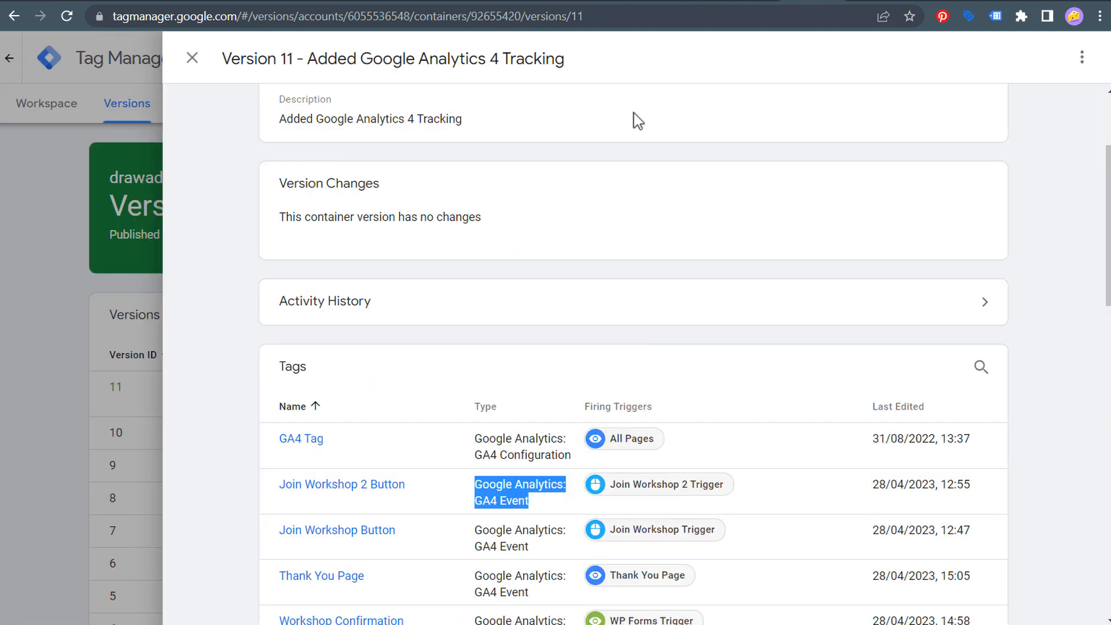
Leave the published version for the Tag Manager workspace, and exit the web stream details in Google Analytics
{"action": "left_click", "coordinate": [194, 59]}
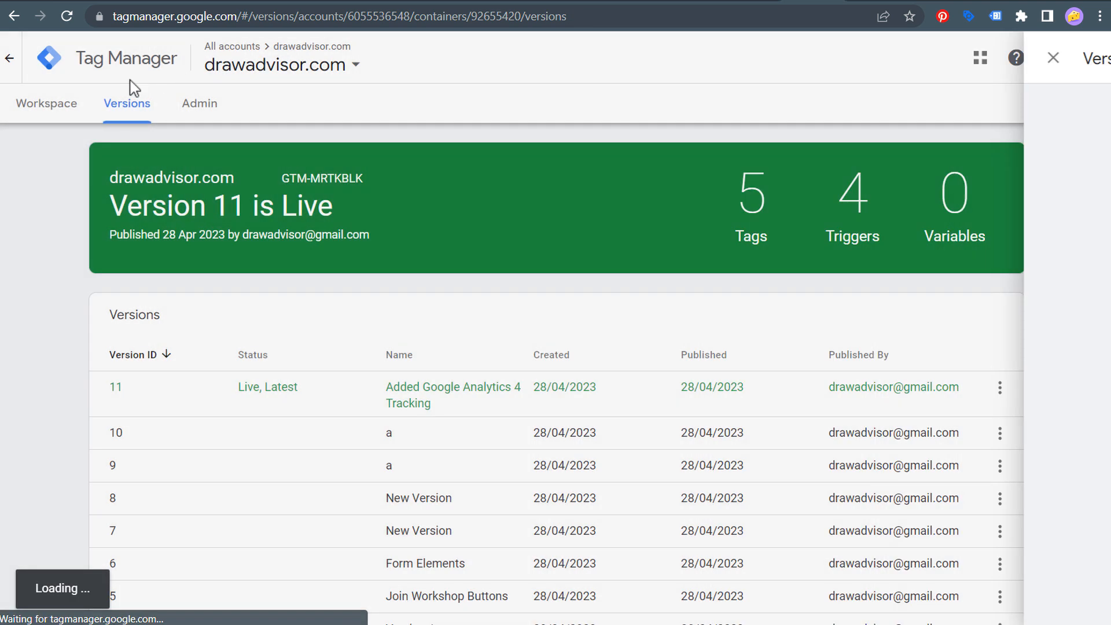
{"action": "left_click", "coordinate": [63, 111]}
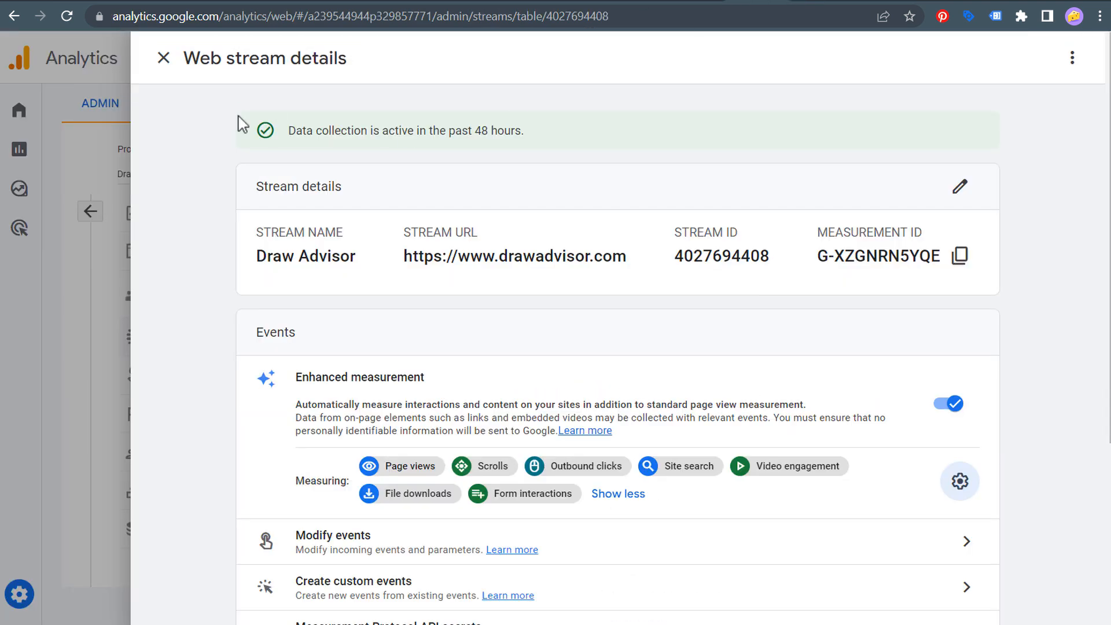
{"action": "left_click", "coordinate": [164, 57]}
{"action": "left_click", "coordinate": [94, 215]}
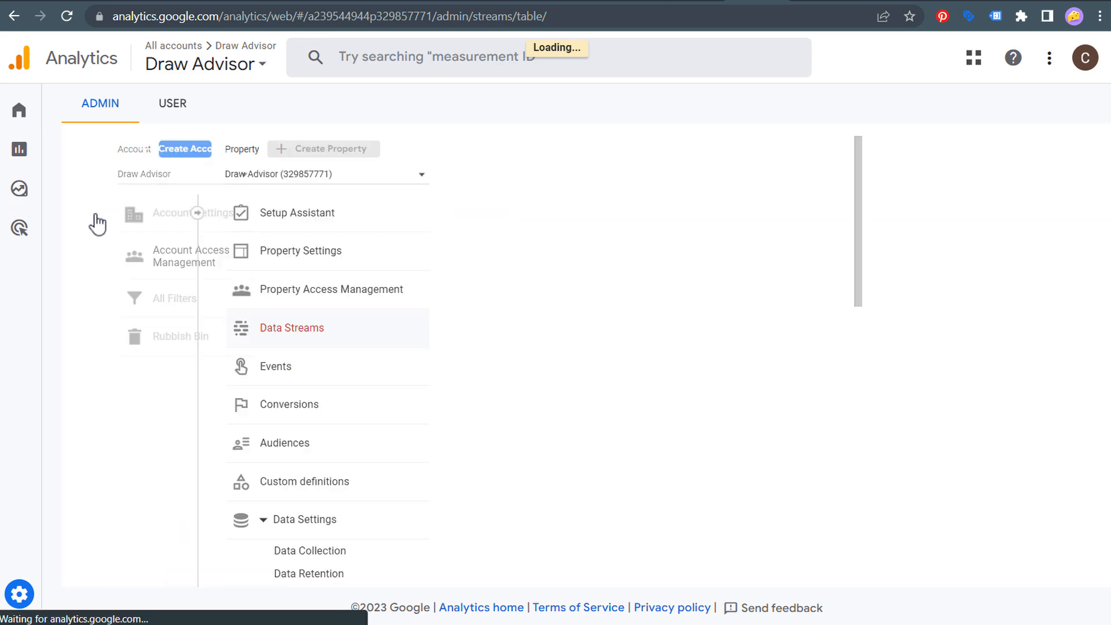
{"action": "mouse_move", "coordinate": [30, 602]}
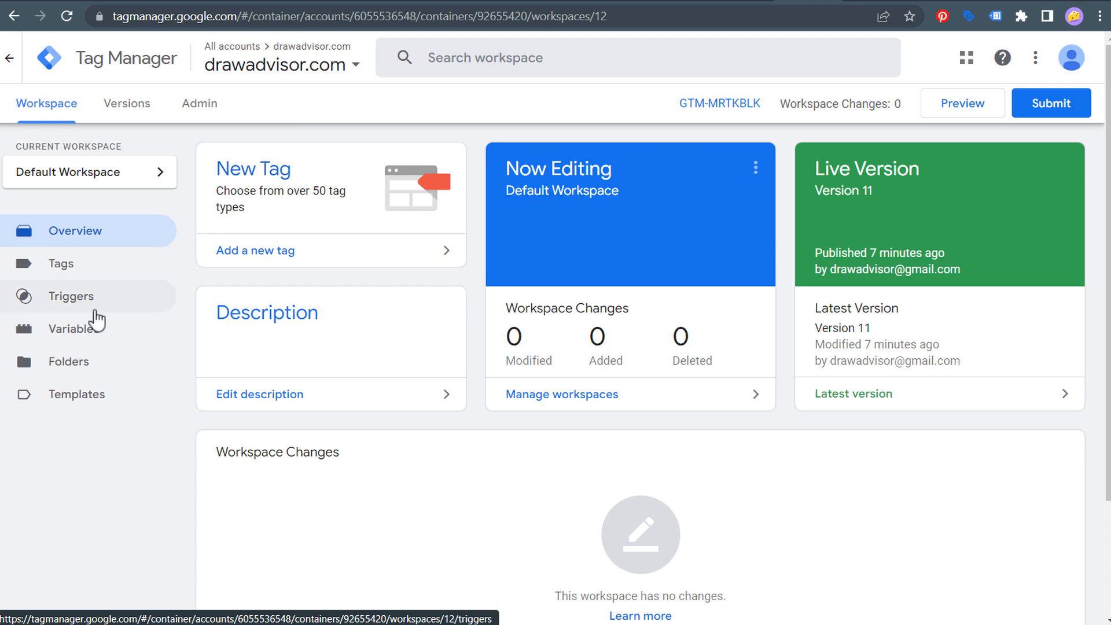
Open the container's variables in Tag Manager and review which page, click and form built-in variables are enabled
{"action": "left_click", "coordinate": [65, 336]}
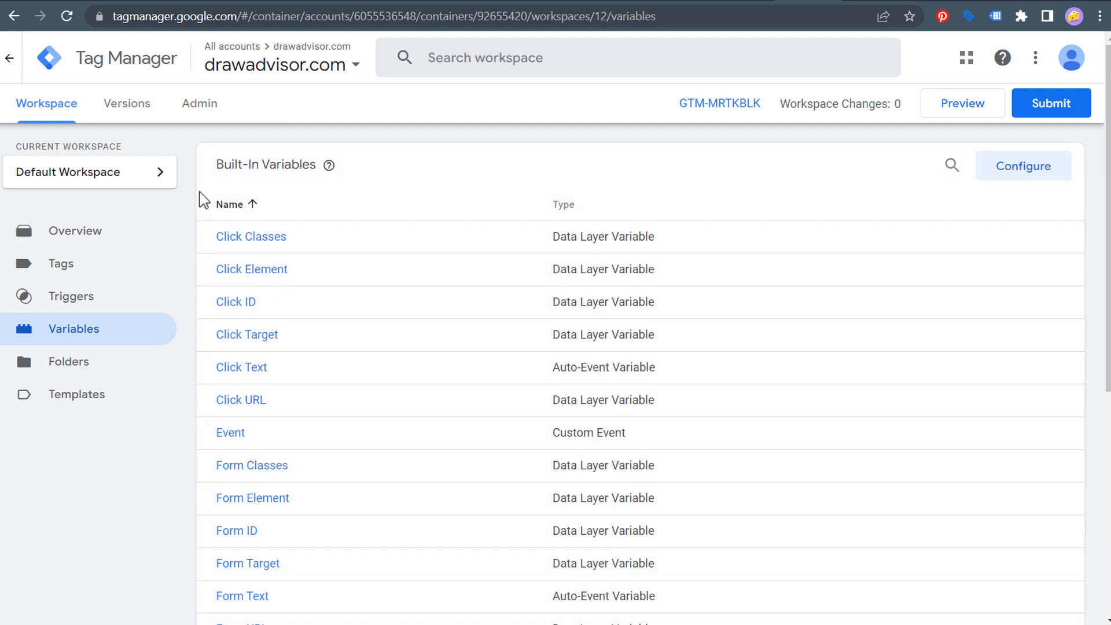
{"action": "left_click_drag", "start_coordinate": [218, 164], "coordinate": [312, 165]}
{"action": "left_click", "coordinate": [316, 168]}
{"action": "left_click", "coordinate": [1035, 175]}
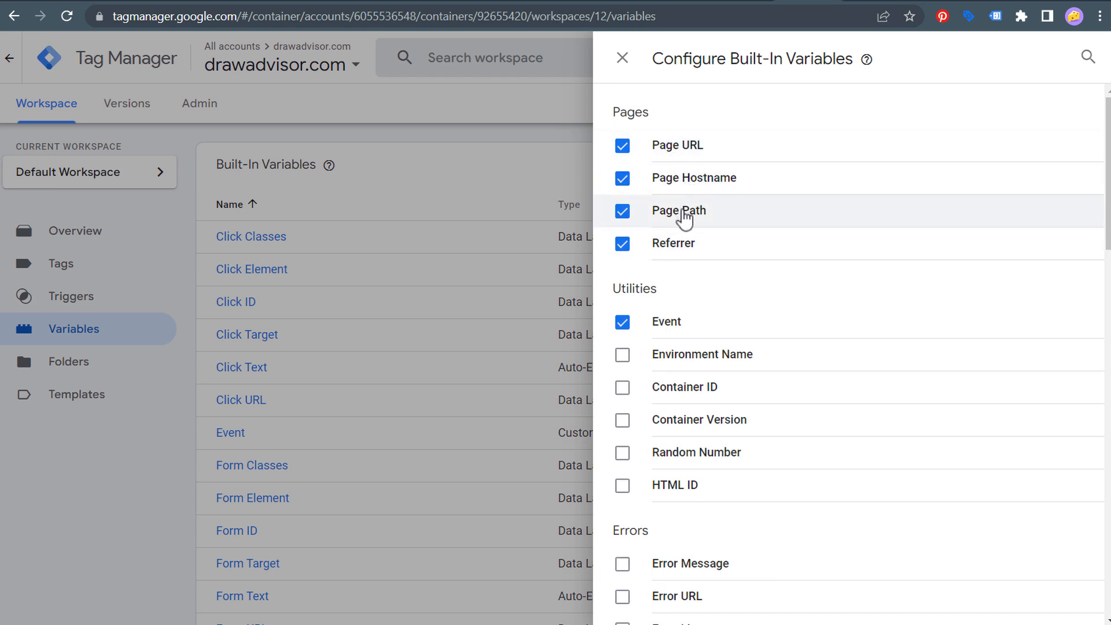
{"action": "scroll", "coordinate": [856, 289], "scroll_direction": "down", "scroll_amount": 8}
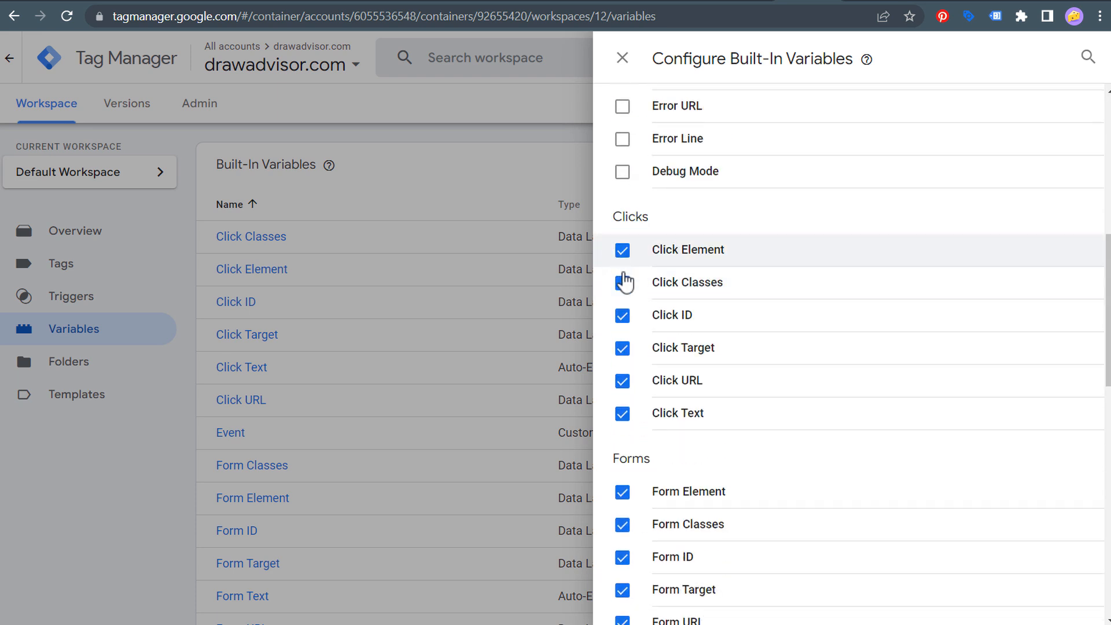
{"action": "scroll", "coordinate": [665, 353], "scroll_direction": "down", "scroll_amount": 3}
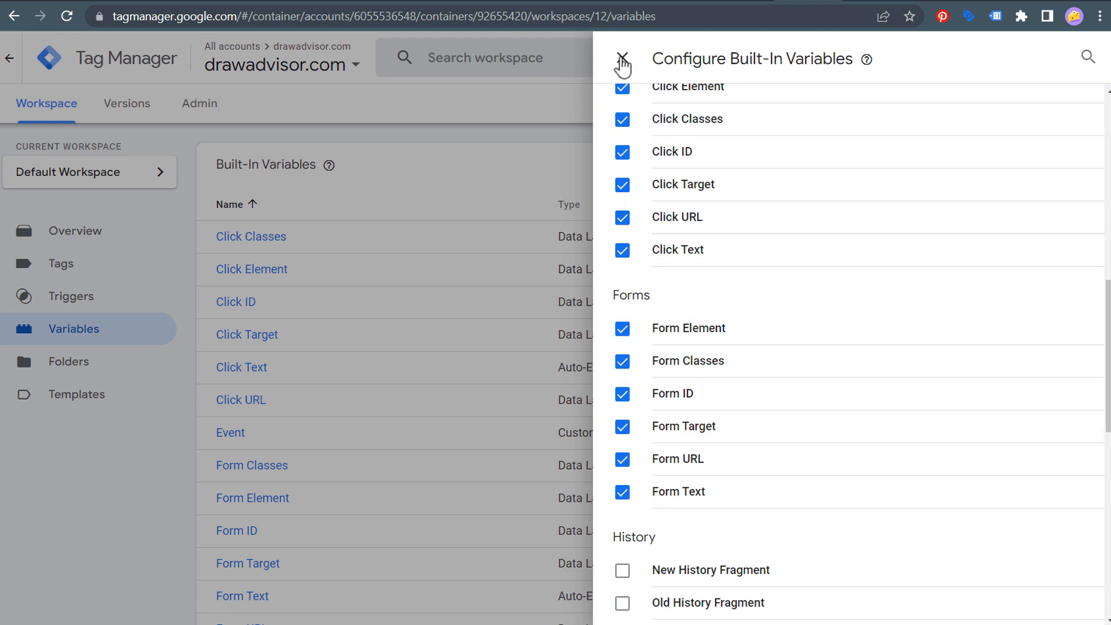
{"action": "left_click", "coordinate": [622, 58]}
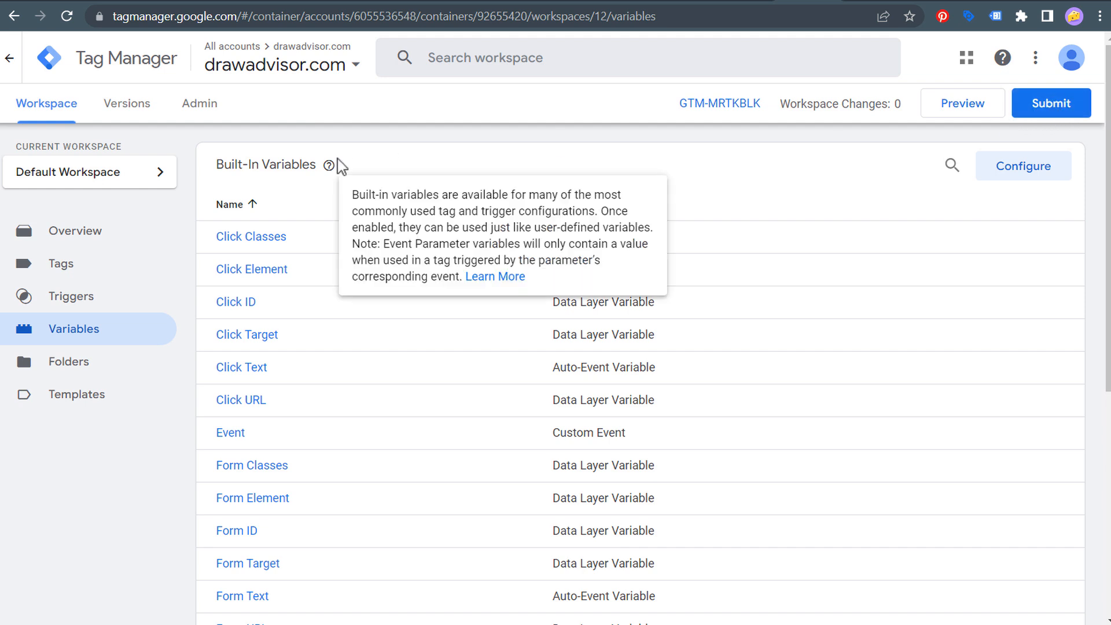
Add a new tag from the workspace overview and name it "Join Workshop Example"
{"action": "left_click", "coordinate": [96, 271]}
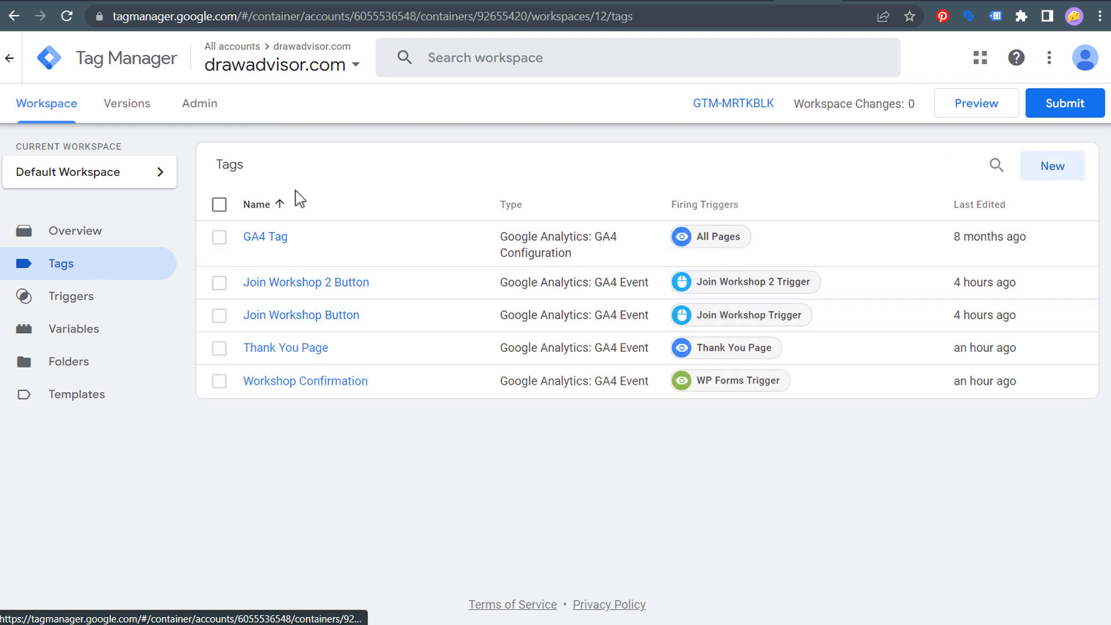
{"action": "left_click", "coordinate": [44, 114]}
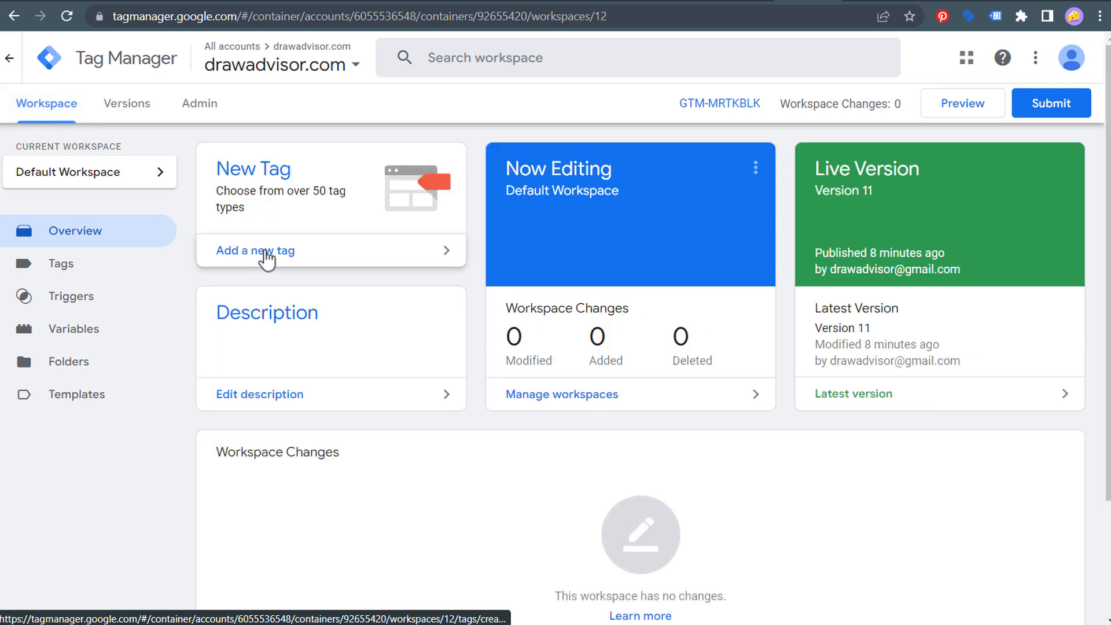
{"action": "left_click", "coordinate": [312, 262]}
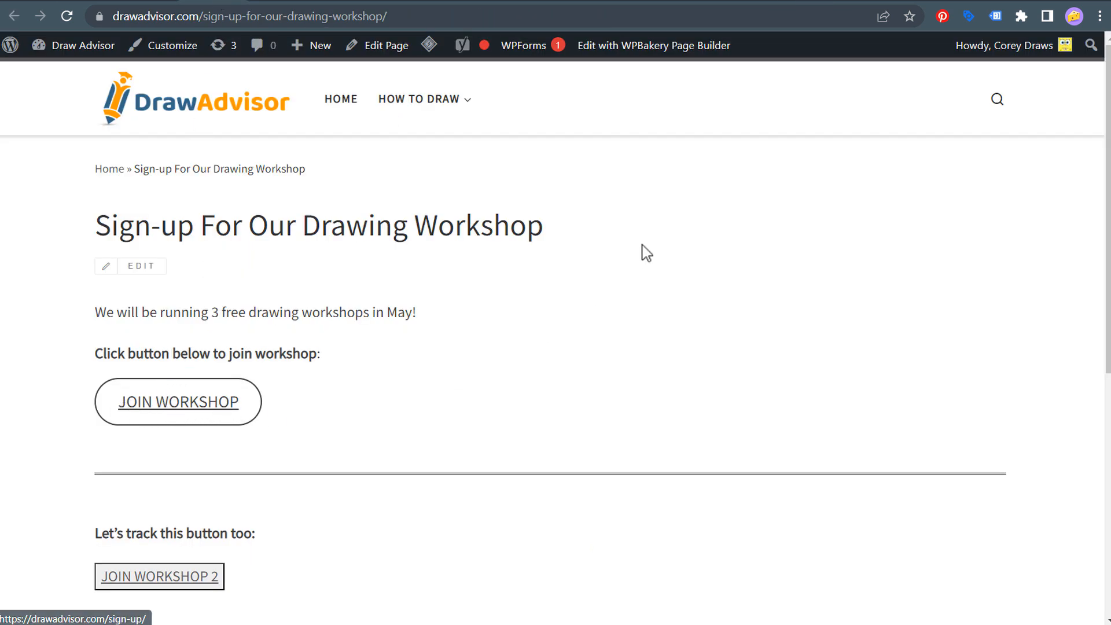
{"action": "left_click", "coordinate": [801, 1]}
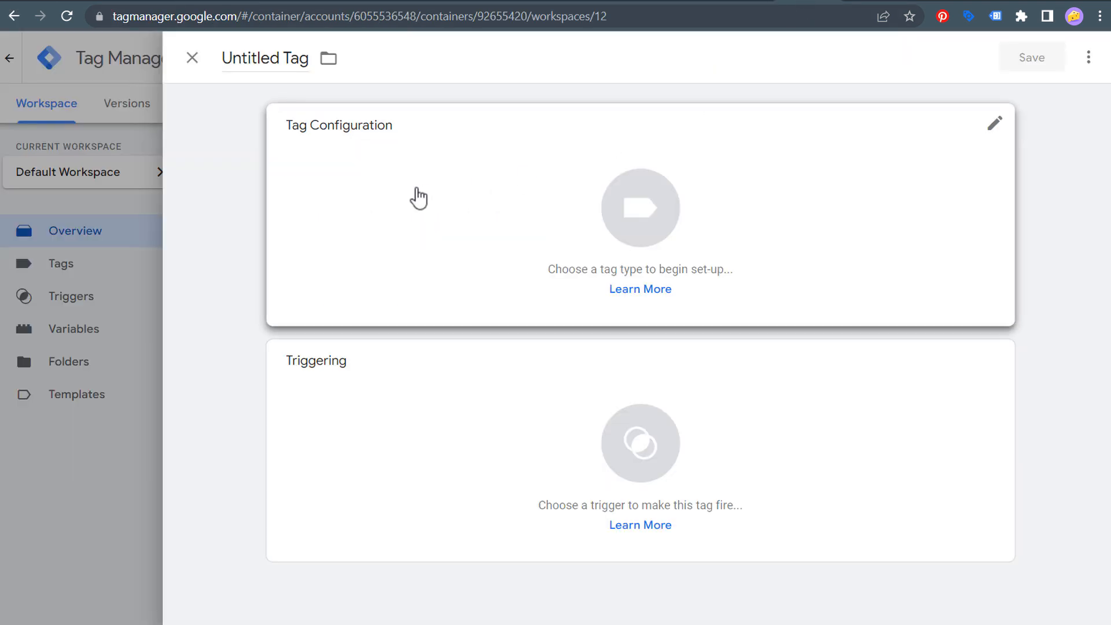
{"action": "left_click", "coordinate": [274, 55]}
{"action": "type", "text": "Joi"}
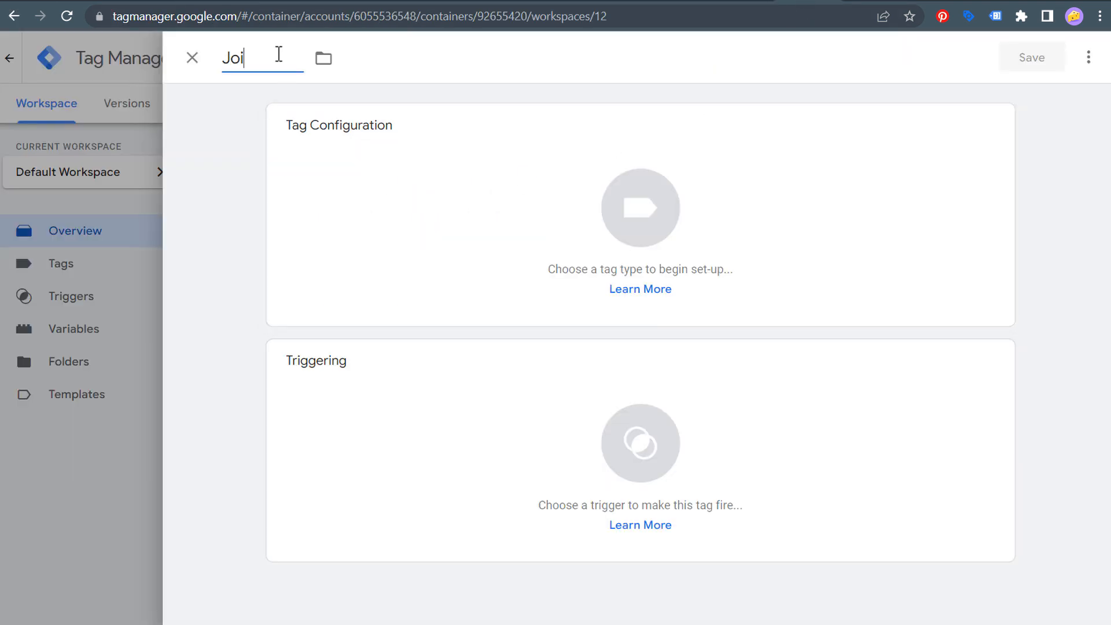
{"action": "type", "text": "n Workshop Example"}
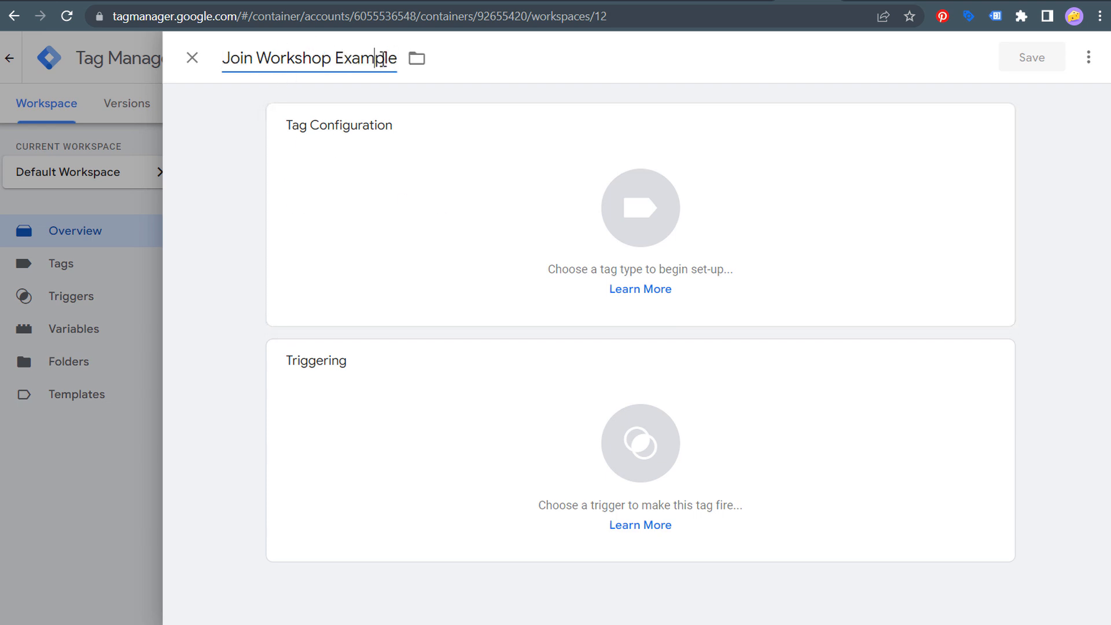
Set the tag type to Google Analytics: GA4 Event and choose GA4 Tag as its configuration tag
{"action": "left_click", "coordinate": [445, 203]}
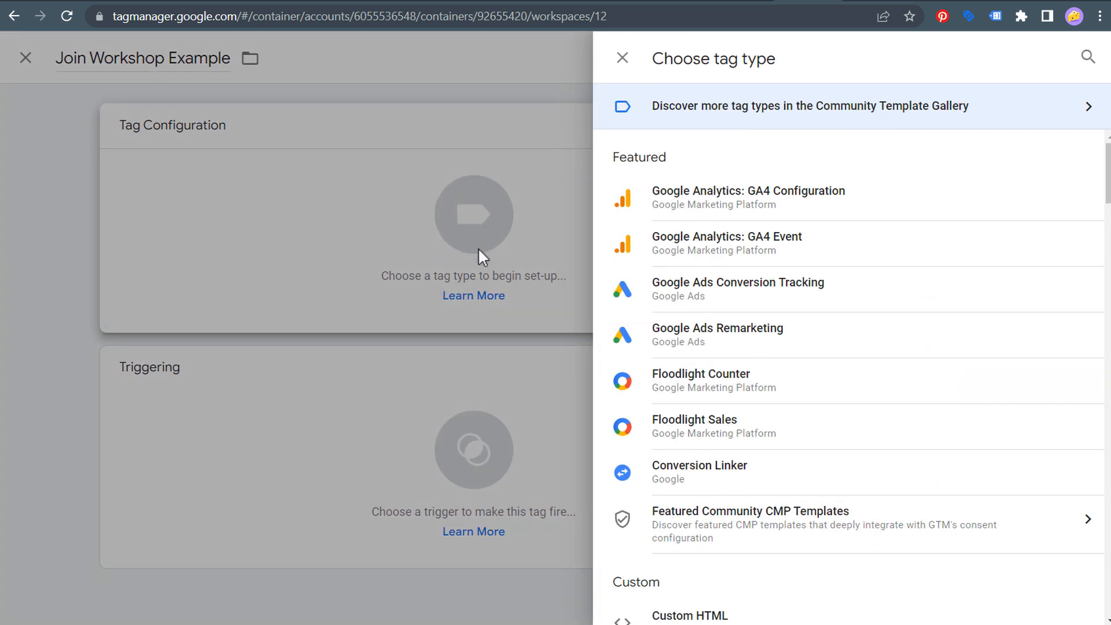
{"action": "left_click", "coordinate": [844, 248]}
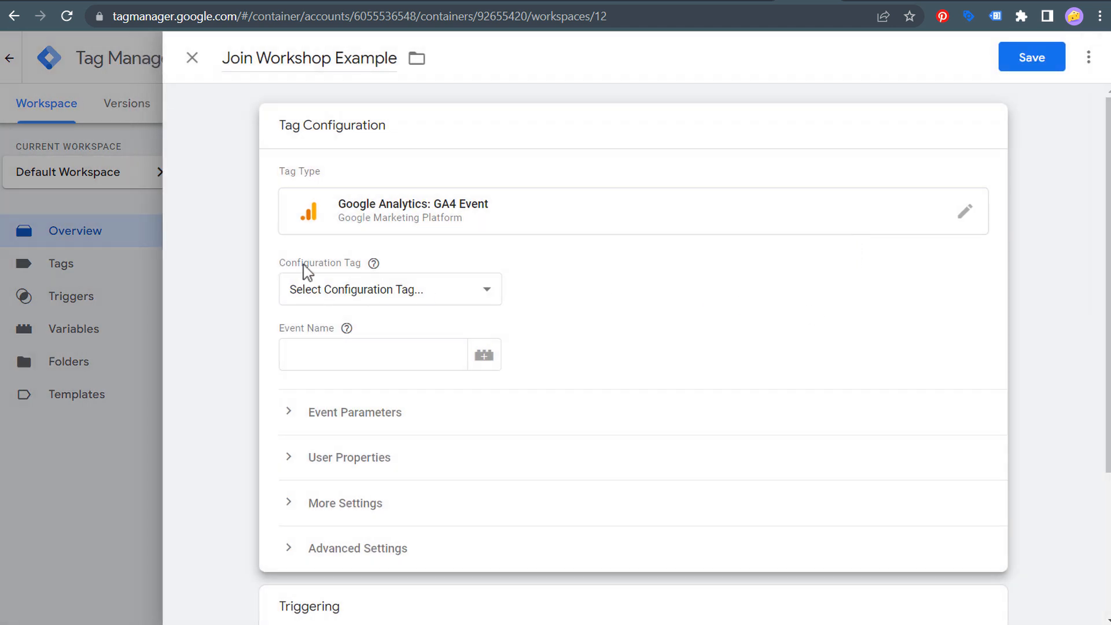
{"action": "left_click", "coordinate": [331, 296]}
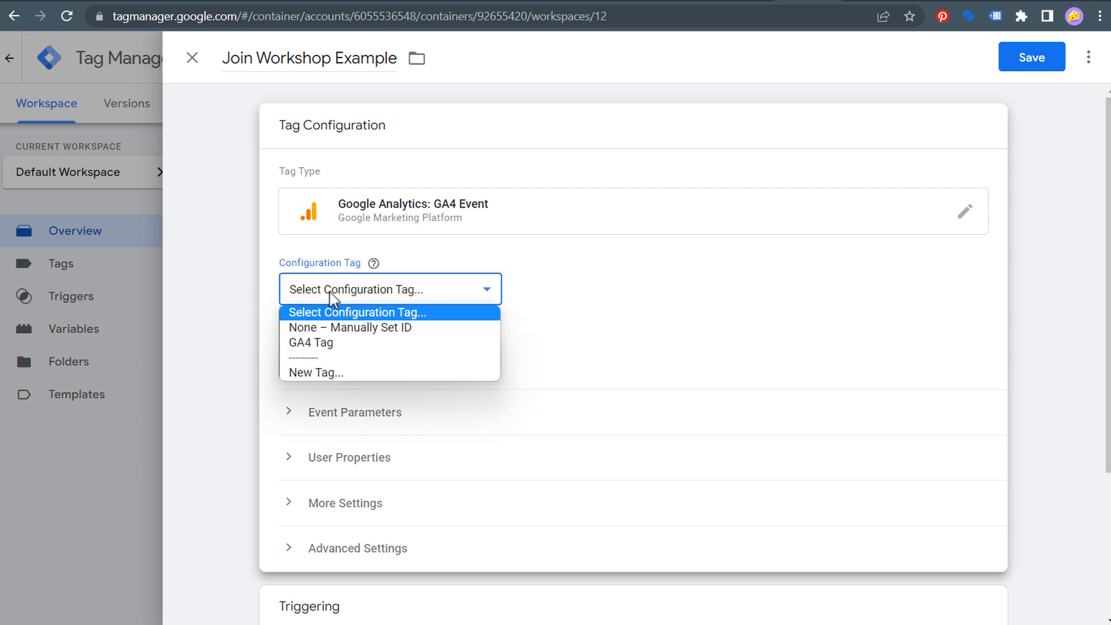
{"action": "left_click", "coordinate": [321, 344]}
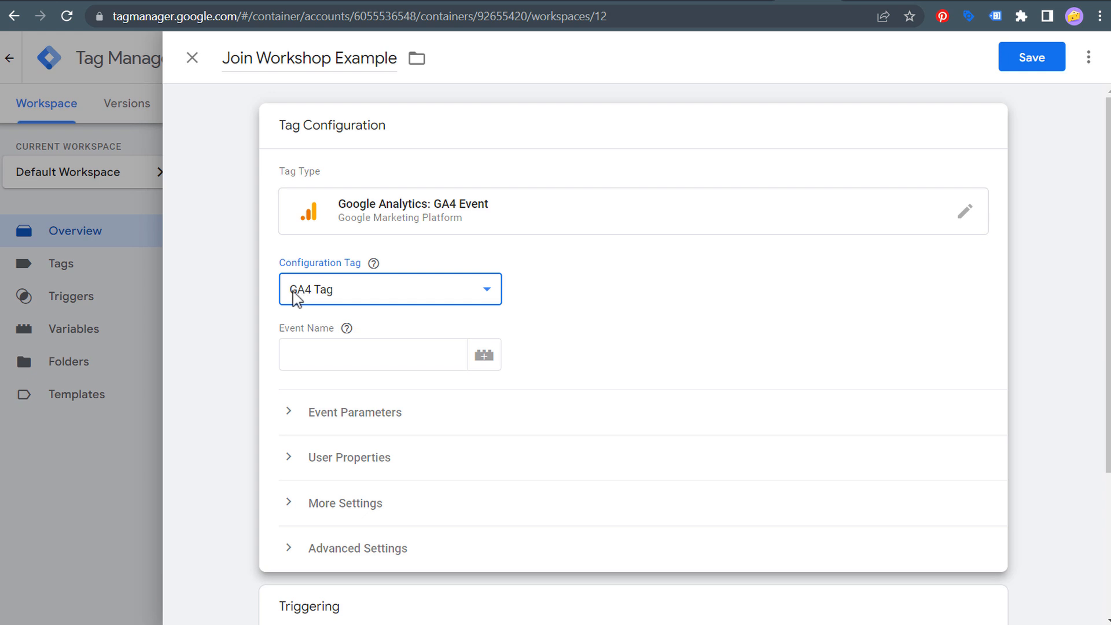
Try None – Manually Set ID as the configuration tag, and switch back to GA4 Tag
{"action": "left_click", "coordinate": [396, 291]}
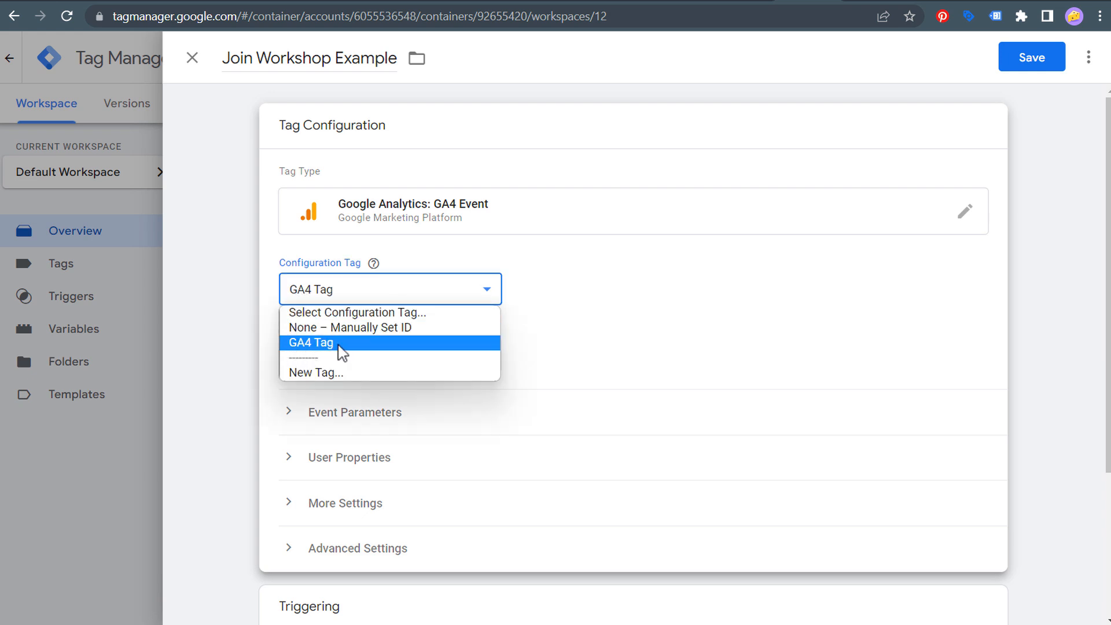
{"action": "left_click", "coordinate": [375, 327]}
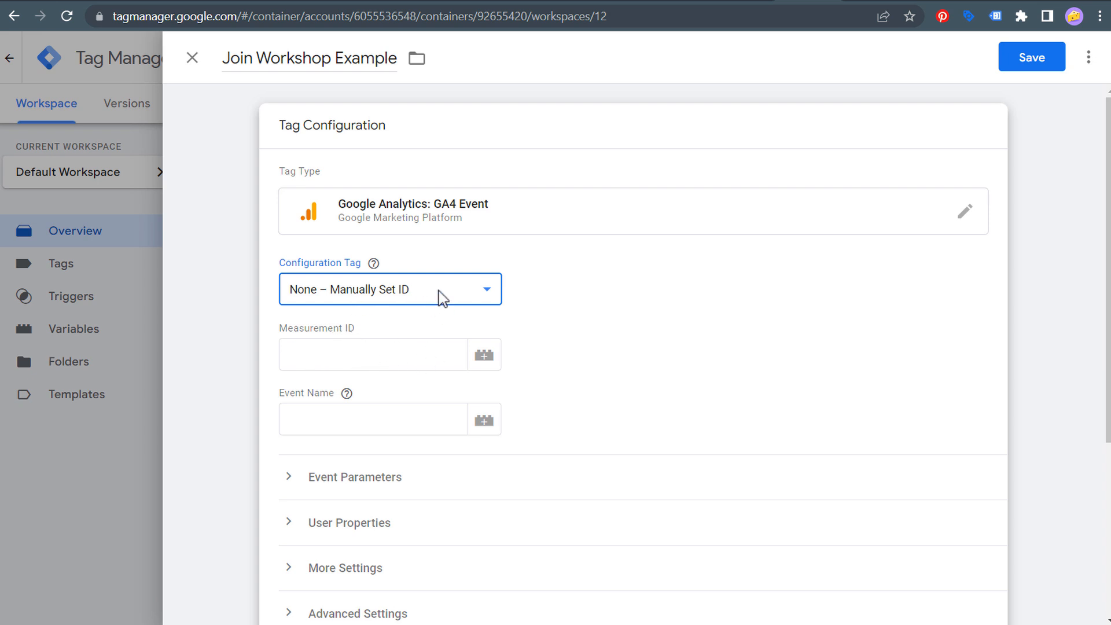
{"action": "left_click", "coordinate": [464, 296]}
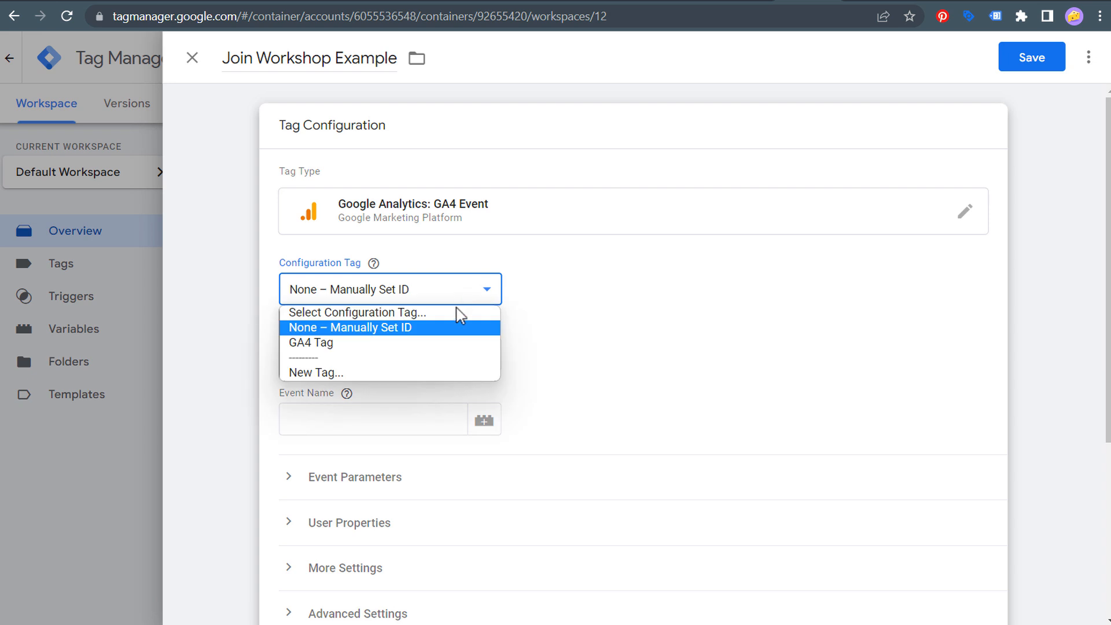
{"action": "left_click", "coordinate": [328, 347]}
Check the Event Name guidance and set the tag's event name to "join_workshop_example"
{"action": "left_click", "coordinate": [380, 355]}
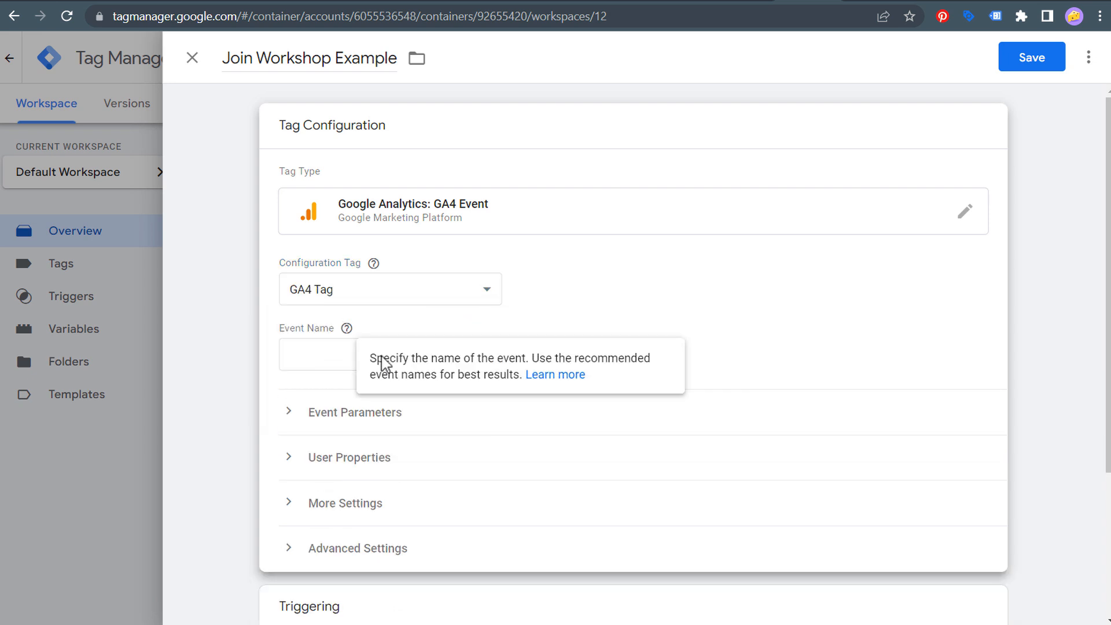
{"action": "left_click", "coordinate": [320, 359]}
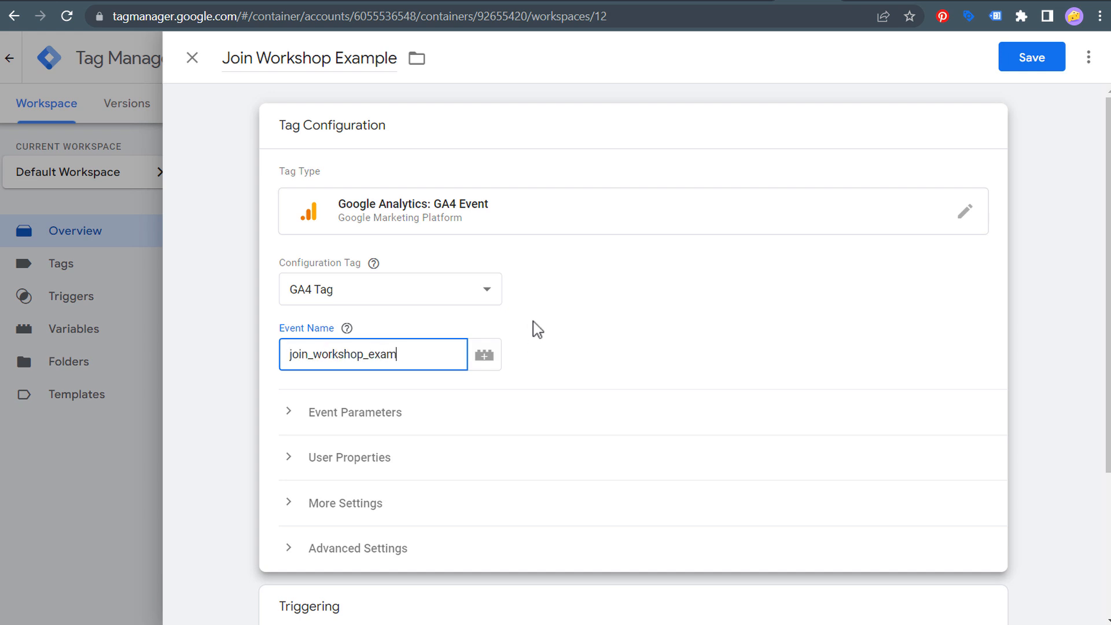
{"action": "left_click", "coordinate": [650, 333]}
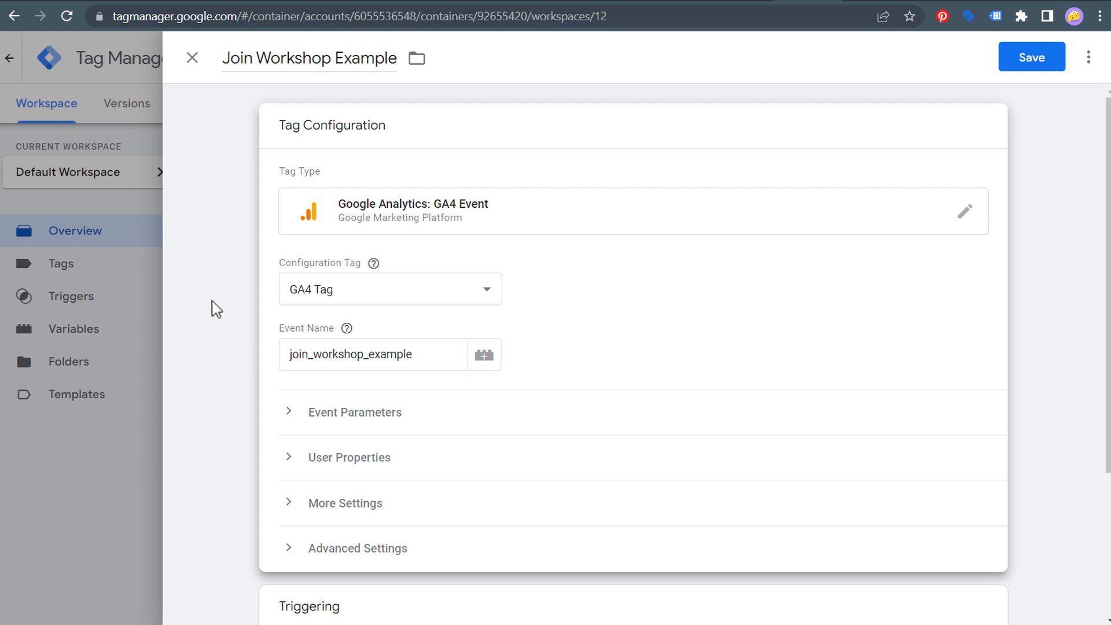
{"action": "scroll", "coordinate": [212, 310], "scroll_direction": "down", "scroll_amount": 4}
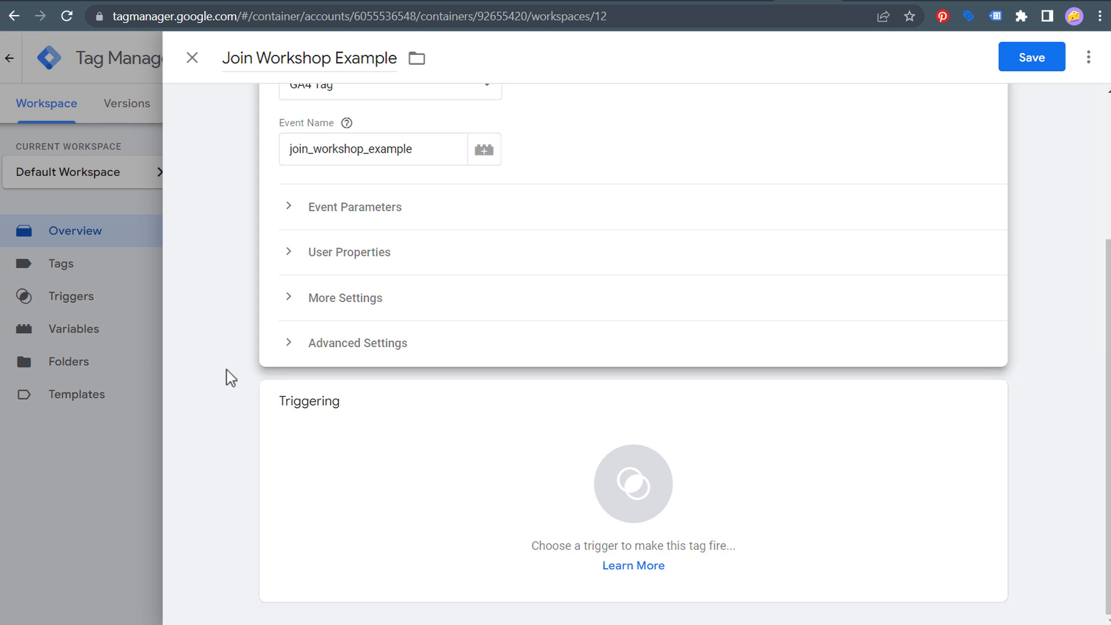
{"action": "scroll", "coordinate": [347, 272], "scroll_direction": "up", "scroll_amount": 2}
{"action": "left_click", "coordinate": [367, 231]}
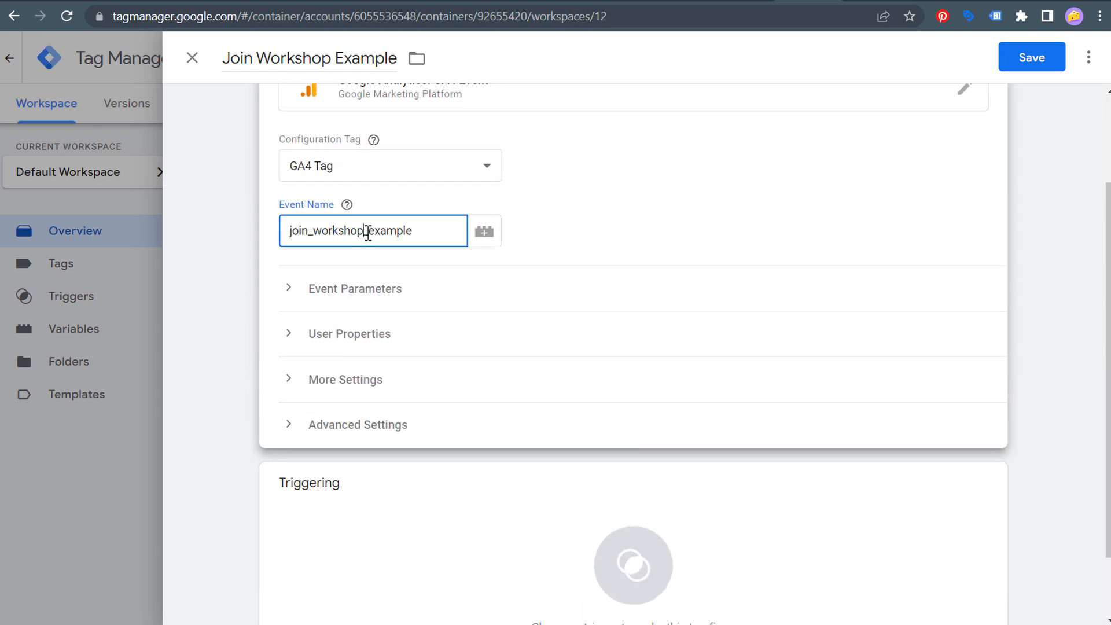
Create a new trigger for the tag and name it "Join Workshop Example Trigger"
{"action": "scroll", "coordinate": [237, 405], "scroll_direction": "down", "scroll_amount": 2}
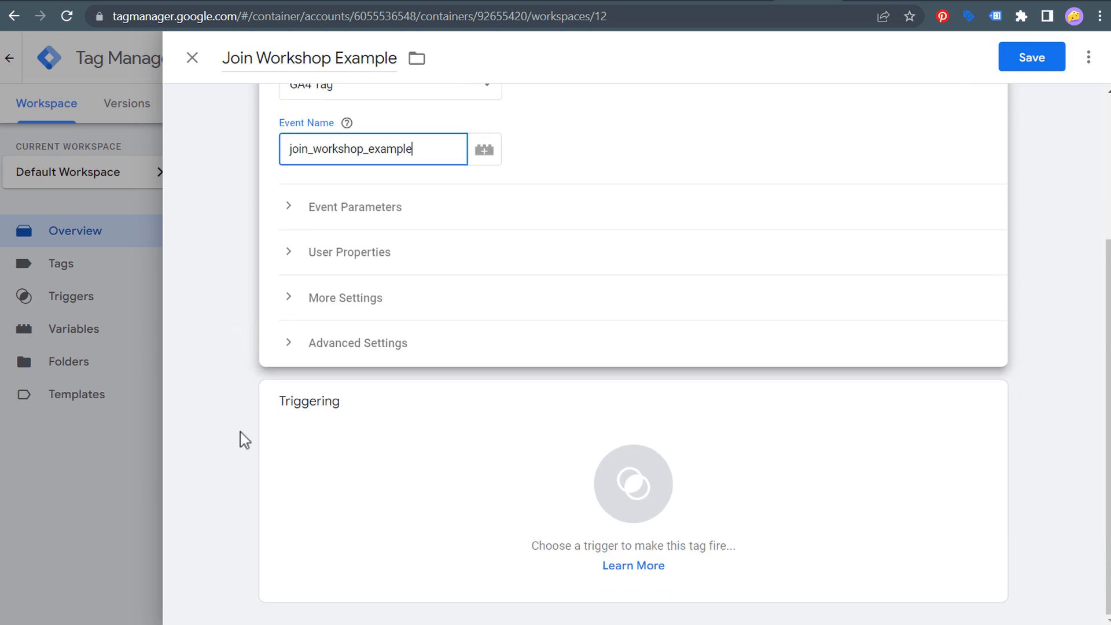
{"action": "left_click", "coordinate": [521, 461]}
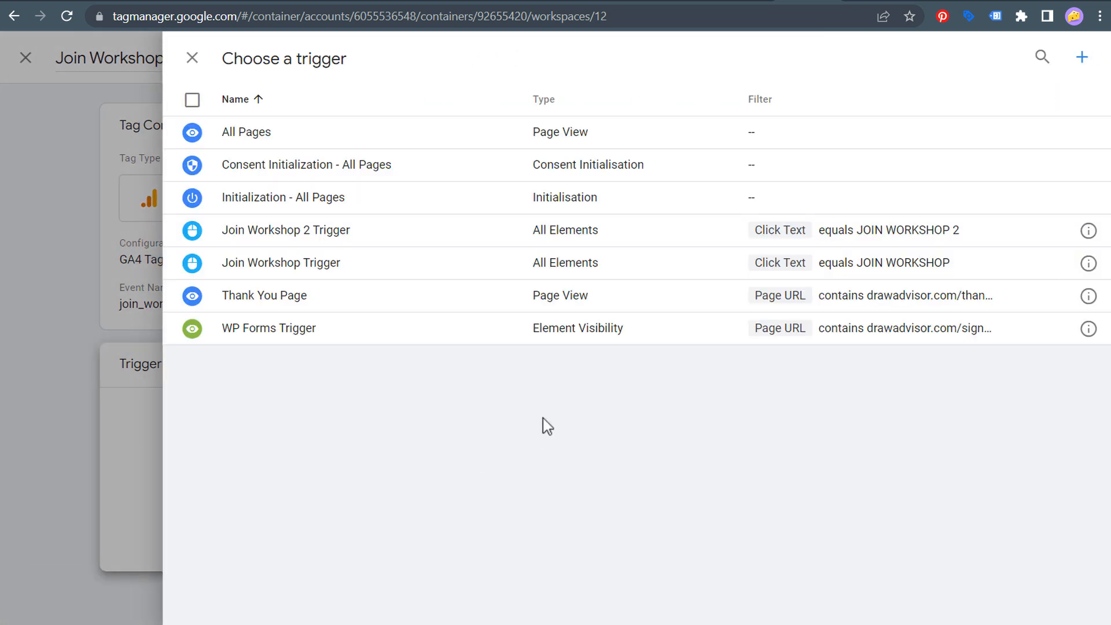
{"action": "left_click", "coordinate": [1083, 57]}
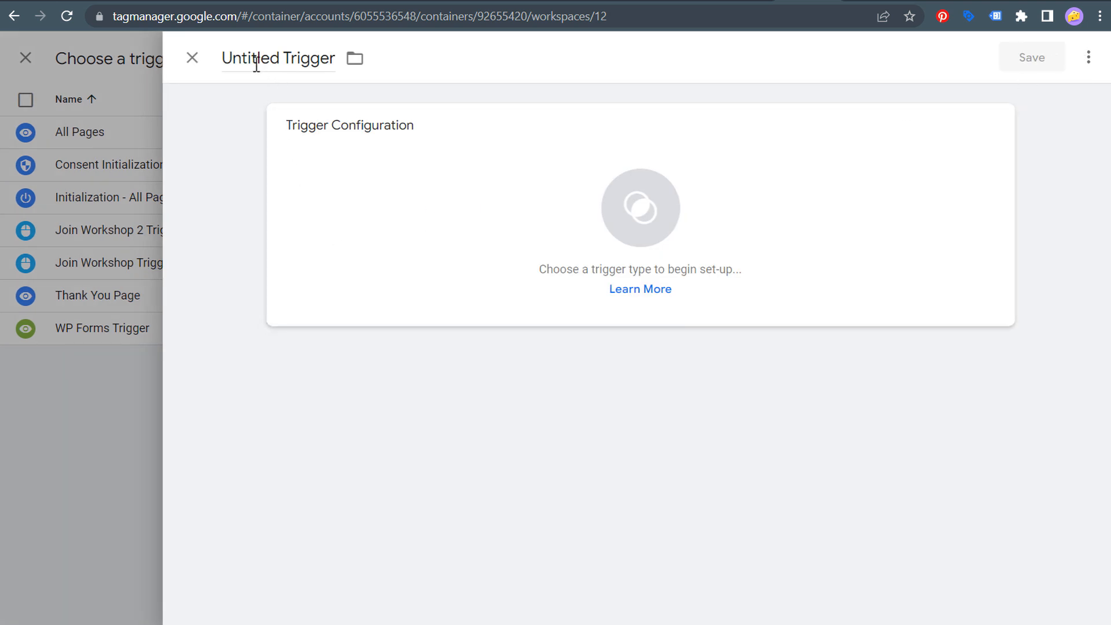
{"action": "left_click", "coordinate": [269, 61]}
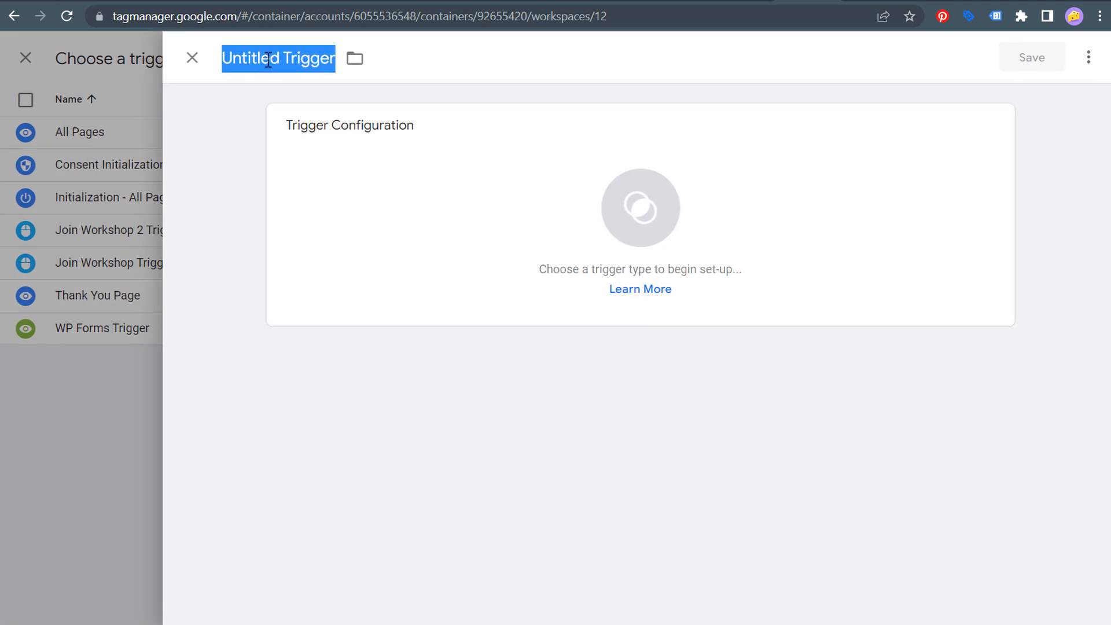
{"action": "type", "text": "Join Work"}
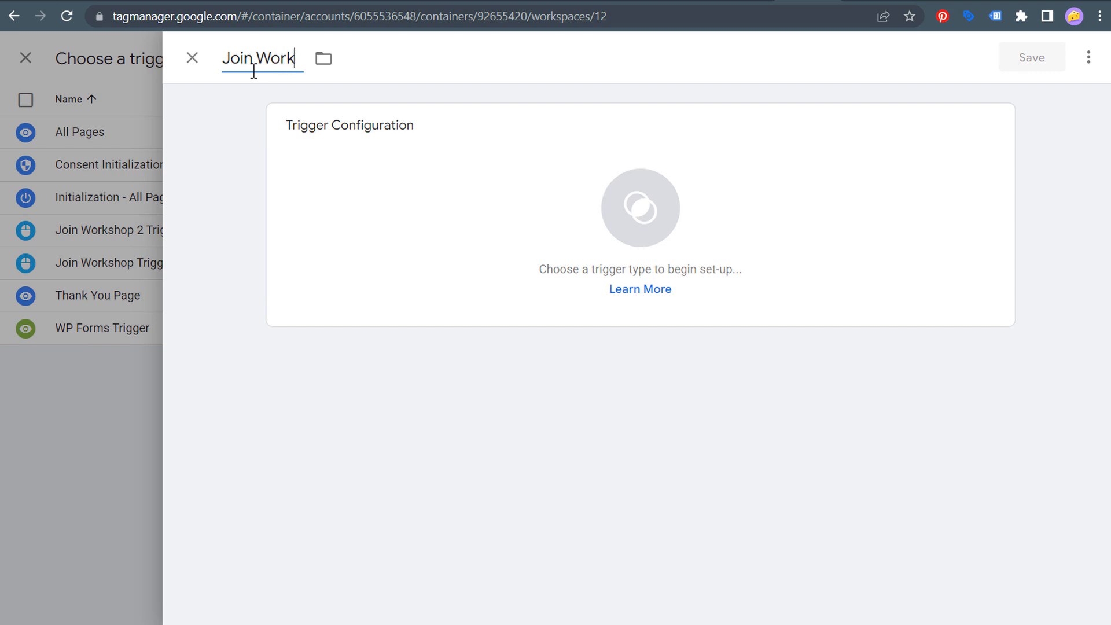
{"action": "type", "text": "sh"}
{"action": "key", "text": "BackSpace"}
{"action": "type", "text": "shop E"}
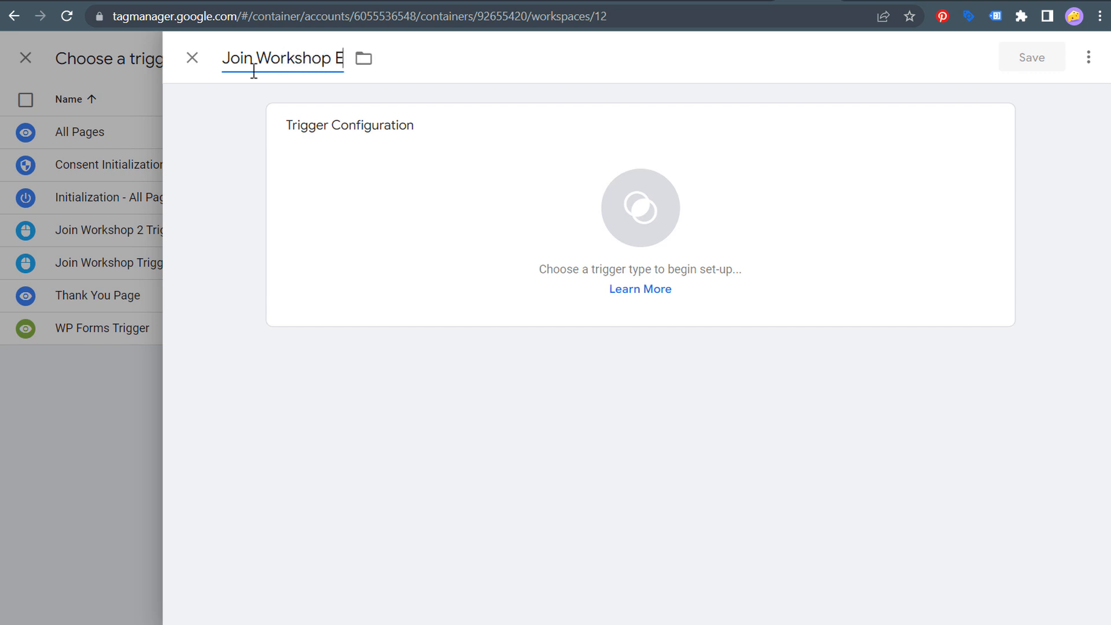
{"action": "type", "text": "xample Trigger"}
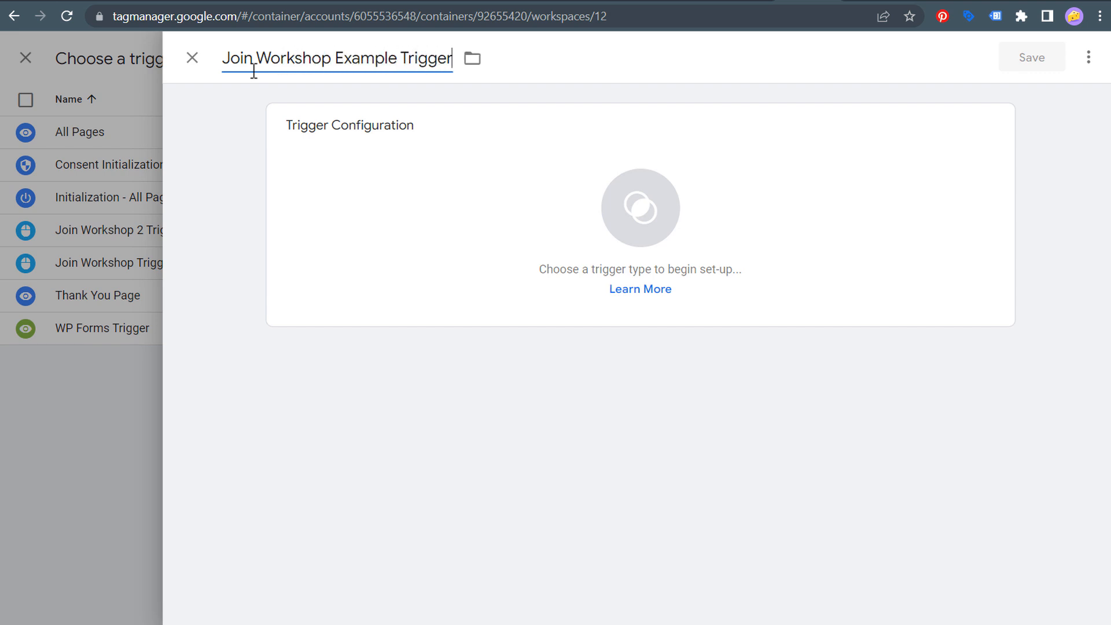
Set the trigger type to Click - All Elements and make it fire on Some Clicks
{"action": "left_click", "coordinate": [537, 200]}
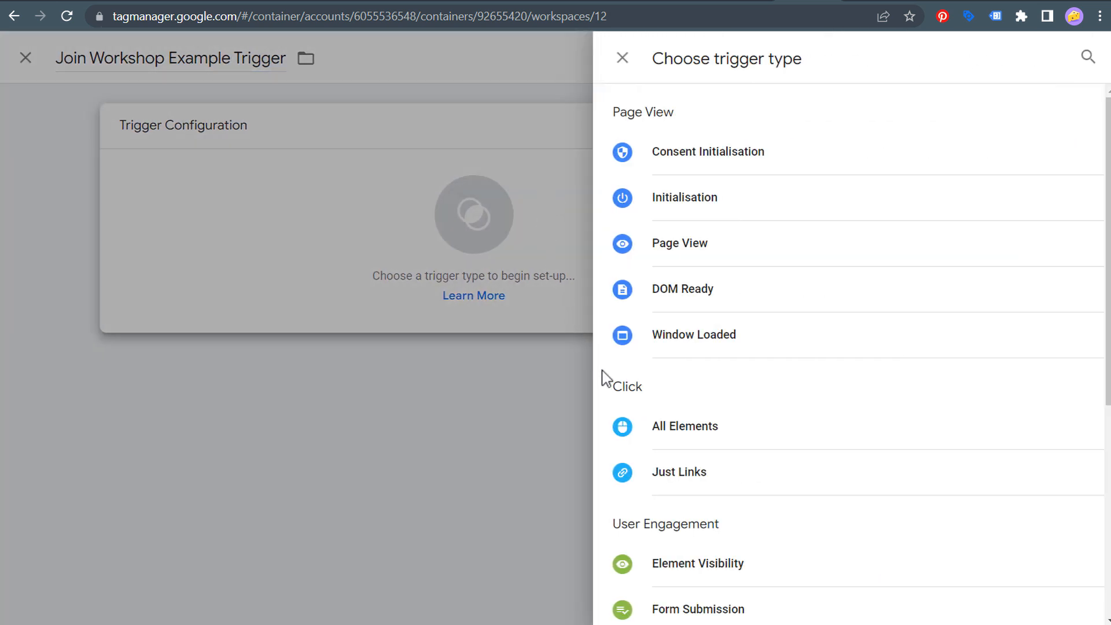
{"action": "left_click", "coordinate": [690, 434]}
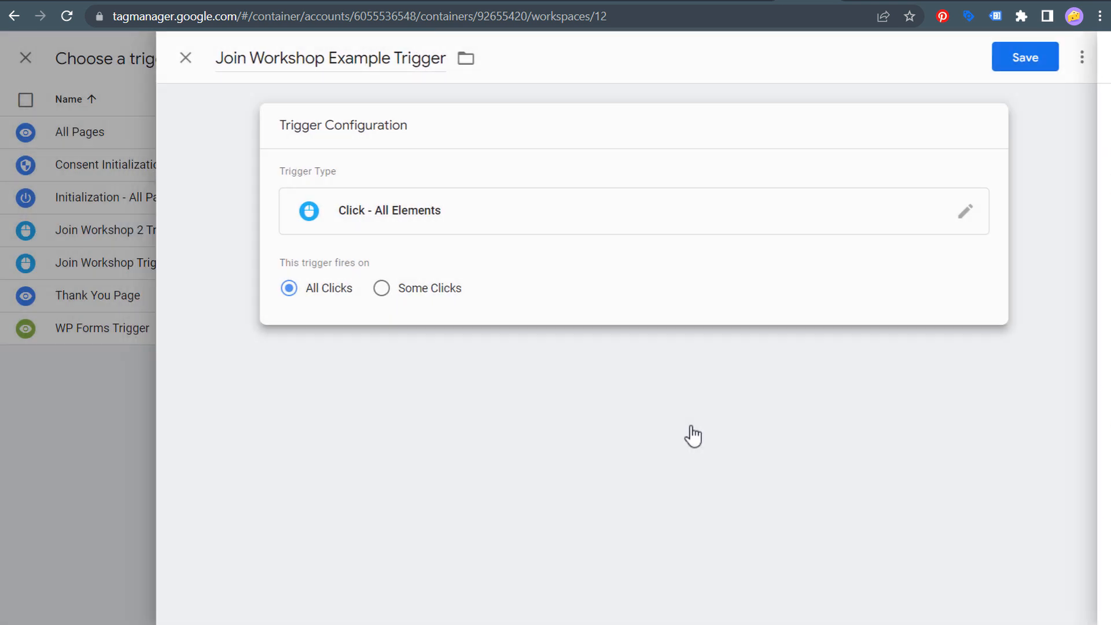
{"action": "left_click", "coordinate": [432, 292]}
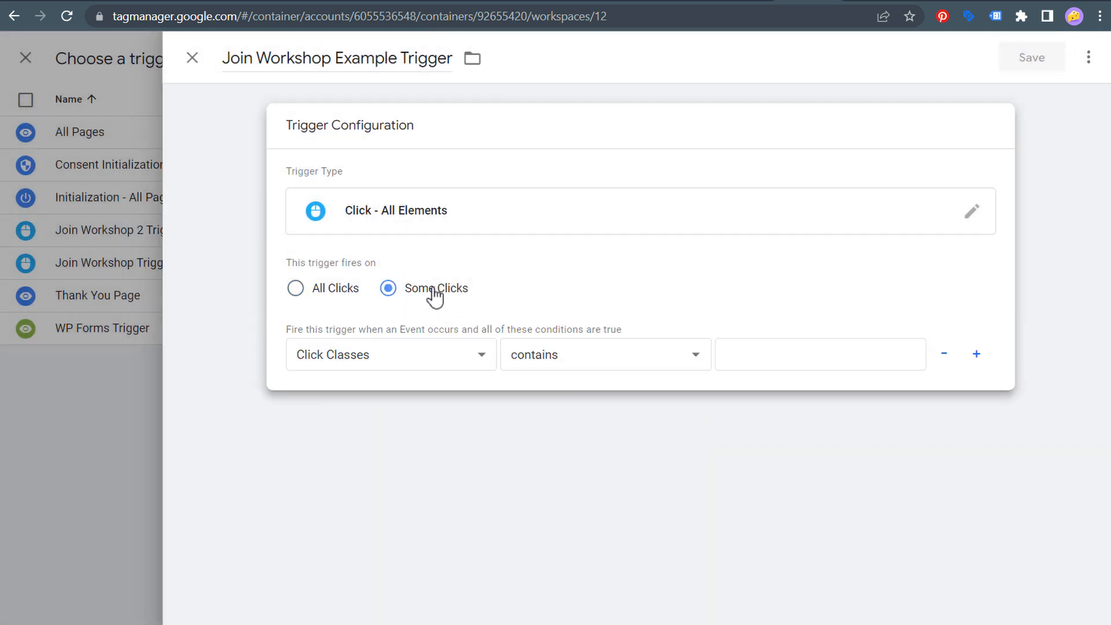
Set the firing condition's variable to Click Text and its operator to equals
{"action": "left_click", "coordinate": [482, 362]}
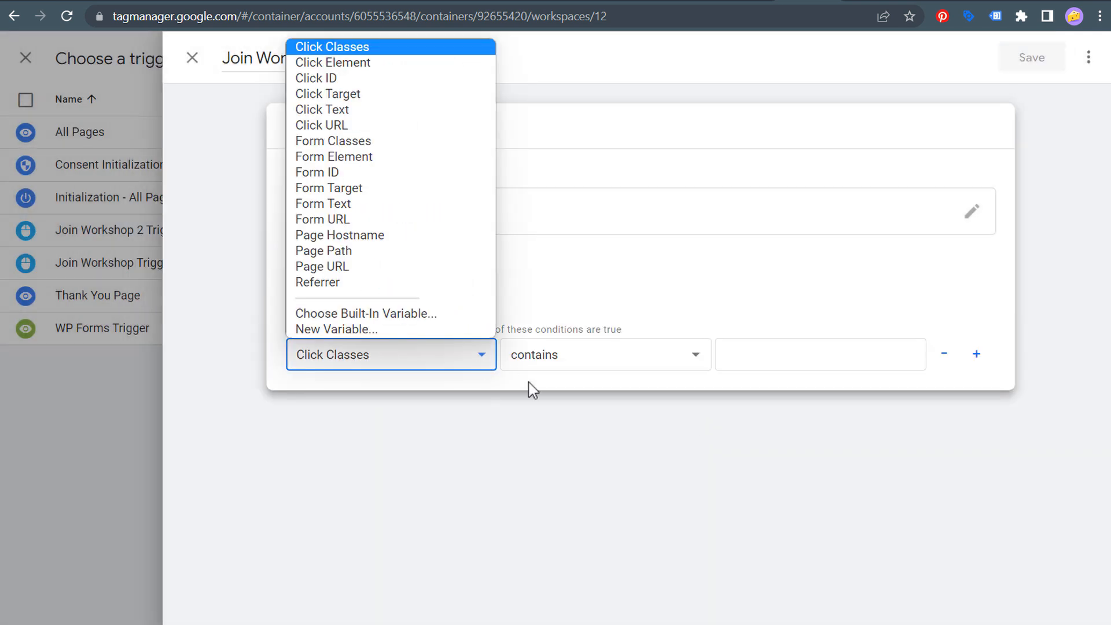
{"action": "left_click", "coordinate": [385, 111]}
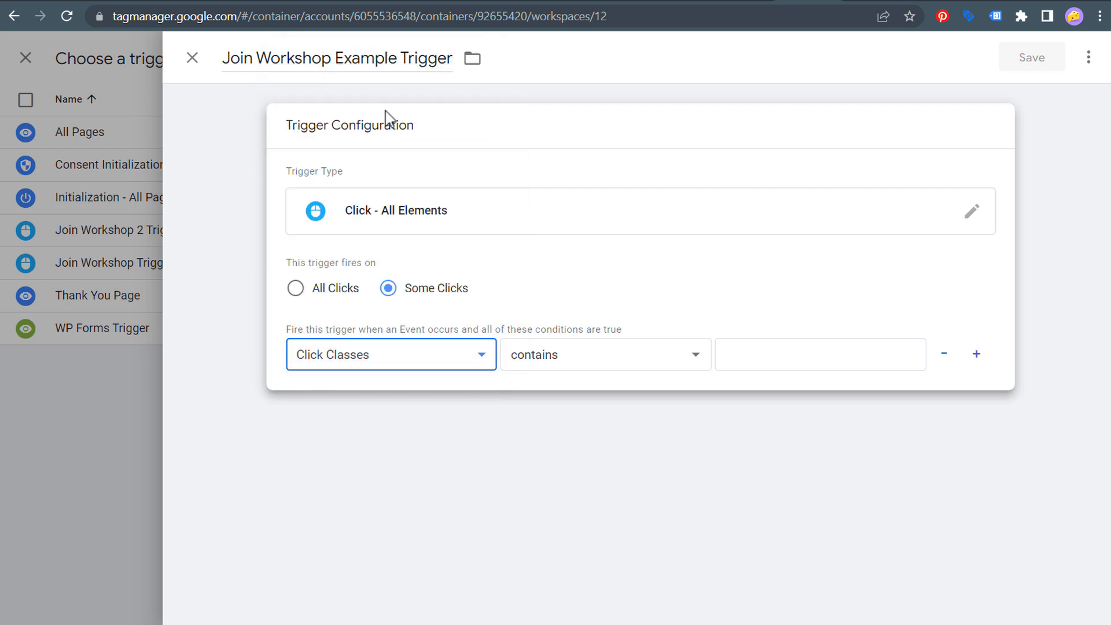
{"action": "left_click", "coordinate": [639, 364]}
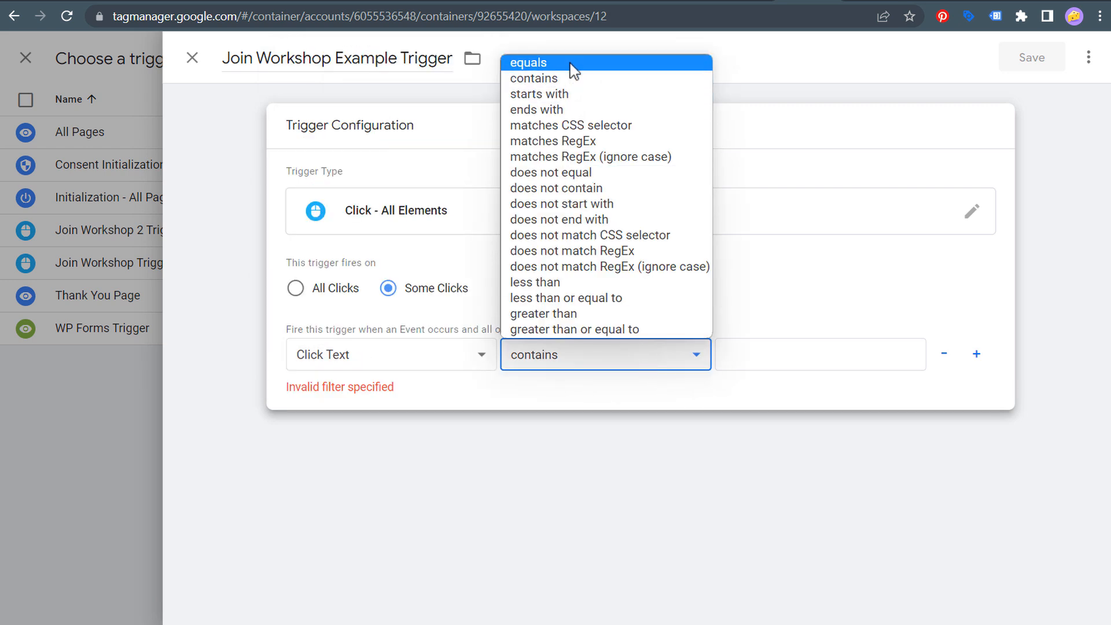
{"action": "left_click", "coordinate": [573, 66]}
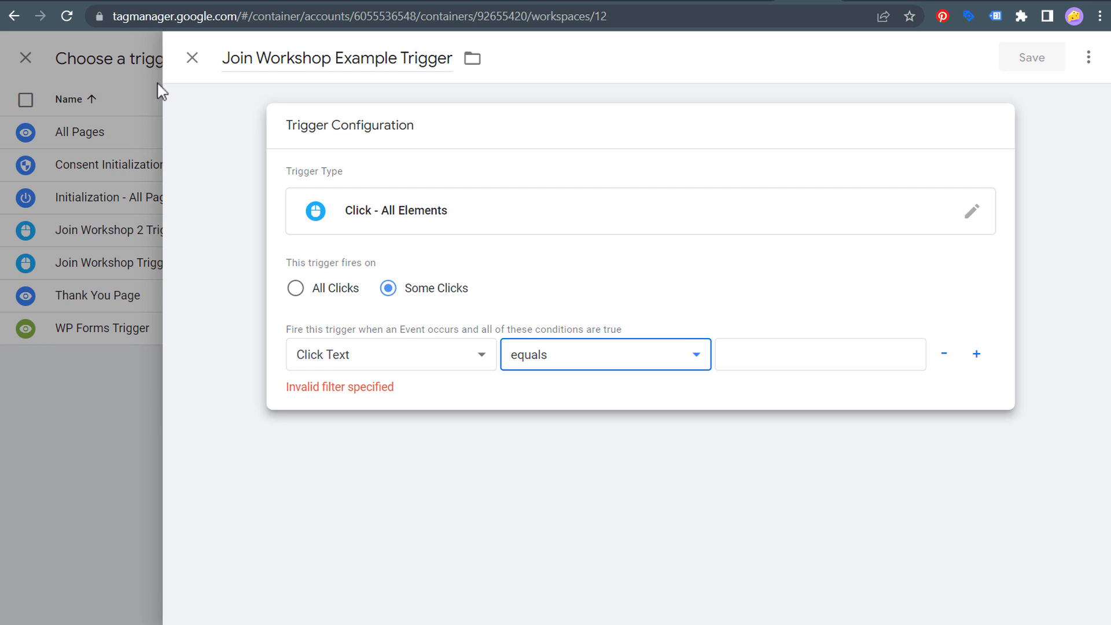
Check the workshop button's label on the sign-up page and set the Click Text condition's value to JOIN WORKSHOP
{"action": "left_click", "coordinate": [224, 0]}
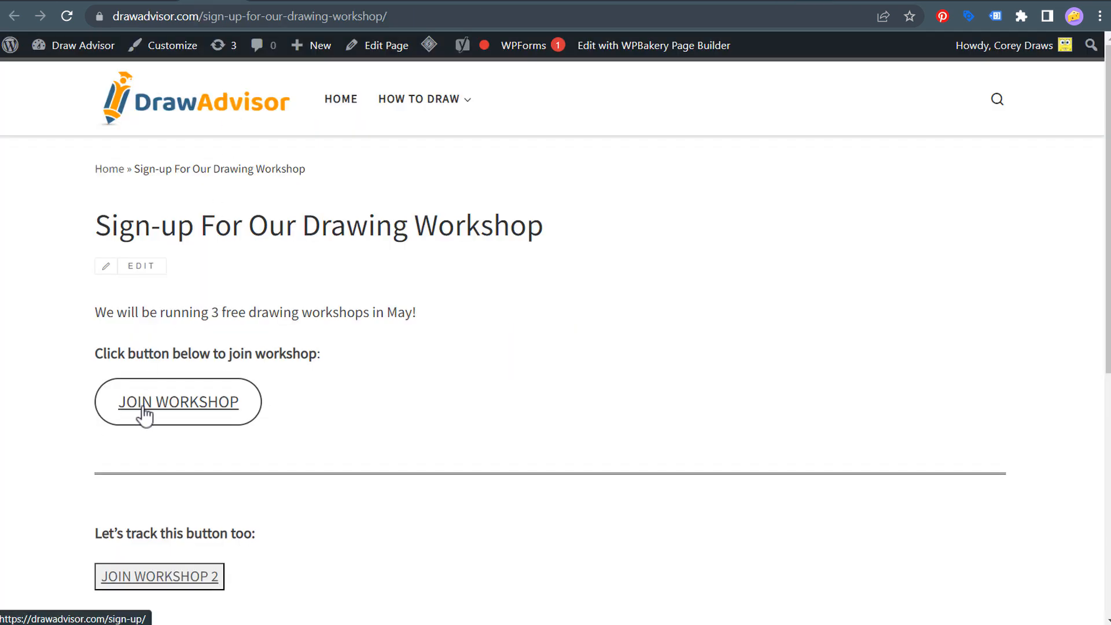
{"action": "left_click", "coordinate": [240, 413]}
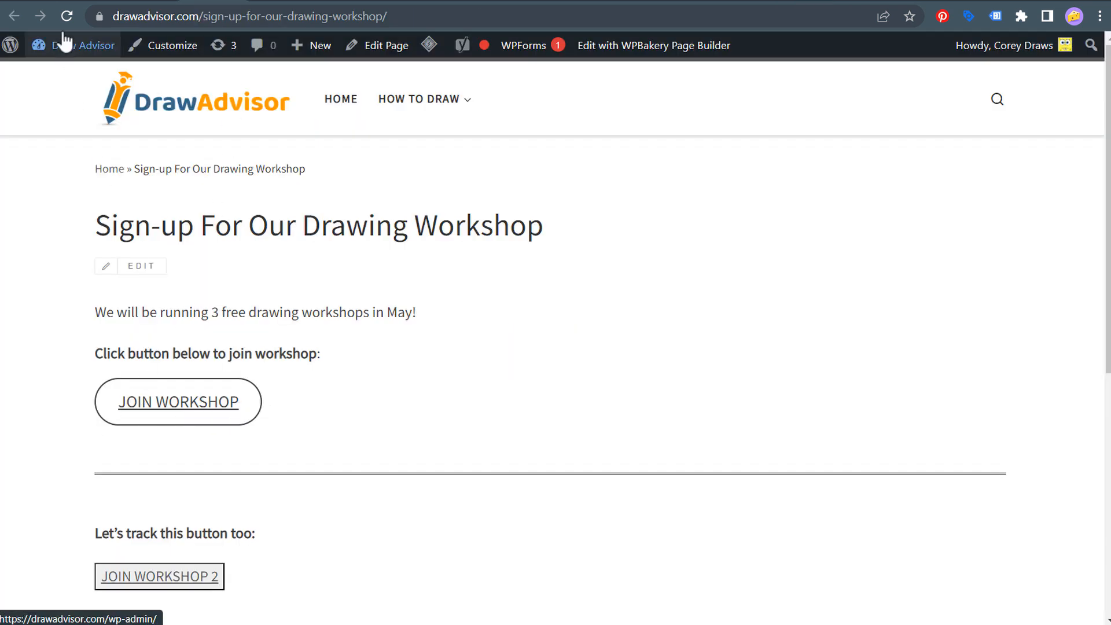
{"action": "left_click", "coordinate": [14, 16]}
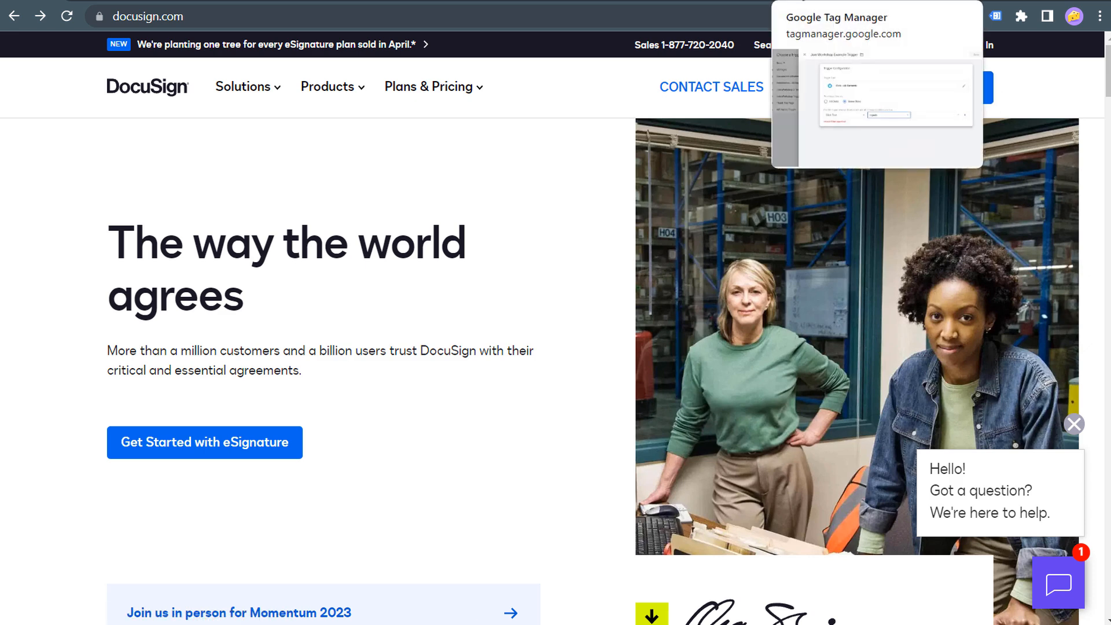
{"action": "left_click", "coordinate": [839, 0]}
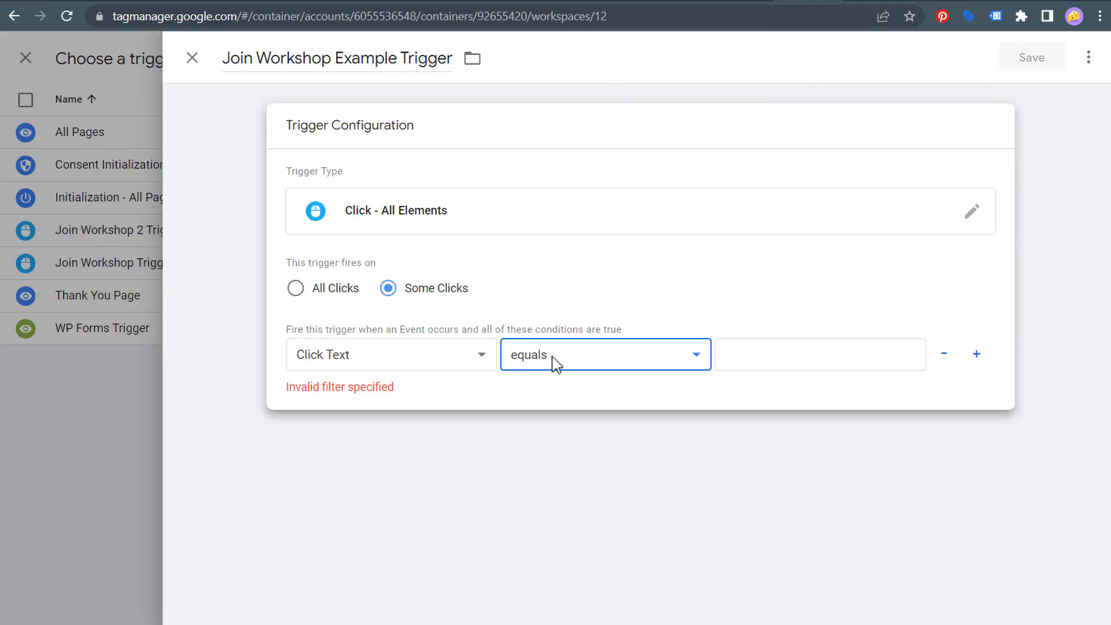
{"action": "left_click", "coordinate": [759, 357]}
{"action": "type", "text": "JOIN WORKSHOP"}
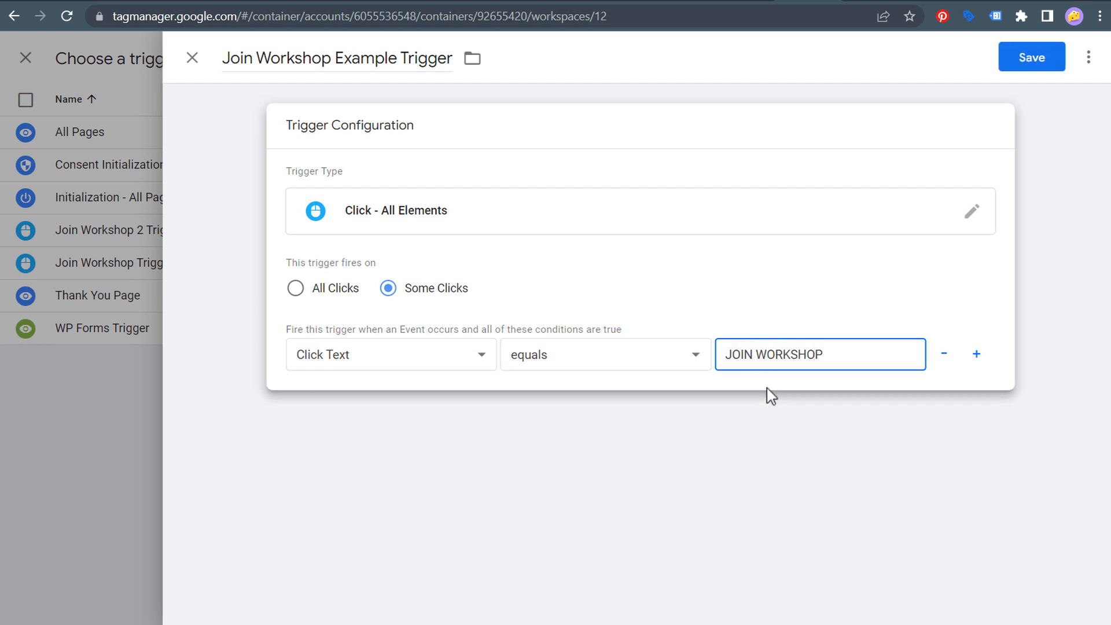
{"action": "left_click", "coordinate": [759, 447]}
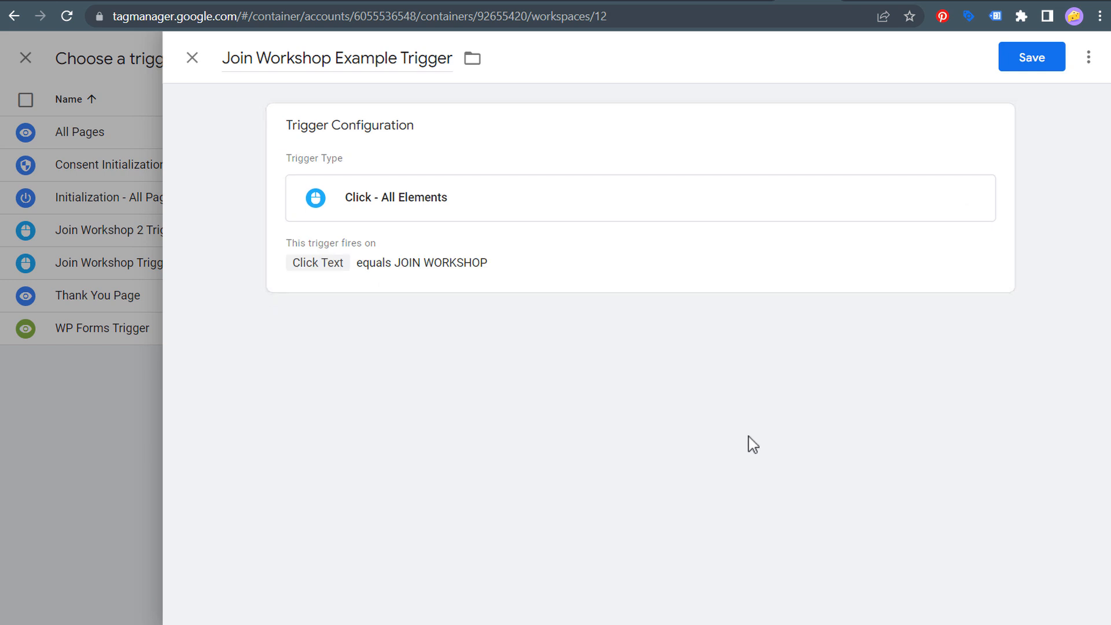
{"action": "left_click", "coordinate": [547, 265]}
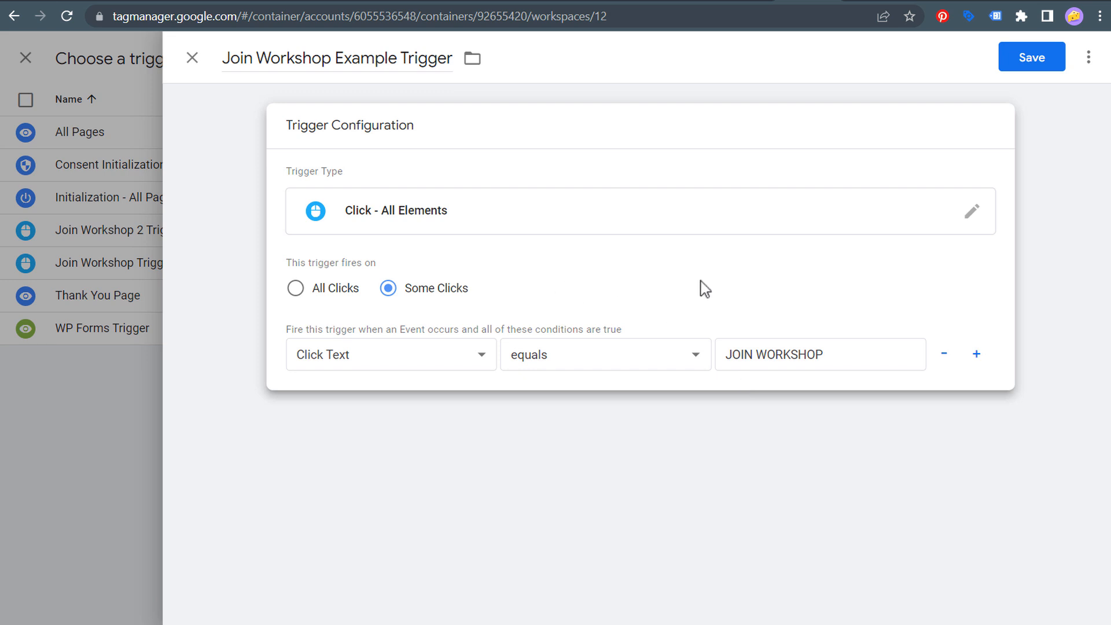
Try adding a second firing condition that uses Page URL with the contains operator
{"action": "left_click", "coordinate": [978, 356]}
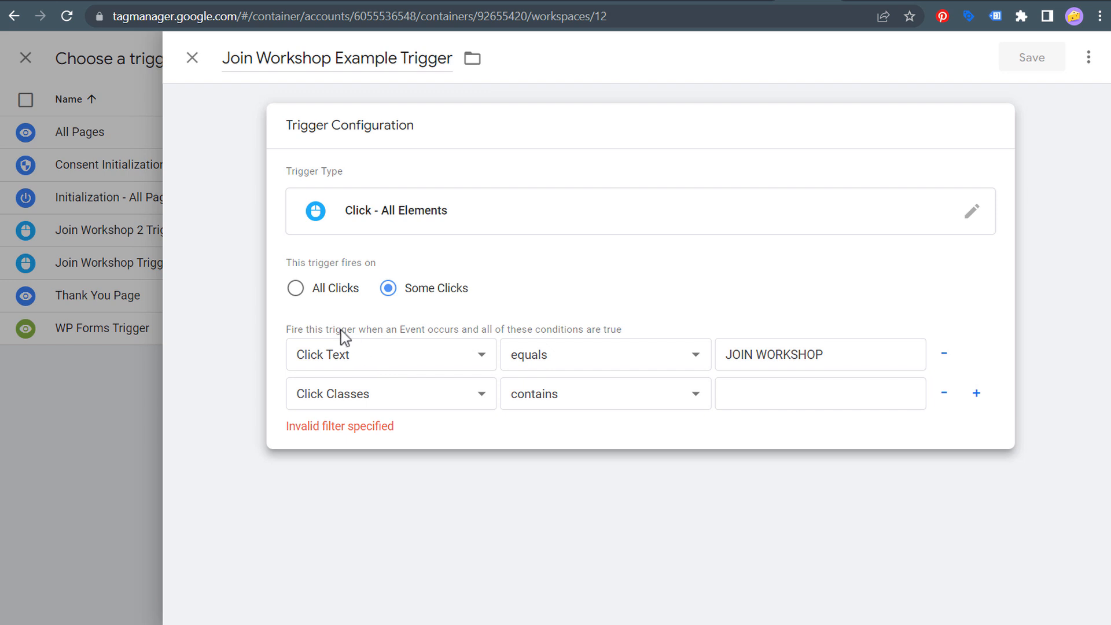
{"action": "left_click_drag", "start_coordinate": [342, 329], "coordinate": [616, 331]}
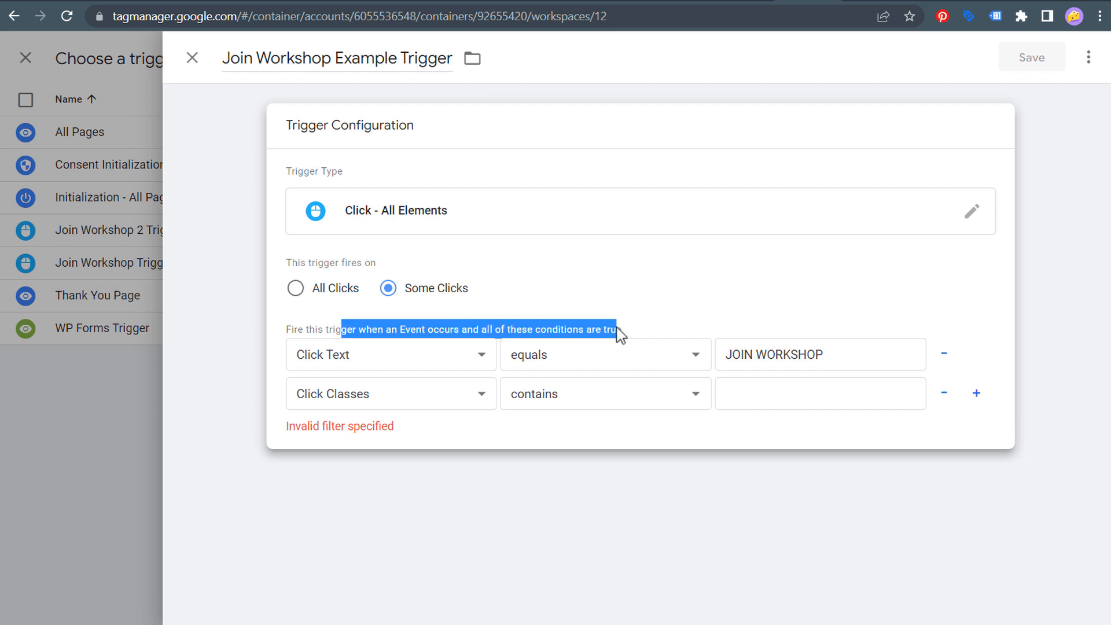
{"action": "left_click", "coordinate": [595, 336]}
{"action": "left_click", "coordinate": [483, 398]}
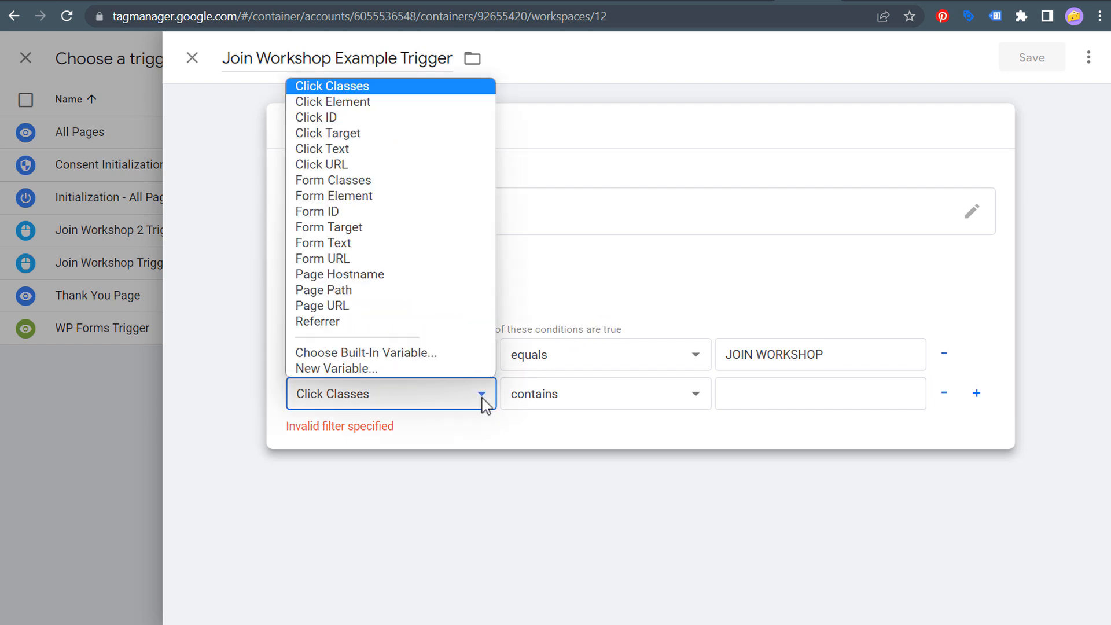
{"action": "left_click", "coordinate": [340, 307]}
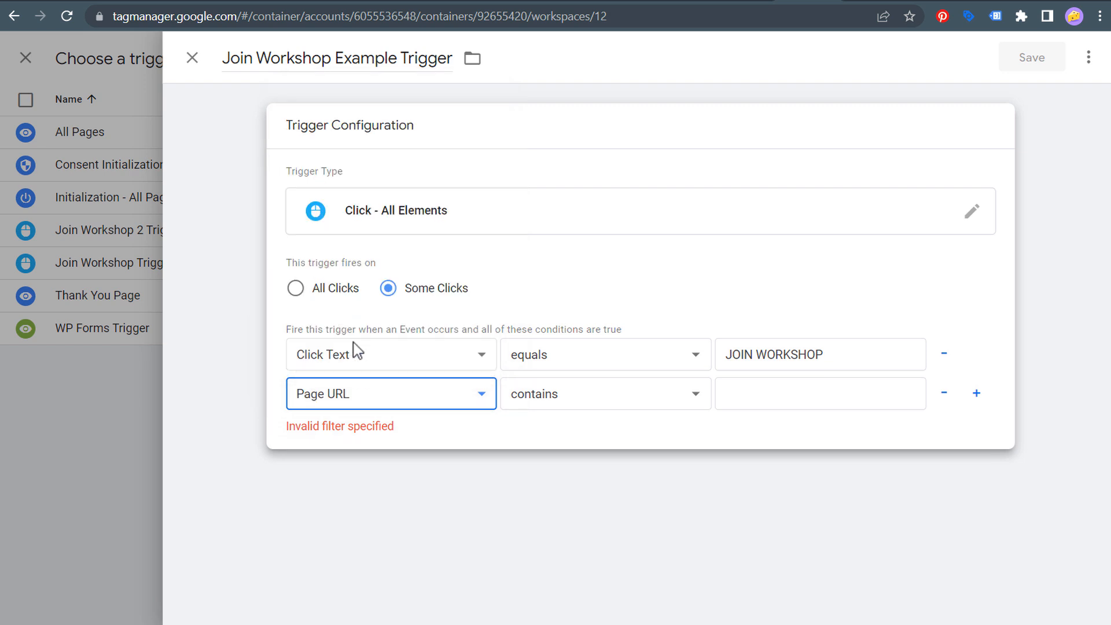
{"action": "left_click", "coordinate": [210, 2]}
{"action": "left_click_drag", "start_coordinate": [407, 17], "coordinate": [125, 22]}
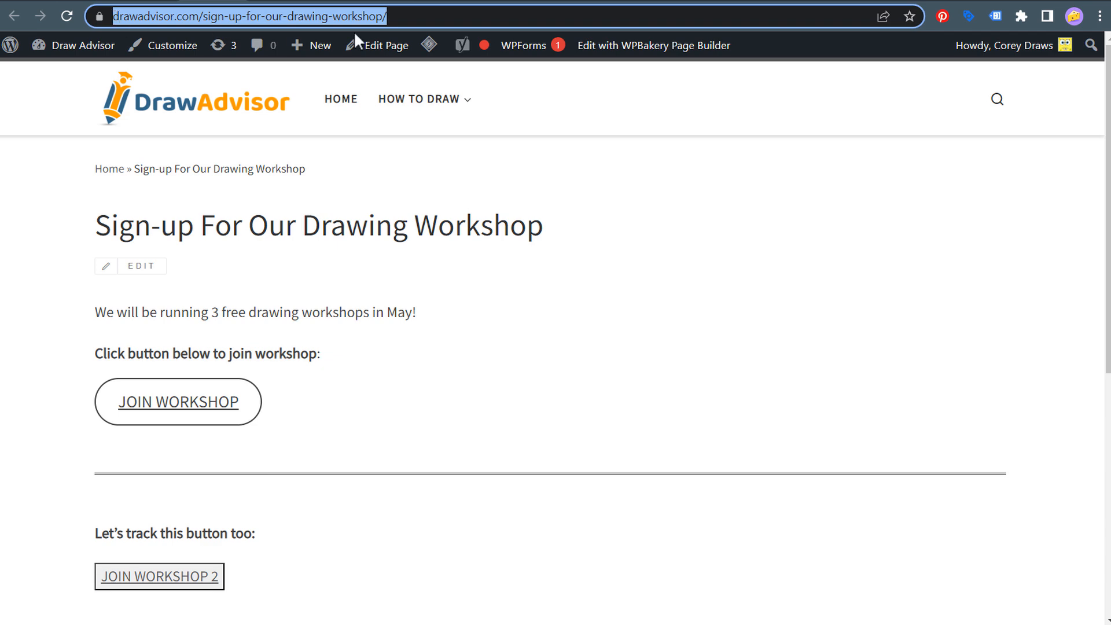
{"action": "key", "text": "ctrl+c"}
{"action": "left_click", "coordinate": [785, 1]}
{"action": "left_click", "coordinate": [764, 393]}
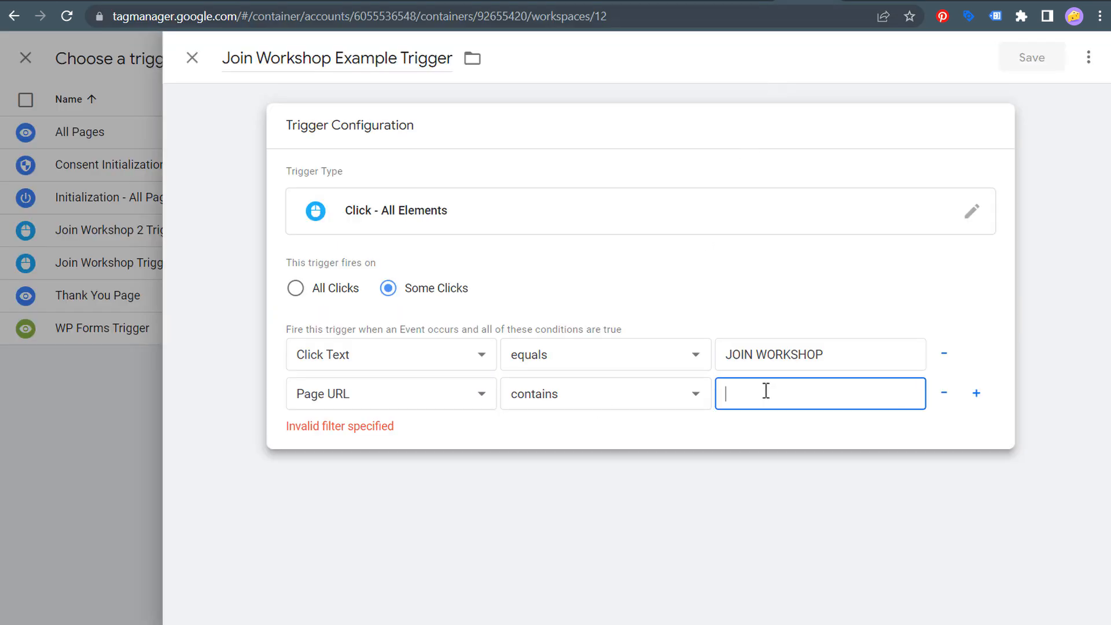
{"action": "key", "text": "ctrl+v"}
{"action": "triple_click", "coordinate": [774, 395]}
{"action": "left_click", "coordinate": [770, 397]}
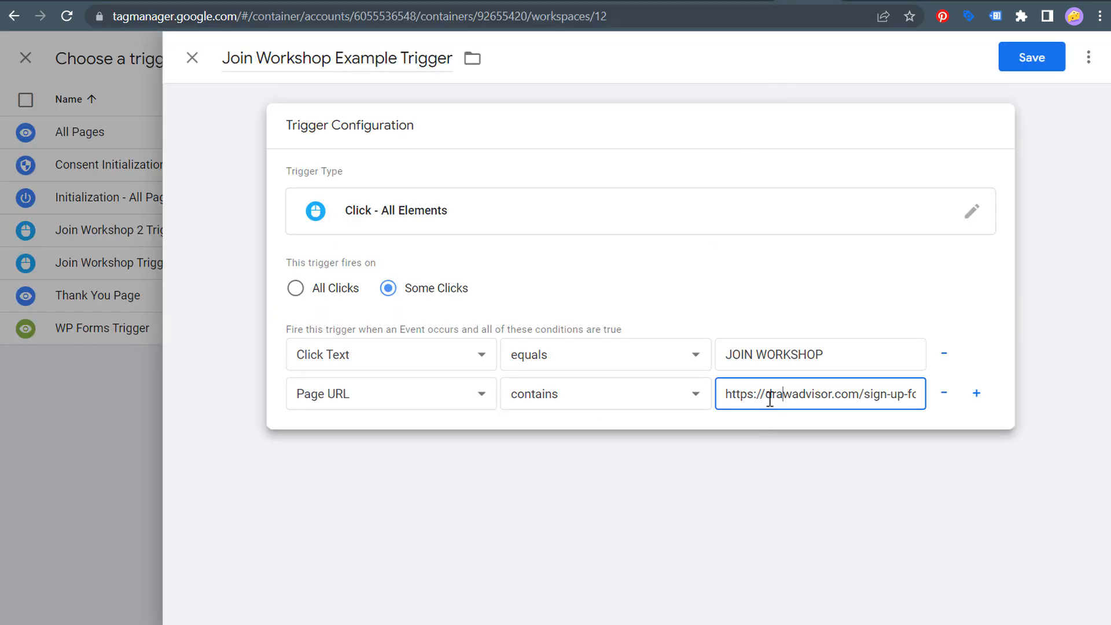
{"action": "left_click_drag", "start_coordinate": [764, 395], "coordinate": [670, 397]}
{"action": "key", "text": "BackSpace"}
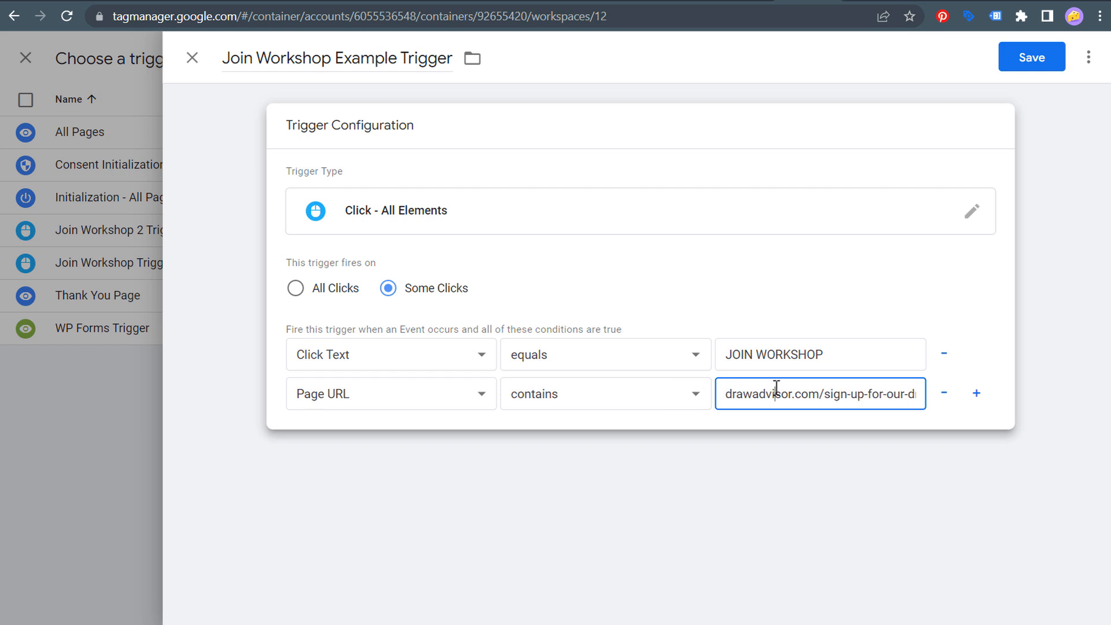
{"action": "left_click_drag", "start_coordinate": [776, 388], "coordinate": [955, 397]}
{"action": "left_click", "coordinate": [877, 397]}
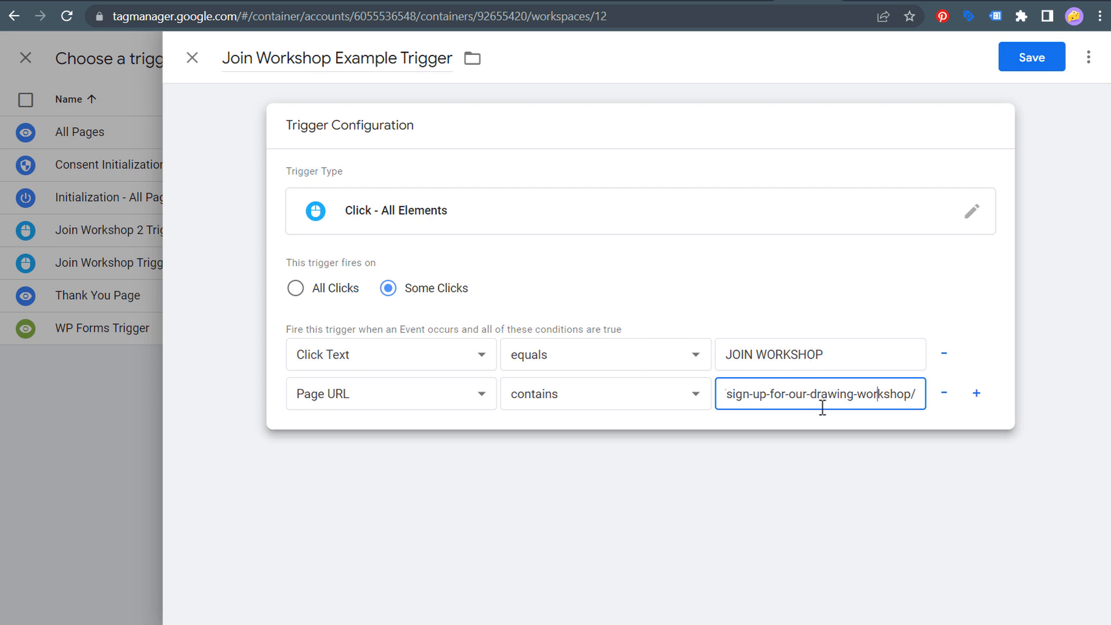
{"action": "left_click", "coordinate": [944, 394]}
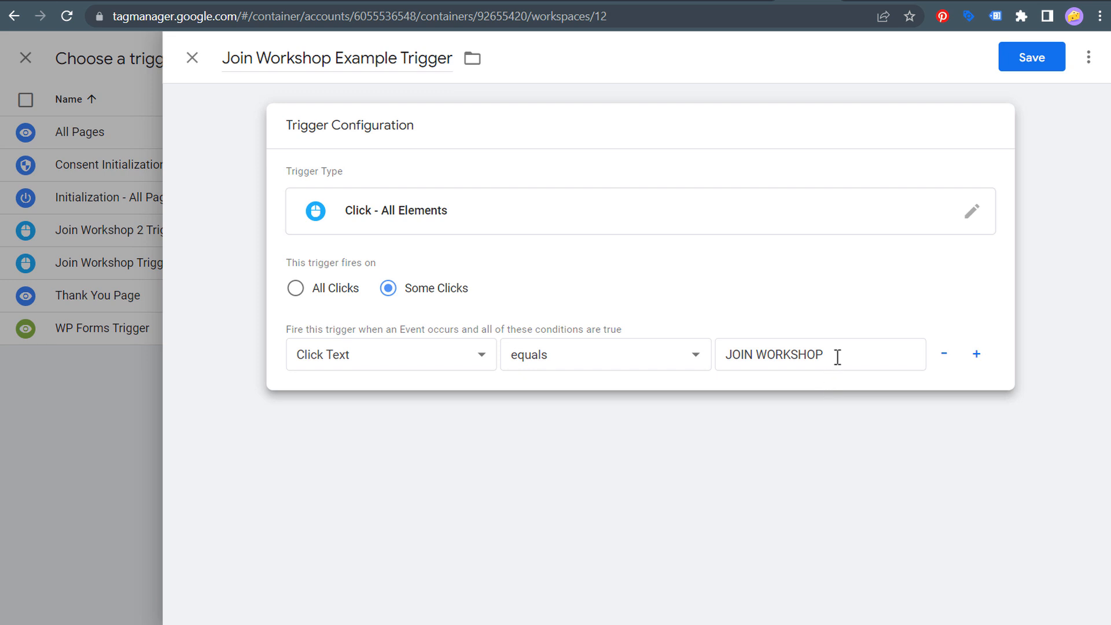
Try BOOK AN APPOINTMENT as the Click Text value, and set it back to JOIN WORKSHOP
{"action": "left_click_drag", "start_coordinate": [837, 356], "coordinate": [725, 354]}
{"action": "type", "text": "BOOK AN APPOINTMENT"}
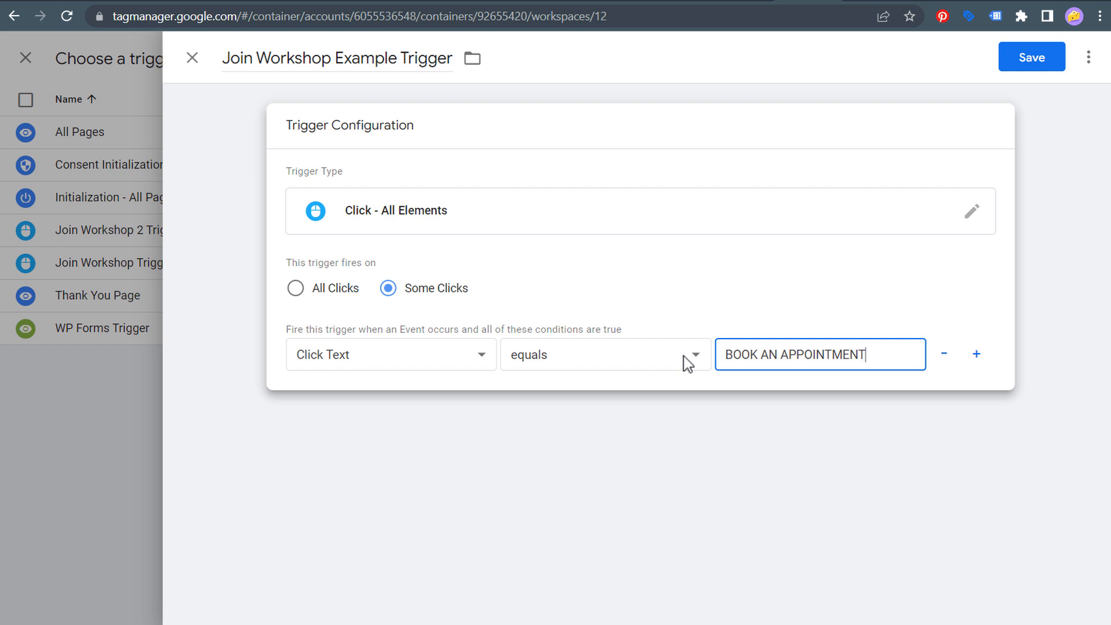
{"action": "key", "text": "BackSpace"}
{"action": "key", "text": "BackSpace"}
{"action": "key", "text": "BackSpace"}
{"action": "key", "text": "BackSpace"}
{"action": "key", "text": "BackSpace"}
{"action": "key", "text": "BackSpace"}
{"action": "key", "text": "BackSpace"}
{"action": "key", "text": "BackSpace"}
{"action": "key", "text": "BackSpace"}
{"action": "key", "text": "BackSpace"}
{"action": "key", "text": "BackSpace"}
{"action": "key", "text": "BackSpace"}
{"action": "key", "text": "BackSpace"}
{"action": "key", "text": "BackSpace"}
{"action": "key", "text": "BackSpace"}
{"action": "key", "text": "BackSpace"}
{"action": "key", "text": "BackSpace"}
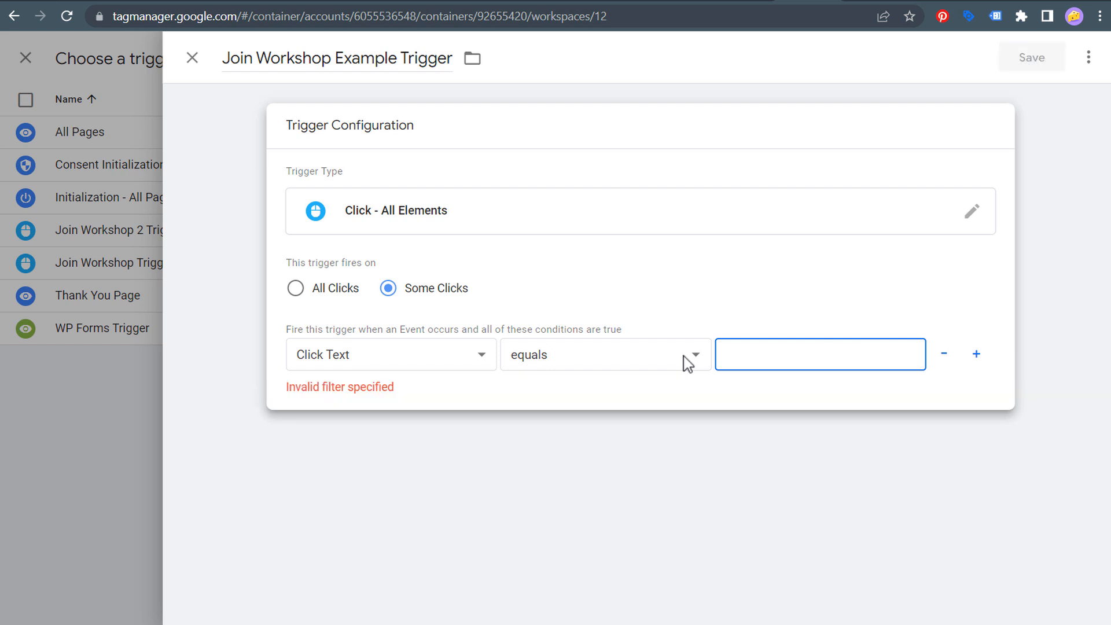
{"action": "type", "text": "JOIN WORKSHOP"}
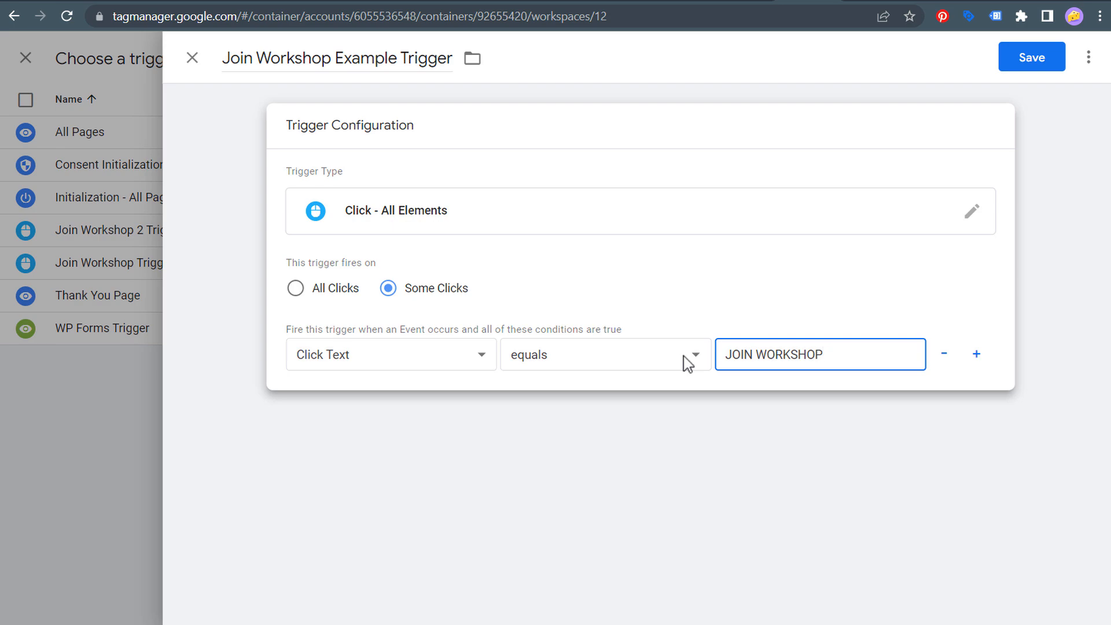
Check the workshop buttons on the sign-up page, and save the Join Workshop Example Trigger and its Join Workshop Example tag
{"action": "left_click", "coordinate": [222, 1]}
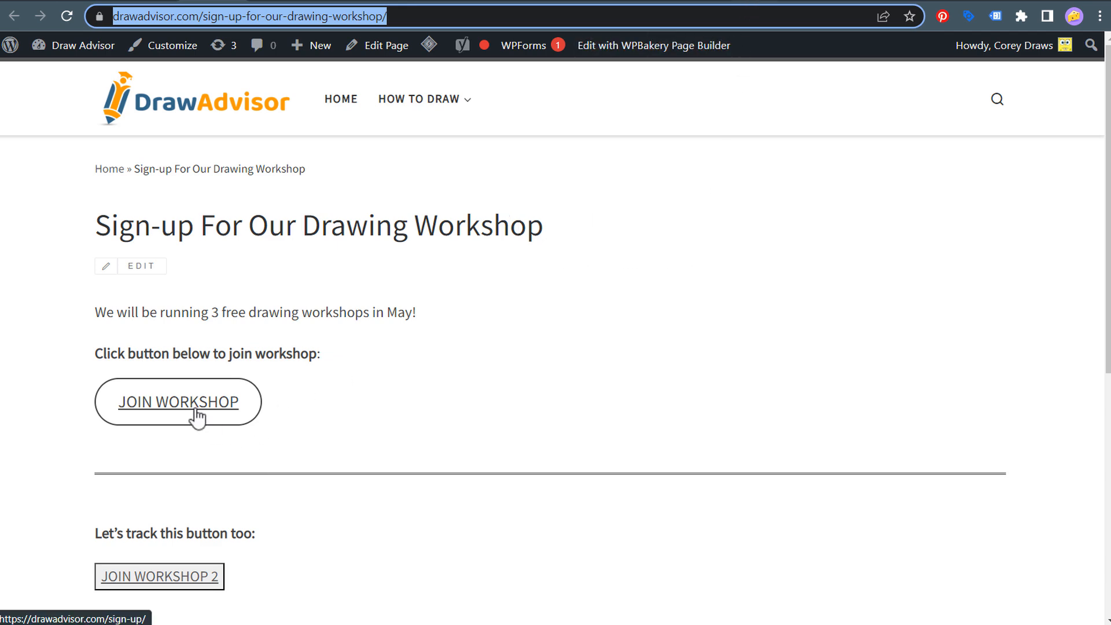
{"action": "left_click", "coordinate": [788, 3]}
{"action": "left_click", "coordinate": [637, 503]}
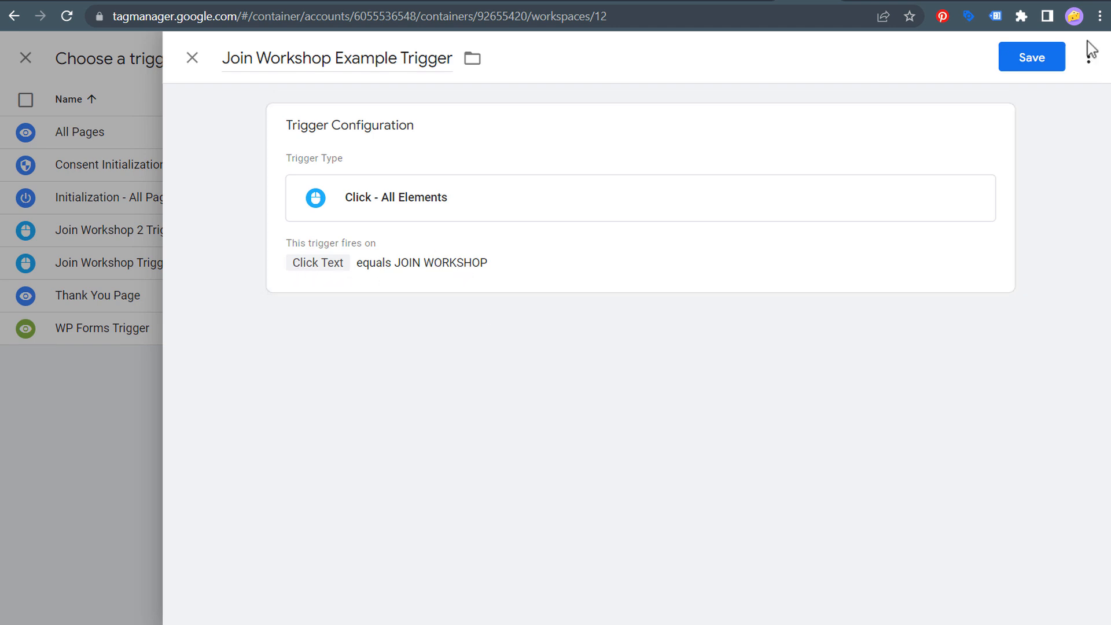
{"action": "left_click", "coordinate": [1037, 55]}
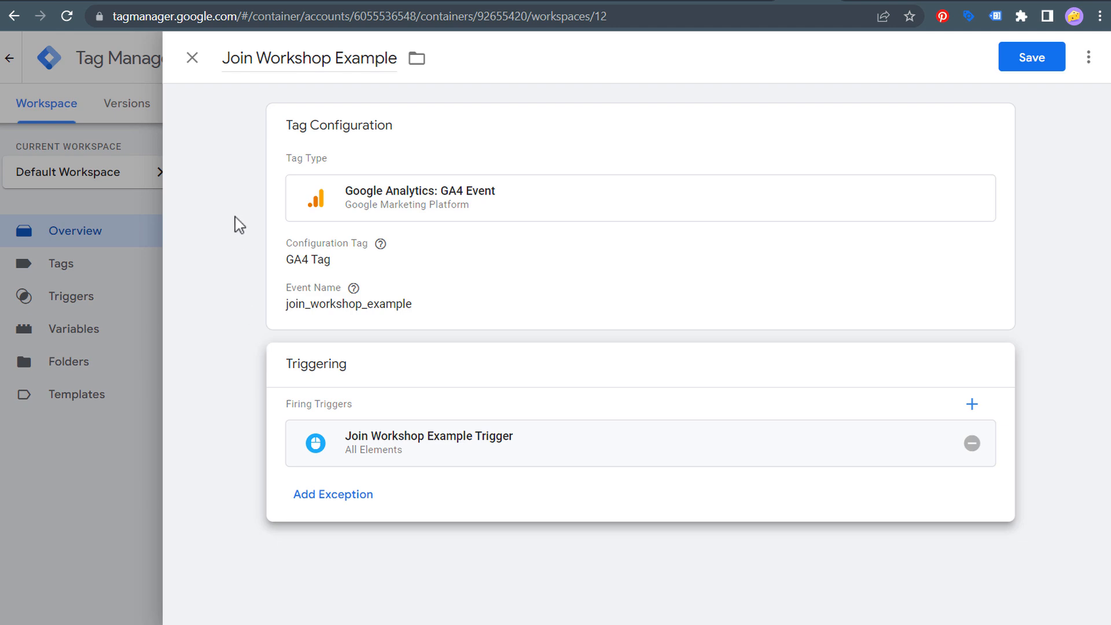
{"action": "left_click", "coordinate": [1031, 66]}
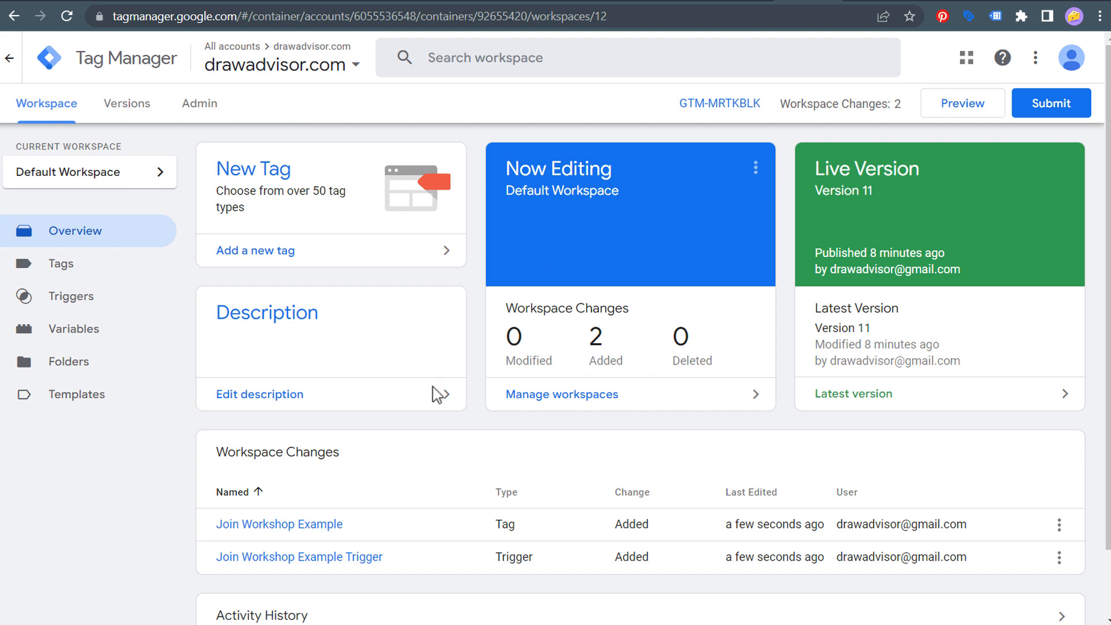
Examine the Join Workshop 2 Button tag's type, configuration tag and event name in the container's tag list
{"action": "left_click", "coordinate": [93, 279]}
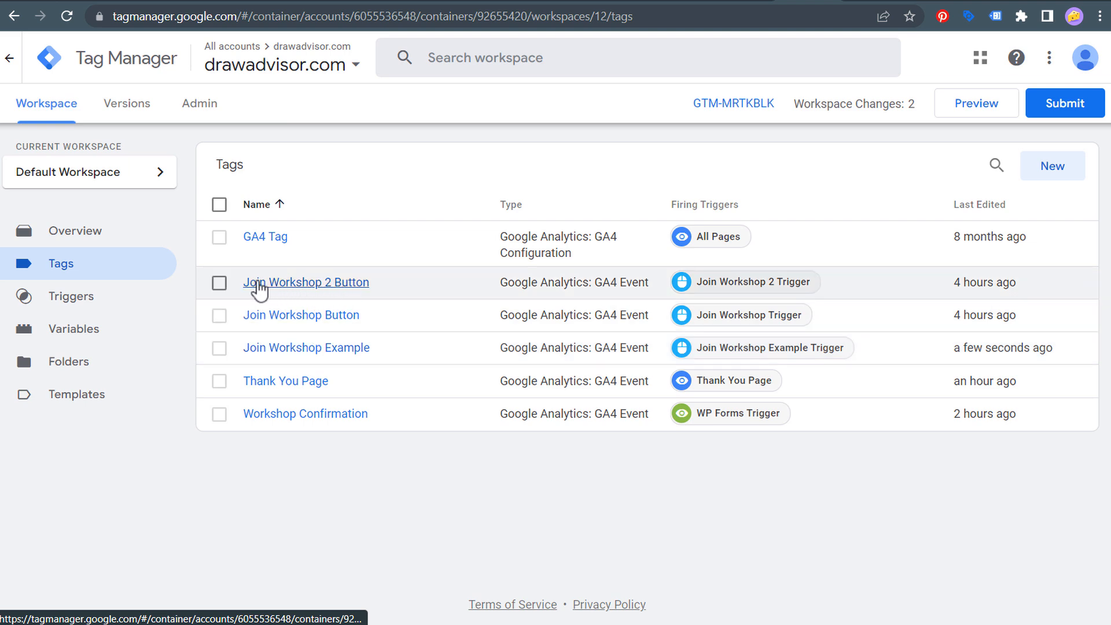
{"action": "left_click", "coordinate": [328, 282]}
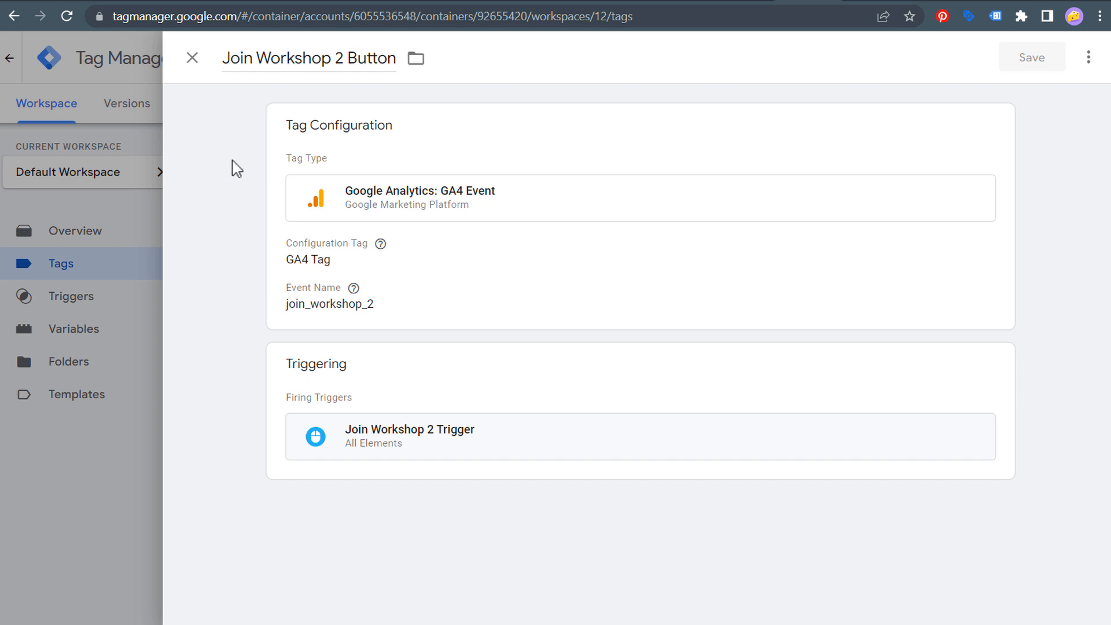
{"action": "left_click", "coordinate": [486, 275]}
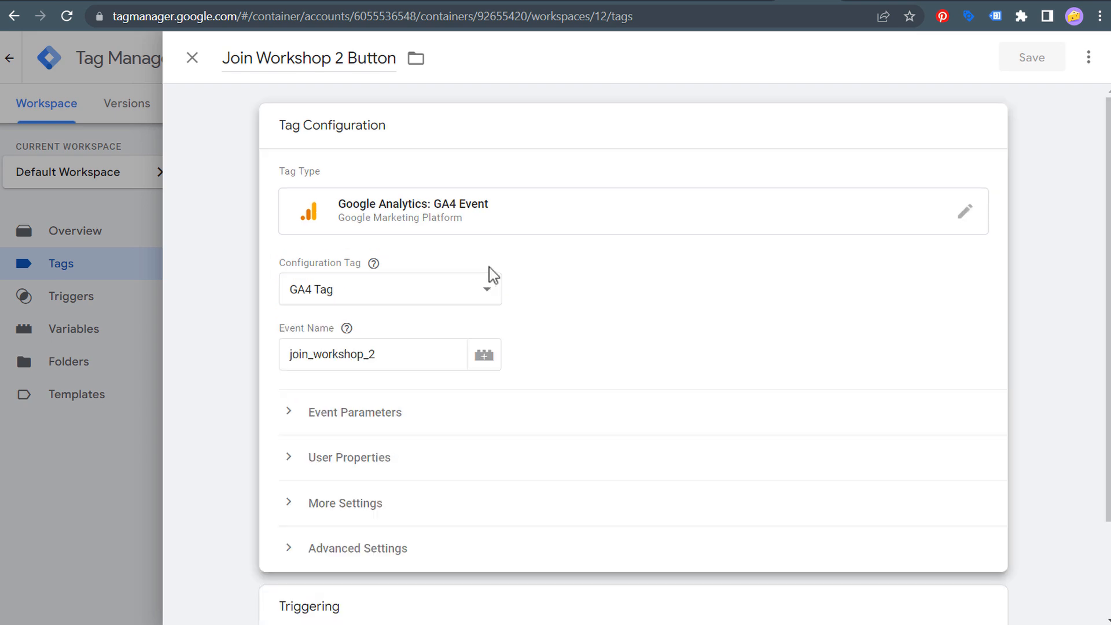
{"action": "left_click", "coordinate": [597, 217]}
{"action": "left_click", "coordinate": [497, 294]}
{"action": "left_click", "coordinate": [235, 315]}
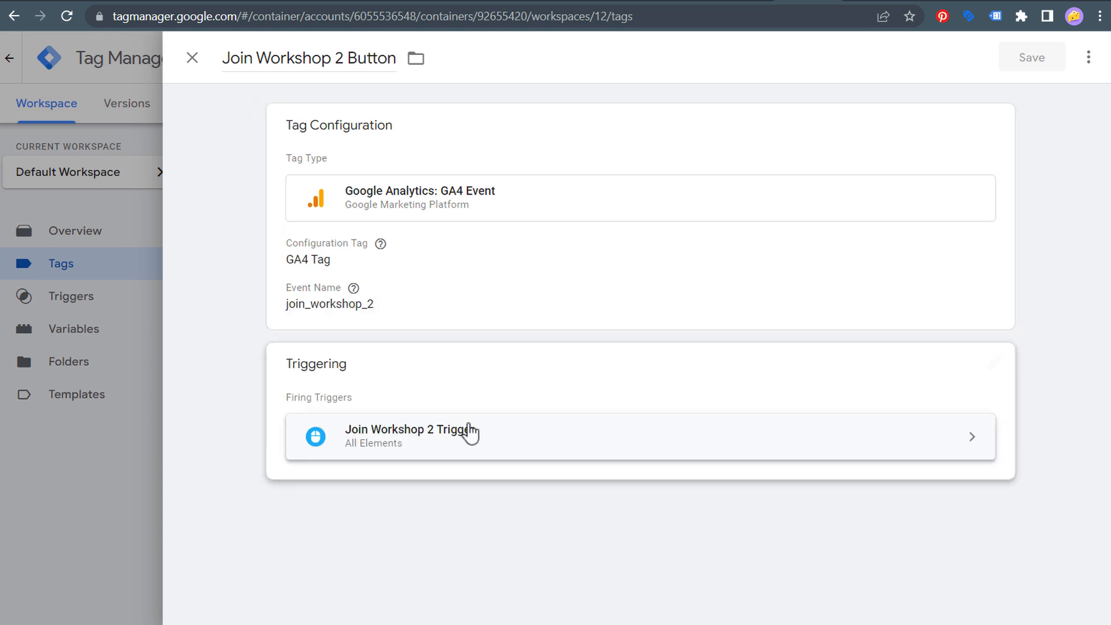
Examine the Join Workshop 2 Trigger's firing condition, compare it with the second button on the sign-up page, and close the tag unchanged
{"action": "left_click", "coordinate": [600, 445]}
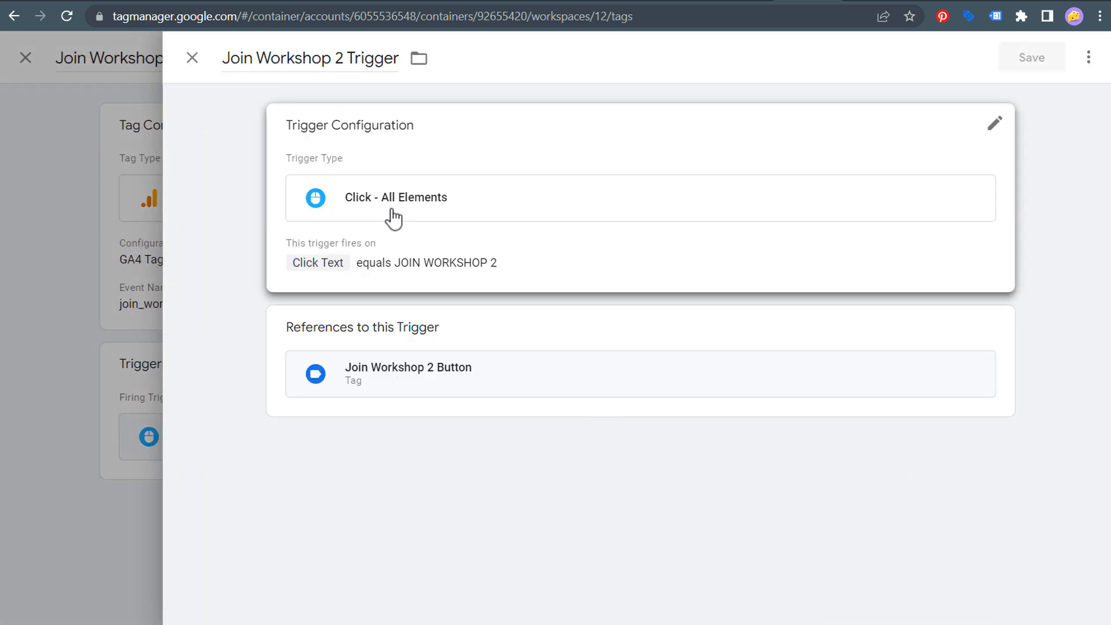
{"action": "left_click", "coordinate": [483, 231]}
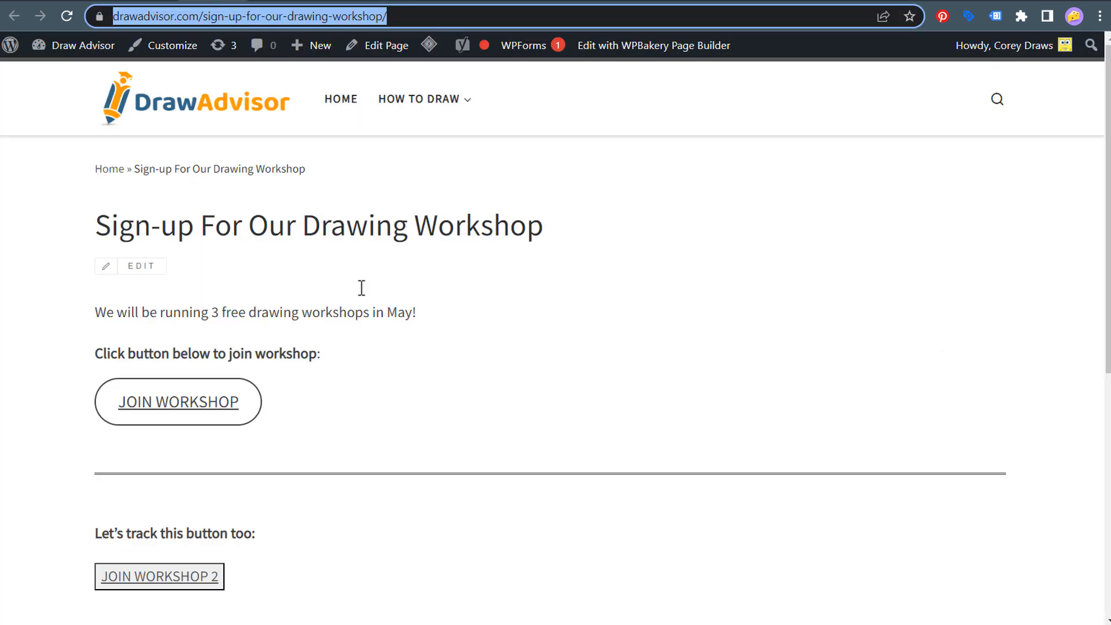
{"action": "scroll", "coordinate": [146, 293], "scroll_direction": "down", "scroll_amount": 3}
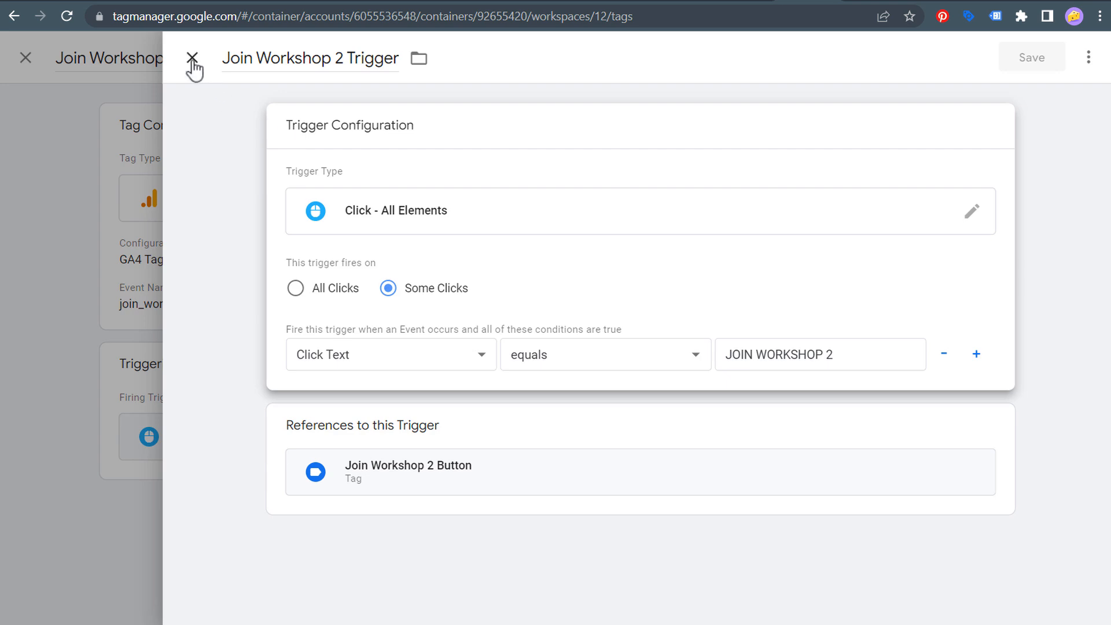
{"action": "left_click", "coordinate": [192, 60]}
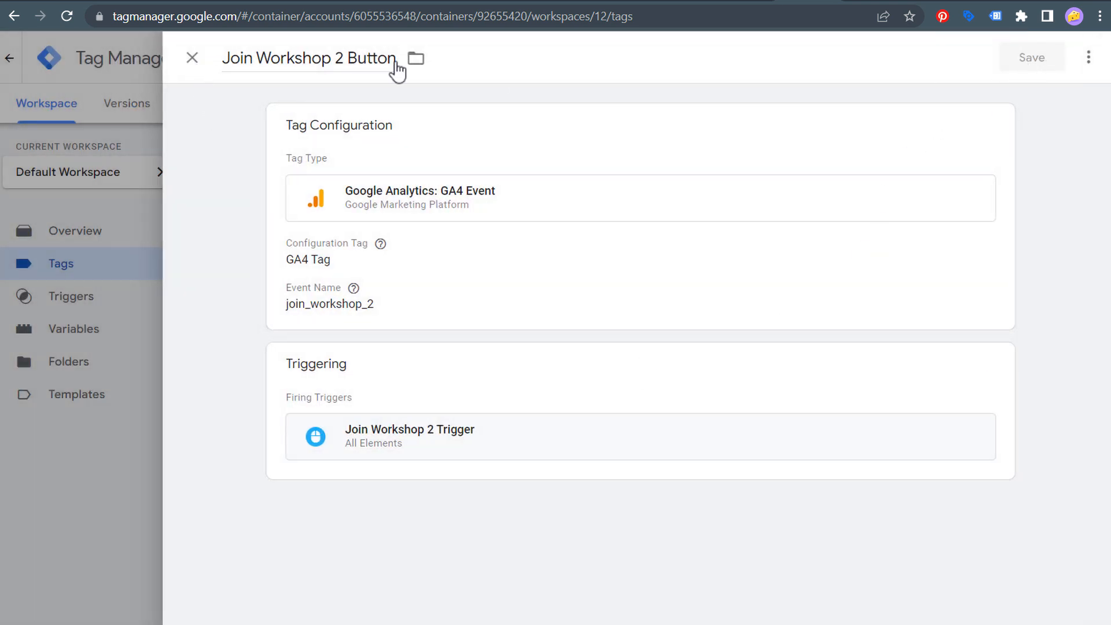
{"action": "left_click", "coordinate": [193, 58]}
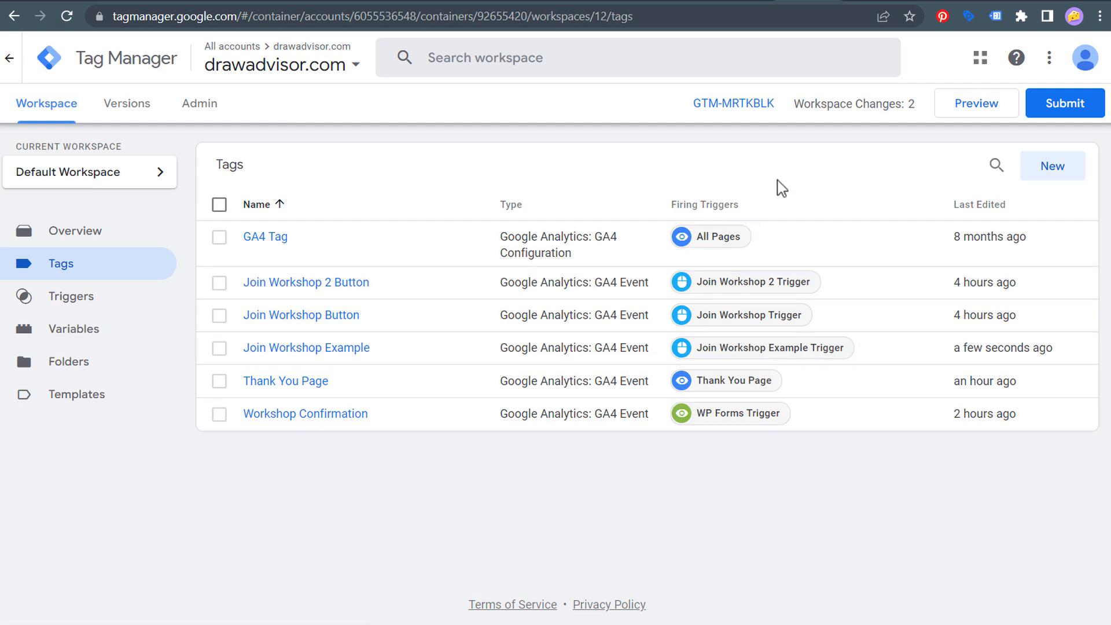
Publish the workspace changes as a version named JOIN WORKSHOP with the description "JOIN WORKSHOP button click event in GA4"
{"action": "left_click", "coordinate": [1068, 111]}
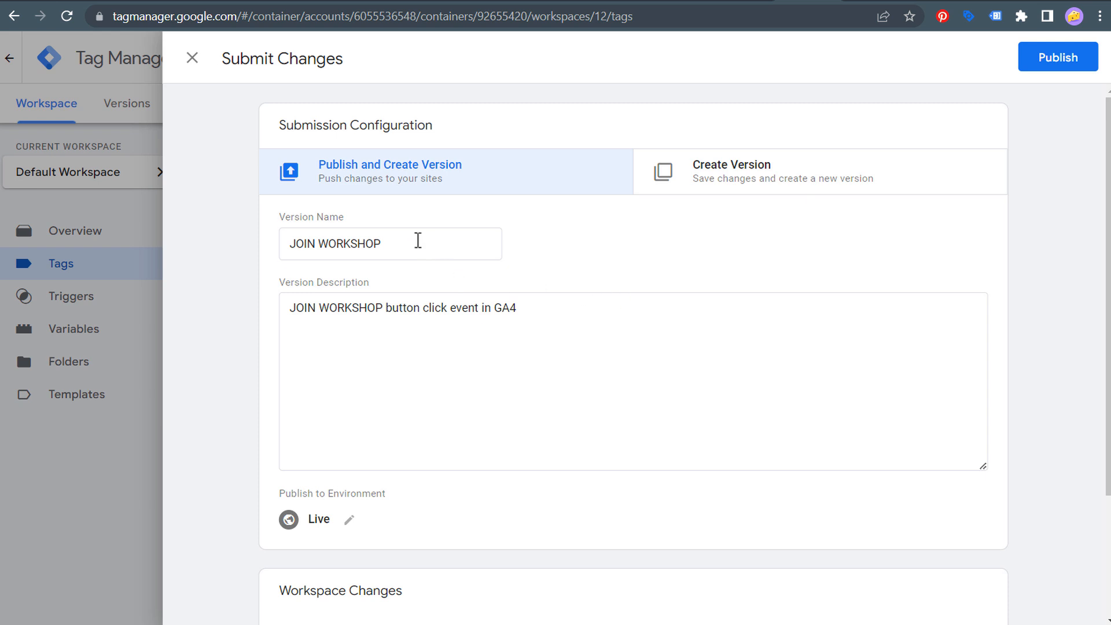
{"action": "left_click", "coordinate": [416, 241]}
{"action": "left_click", "coordinate": [578, 314]}
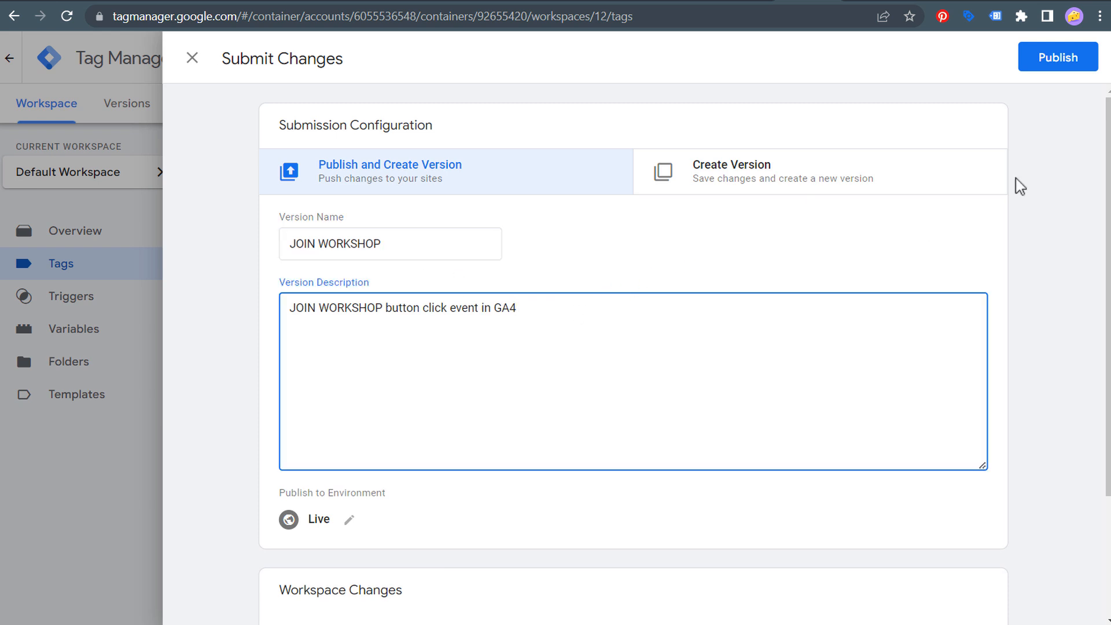
{"action": "left_click", "coordinate": [1064, 65]}
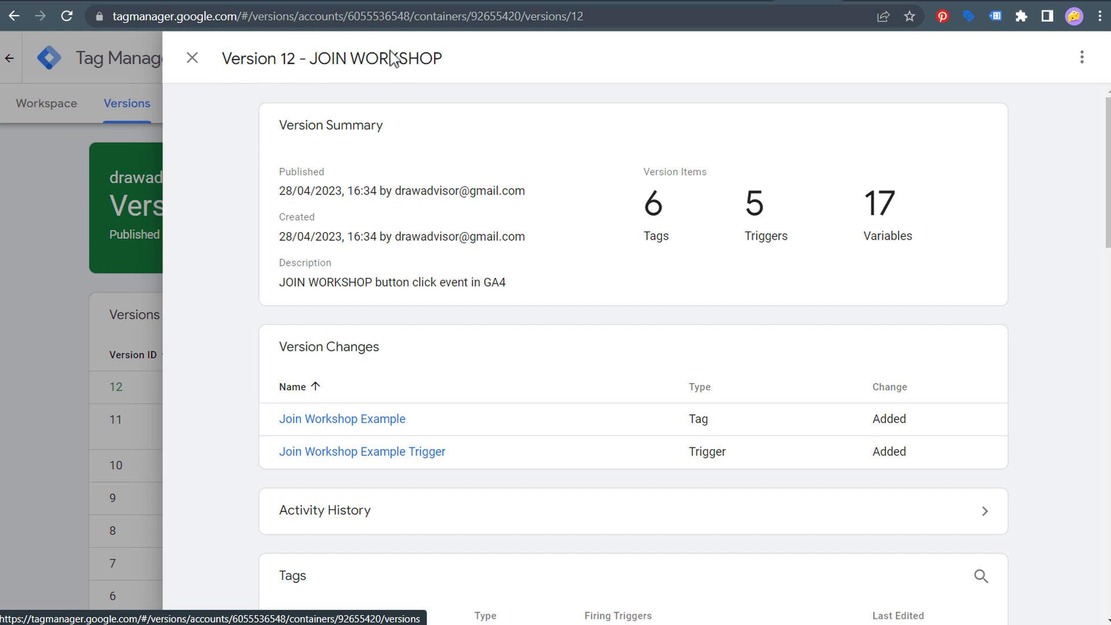
Look at the Tag Assistant Legacy (by Google) extension's page in the Chrome Web Store
{"action": "left_click", "coordinate": [200, 2]}
{"action": "left_click_drag", "start_coordinate": [207, 172], "coordinate": [550, 171]}
{"action": "left_click", "coordinate": [599, 181]}
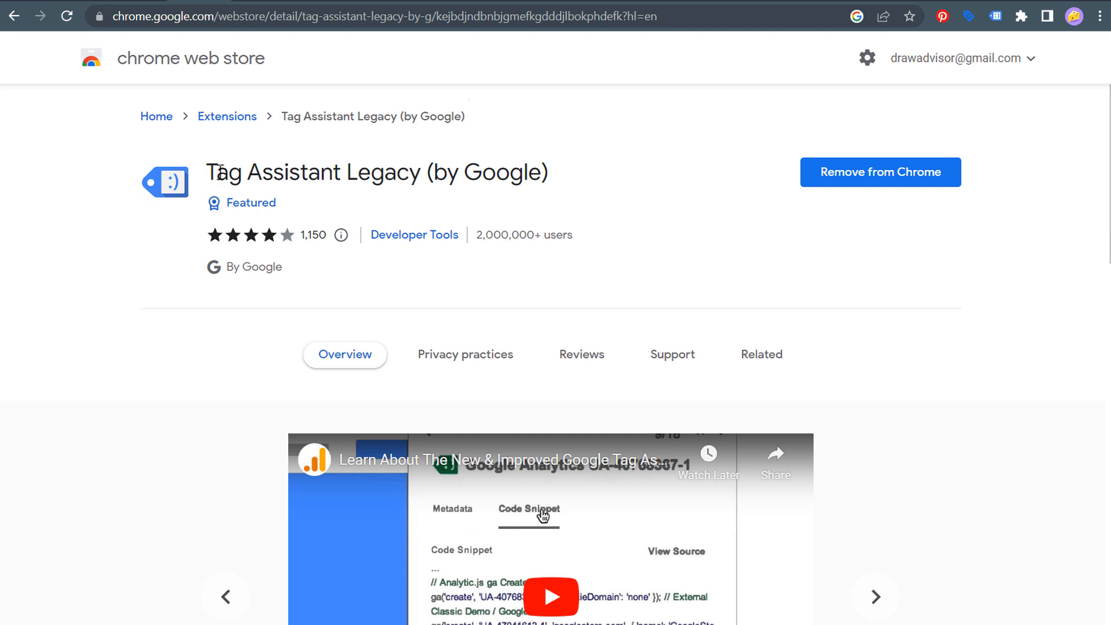
{"action": "left_click_drag", "start_coordinate": [210, 172], "coordinate": [578, 180]}
{"action": "left_click", "coordinate": [622, 187]}
Return to the sign-up page and check in the browser's extension list whether Tag Assistant Legacy (by Google) is pinned
{"action": "left_click", "coordinate": [259, 1]}
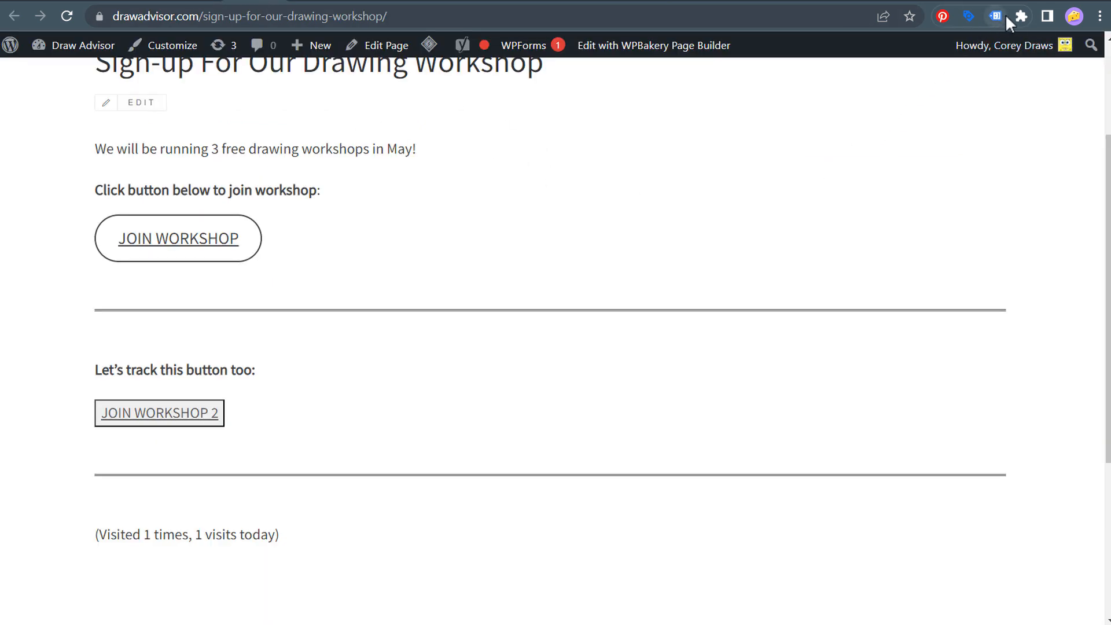
{"action": "left_click", "coordinate": [1022, 15]}
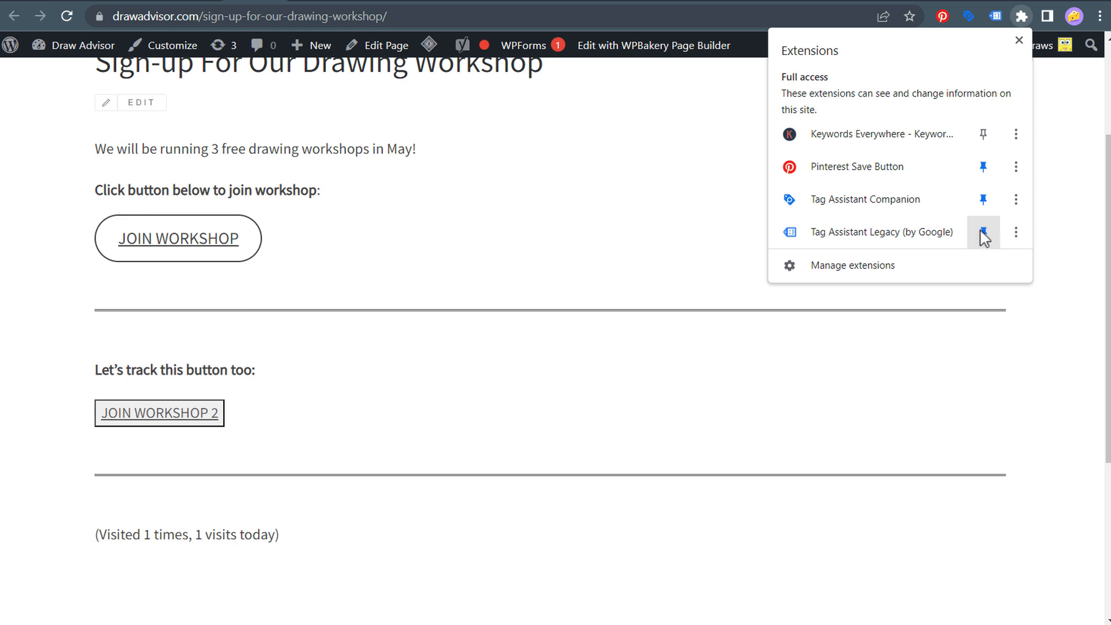
{"action": "left_click", "coordinate": [675, 222]}
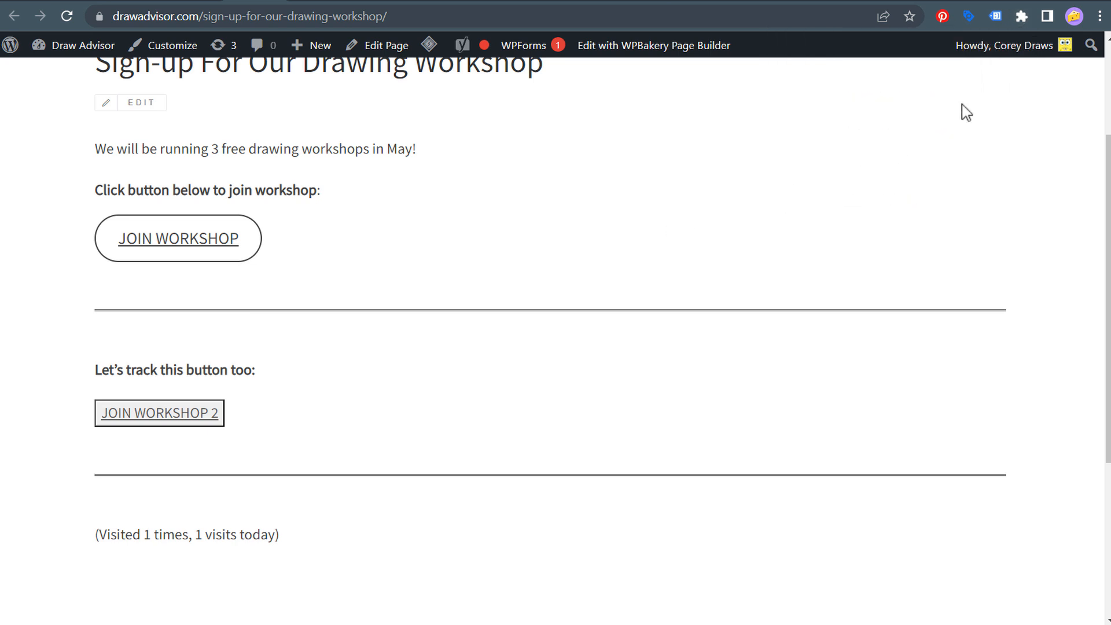
Enable Tag Assistant Legacy on the sign-up page, reload the page and review the tag analysis
{"action": "left_click", "coordinate": [997, 15]}
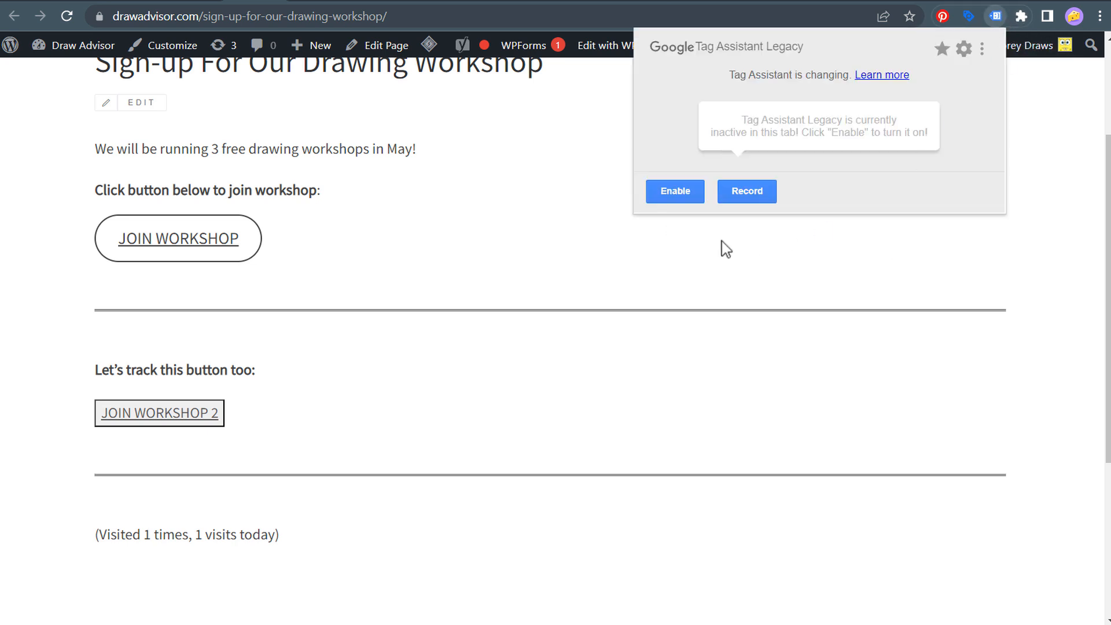
{"action": "left_click", "coordinate": [678, 192]}
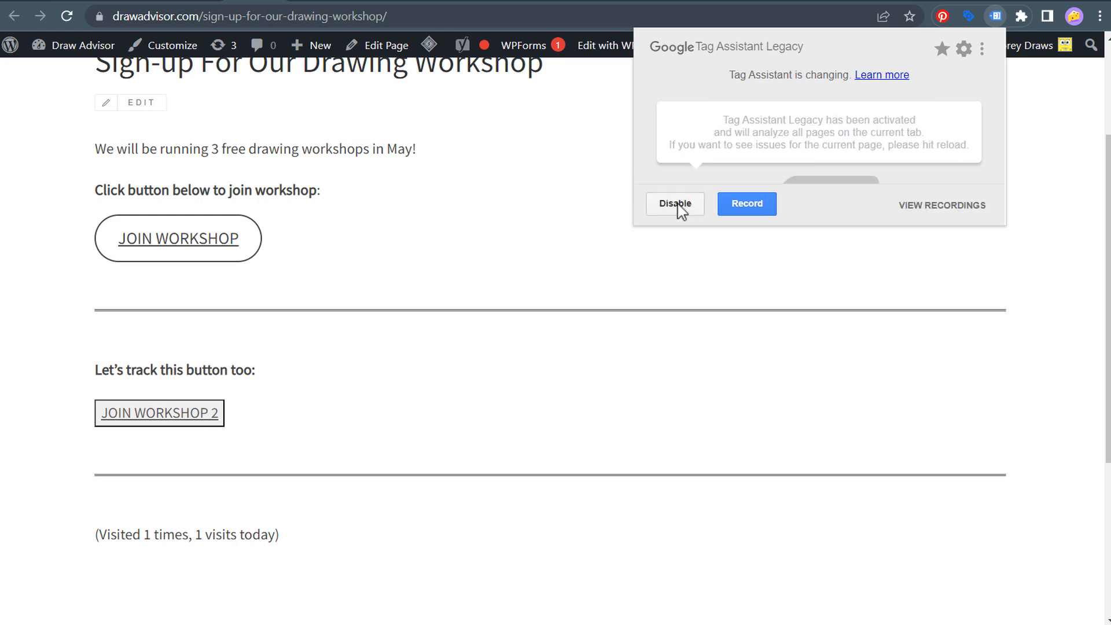
{"action": "left_click", "coordinate": [61, 11]}
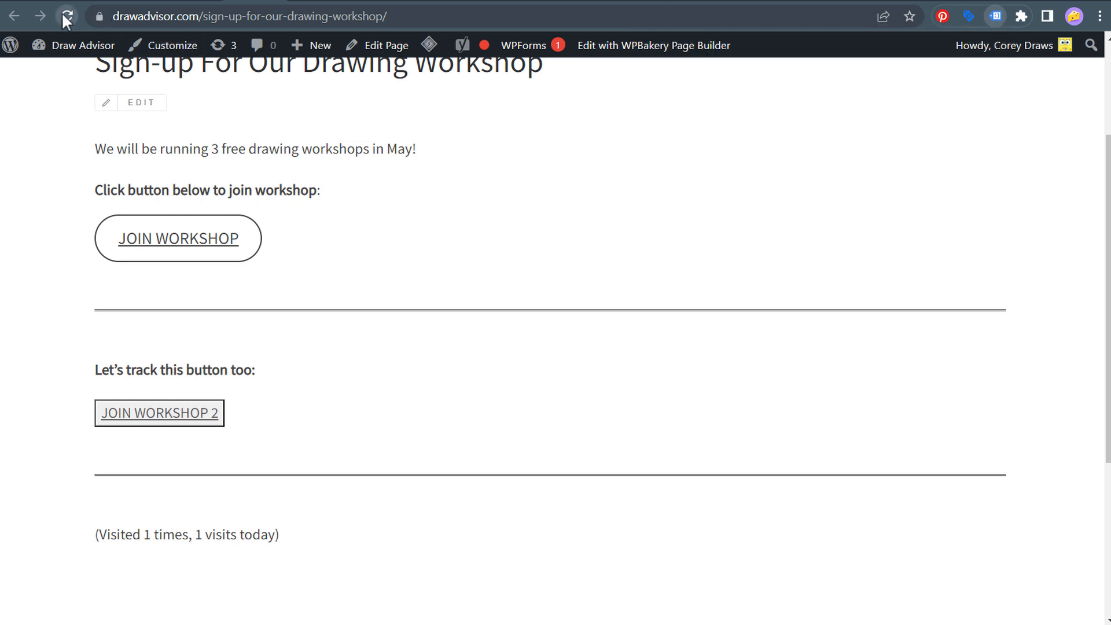
{"action": "left_click", "coordinate": [994, 15]}
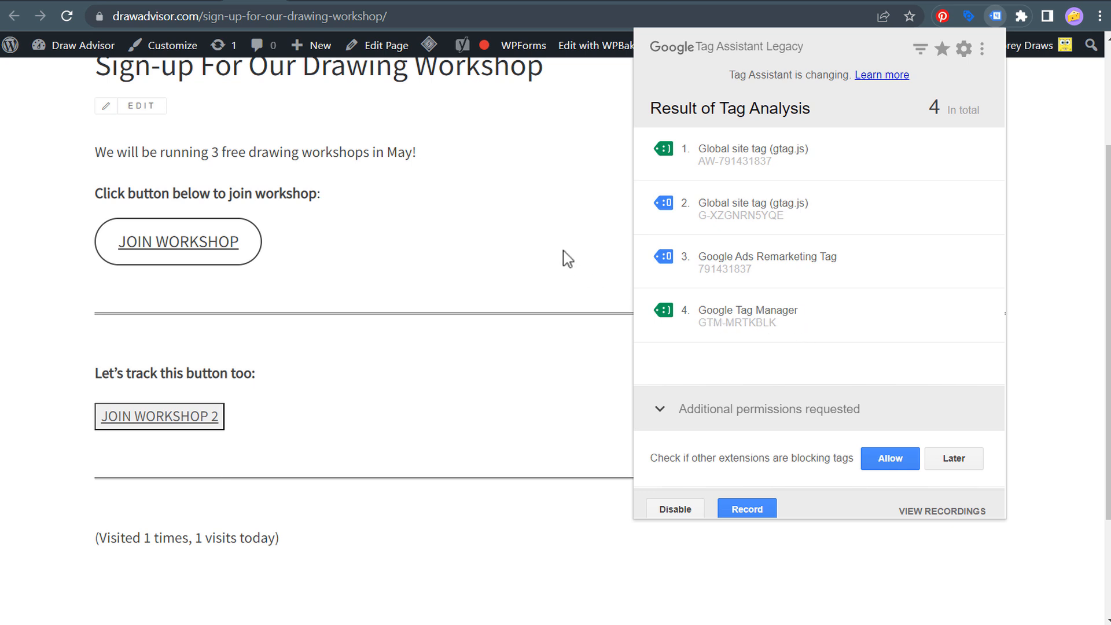
{"action": "left_click", "coordinate": [518, 198]}
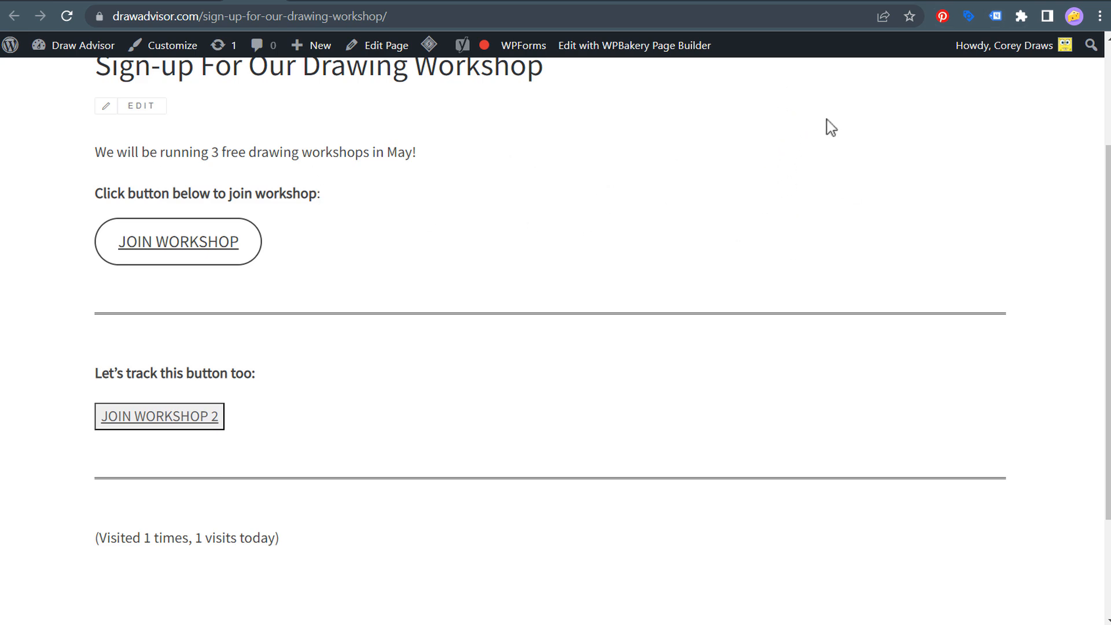
Switch to Google Analytics and open DebugView in the Draw Advisor property's admin settings
{"action": "left_click", "coordinate": [756, 1]}
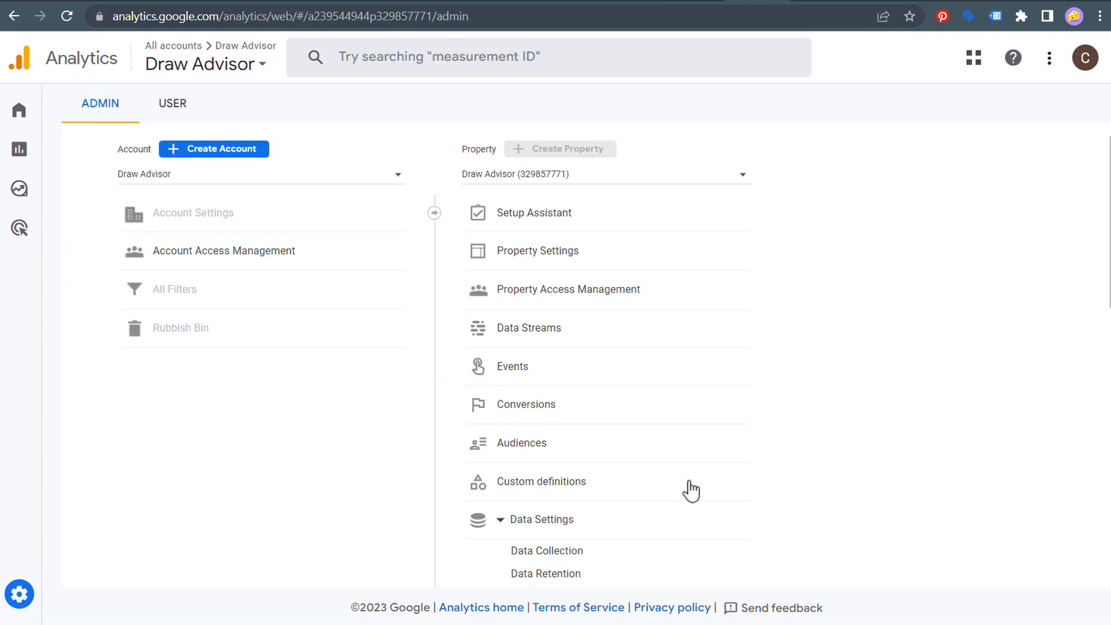
{"action": "left_click", "coordinate": [500, 519]}
{"action": "scroll", "coordinate": [362, 392], "scroll_direction": "down", "scroll_amount": 5}
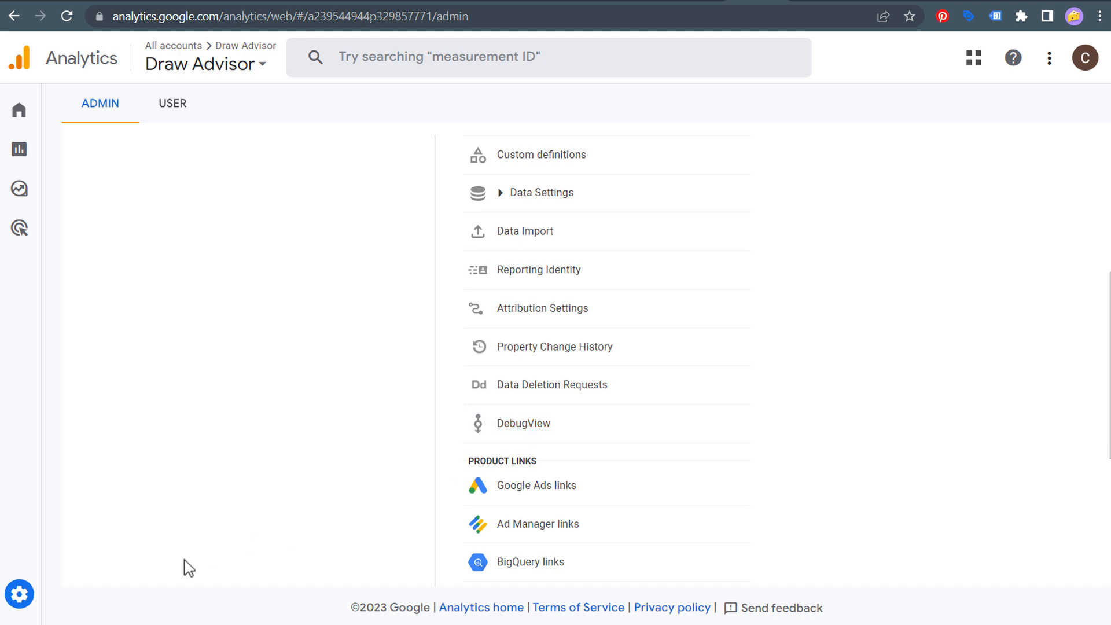
{"action": "left_click", "coordinate": [20, 596]}
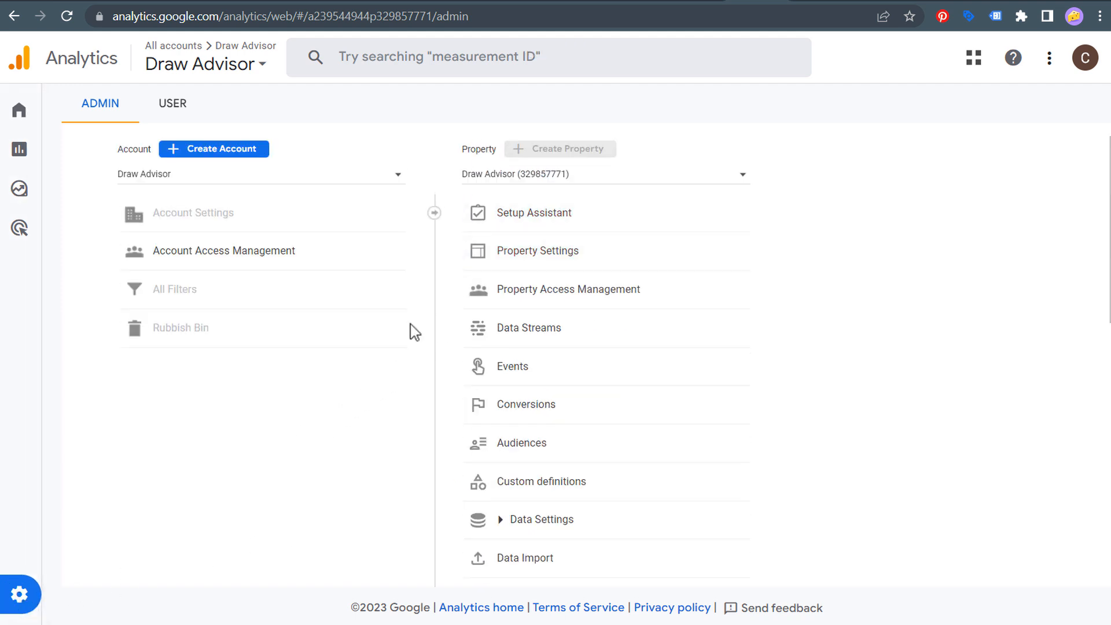
{"action": "scroll", "coordinate": [399, 348], "scroll_direction": "down", "scroll_amount": 5}
{"action": "left_click", "coordinate": [520, 518]}
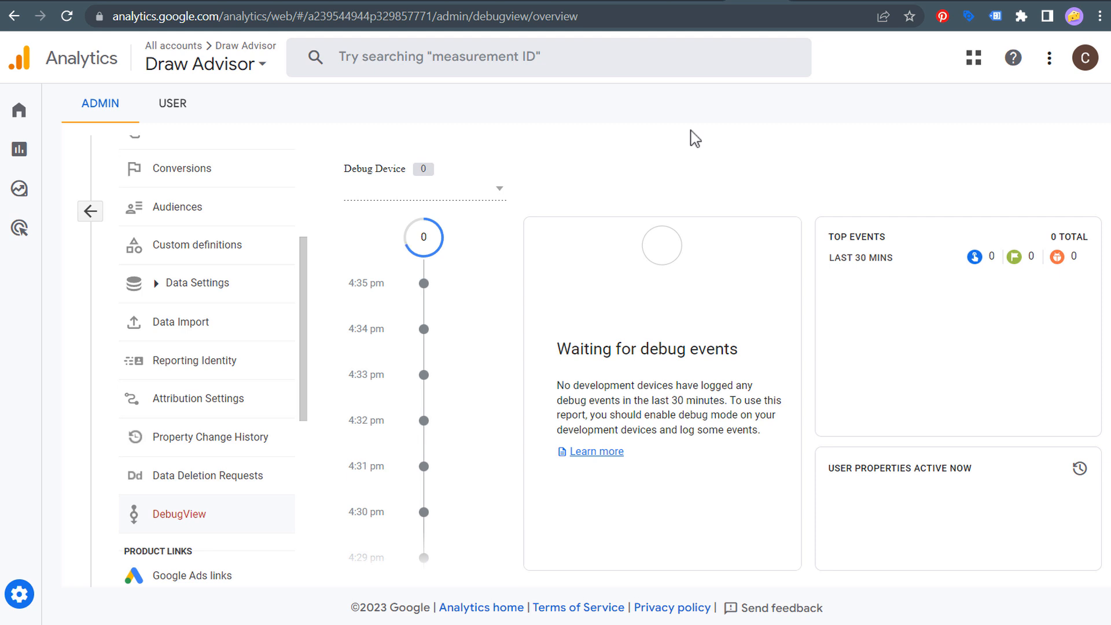
{"action": "left_click", "coordinate": [806, 3]}
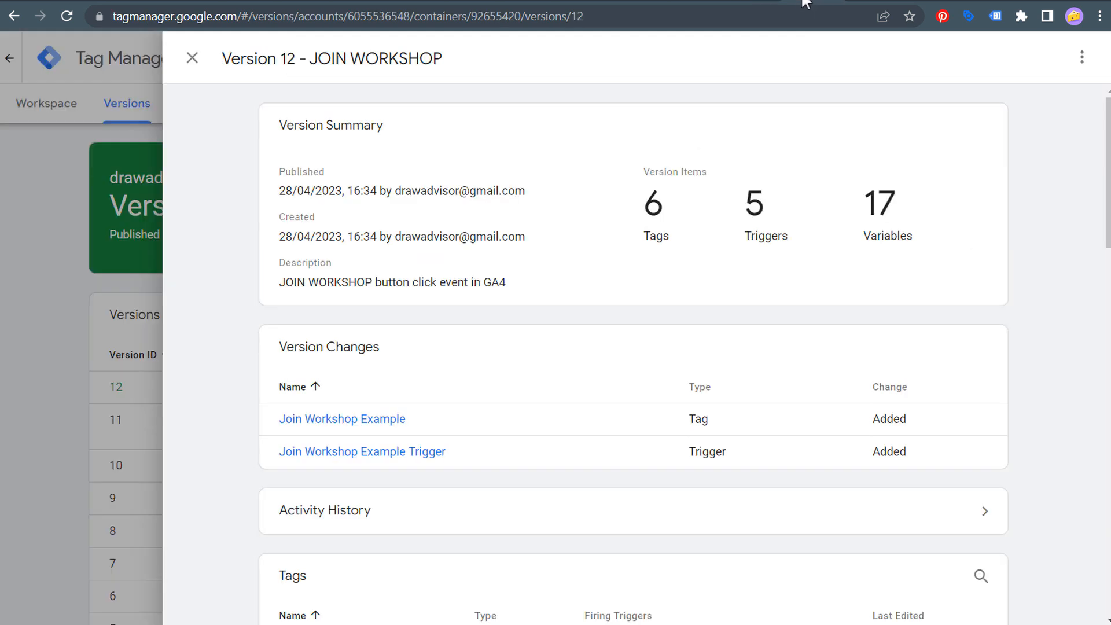
{"action": "left_click", "coordinate": [189, 60]}
{"action": "left_click", "coordinate": [44, 110]}
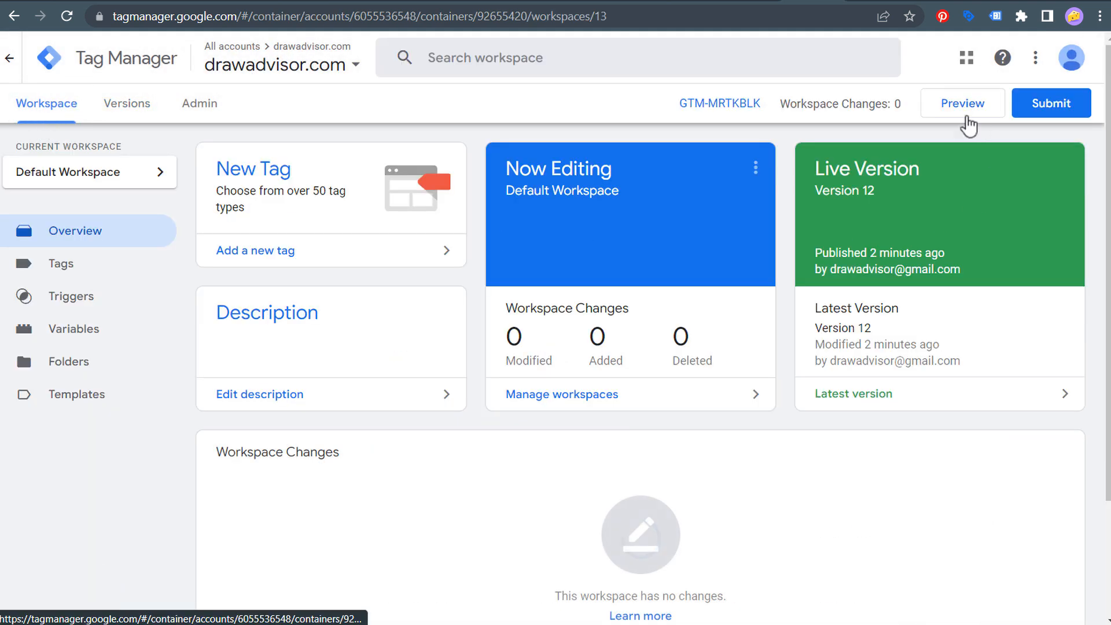
{"action": "left_click", "coordinate": [964, 106]}
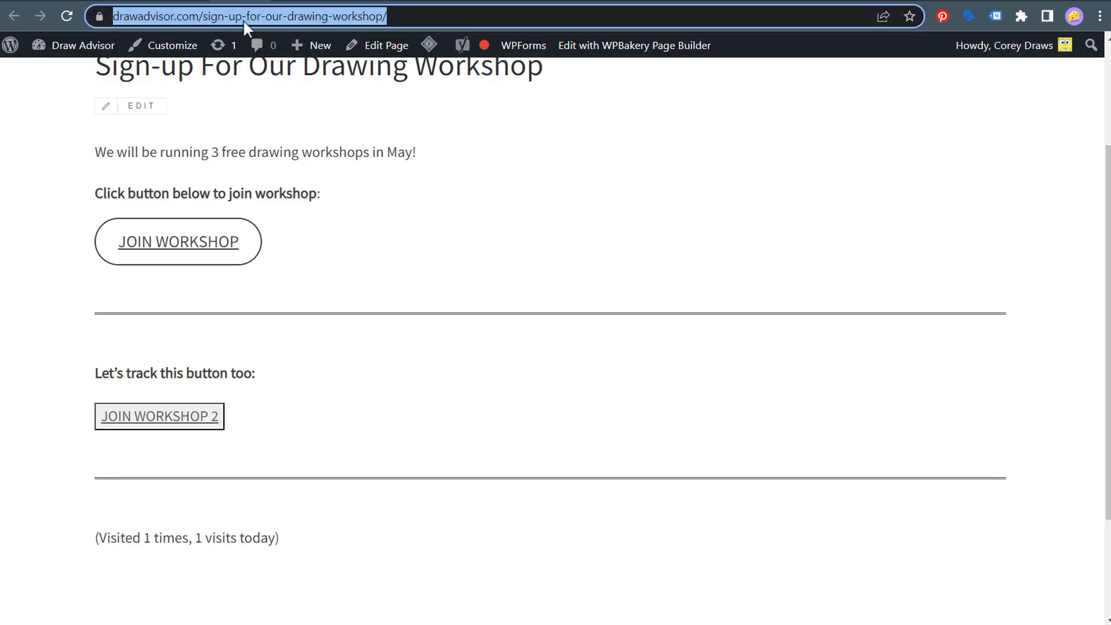
{"action": "left_click", "coordinate": [814, 3]}
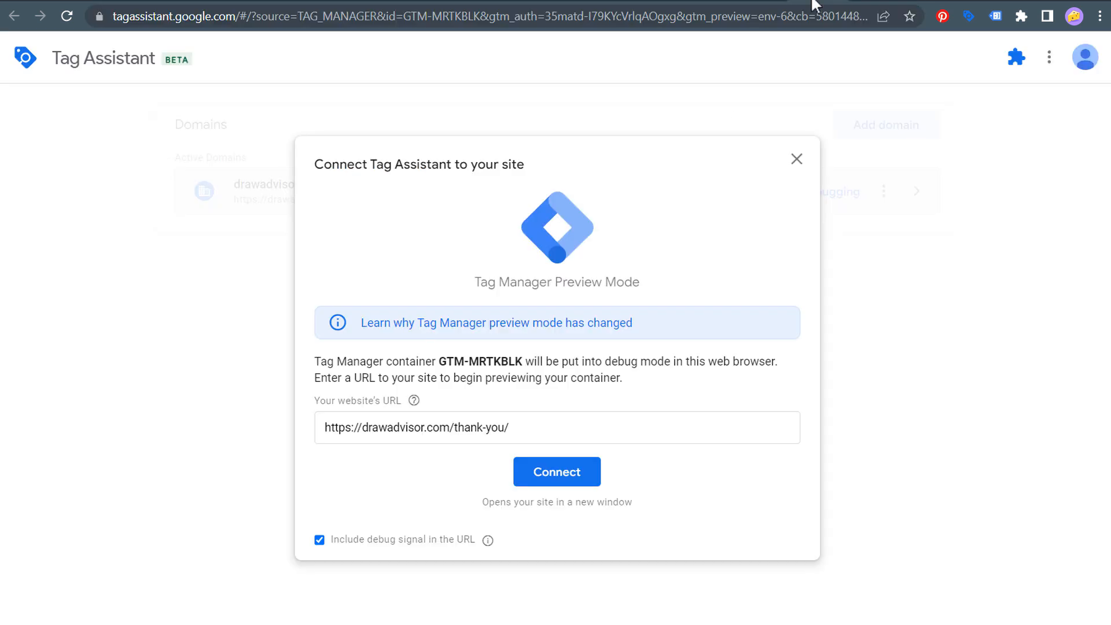
{"action": "left_click_drag", "start_coordinate": [759, 436], "coordinate": [199, 422]}
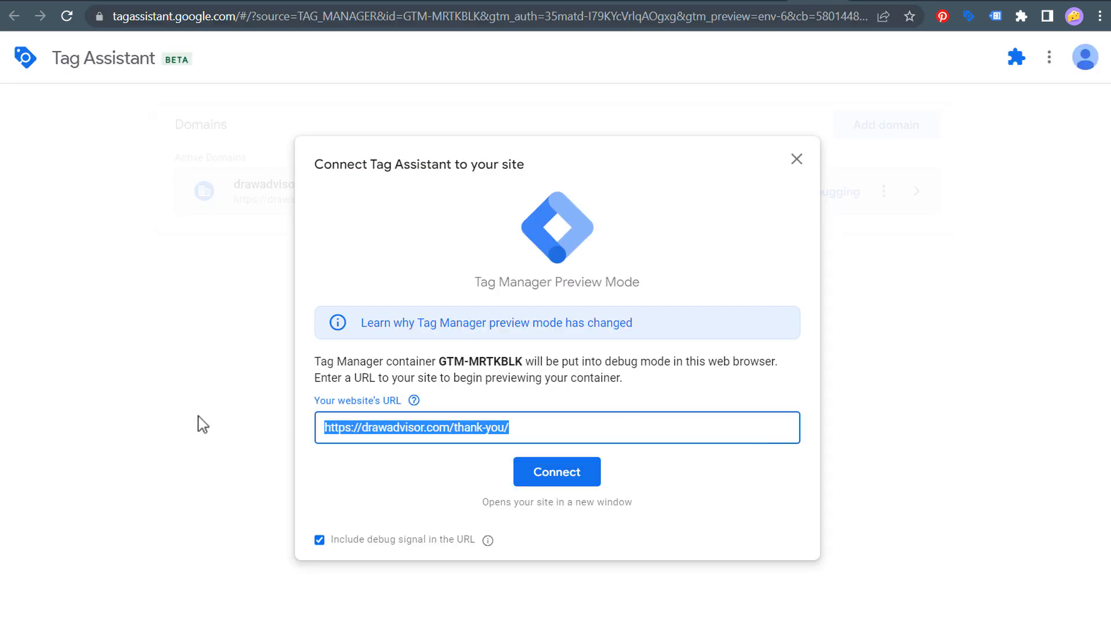
{"action": "type", "text": "https://drawadvisor.com/sign-up-for-our-drawing-workshop/"}
{"action": "left_click", "coordinate": [571, 473]}
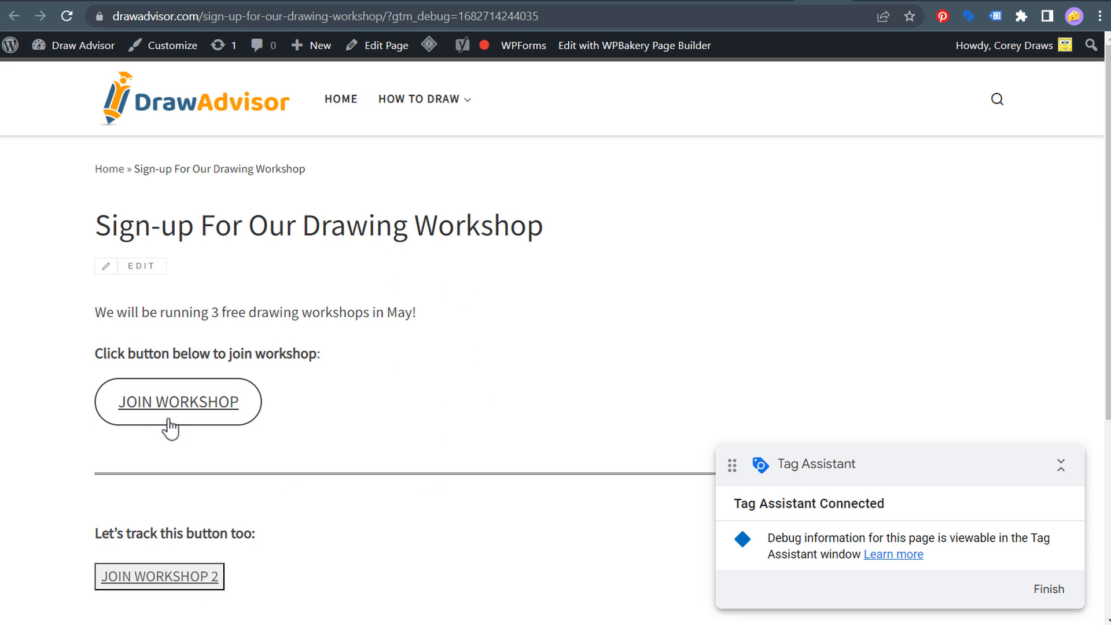
Trigger the Join Workshop and Join Workshop 2 buttons on the sign-up page, and choose Google as the debug device in Google Analytics DebugView
{"action": "scroll", "coordinate": [417, 356], "scroll_direction": "down", "scroll_amount": 1}
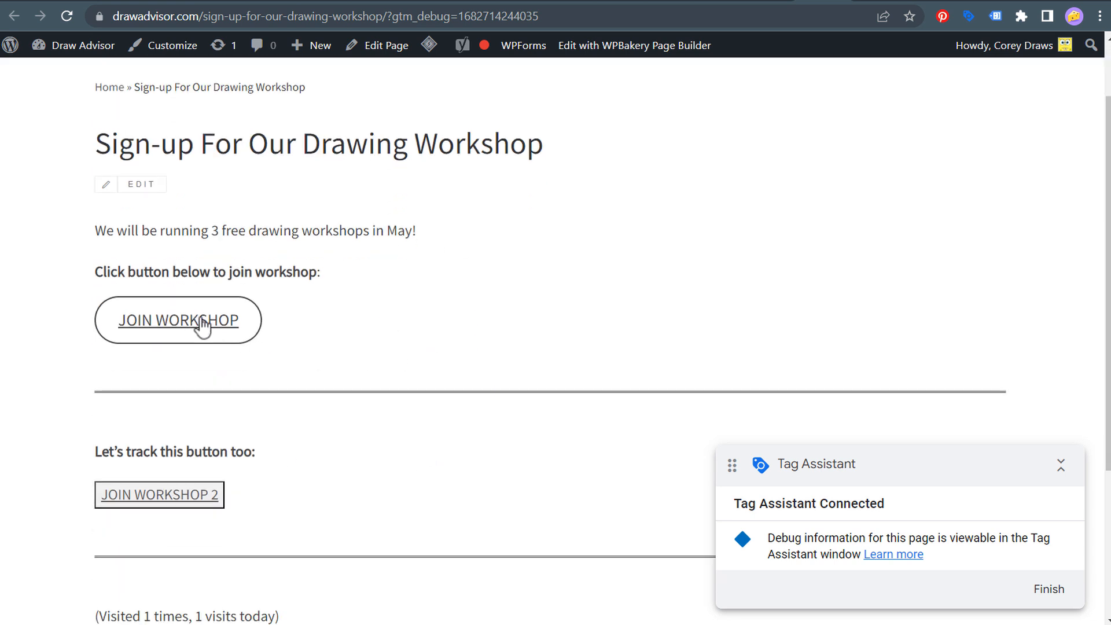
{"action": "left_click", "coordinate": [212, 328]}
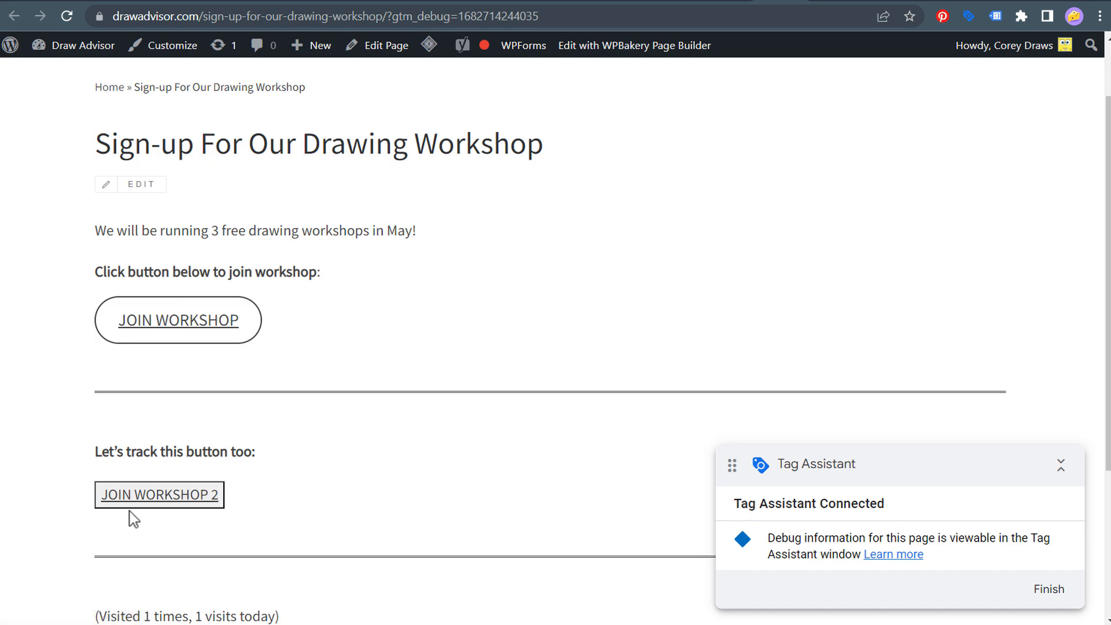
{"action": "left_click", "coordinate": [180, 501]}
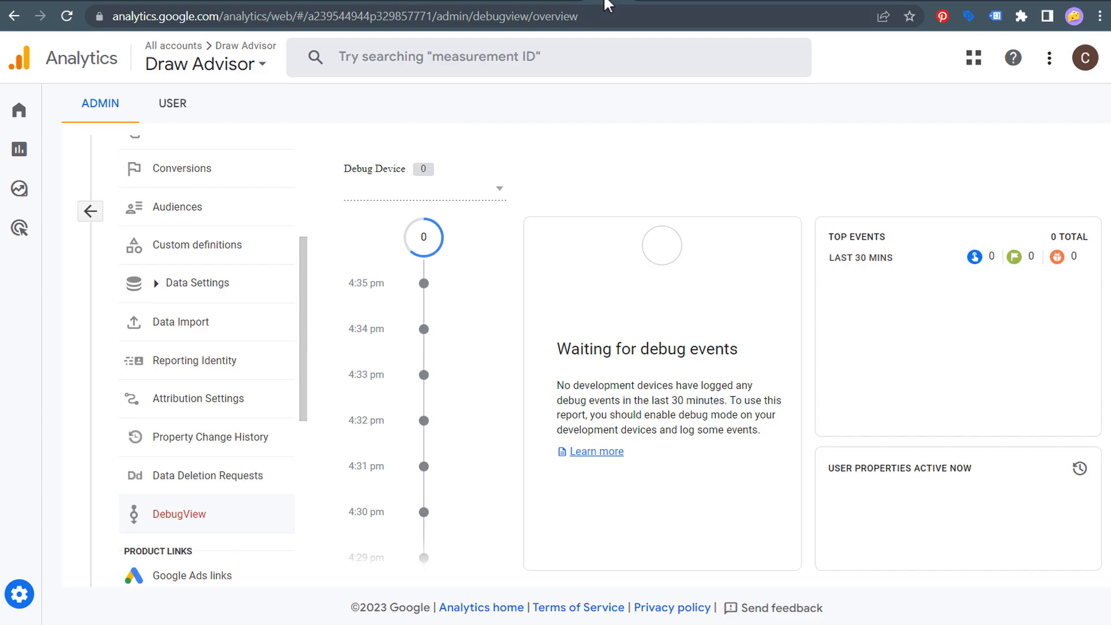
{"action": "left_click", "coordinate": [496, 191]}
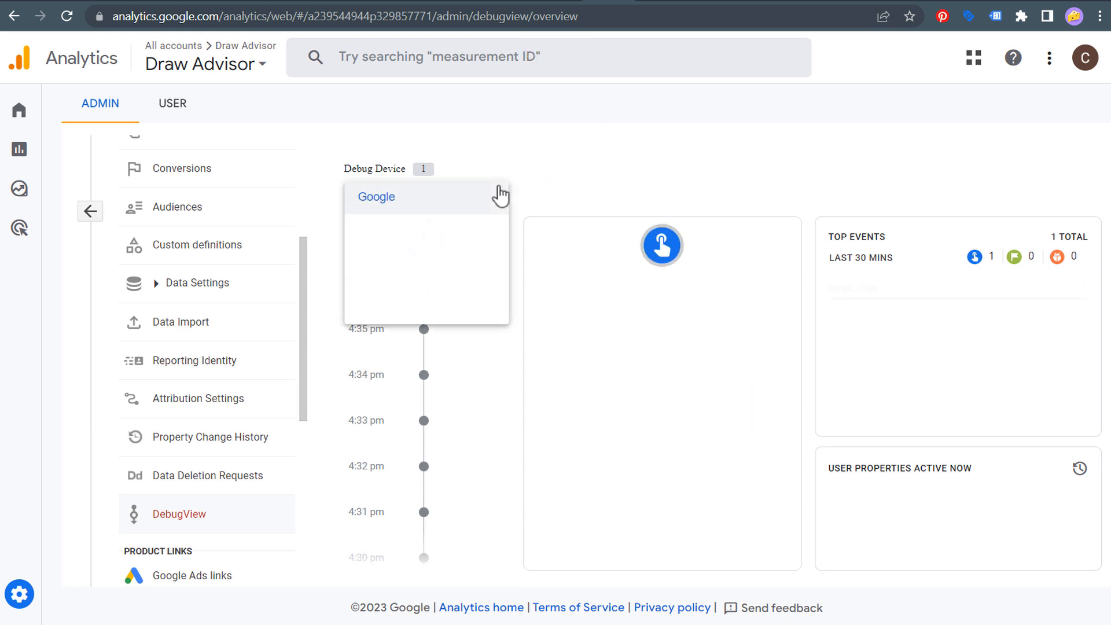
{"action": "left_click", "coordinate": [379, 201]}
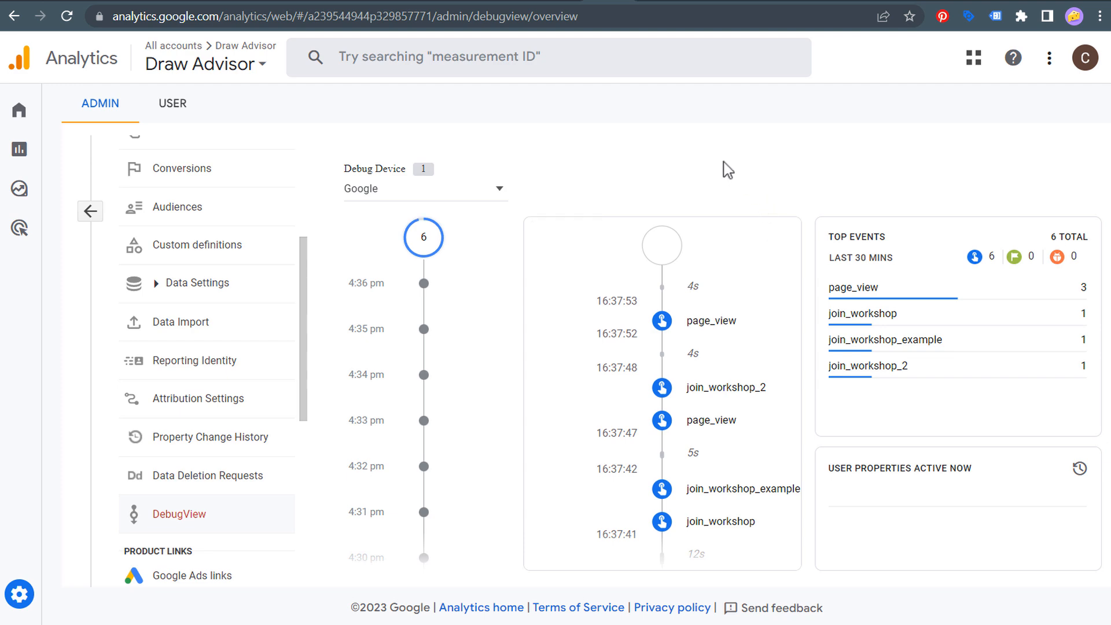
Switch to Tag Manager and open the Join Workshop Example tag's configuration to check its event name
{"action": "left_click", "coordinate": [665, 4]}
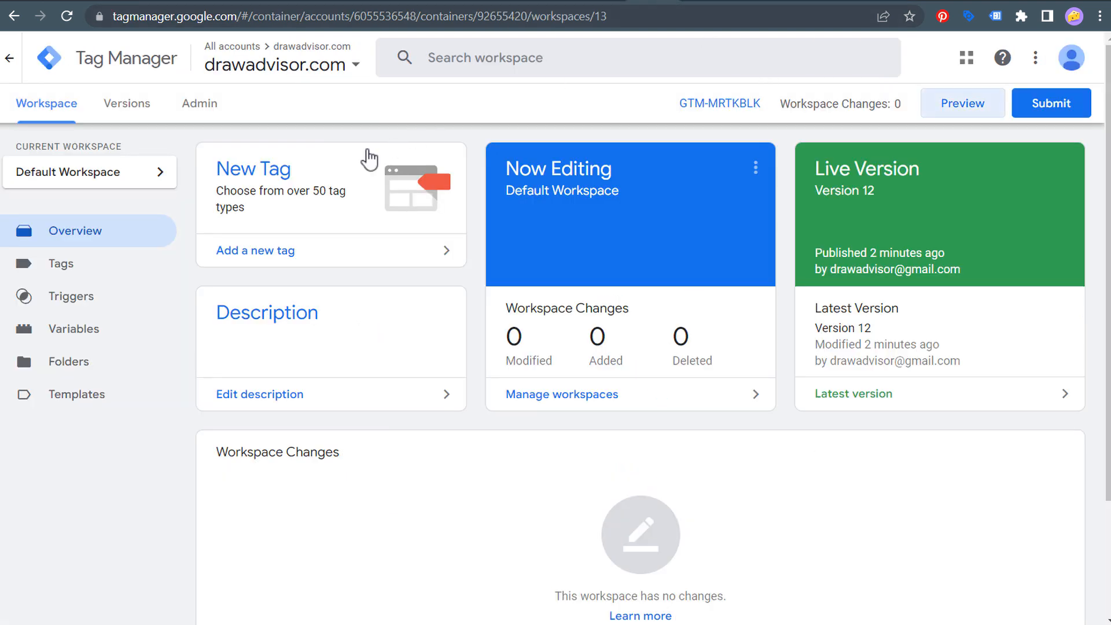
{"action": "left_click", "coordinate": [66, 269]}
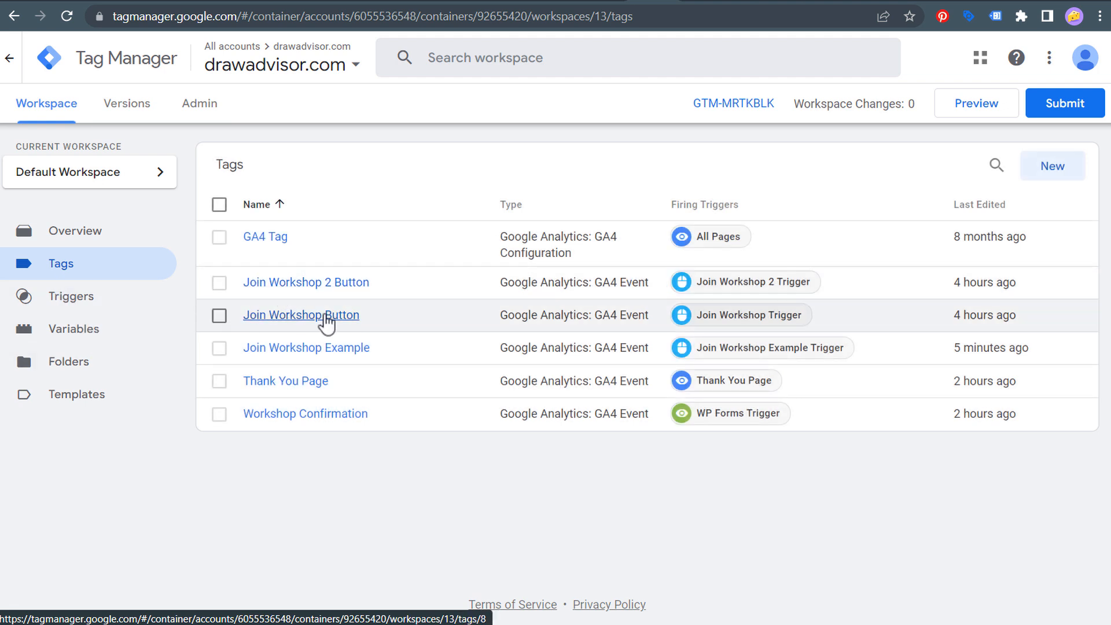
{"action": "left_click", "coordinate": [349, 350]}
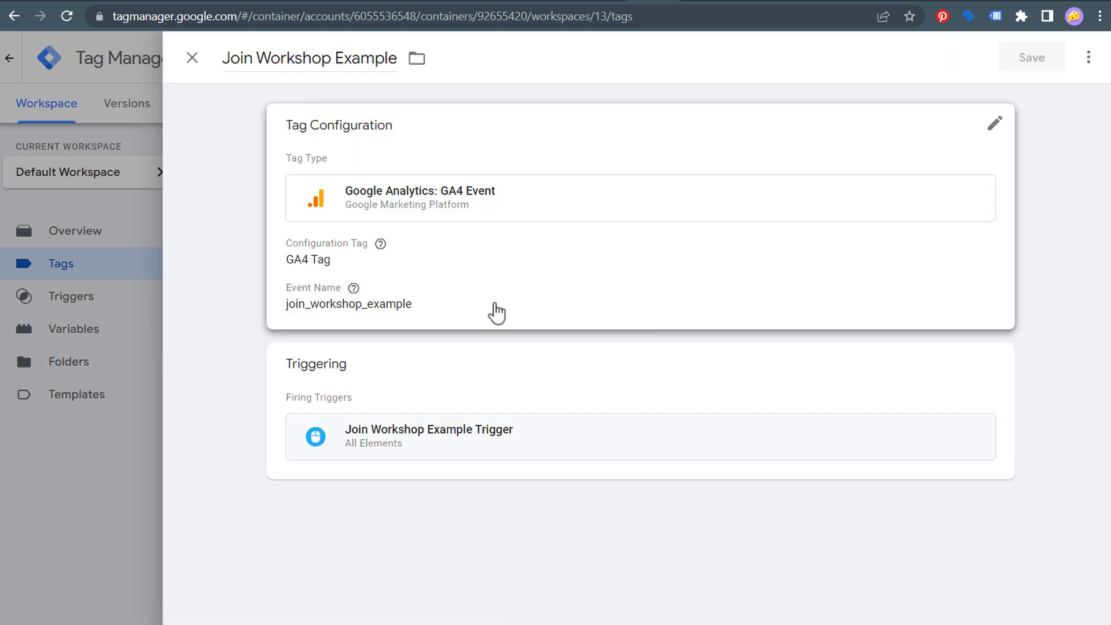
{"action": "left_click", "coordinate": [496, 313]}
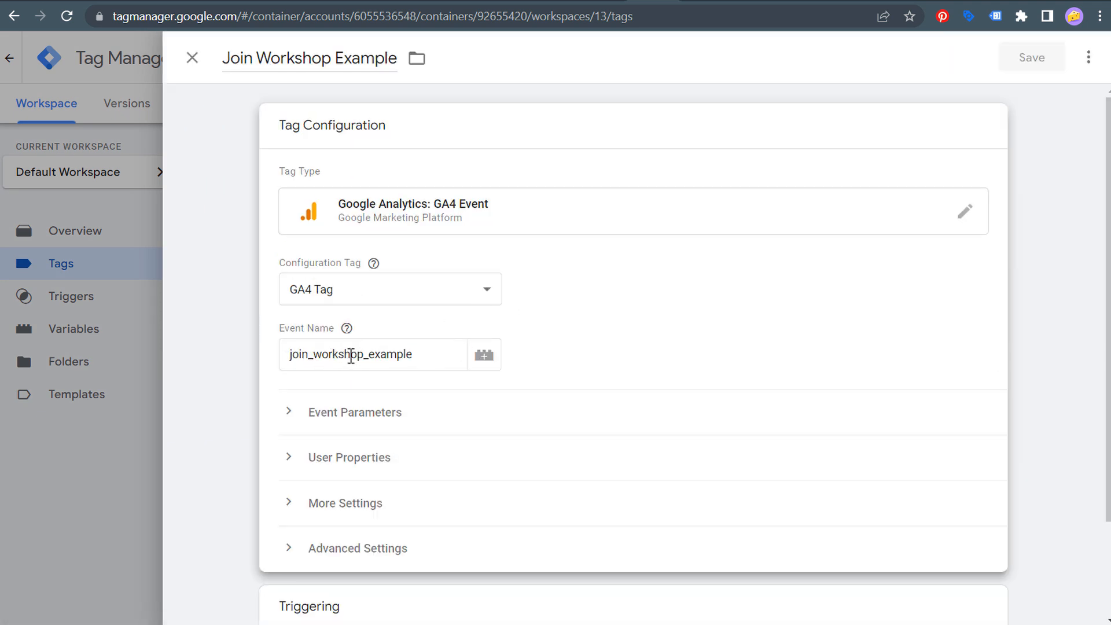
Switch to Google Analytics, open the Events report under Engagement and look through the listed events
{"action": "left_click", "coordinate": [613, 1]}
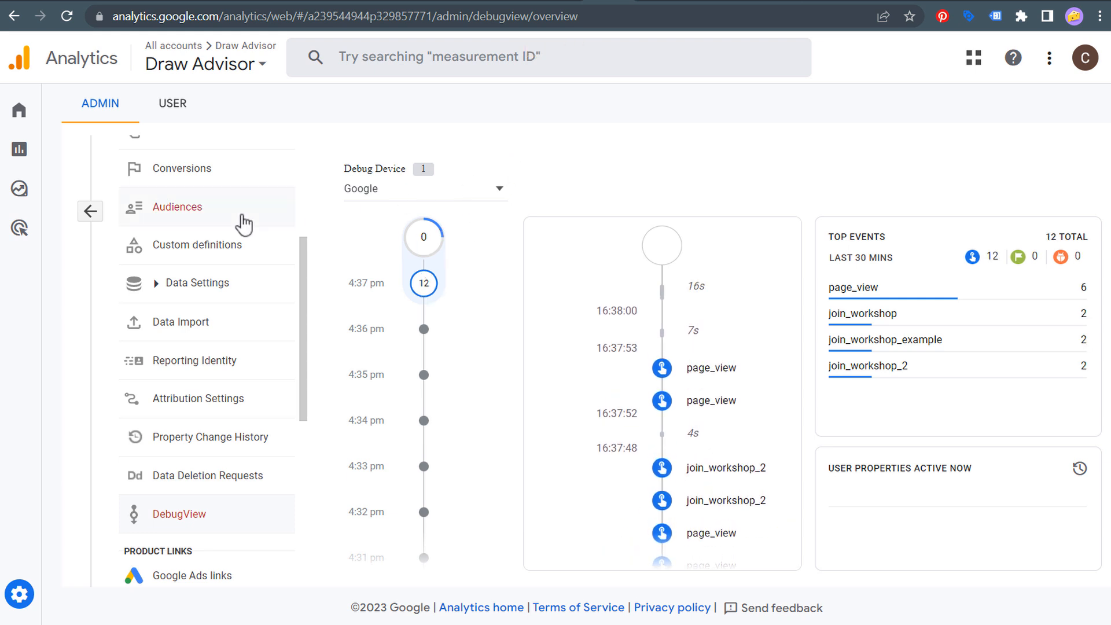
{"action": "left_click", "coordinate": [20, 148]}
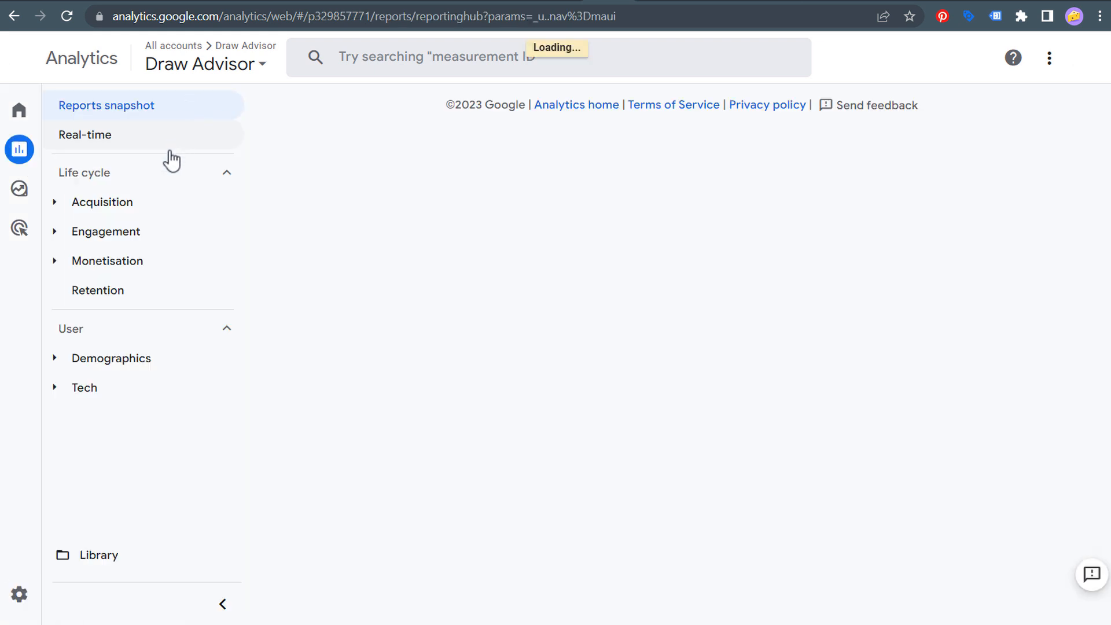
{"action": "left_click", "coordinate": [96, 236]}
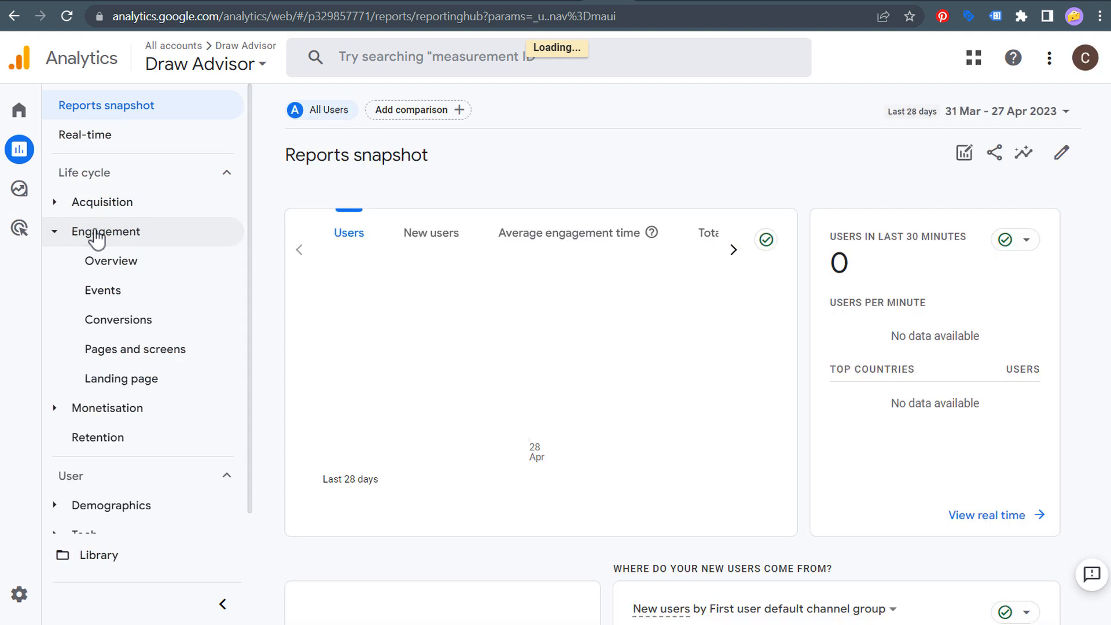
{"action": "left_click", "coordinate": [104, 294]}
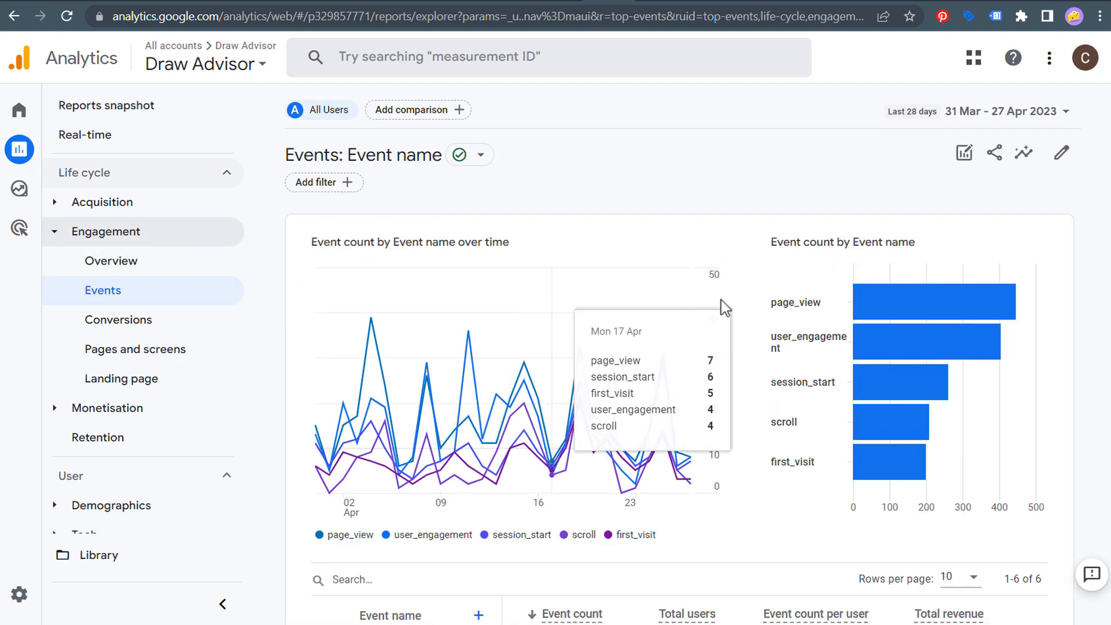
{"action": "scroll", "coordinate": [943, 133], "scroll_direction": "down", "scroll_amount": 2}
{"action": "scroll", "coordinate": [891, 145], "scroll_direction": "up", "scroll_amount": 2}
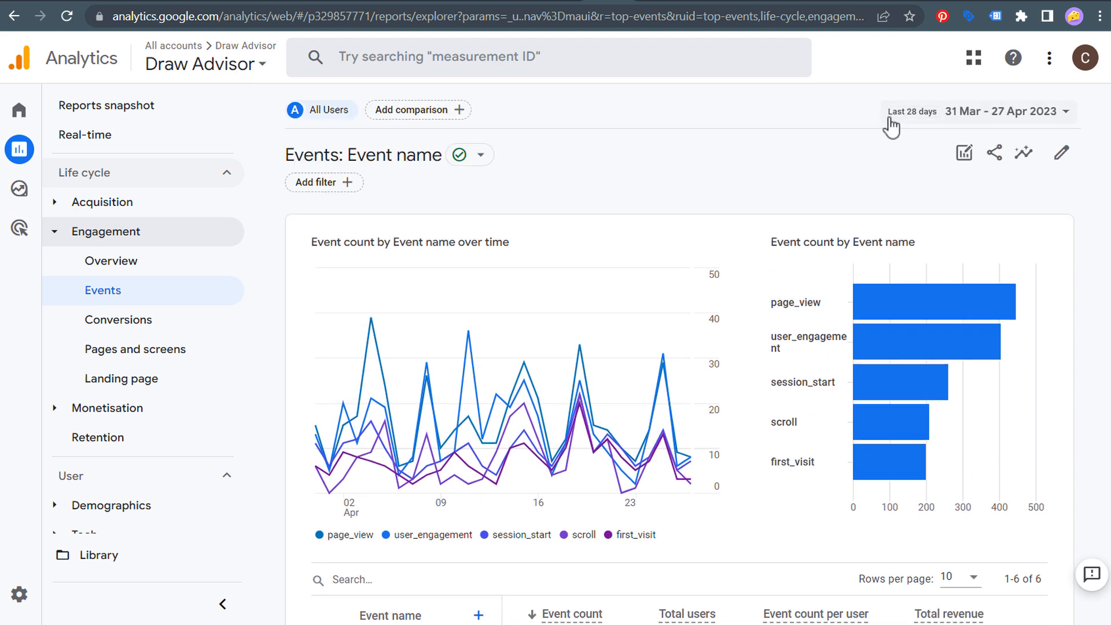
Set the Events report's date range to Today (28 Apr 2023) and check its event table
{"action": "left_click", "coordinate": [952, 120]}
{"action": "left_click", "coordinate": [708, 129]}
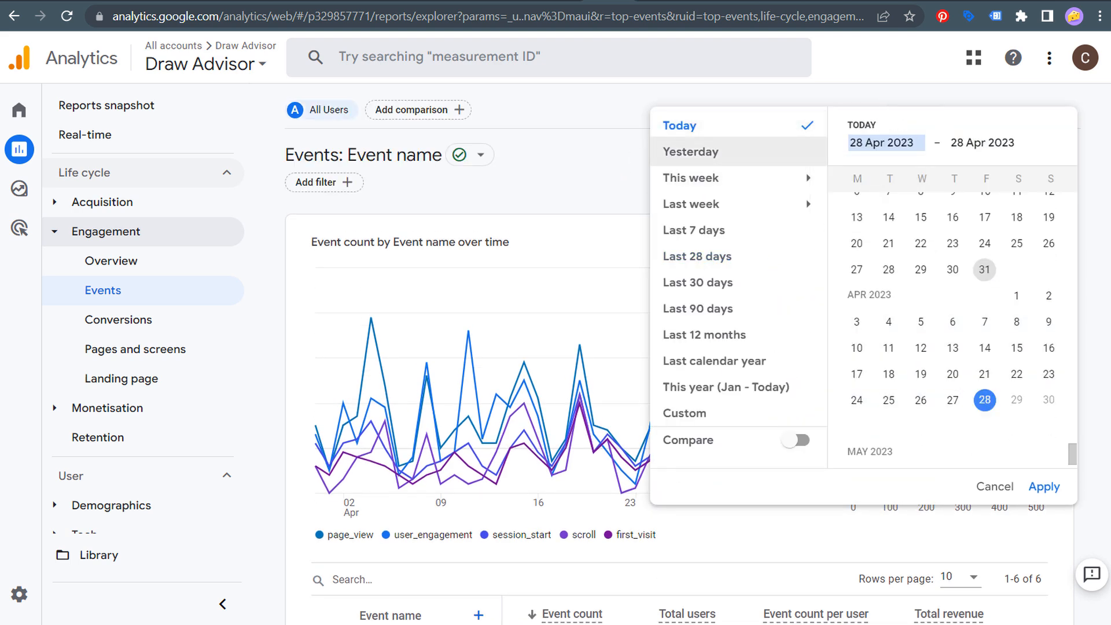
{"action": "left_click", "coordinate": [1058, 489]}
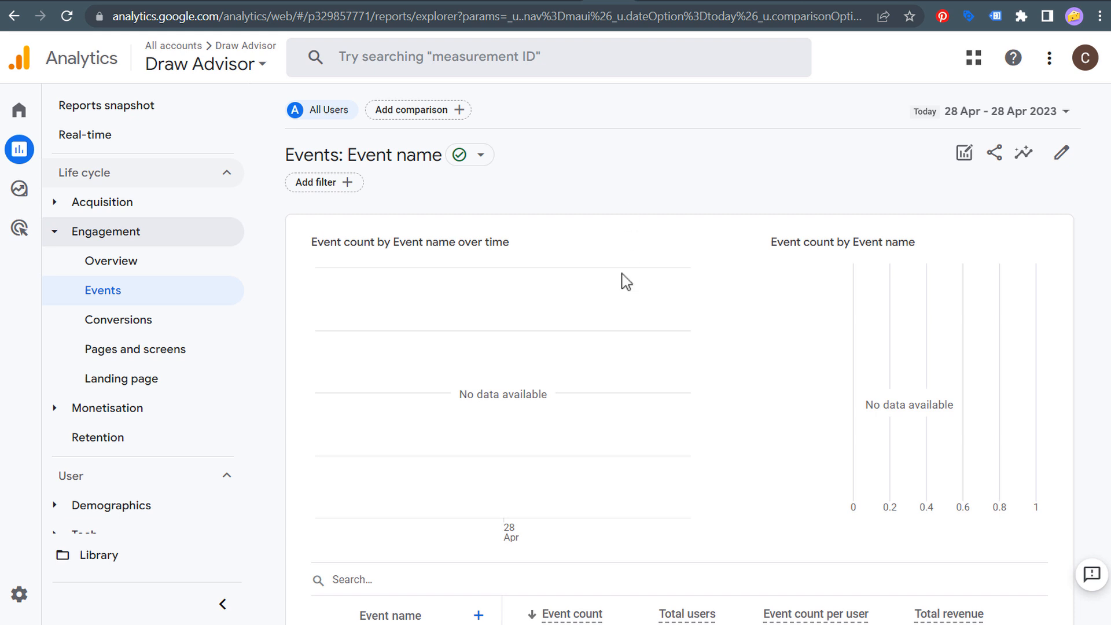
{"action": "scroll", "coordinate": [637, 463], "scroll_direction": "down", "scroll_amount": 3}
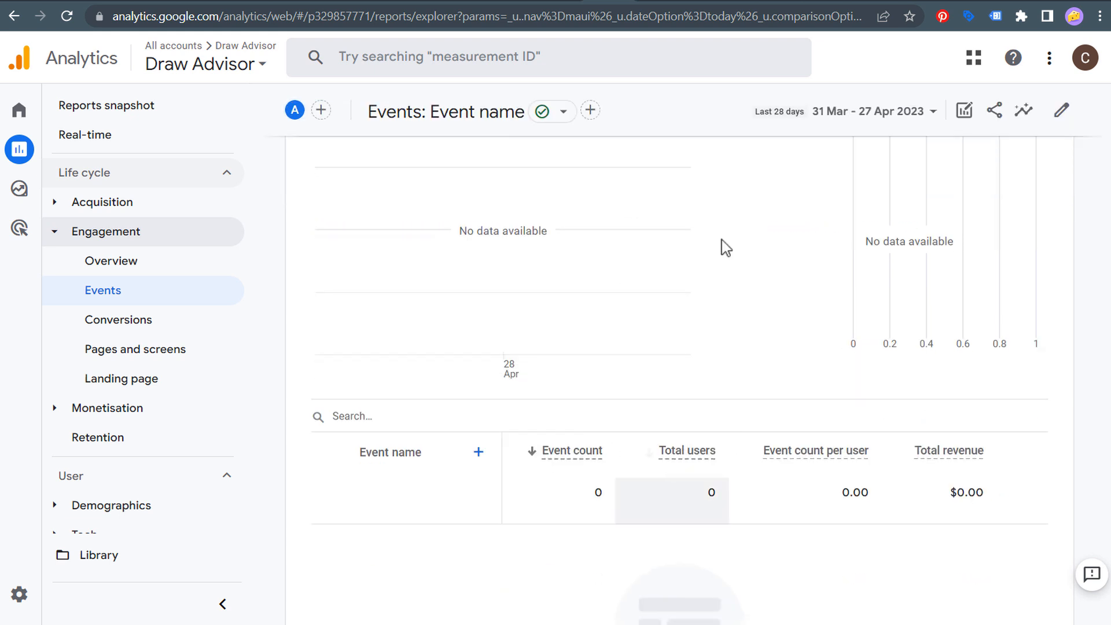
{"action": "scroll", "coordinate": [538, 277], "scroll_direction": "up", "scroll_amount": 3}
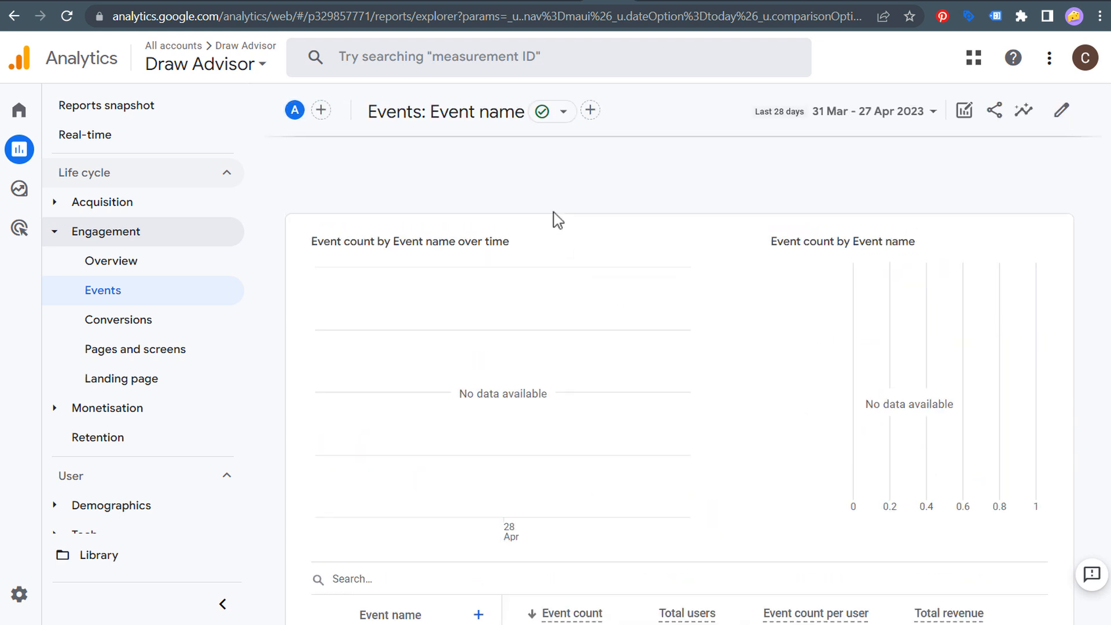
Open the Conversions report under Engagement
{"action": "left_click", "coordinate": [75, 239]}
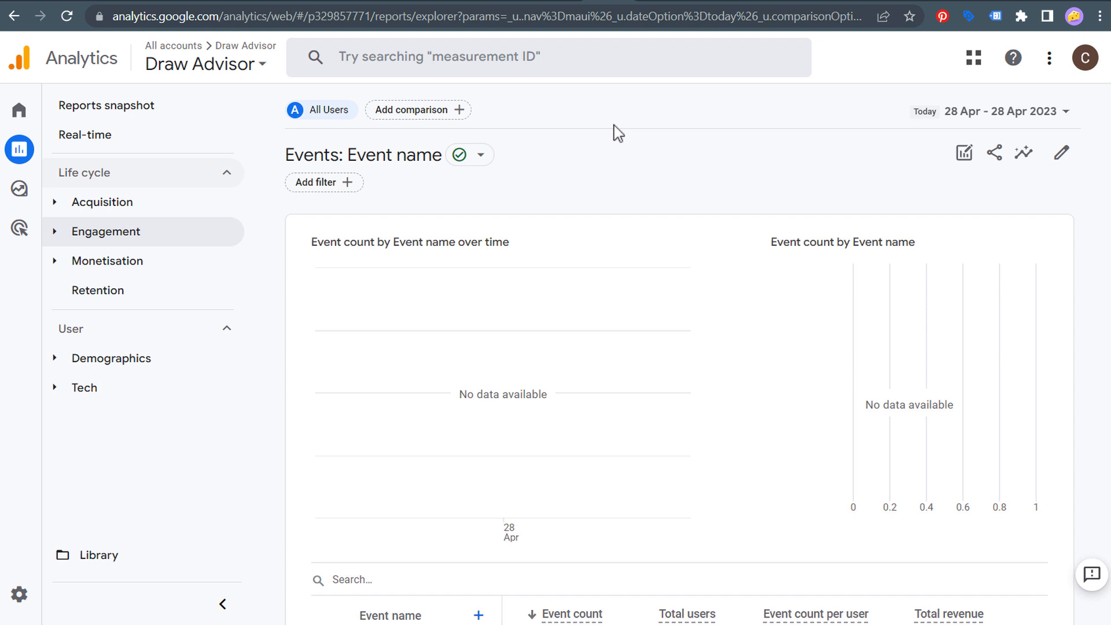
{"action": "left_click", "coordinate": [74, 238]}
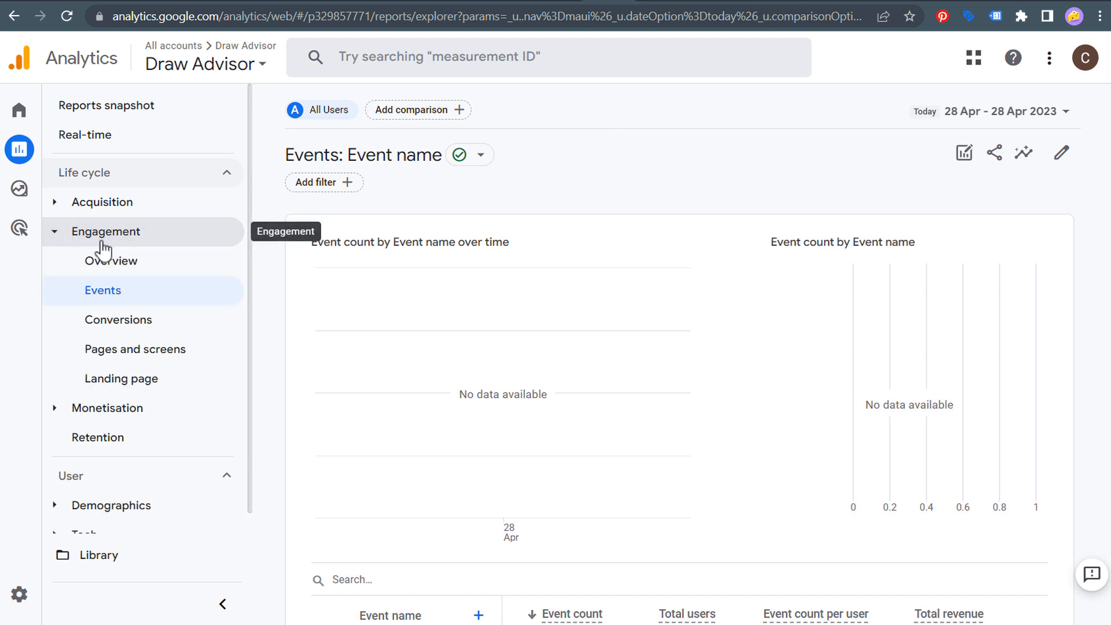
{"action": "left_click", "coordinate": [118, 330]}
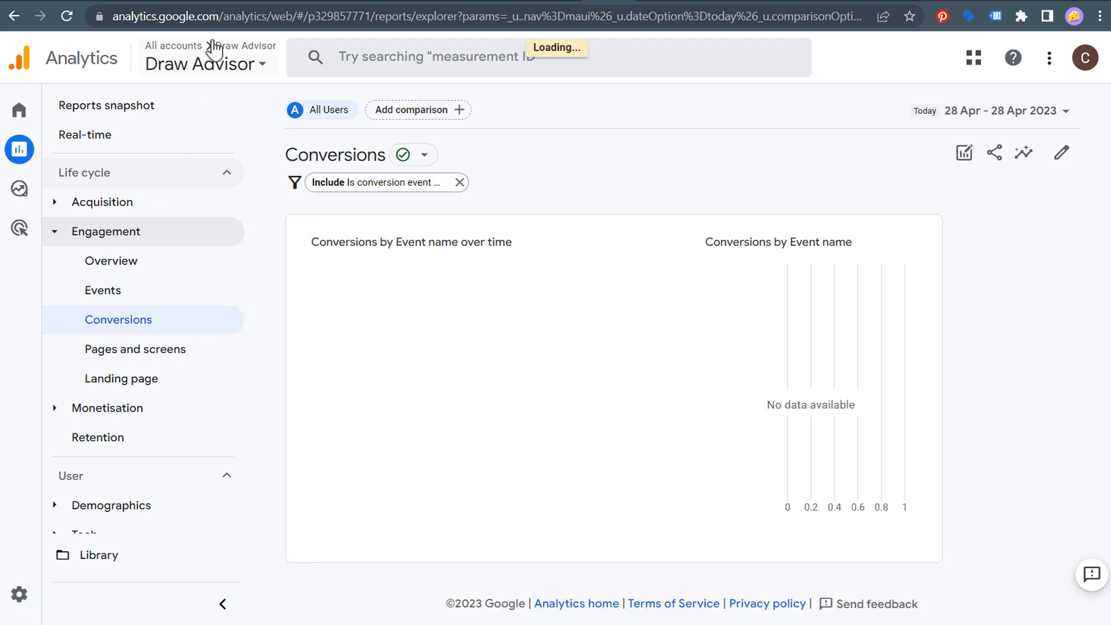
Check the Join Workshop button on the sign-up page and the event name in its Join Workshop Button tag in Tag Manager
{"action": "left_click", "coordinate": [205, 1]}
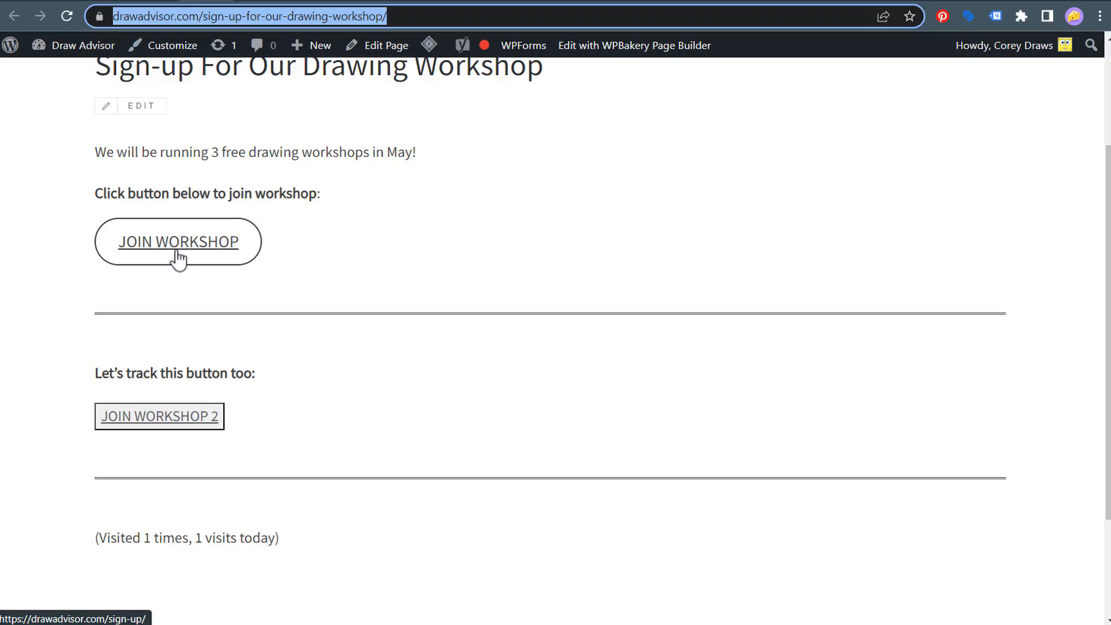
{"action": "left_click", "coordinate": [648, 2]}
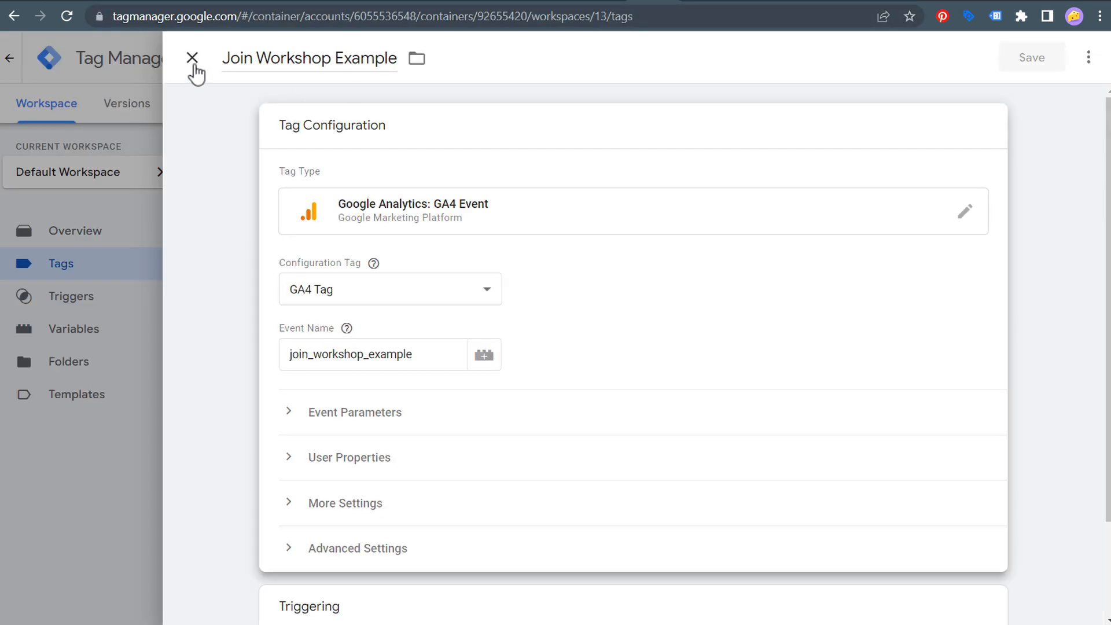
{"action": "left_click", "coordinate": [192, 58]}
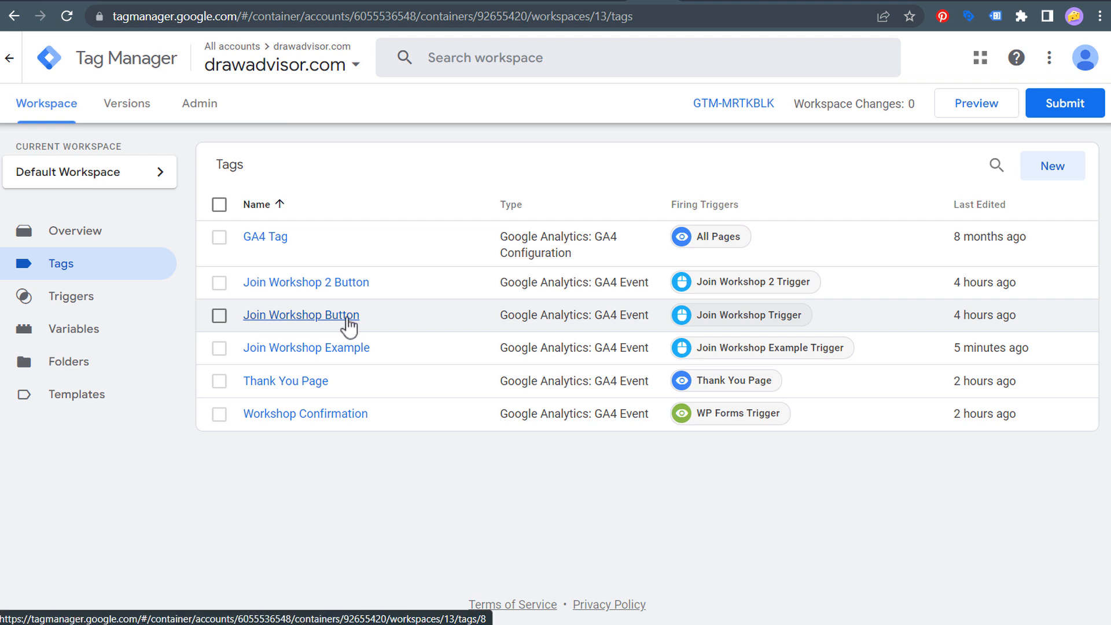
{"action": "left_click", "coordinate": [295, 323]}
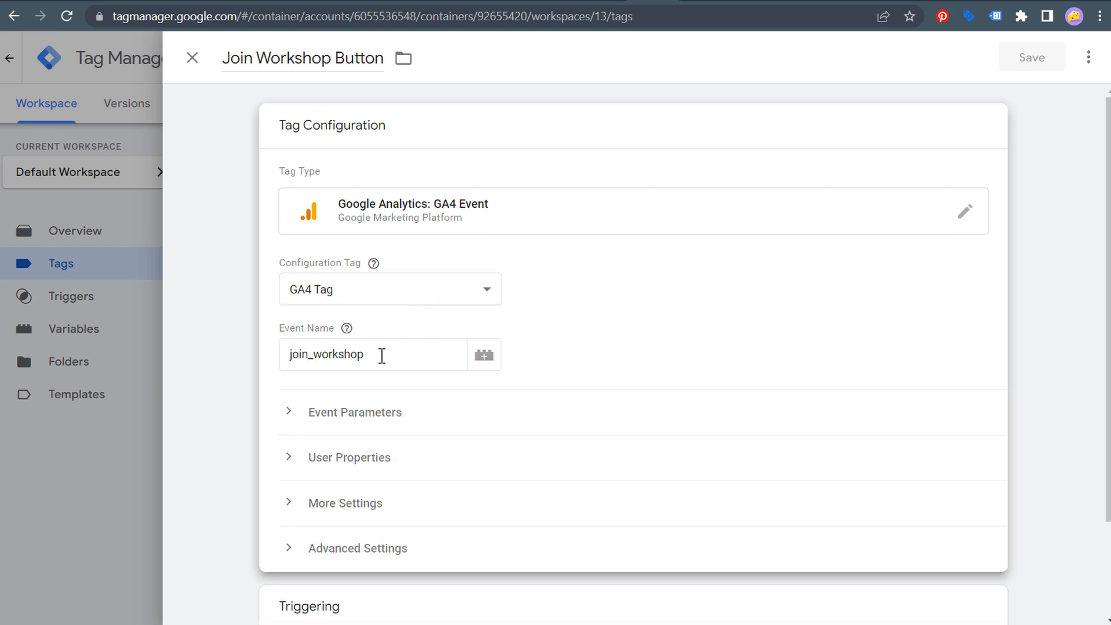
{"action": "left_click_drag", "start_coordinate": [381, 356], "coordinate": [234, 354]}
{"action": "left_click", "coordinate": [234, 354]}
{"action": "left_click", "coordinate": [354, 315]}
{"action": "double_click", "coordinate": [343, 361]}
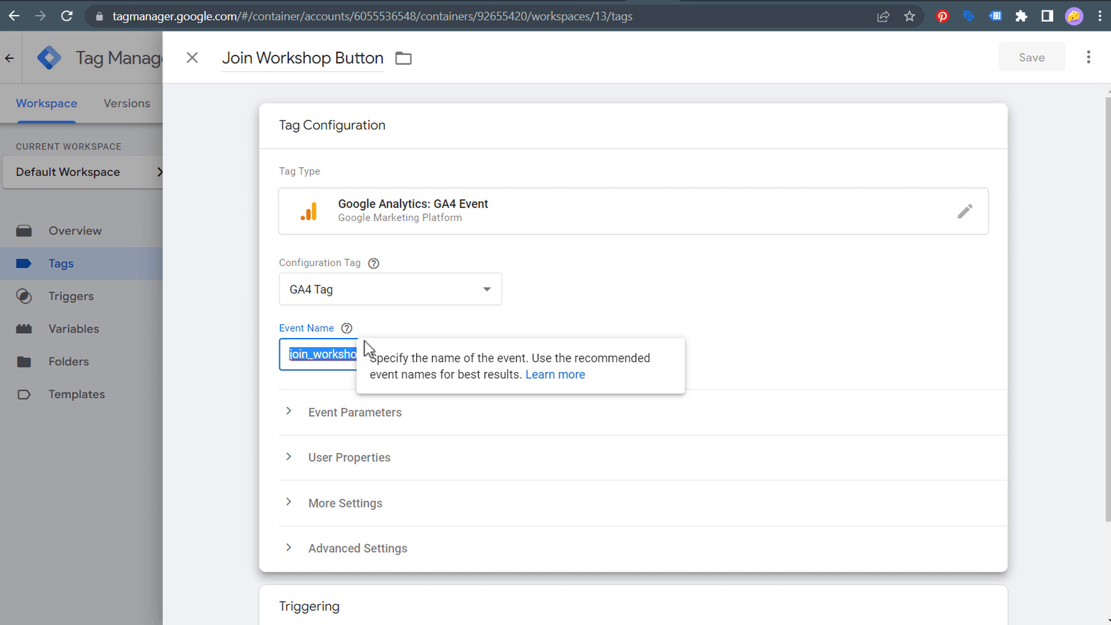
Switch to Google Analytics and open the conversion events list in the Draw Advisor property's admin settings
{"action": "left_click", "coordinate": [607, 1]}
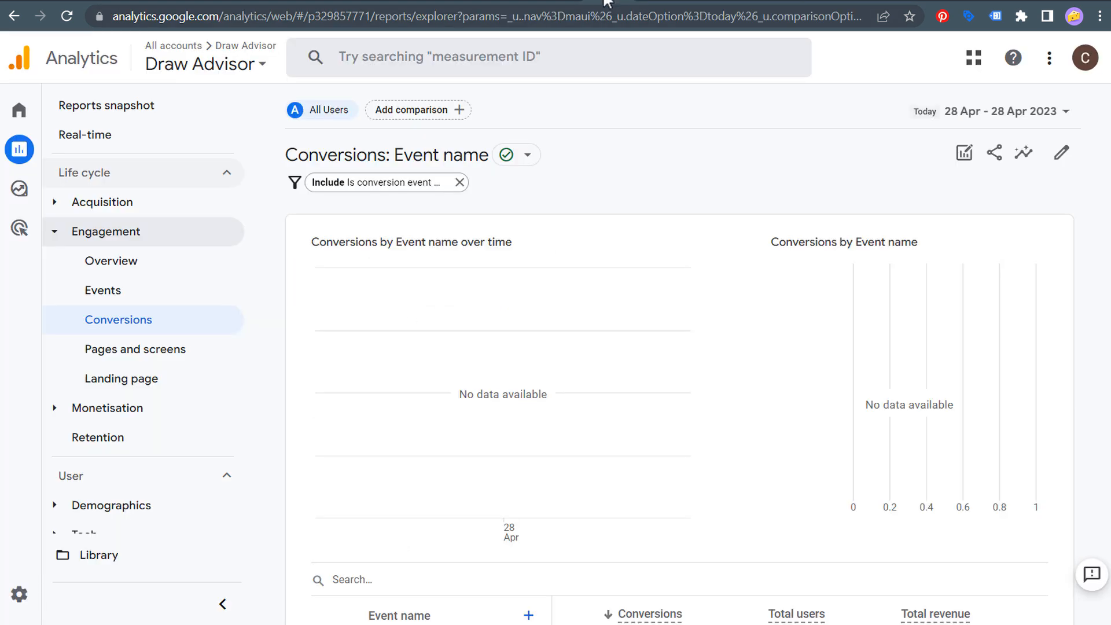
{"action": "left_click_drag", "start_coordinate": [300, 155], "coordinate": [443, 155]}
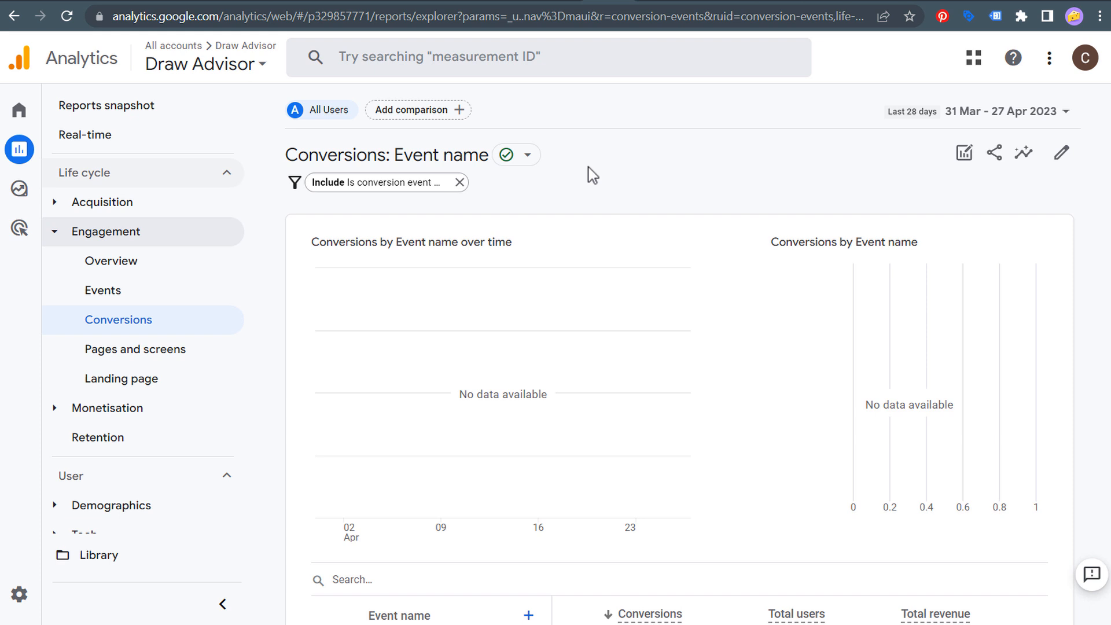
{"action": "left_click", "coordinate": [19, 596]}
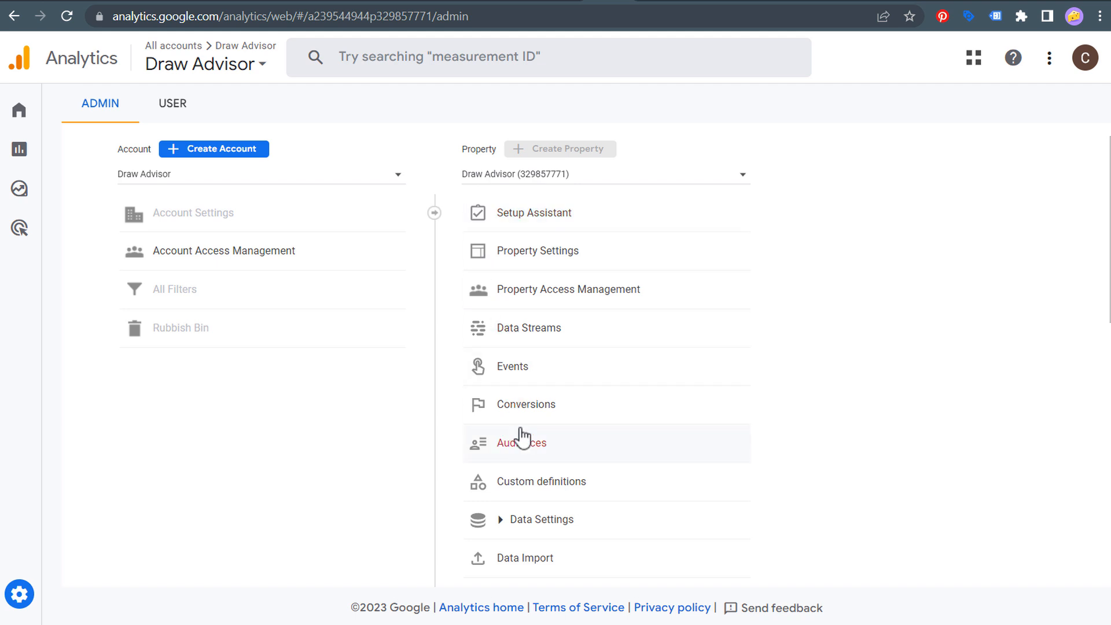
{"action": "left_click", "coordinate": [541, 414]}
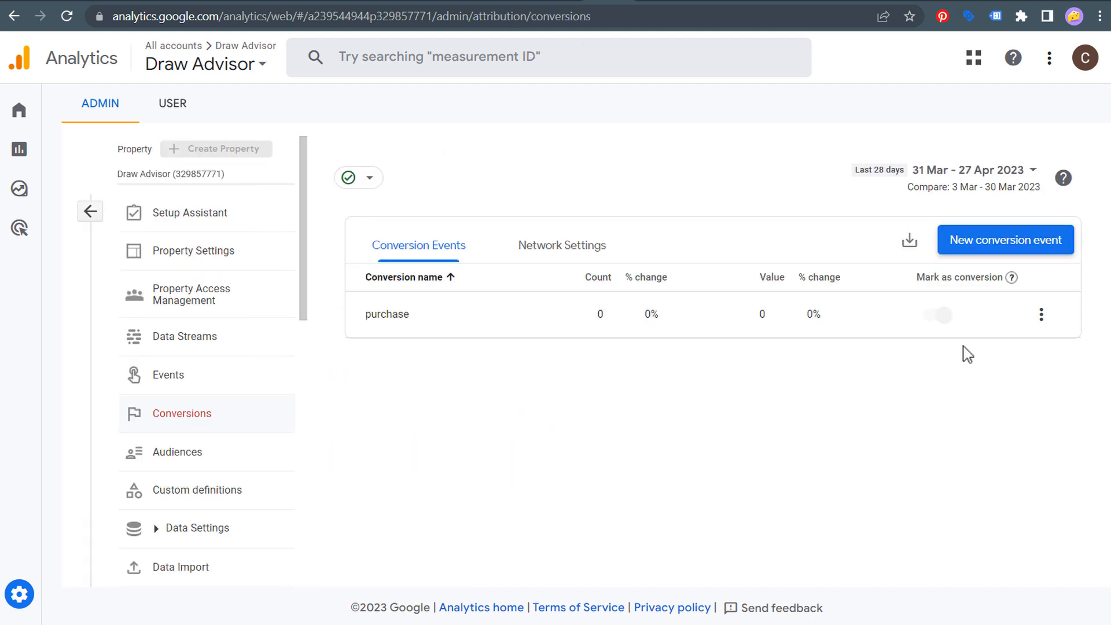
Create and save a new conversion event named join_workshop, checking the matching button on the sign-up page before saving
{"action": "left_click", "coordinate": [987, 246]}
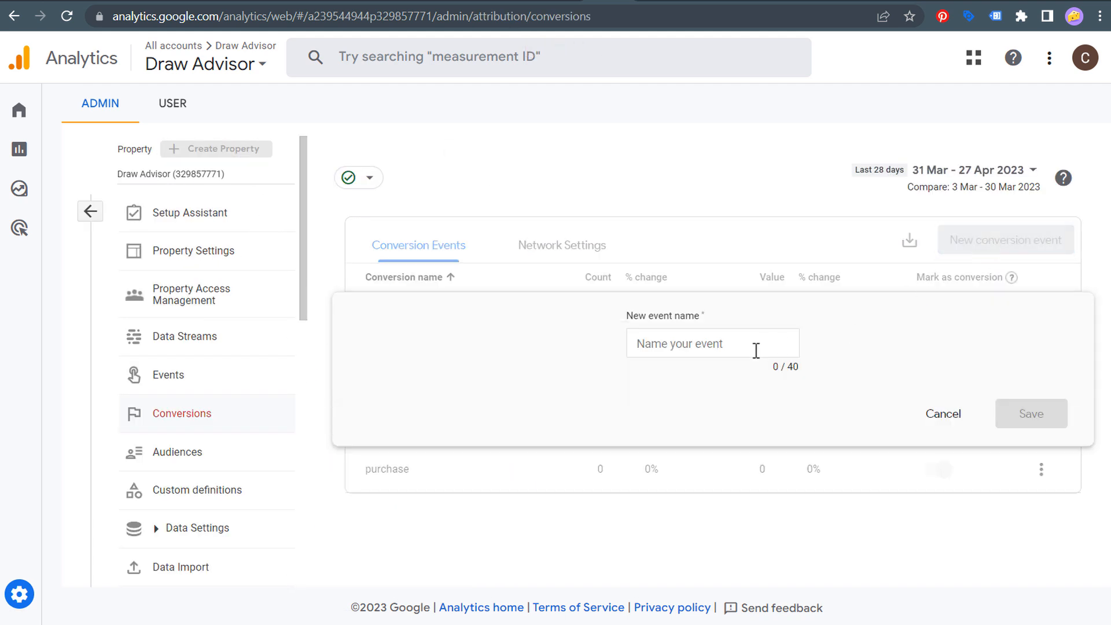
{"action": "left_click", "coordinate": [715, 347]}
{"action": "type", "text": "join_workshop"}
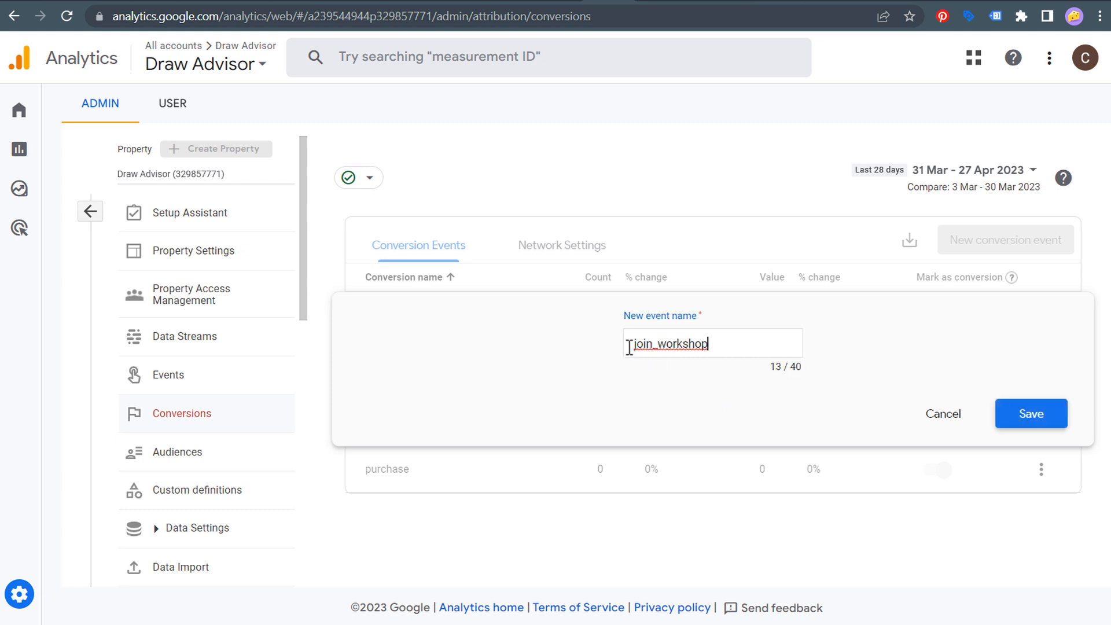
{"action": "left_click_drag", "start_coordinate": [636, 346], "coordinate": [696, 343]}
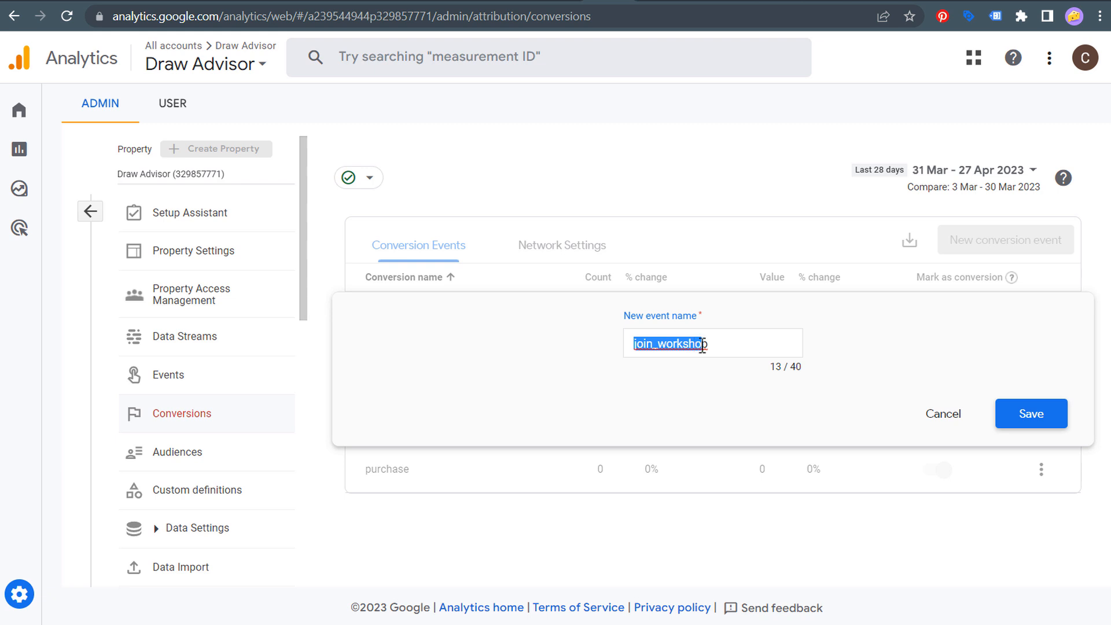
{"action": "left_click", "coordinate": [709, 346]}
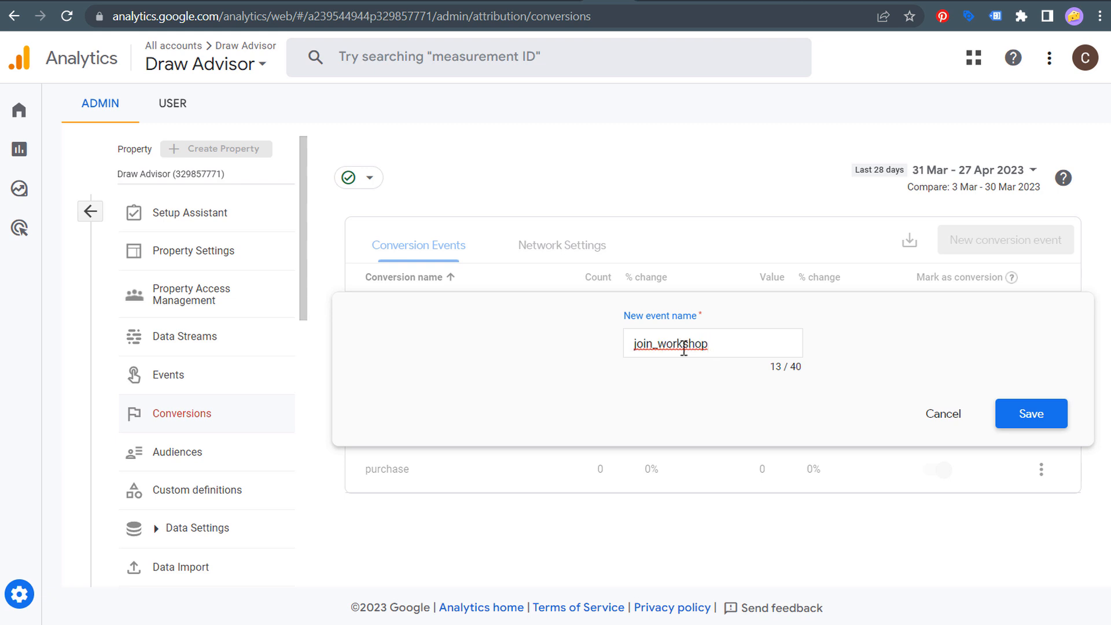
{"action": "left_click", "coordinate": [218, 3]}
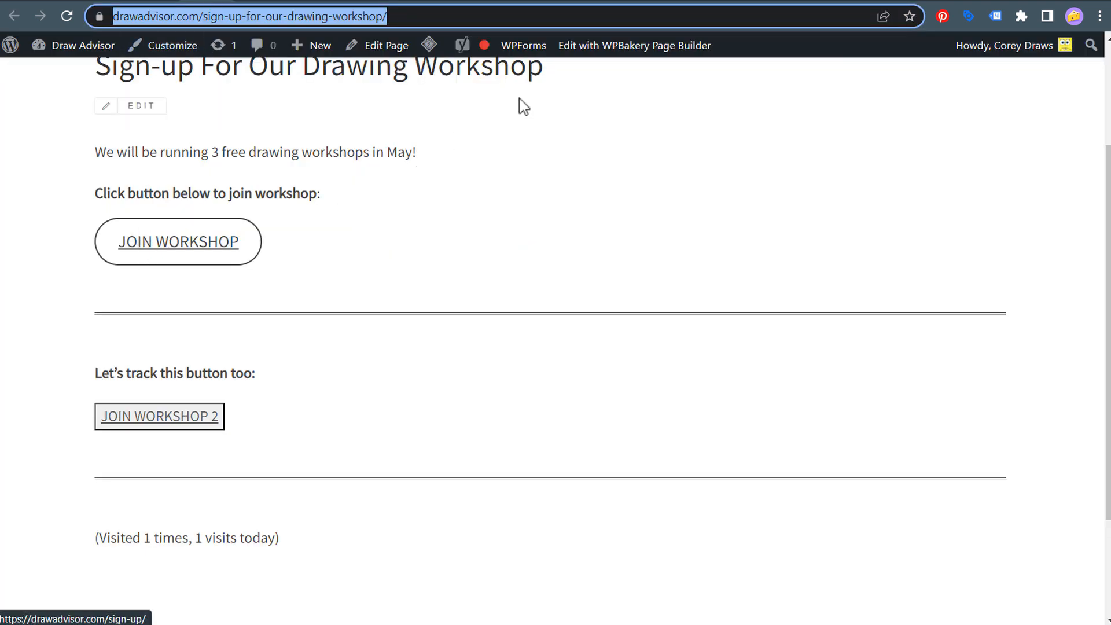
{"action": "left_click", "coordinate": [615, 4]}
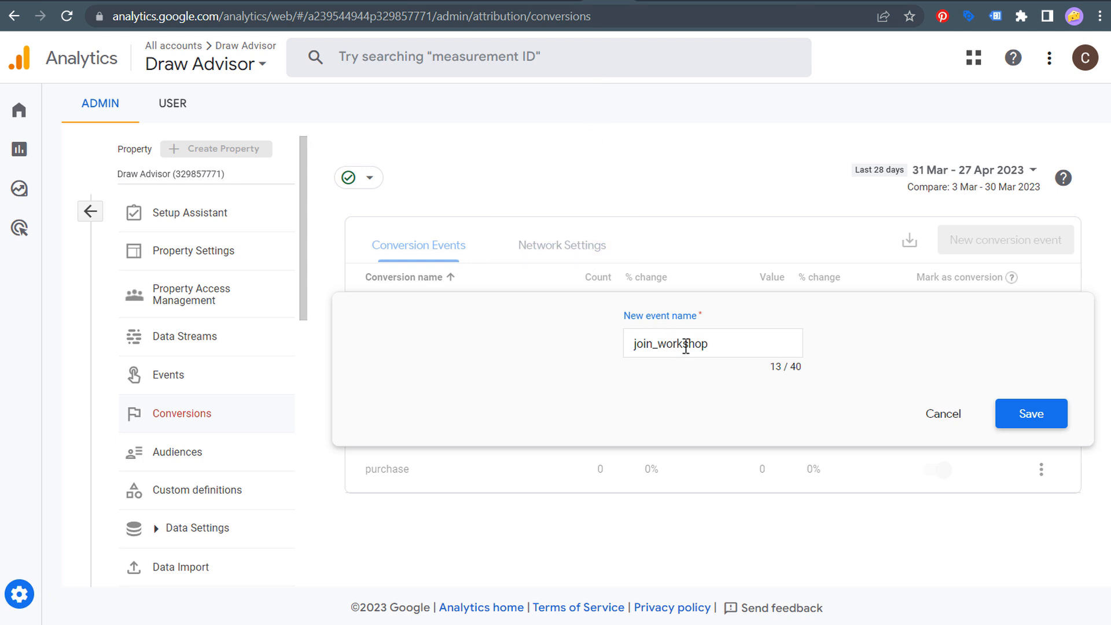
{"action": "left_click", "coordinate": [1029, 422]}
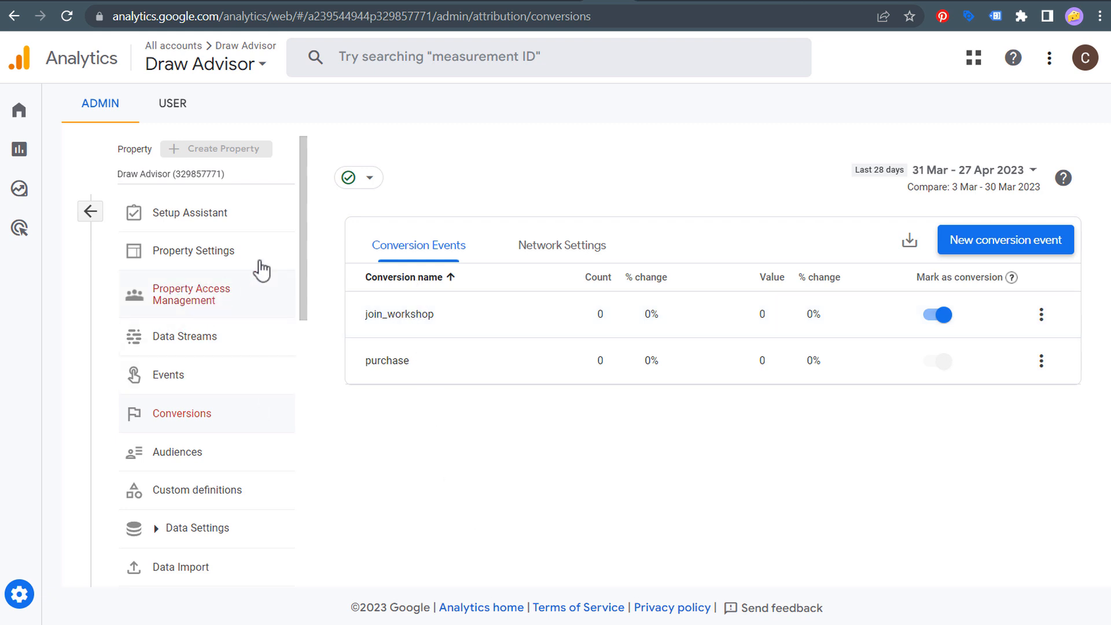
View the property's Google Ads links in the admin settings and switch to the Google Ads conversions summary
{"action": "left_click_drag", "start_coordinate": [302, 185], "coordinate": [304, 445]}
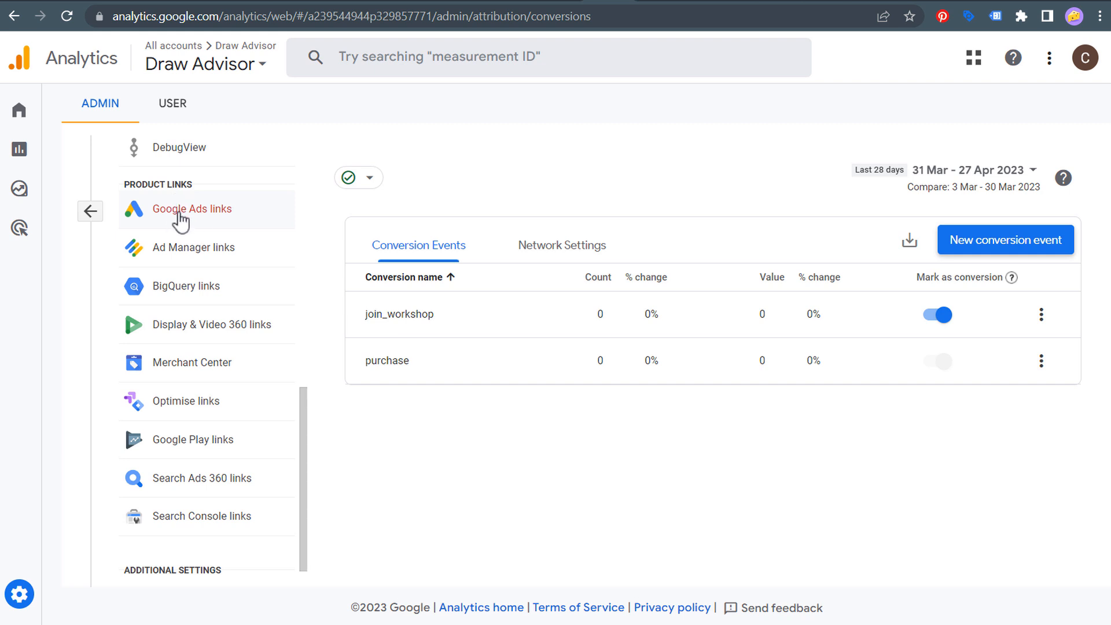
{"action": "left_click", "coordinate": [176, 217]}
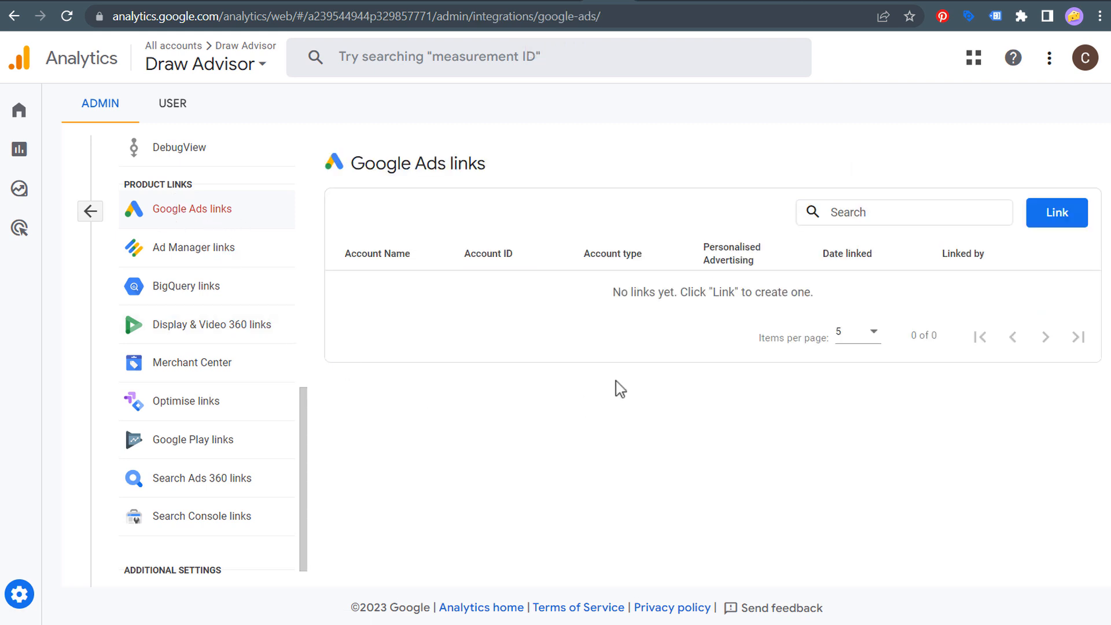
{"action": "left_click", "coordinate": [868, 2]}
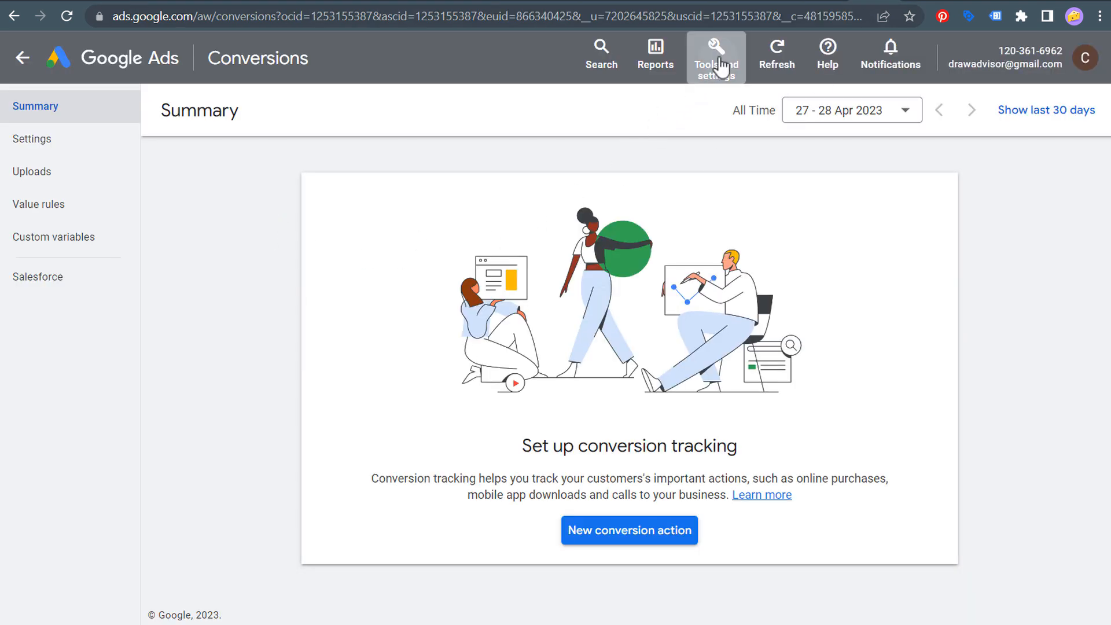
Link the Draw Advisor Google Analytics (GA4) property through the linked accounts, with import of Google Analytics audiences enabled
{"action": "left_click", "coordinate": [720, 67]}
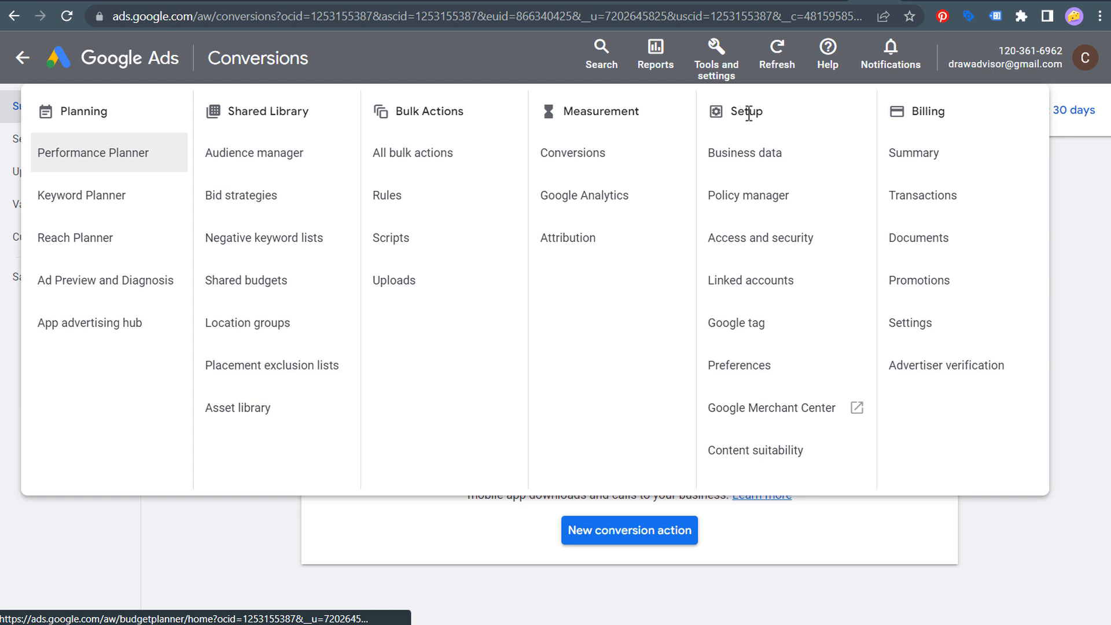
{"action": "left_click", "coordinate": [749, 284]}
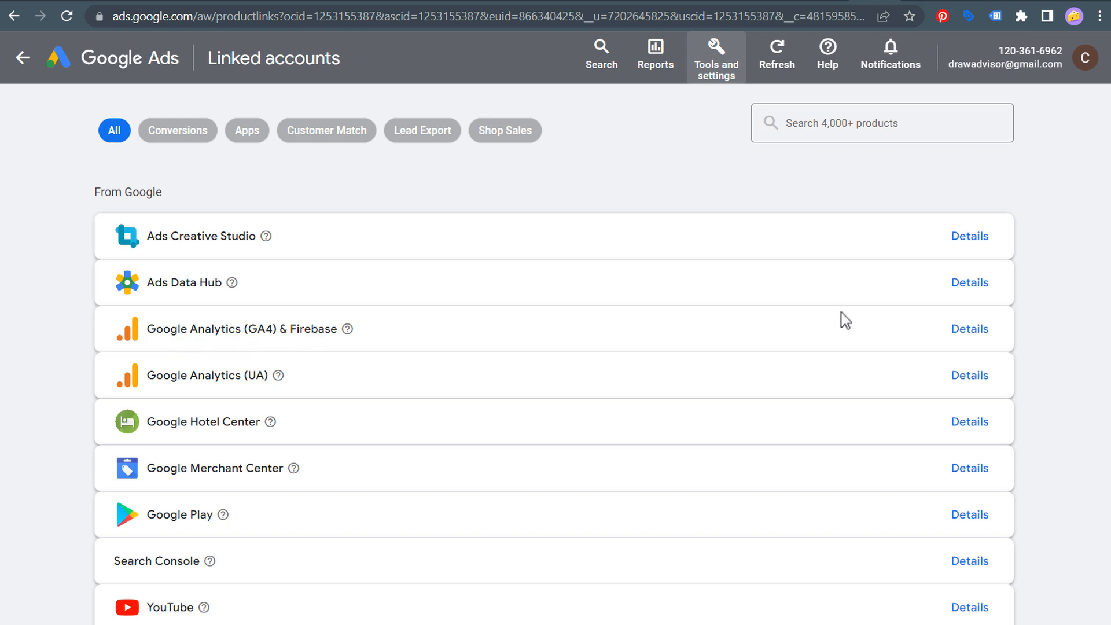
{"action": "left_click", "coordinate": [974, 334]}
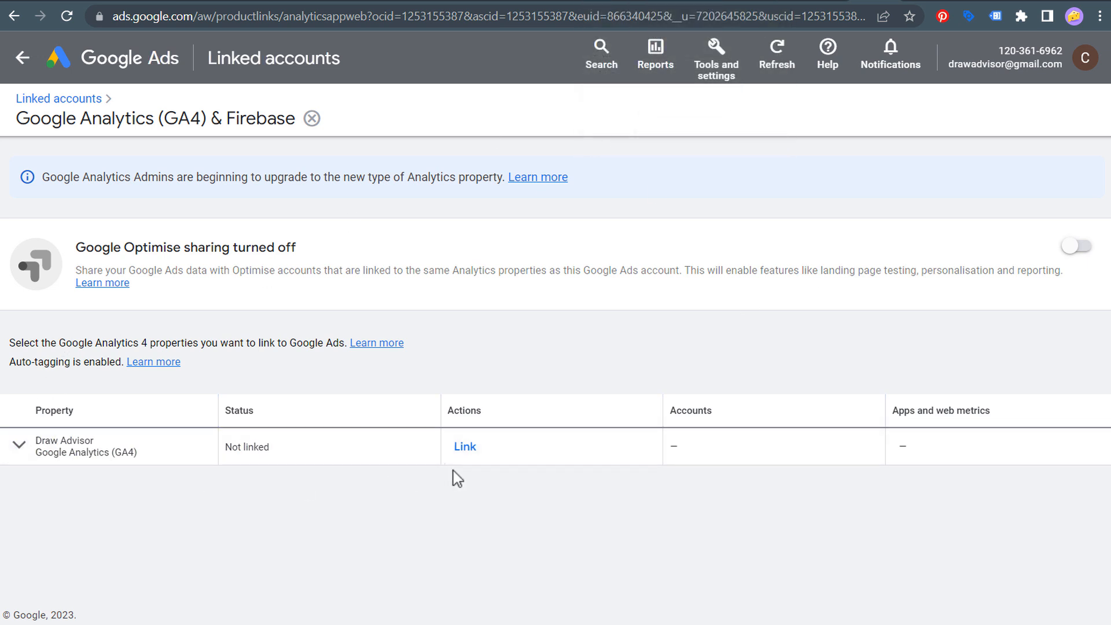
{"action": "left_click", "coordinate": [467, 455]}
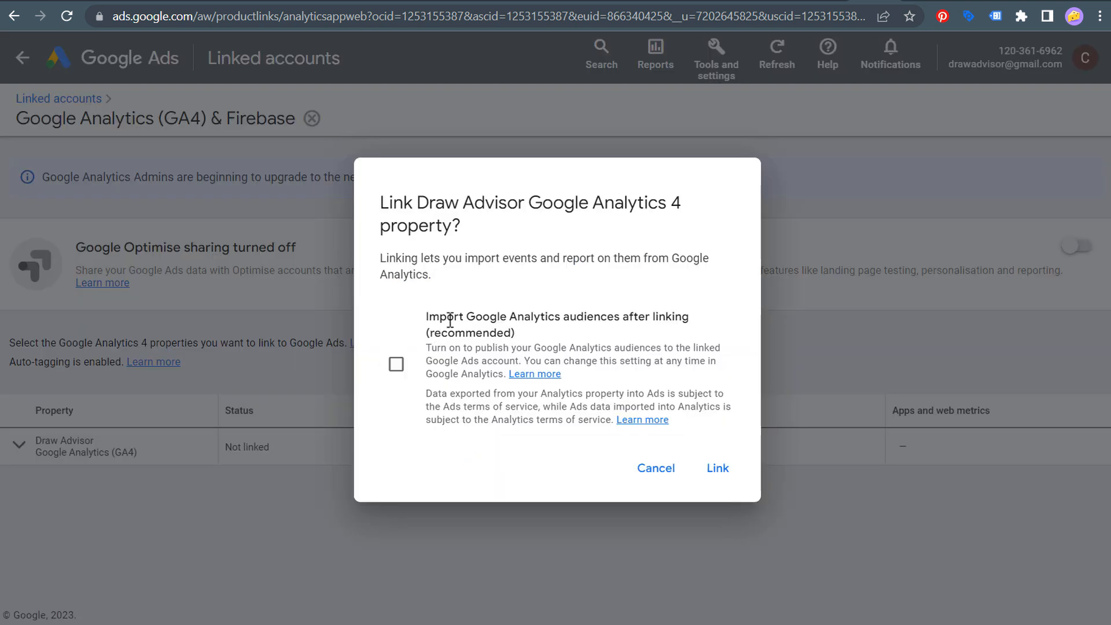
{"action": "left_click_drag", "start_coordinate": [450, 320], "coordinate": [650, 314]}
{"action": "left_click", "coordinate": [603, 324]}
{"action": "left_click", "coordinate": [397, 364]}
{"action": "left_click", "coordinate": [717, 468]}
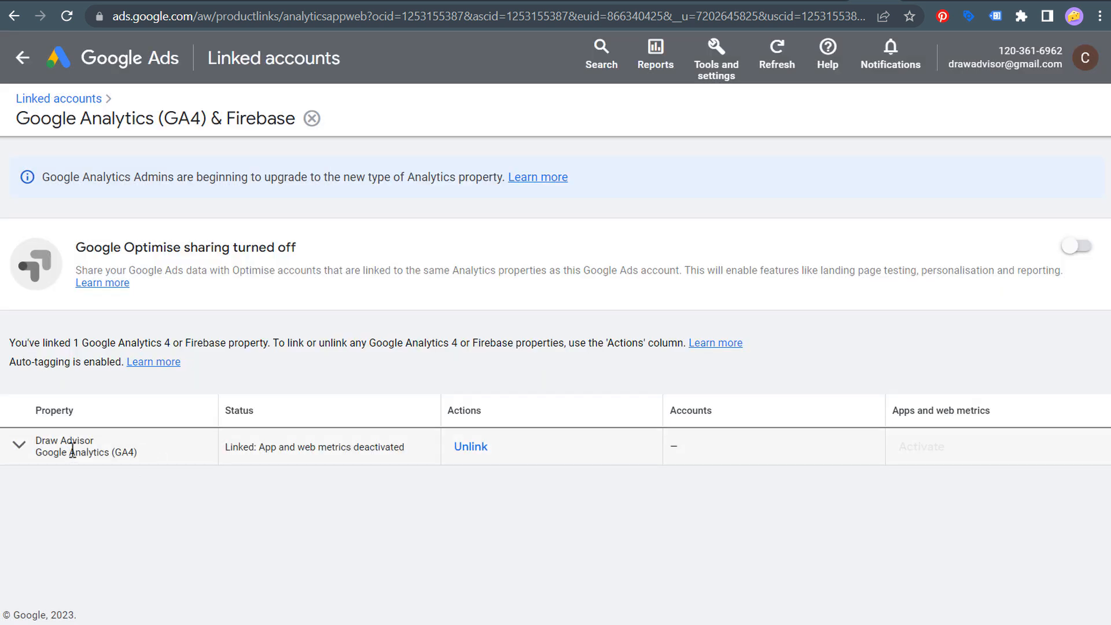
Switch to Google Analytics, reload the Google Ads links list to check the new link, and return to Google Ads
{"action": "left_click", "coordinate": [612, 2]}
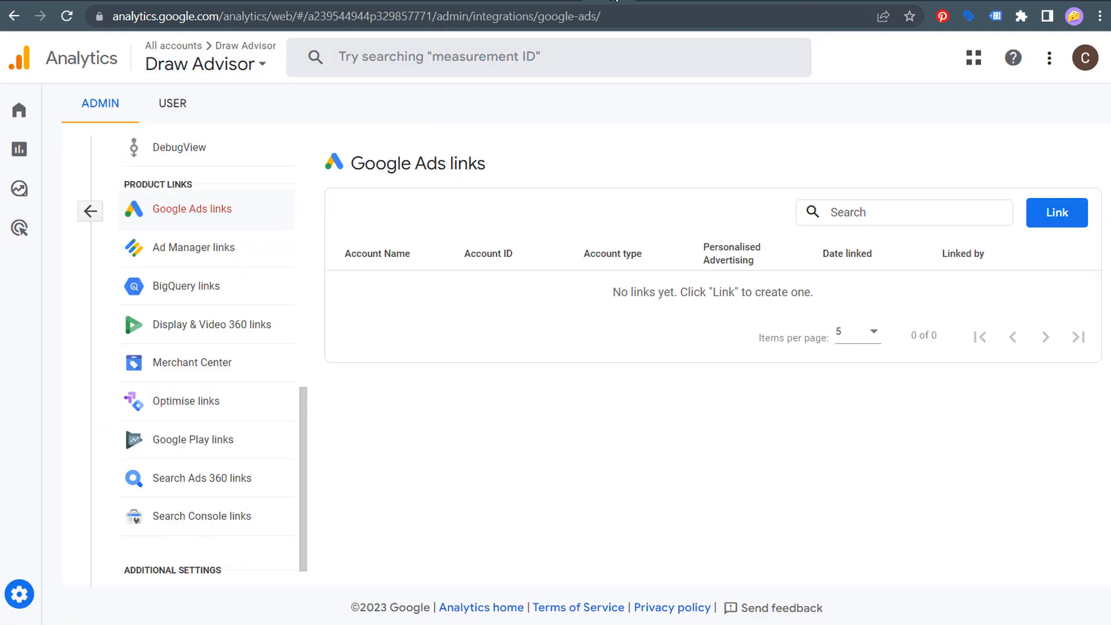
{"action": "left_click", "coordinate": [67, 16]}
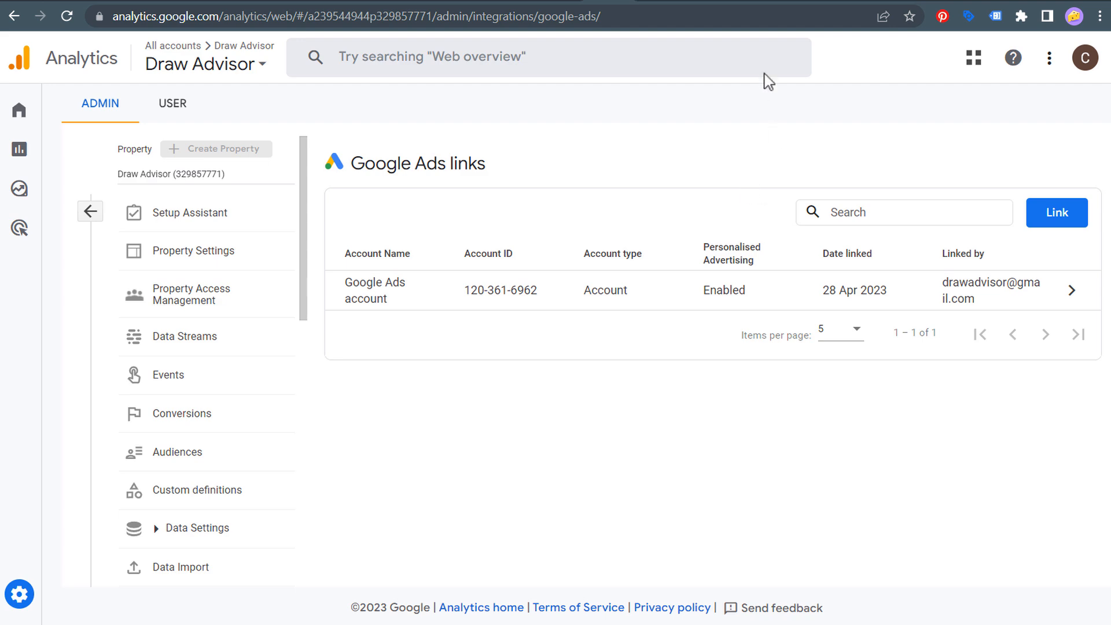
{"action": "left_click", "coordinate": [867, 5]}
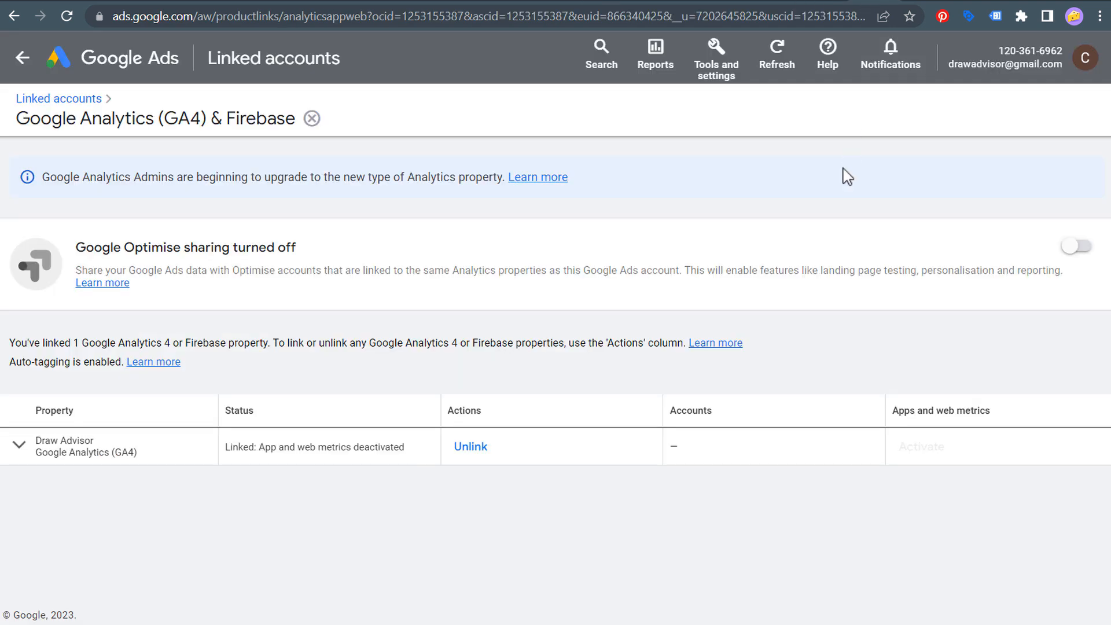
Try to create a new conversion action by importing web events from Google Analytics 4 properties
{"action": "left_click", "coordinate": [717, 69]}
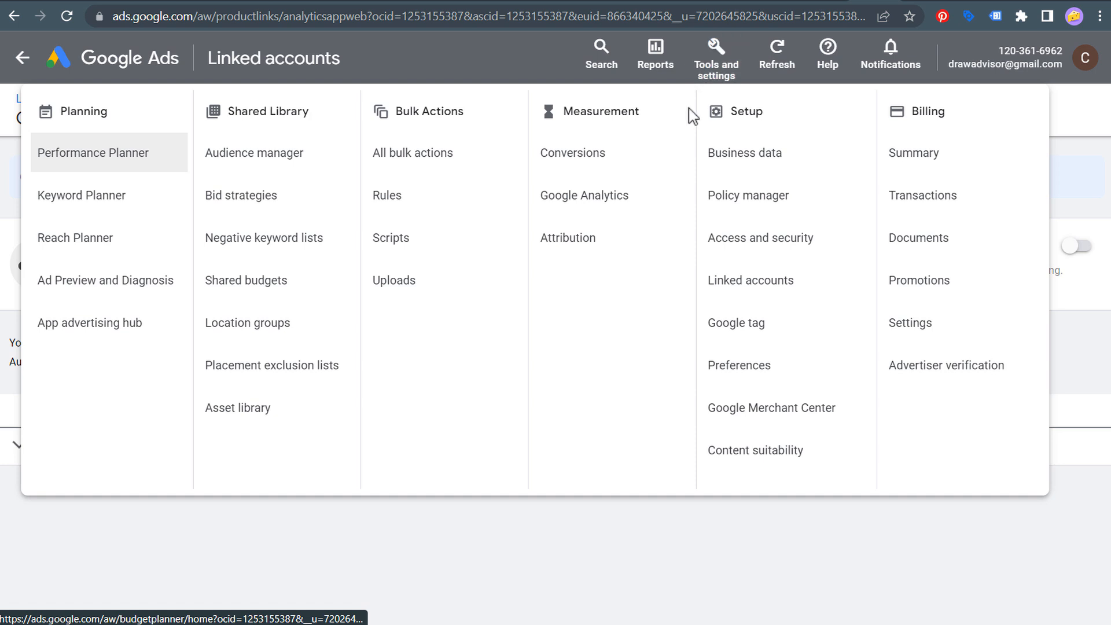
{"action": "left_click", "coordinate": [579, 158]}
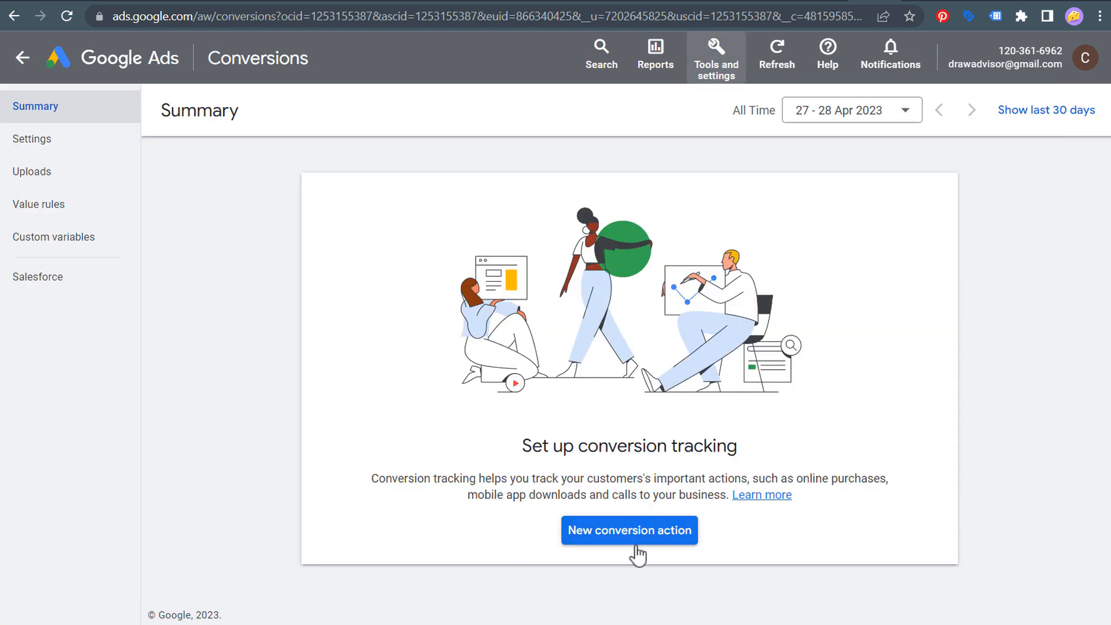
{"action": "left_click", "coordinate": [585, 529]}
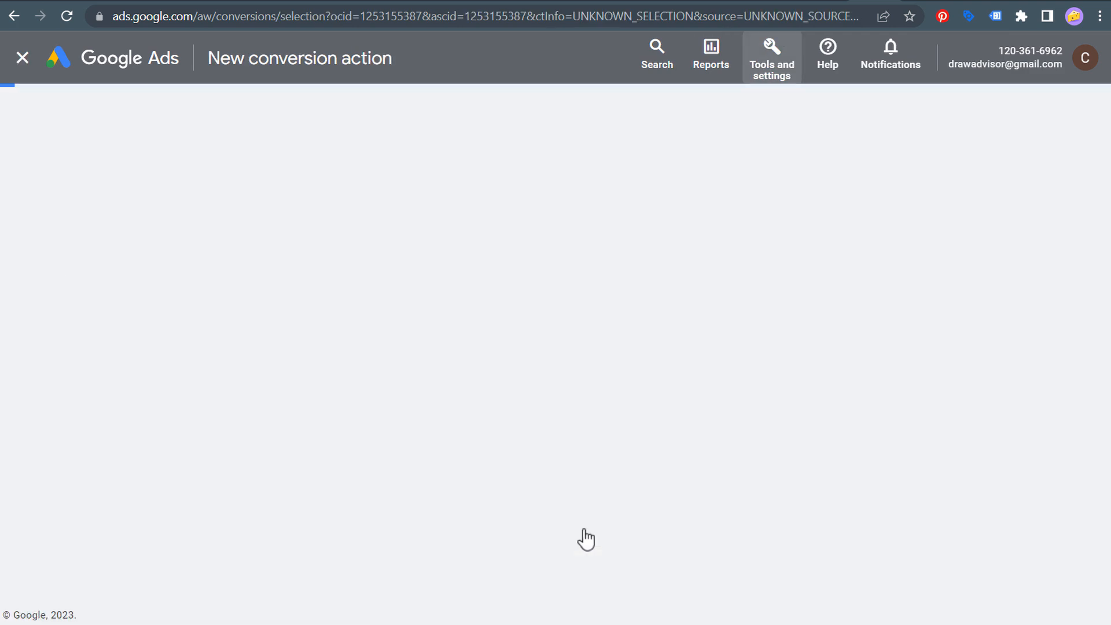
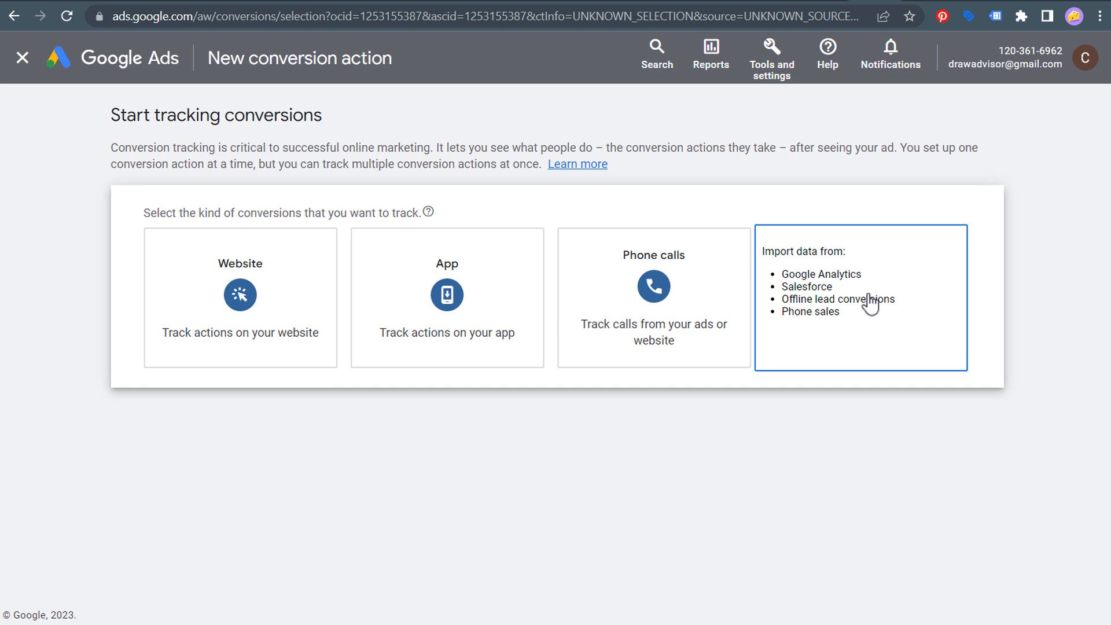
{"action": "left_click", "coordinate": [867, 301]}
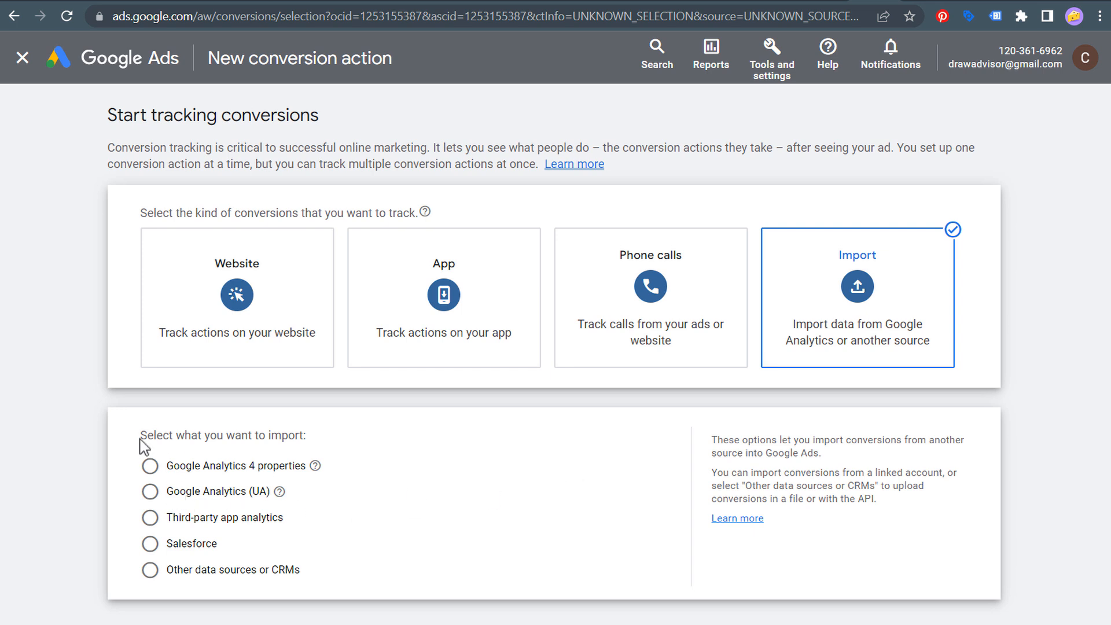
{"action": "left_click_drag", "start_coordinate": [148, 437], "coordinate": [276, 437]}
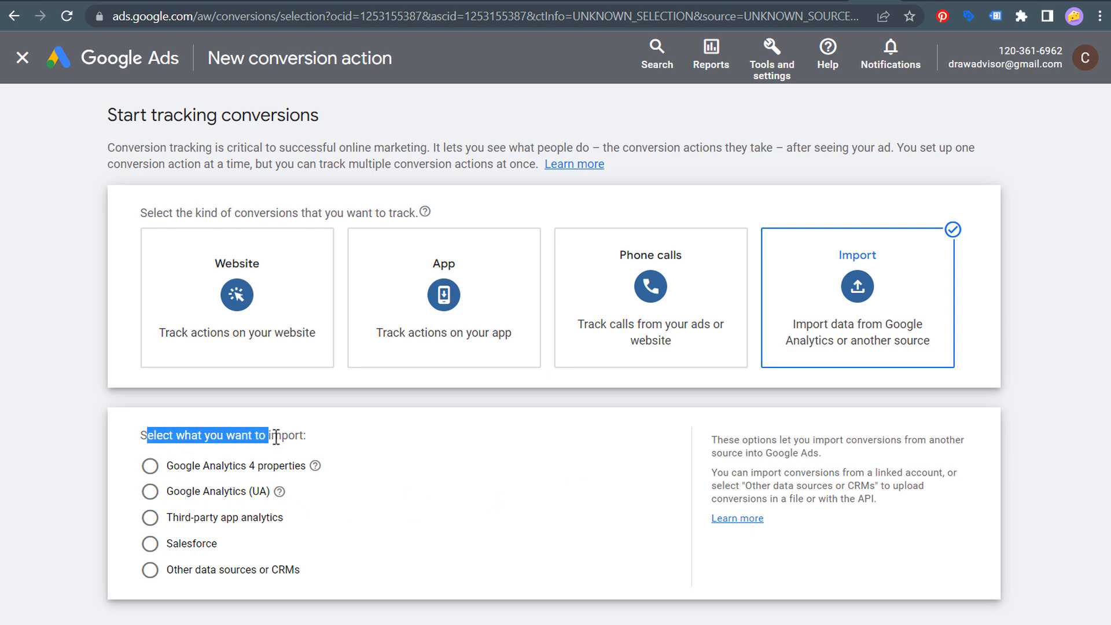
{"action": "left_click", "coordinate": [151, 466]}
{"action": "scroll", "coordinate": [348, 451], "scroll_direction": "down", "scroll_amount": 3}
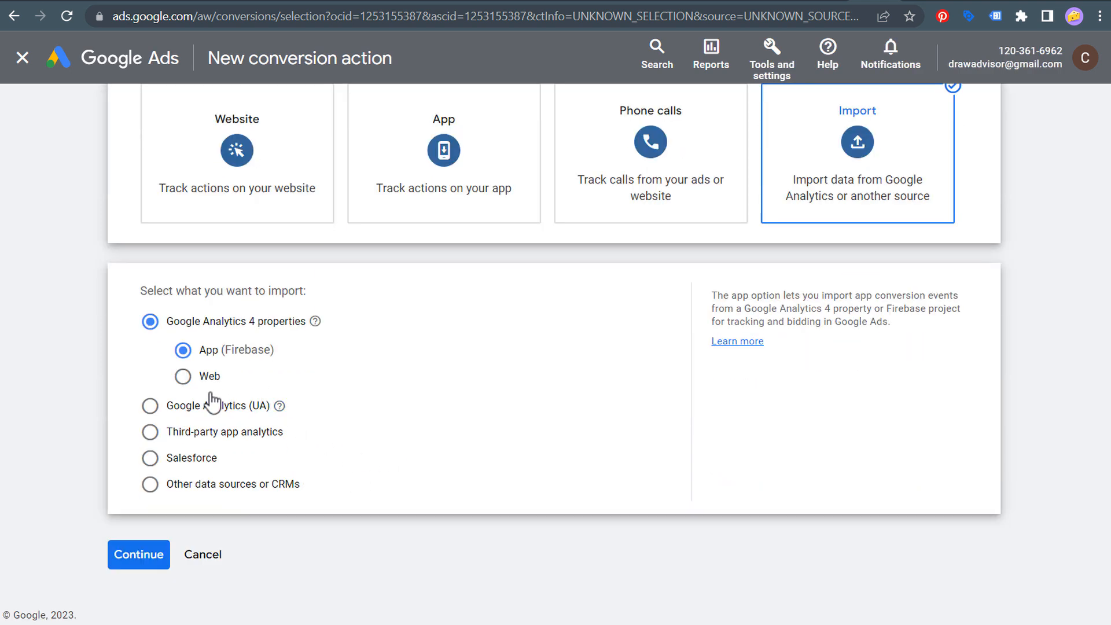
{"action": "left_click", "coordinate": [183, 376]}
{"action": "left_click", "coordinate": [143, 555]}
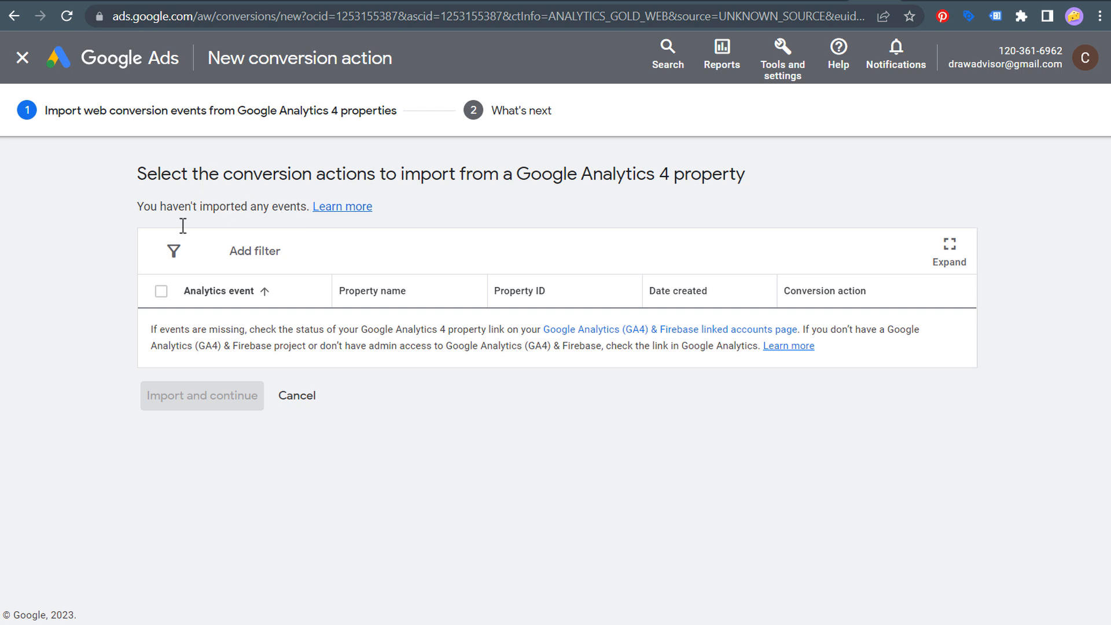
{"action": "left_click_drag", "start_coordinate": [150, 333], "coordinate": [534, 340]}
{"action": "left_click", "coordinate": [383, 347]}
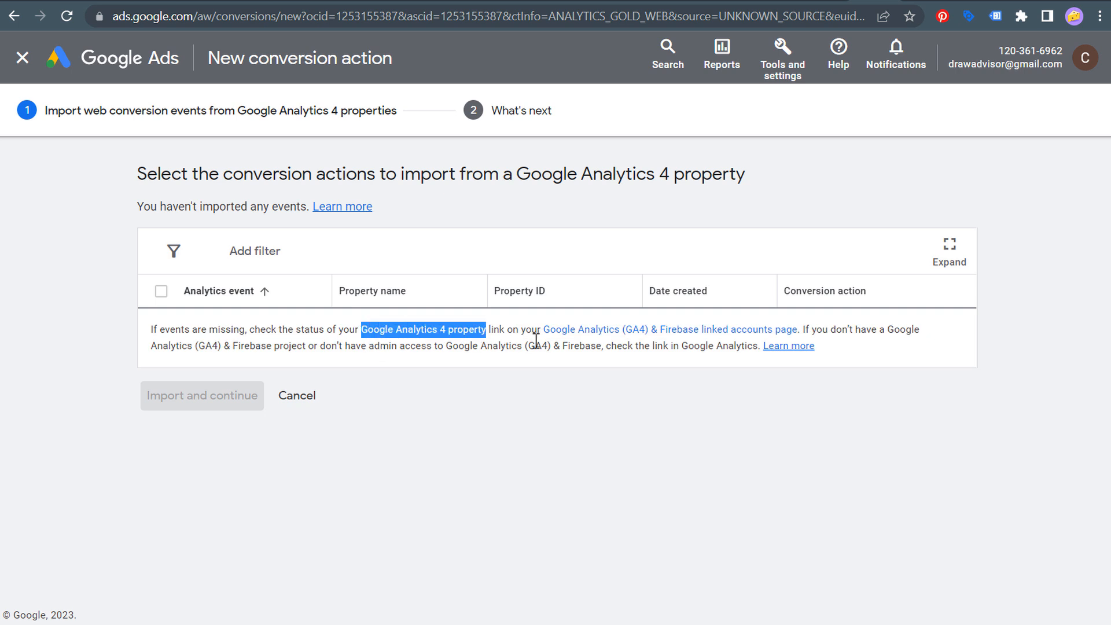
{"action": "left_click", "coordinate": [538, 340]}
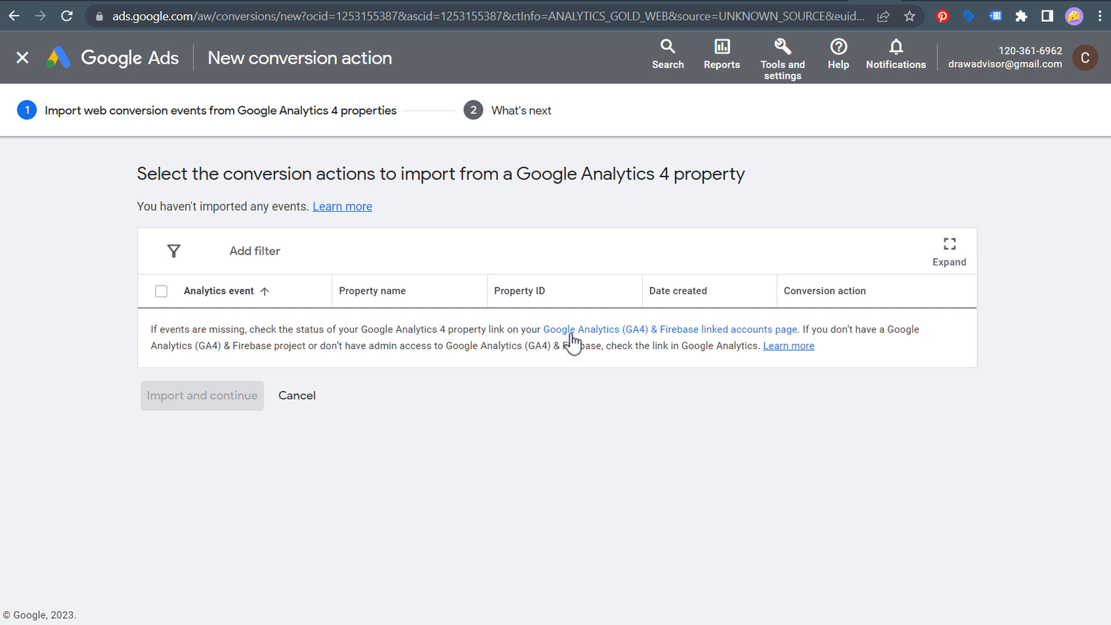
Activate app and web metrics for the Draw Advisor property on the Google Analytics (GA4) & Firebase linked accounts page
{"action": "left_click", "coordinate": [673, 333]}
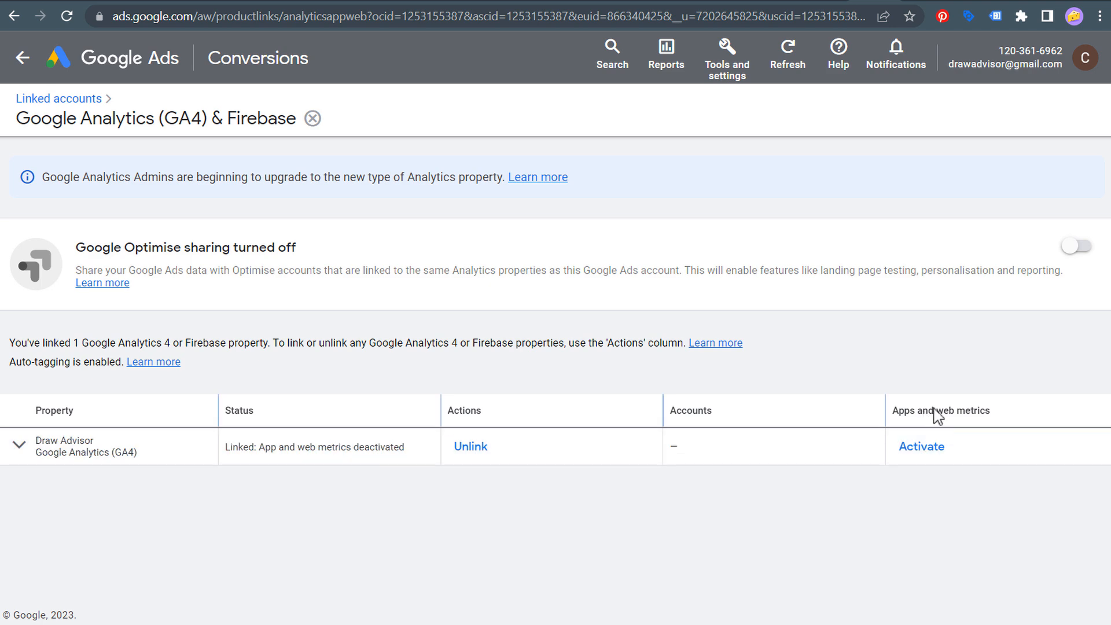
{"action": "left_click", "coordinate": [924, 447]}
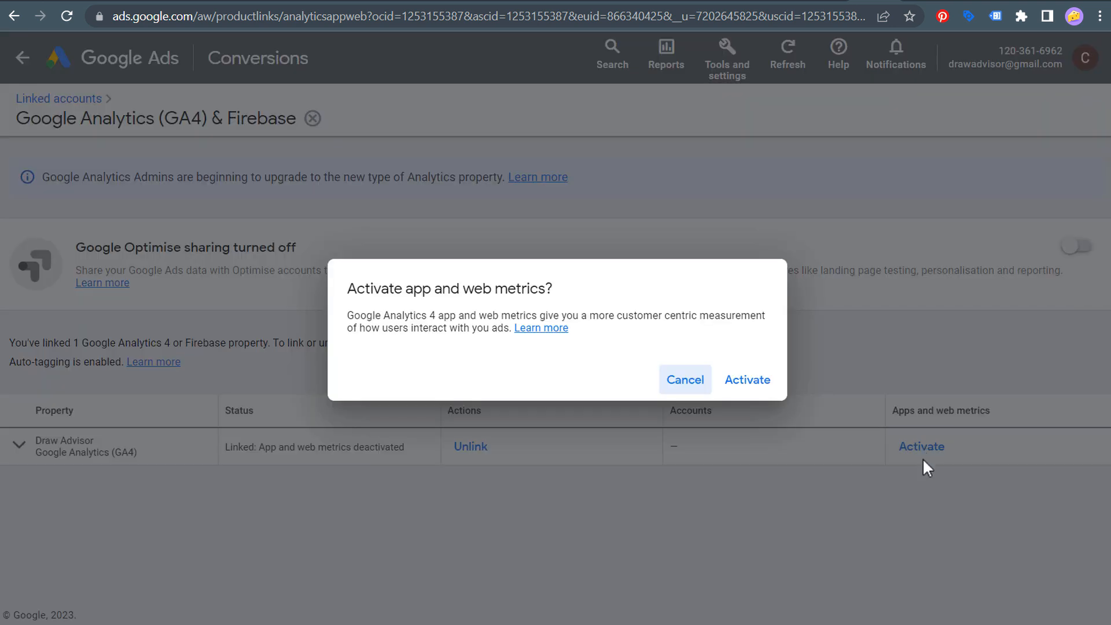
{"action": "left_click", "coordinate": [766, 378]}
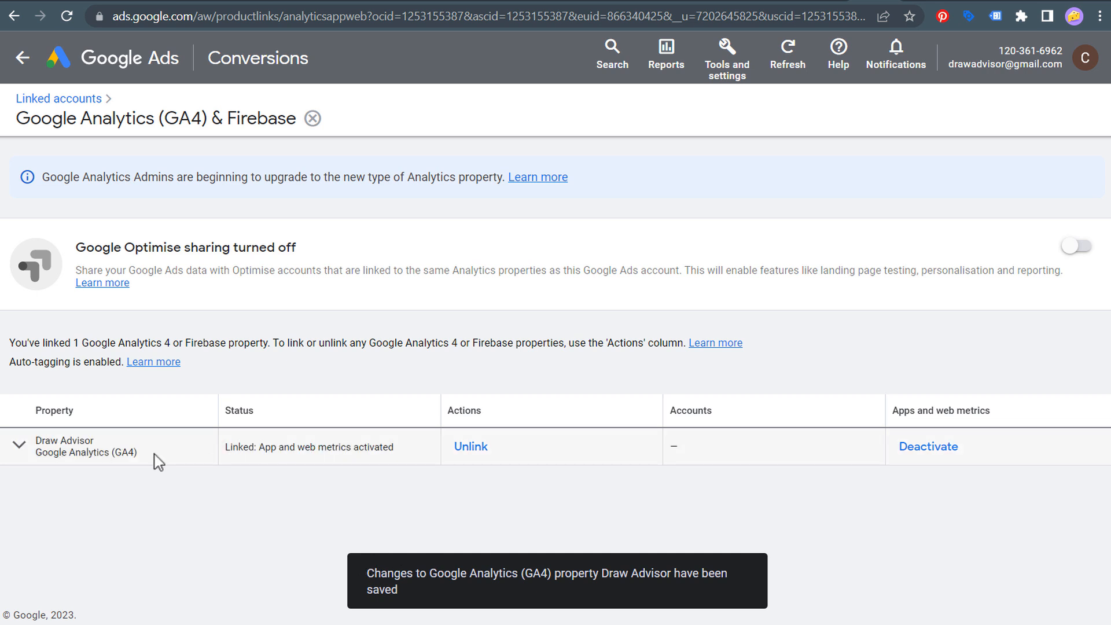
{"action": "left_click_drag", "start_coordinate": [228, 448], "coordinate": [405, 460]}
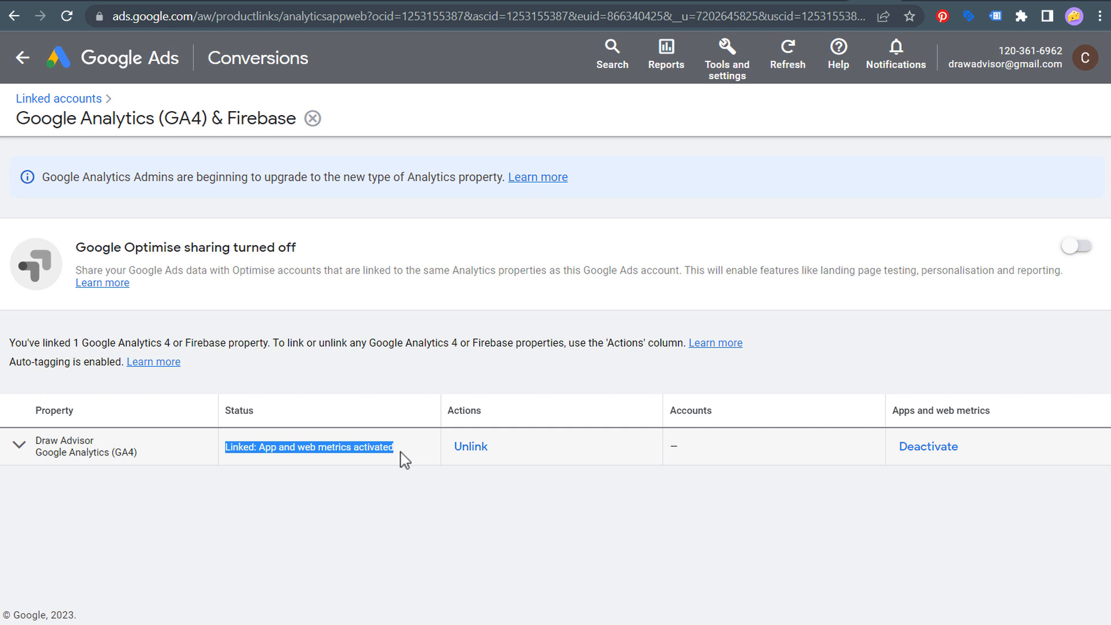
{"action": "left_click", "coordinate": [424, 491]}
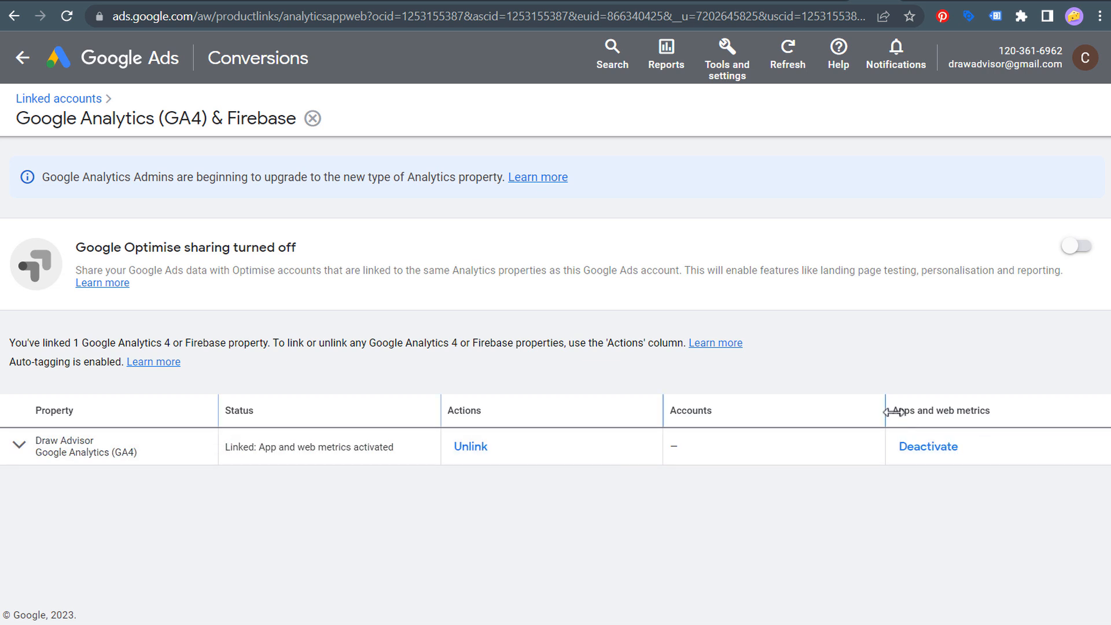
{"action": "mouse_move", "coordinate": [885, 412]}
{"action": "left_mouse_down"}
{"action": "mouse_move", "coordinate": [907, 412]}
{"action": "mouse_move", "coordinate": [885, 411]}
{"action": "left_mouse_up"}
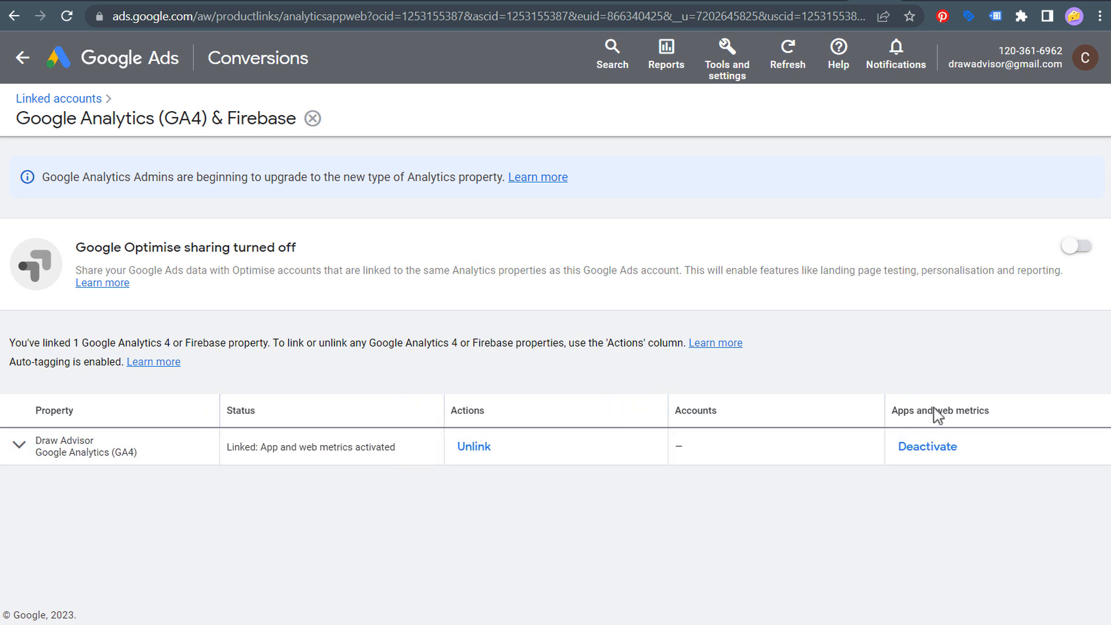
Start a new conversion action of the Import kind, using Google Analytics 4 properties with the Web option as the source
{"action": "left_click", "coordinate": [710, 70]}
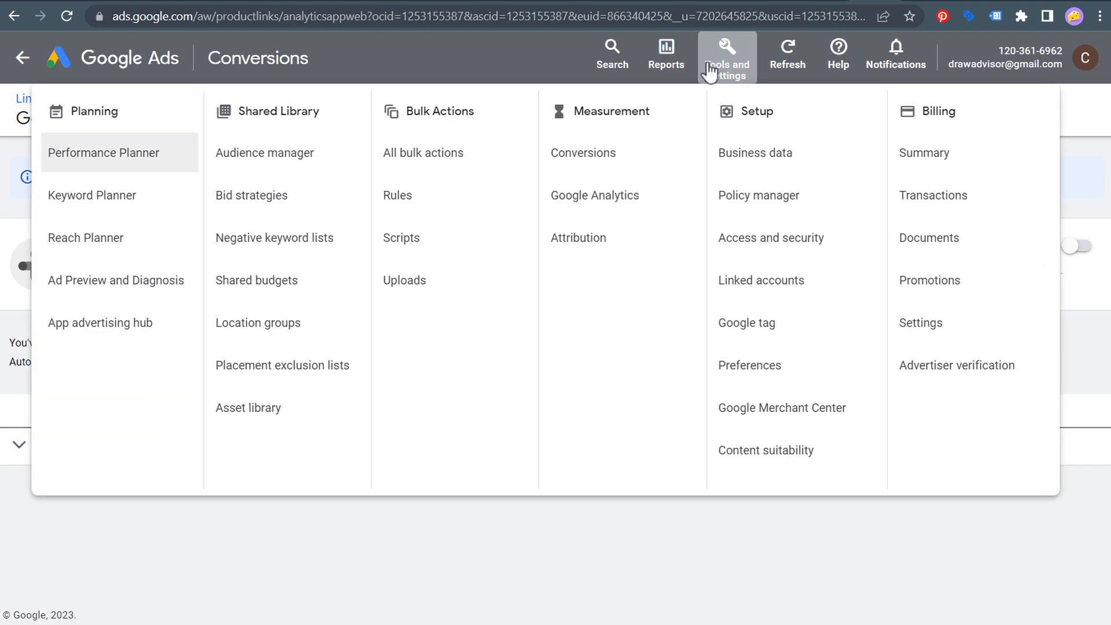
{"action": "left_click", "coordinate": [621, 153]}
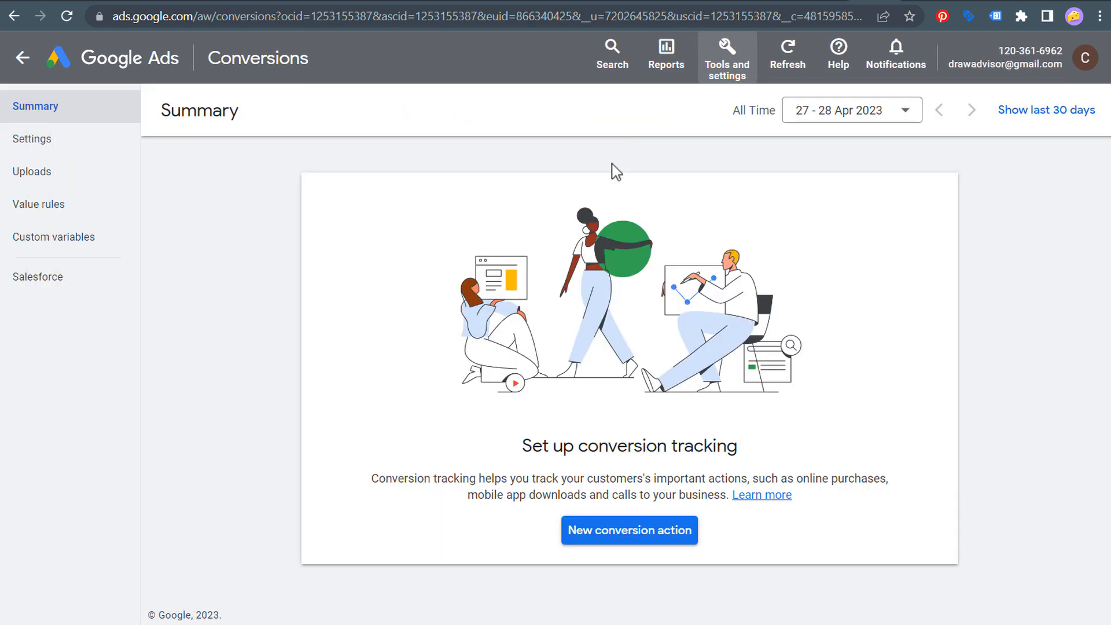
{"action": "left_click", "coordinate": [652, 542]}
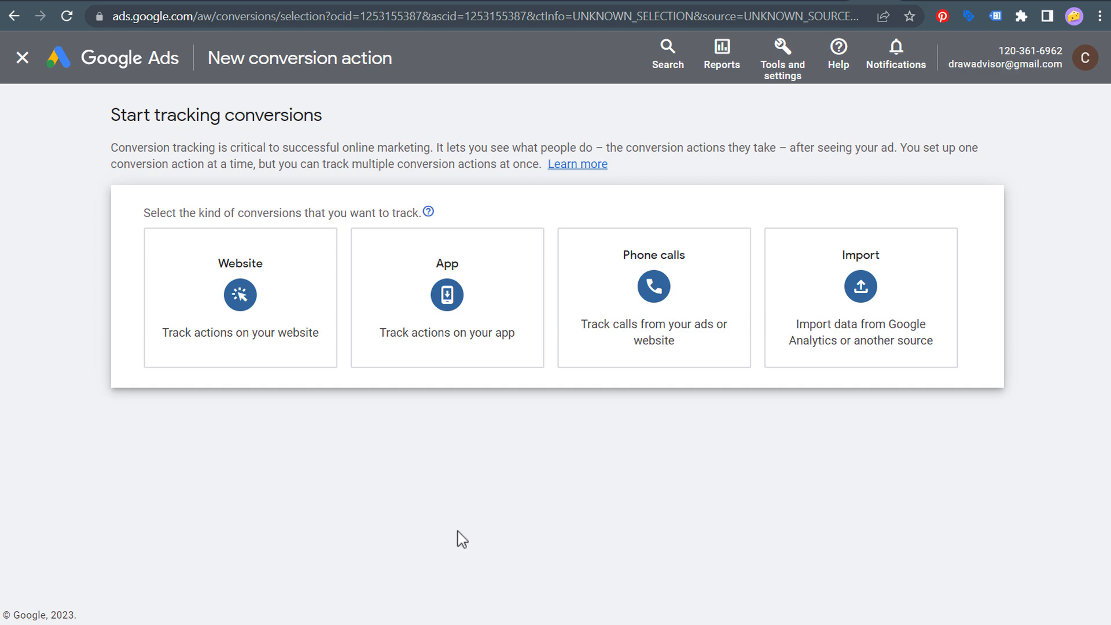
{"action": "left_click", "coordinate": [876, 326]}
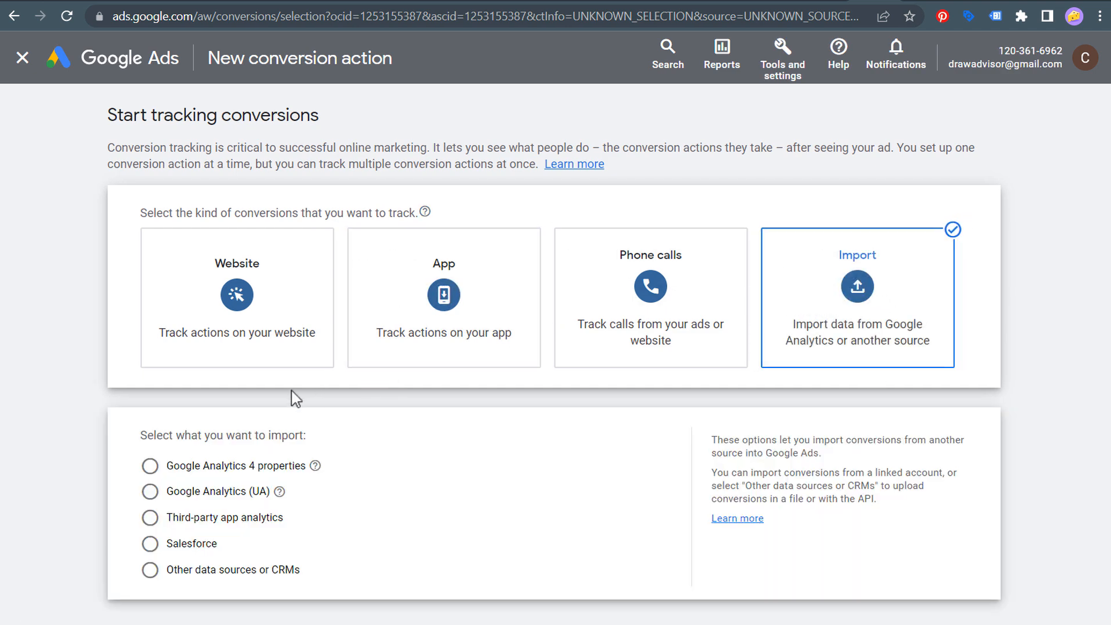
{"action": "left_click", "coordinate": [150, 466]}
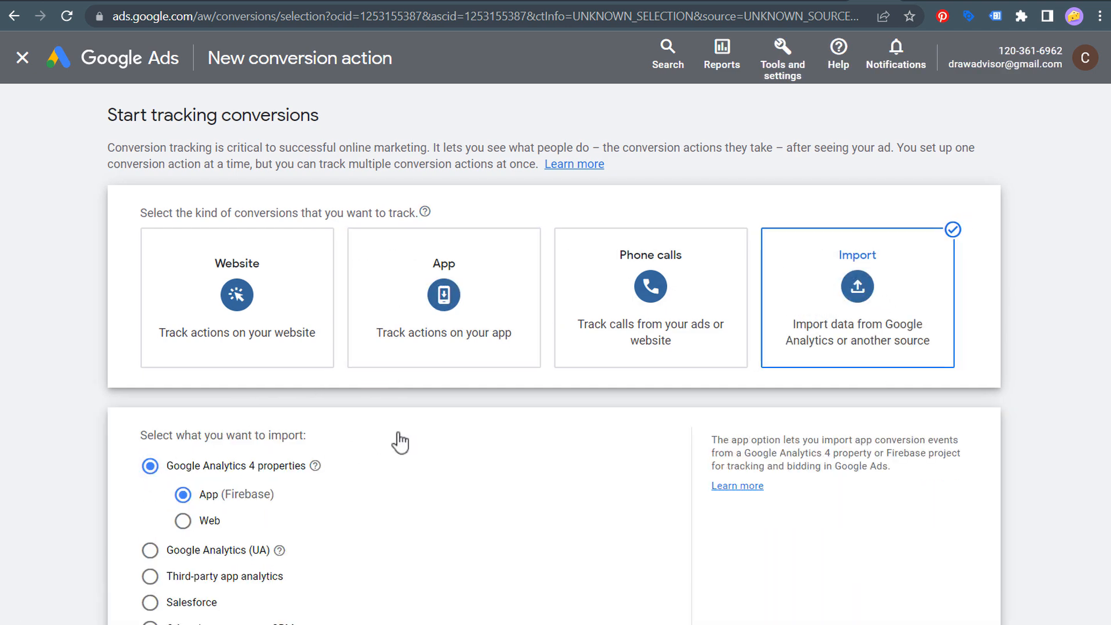
{"action": "scroll", "coordinate": [401, 442], "scroll_direction": "down", "scroll_amount": 3}
{"action": "left_click", "coordinate": [182, 376]}
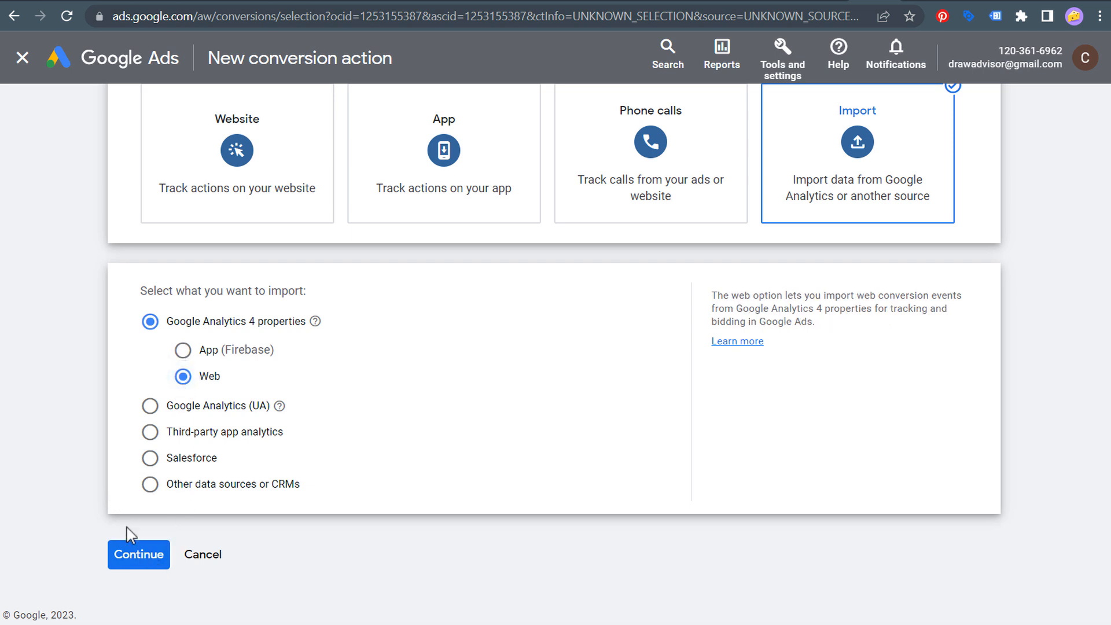
{"action": "left_click", "coordinate": [138, 556]}
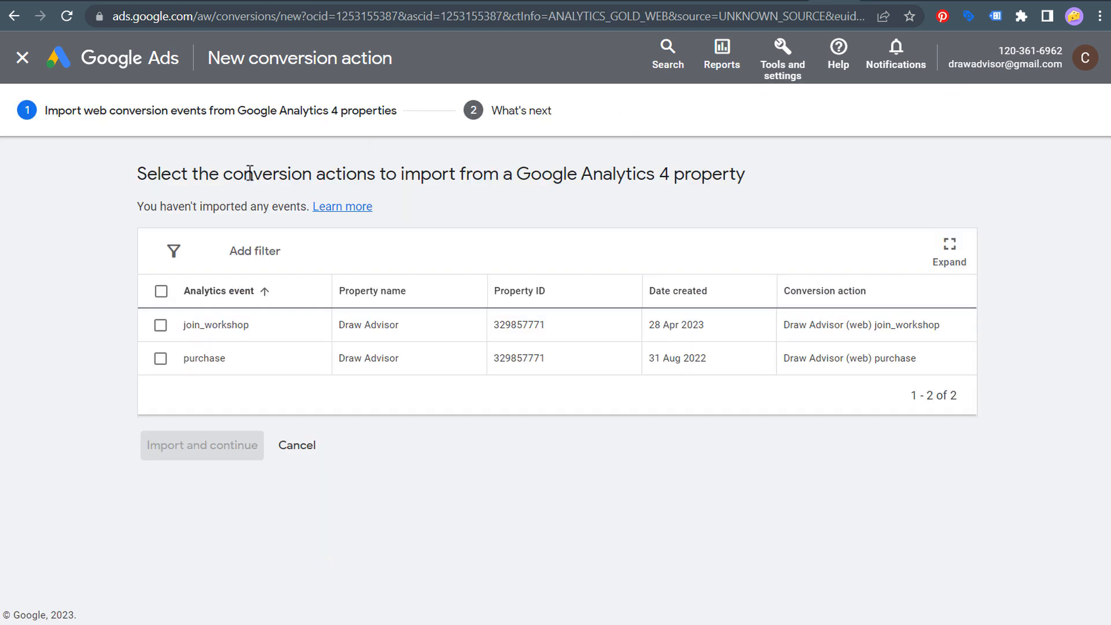
Import the join_workshop event as a conversion action, finish the setup and dismiss the conversion goals introduction
{"action": "left_click_drag", "start_coordinate": [249, 172], "coordinate": [431, 176]}
{"action": "left_click", "coordinate": [562, 176]}
{"action": "left_click", "coordinate": [161, 325]}
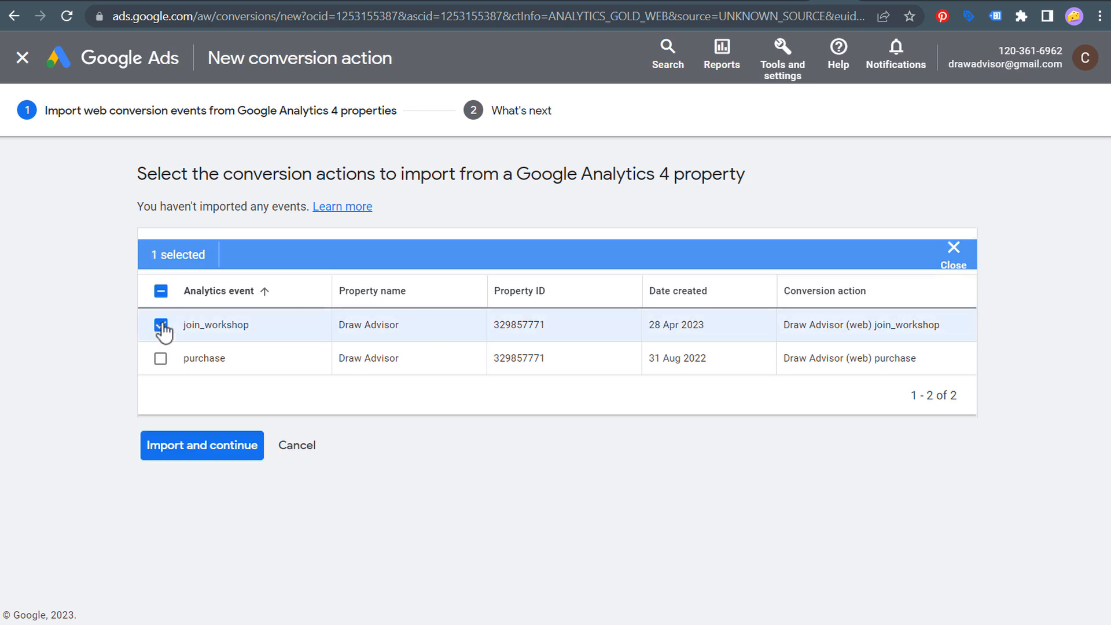
{"action": "left_click", "coordinate": [216, 452]}
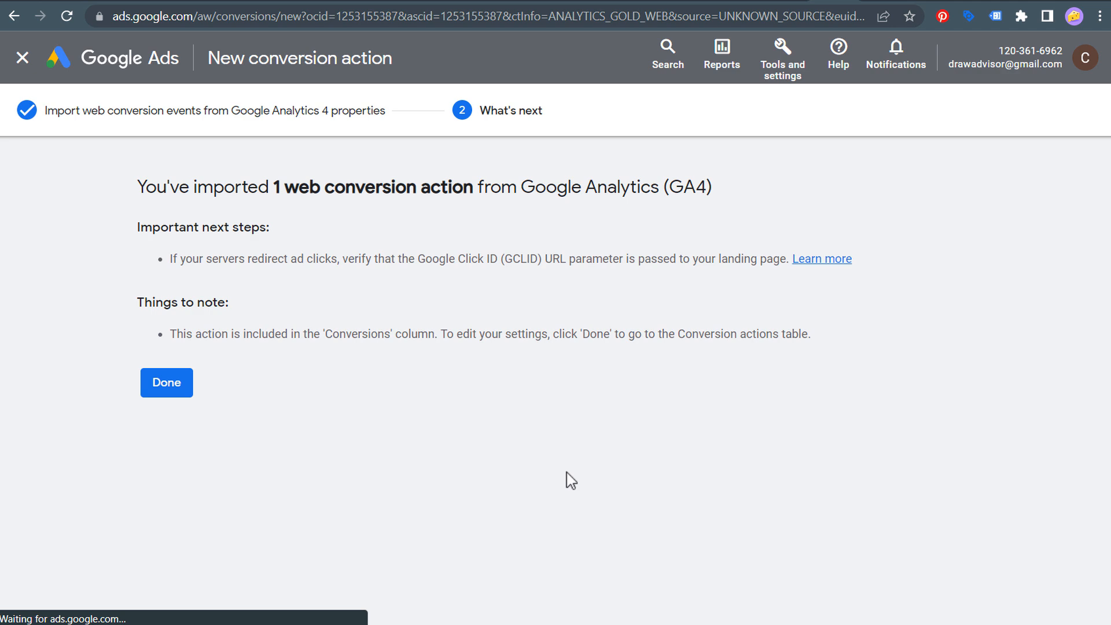
{"action": "left_click", "coordinate": [163, 392]}
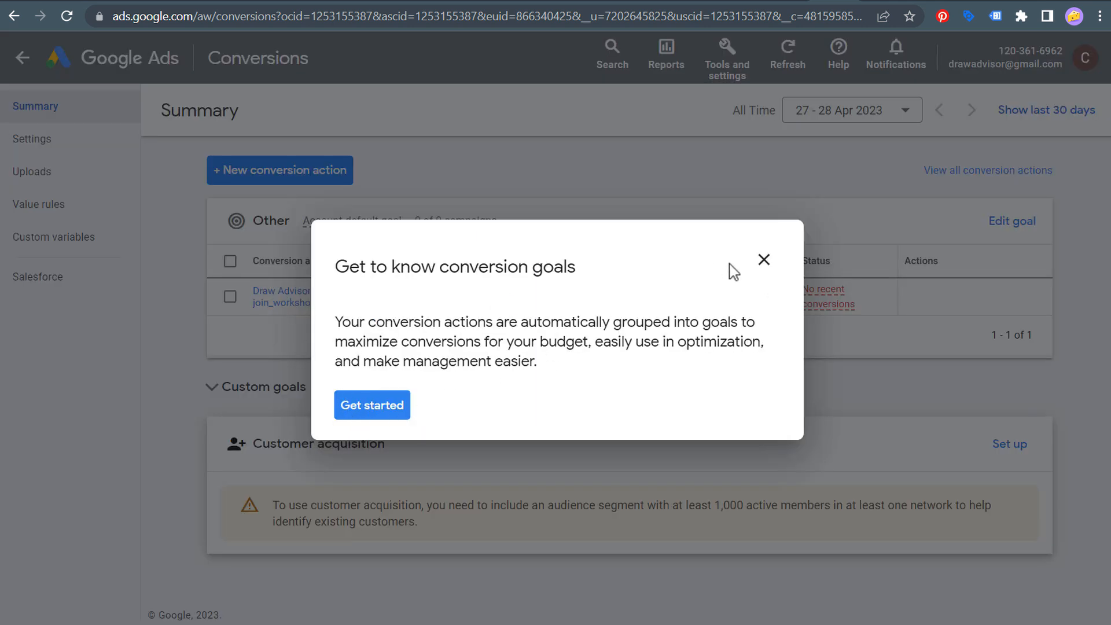
{"action": "left_click", "coordinate": [764, 261]}
{"action": "left_click", "coordinate": [640, 370]}
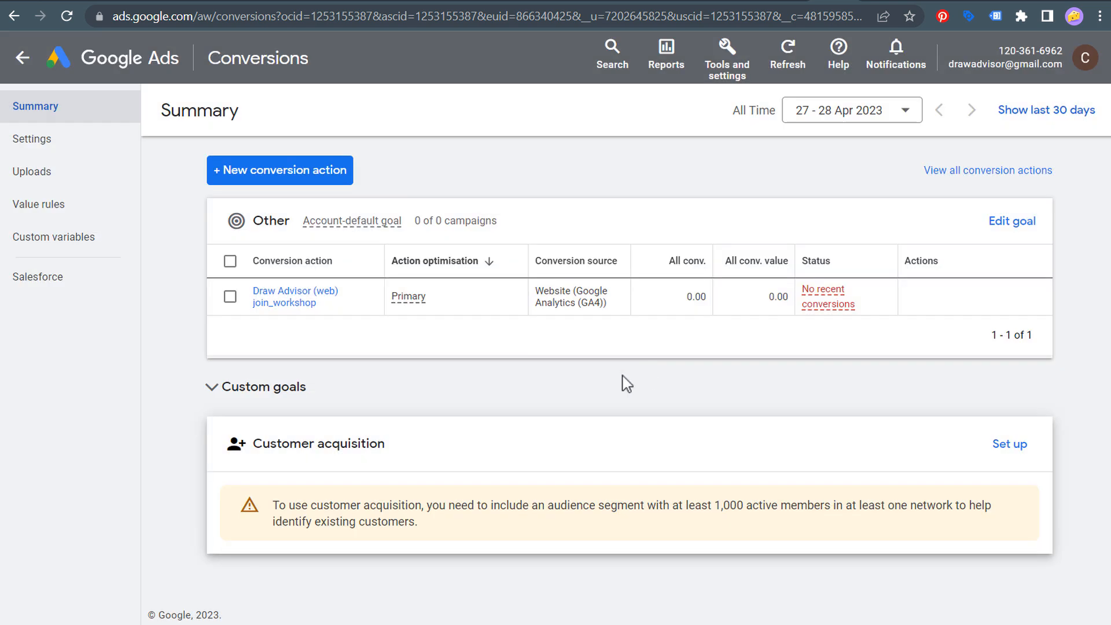
Open the join_workshop conversion action's settings for editing and choose Contact as its goal category
{"action": "left_click", "coordinate": [301, 303]}
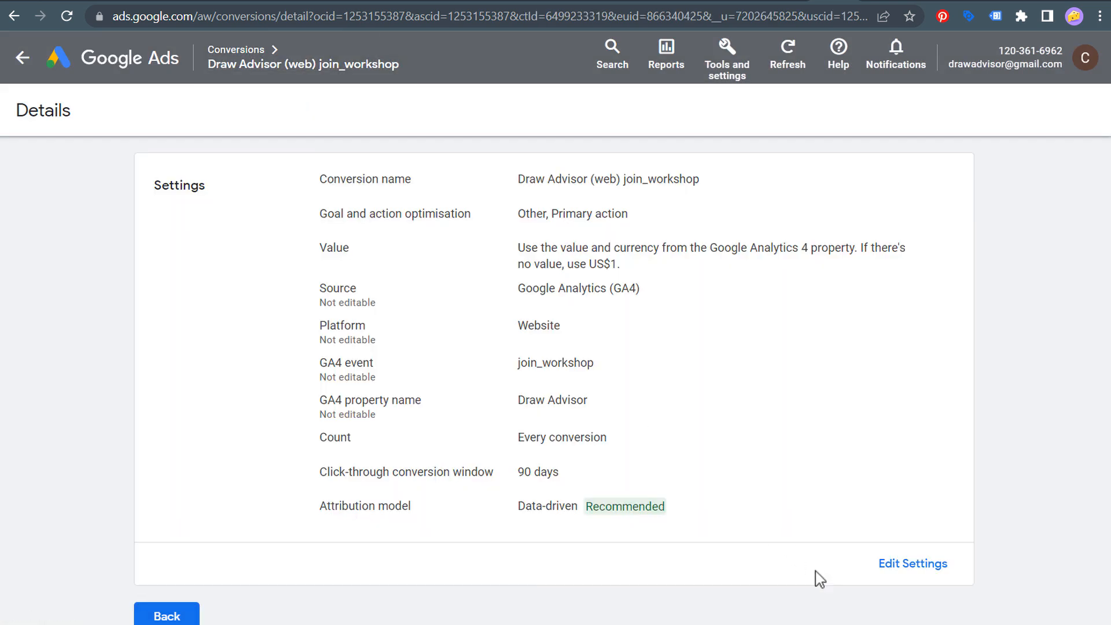
{"action": "left_click", "coordinate": [901, 564]}
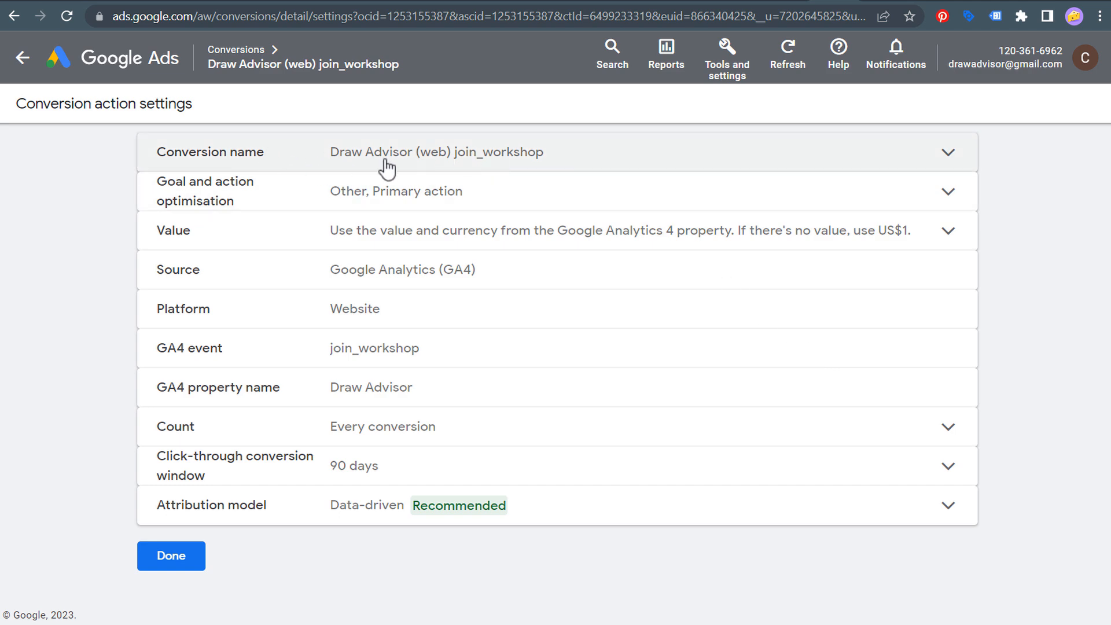
{"action": "left_click", "coordinate": [558, 198]}
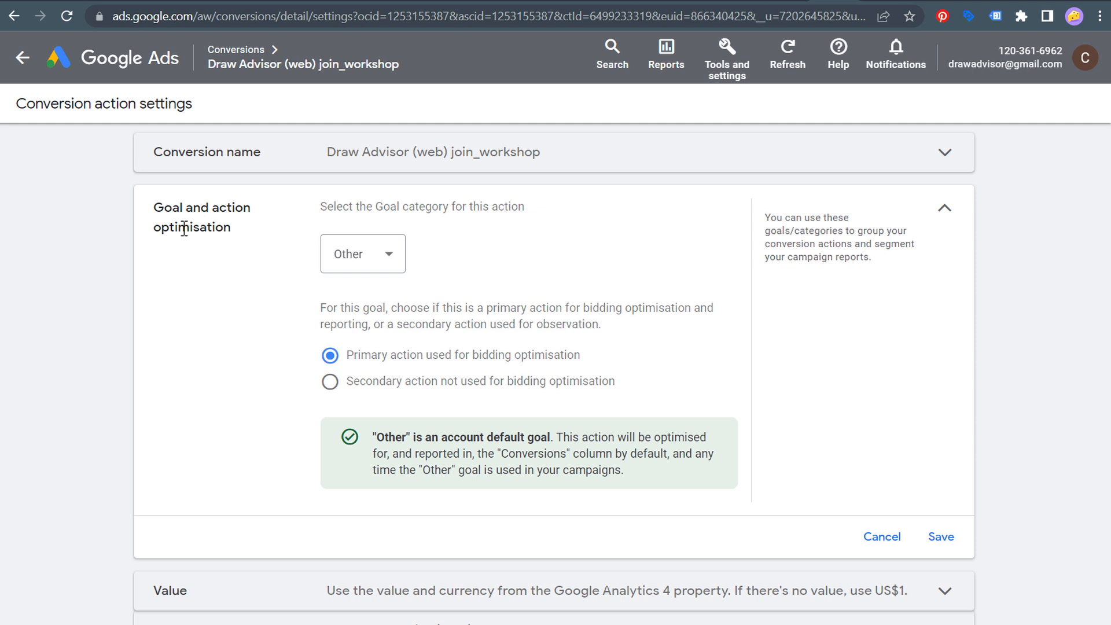
{"action": "left_click", "coordinate": [345, 265]}
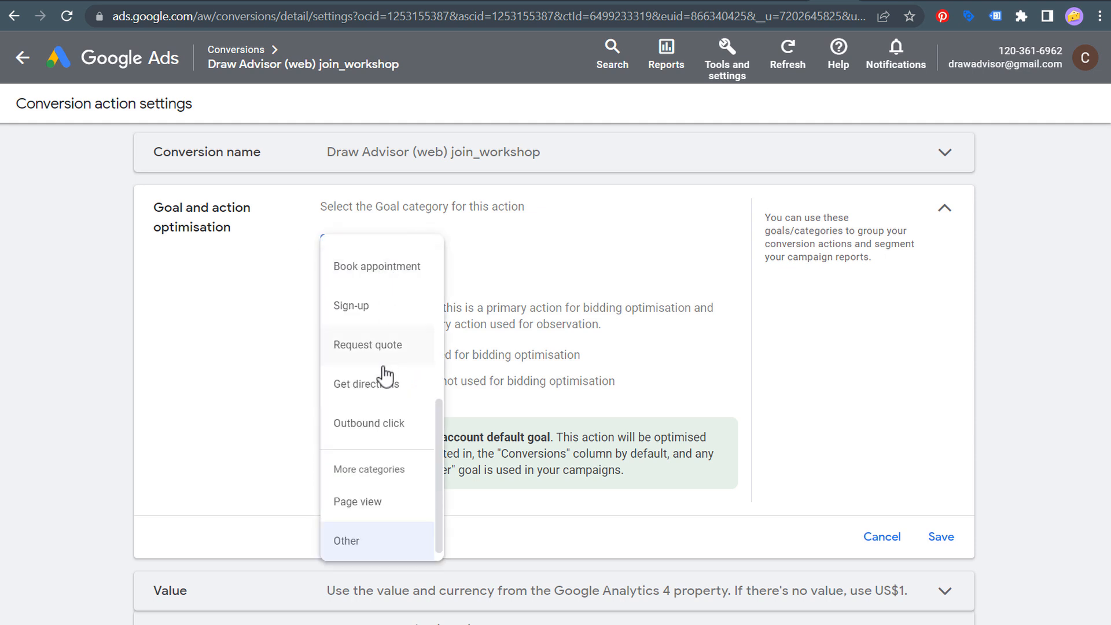
{"action": "scroll", "coordinate": [367, 317], "scroll_direction": "up", "scroll_amount": 6}
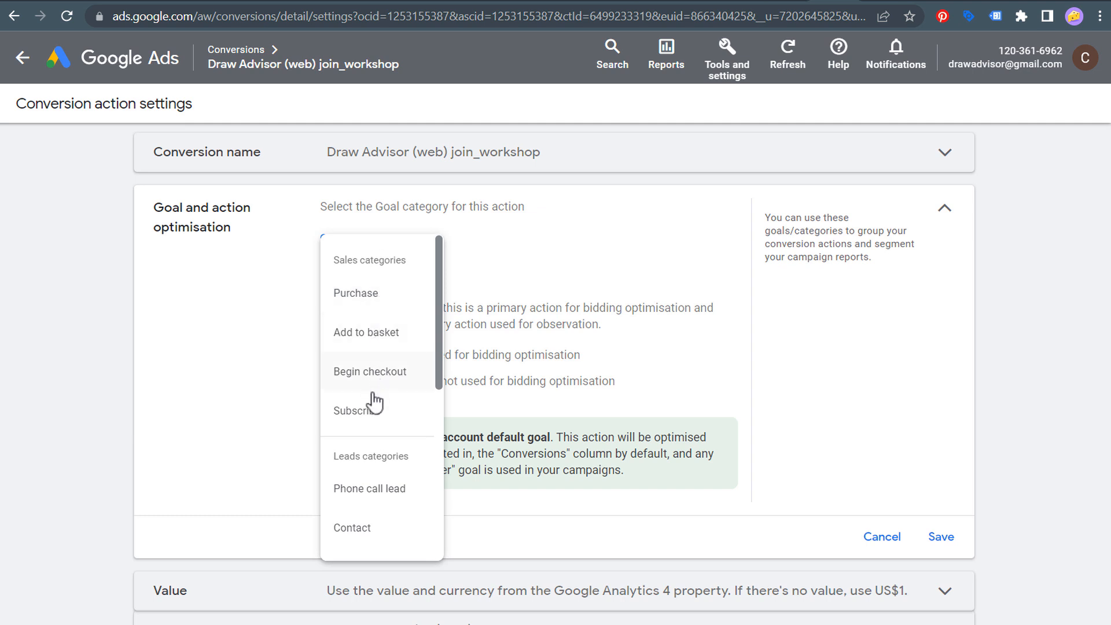
{"action": "scroll", "coordinate": [376, 347], "scroll_direction": "down", "scroll_amount": 3}
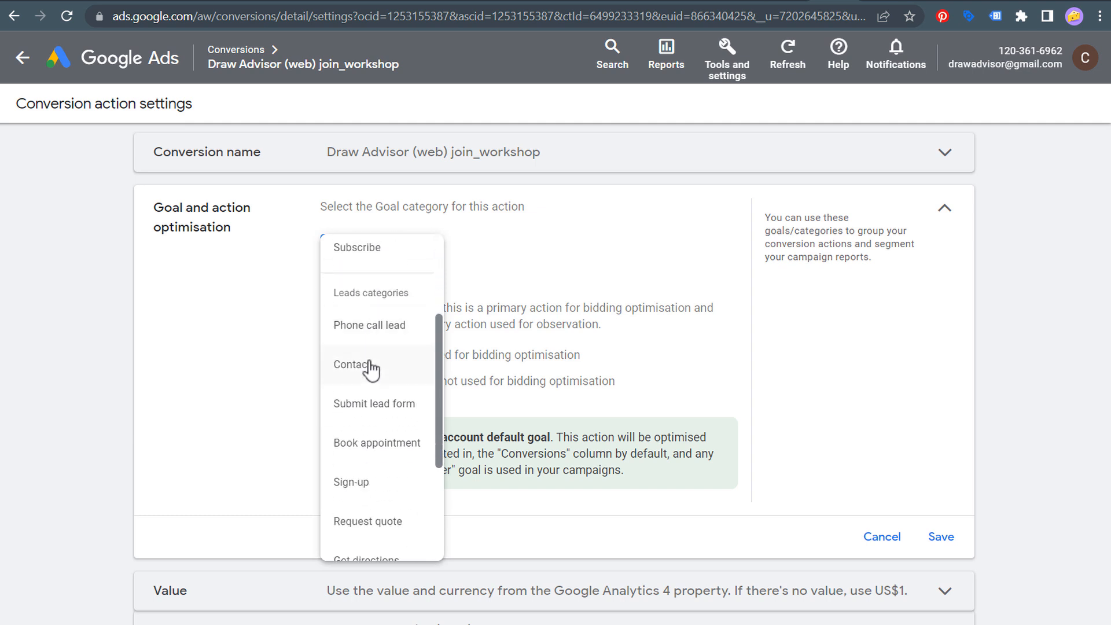
{"action": "left_click", "coordinate": [366, 376]}
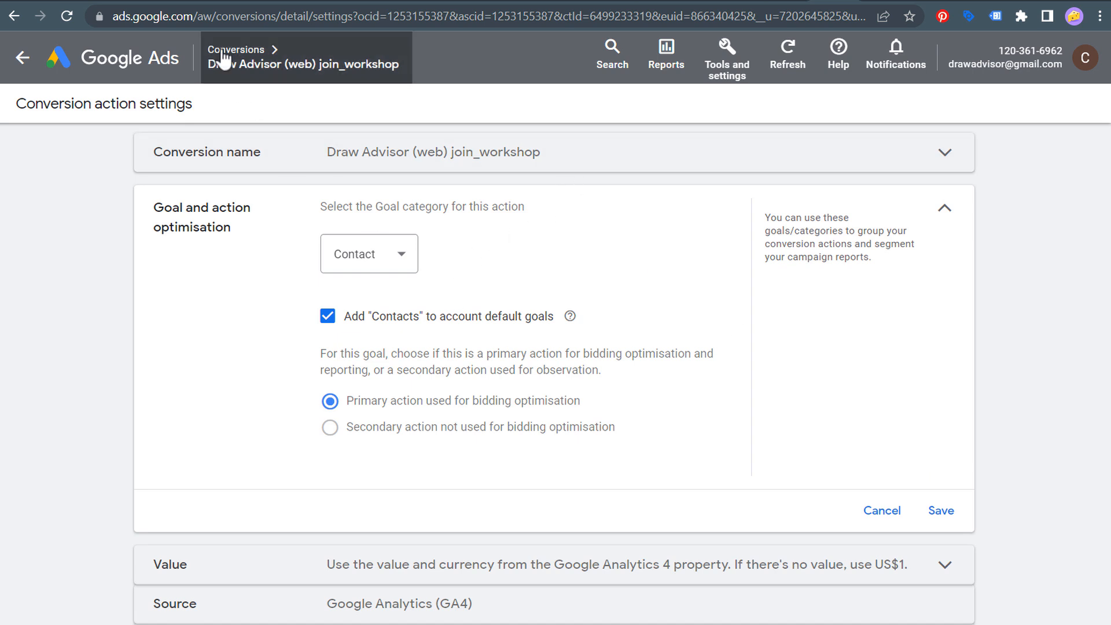
Review the sign-up form and the drawing workshop page on the drawadvisor.com site, and return to the conversion settings in Google Ads
{"action": "left_click", "coordinate": [238, 4]}
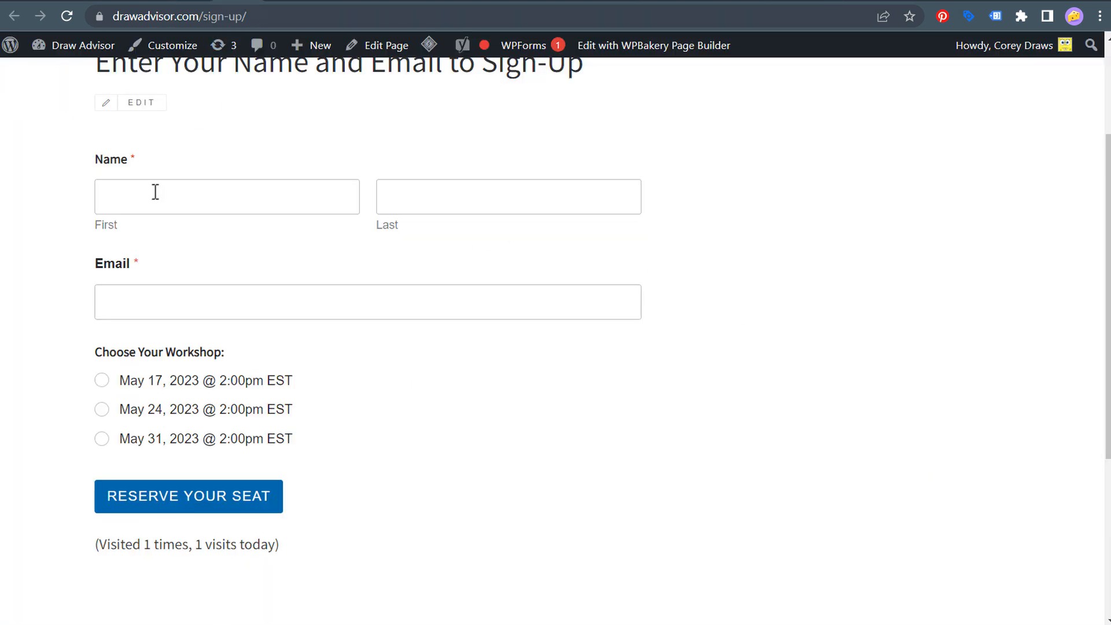
{"action": "left_click", "coordinate": [184, 2]}
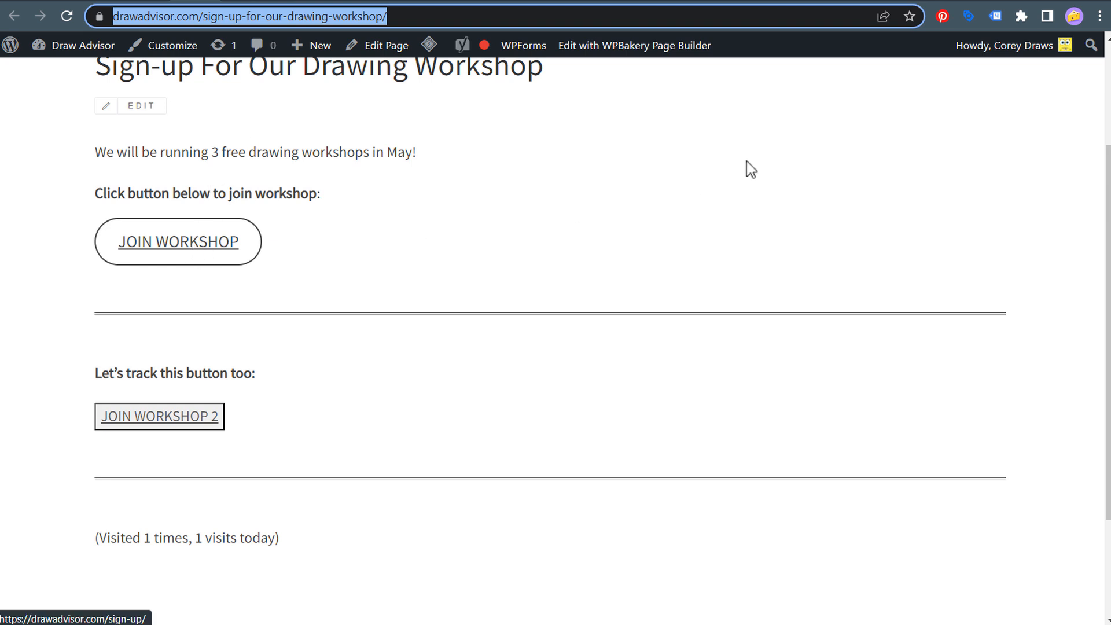
{"action": "left_click", "coordinate": [831, 1]}
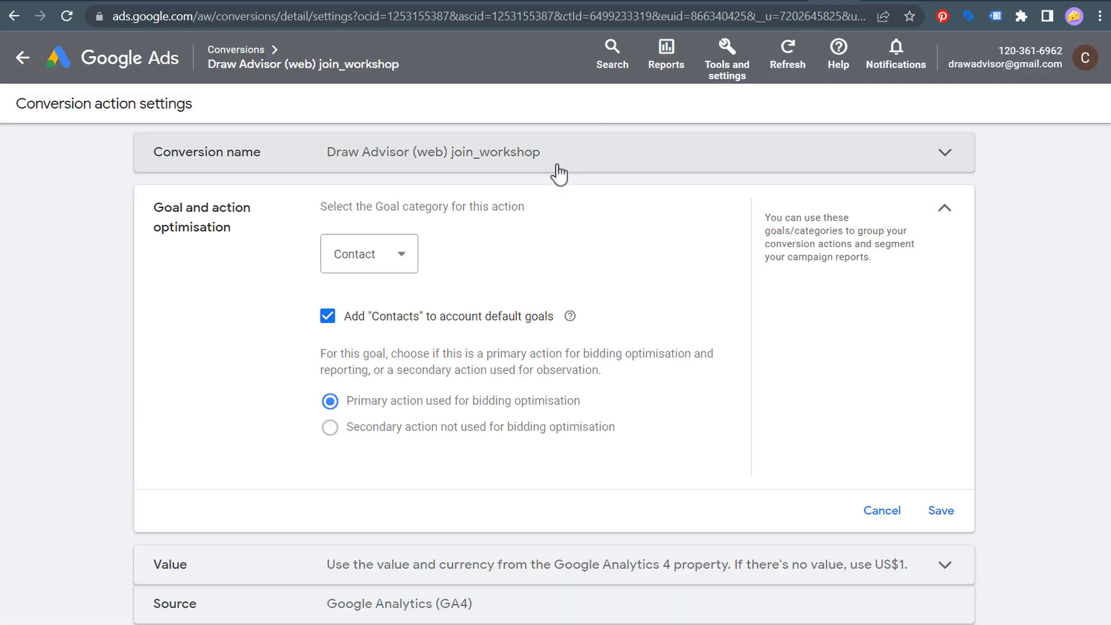
Try the Other goal category with the action set as secondary, not used for bidding optimisation
{"action": "left_click", "coordinate": [383, 272]}
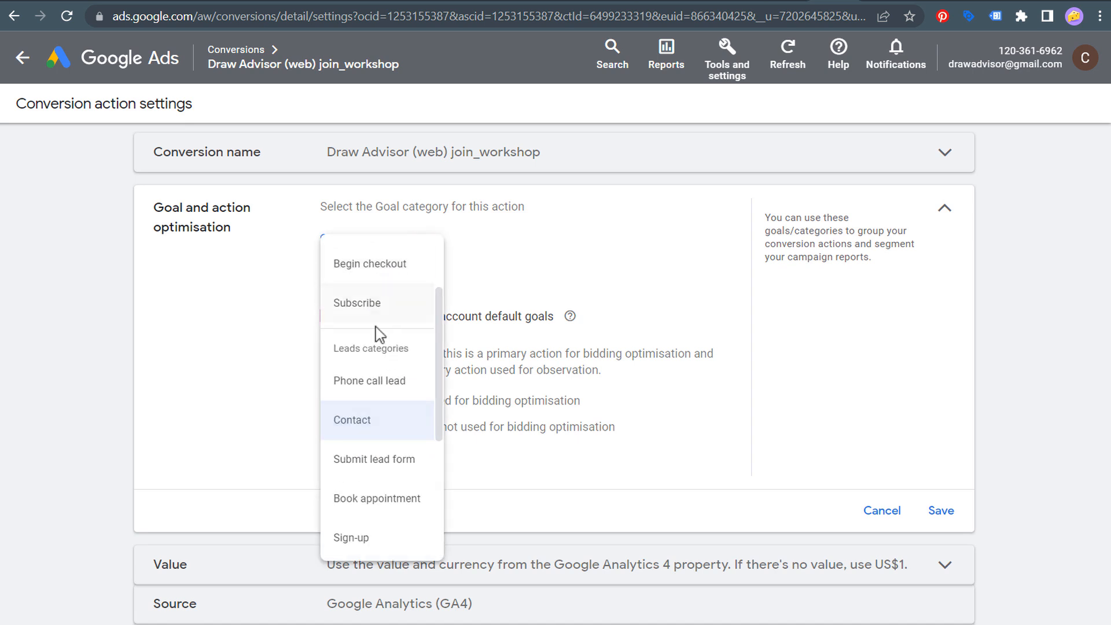
{"action": "scroll", "coordinate": [373, 347], "scroll_direction": "down", "scroll_amount": 3}
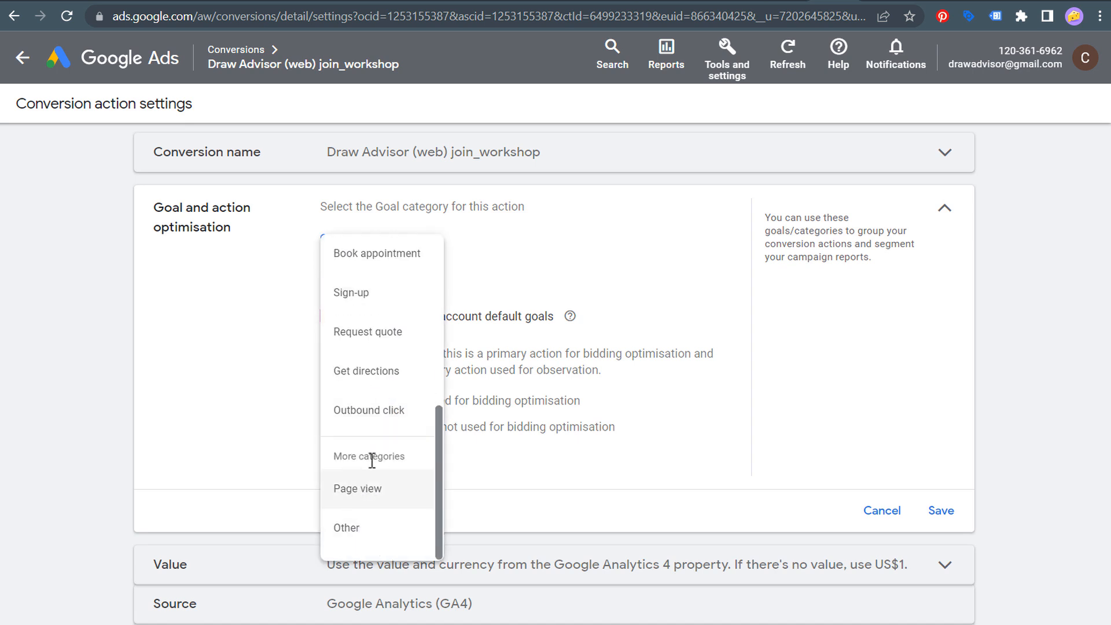
{"action": "left_click", "coordinate": [354, 531]}
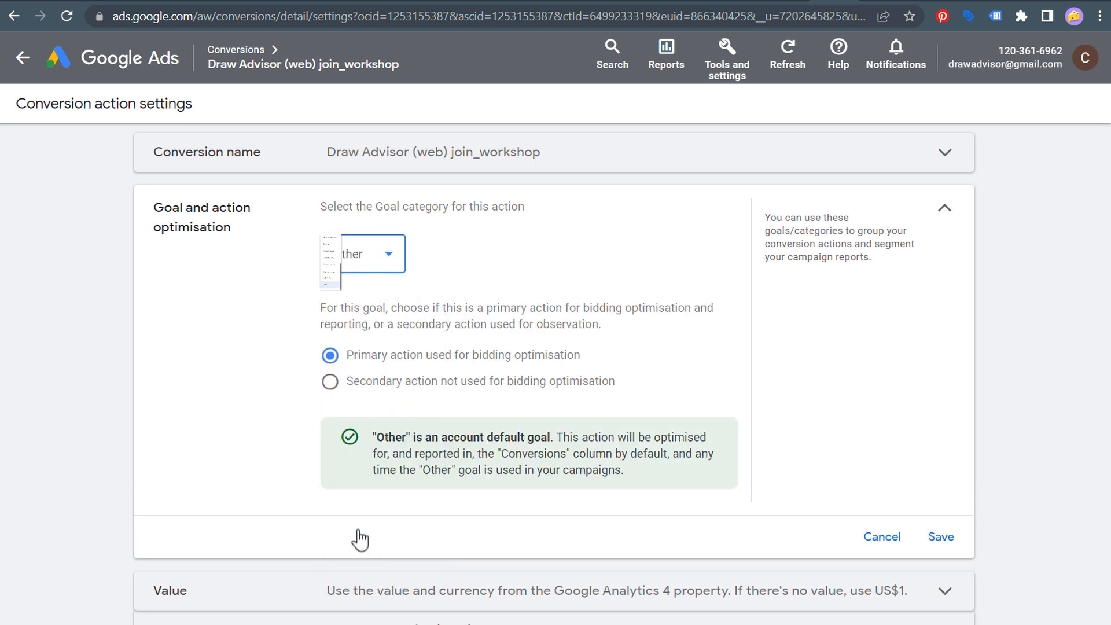
{"action": "left_click", "coordinate": [329, 383]}
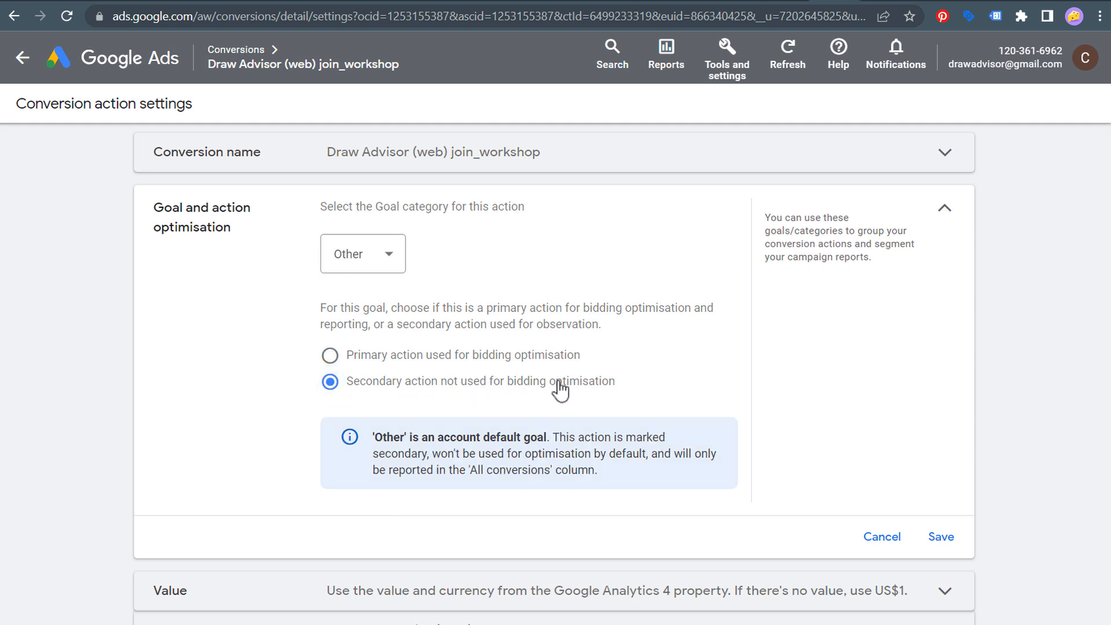
Set the goal category to Contact as a primary action, with Contacts added to the account default goals, and save
{"action": "left_click", "coordinate": [375, 254]}
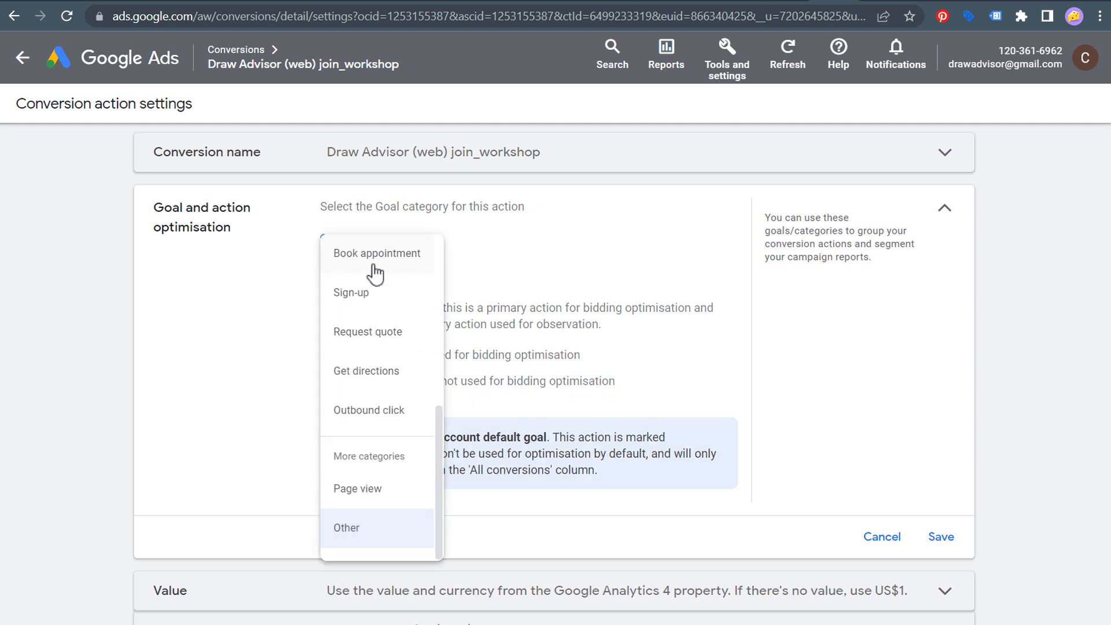
{"action": "scroll", "coordinate": [367, 266], "scroll_direction": "up", "scroll_amount": 5}
{"action": "left_click", "coordinate": [352, 420]}
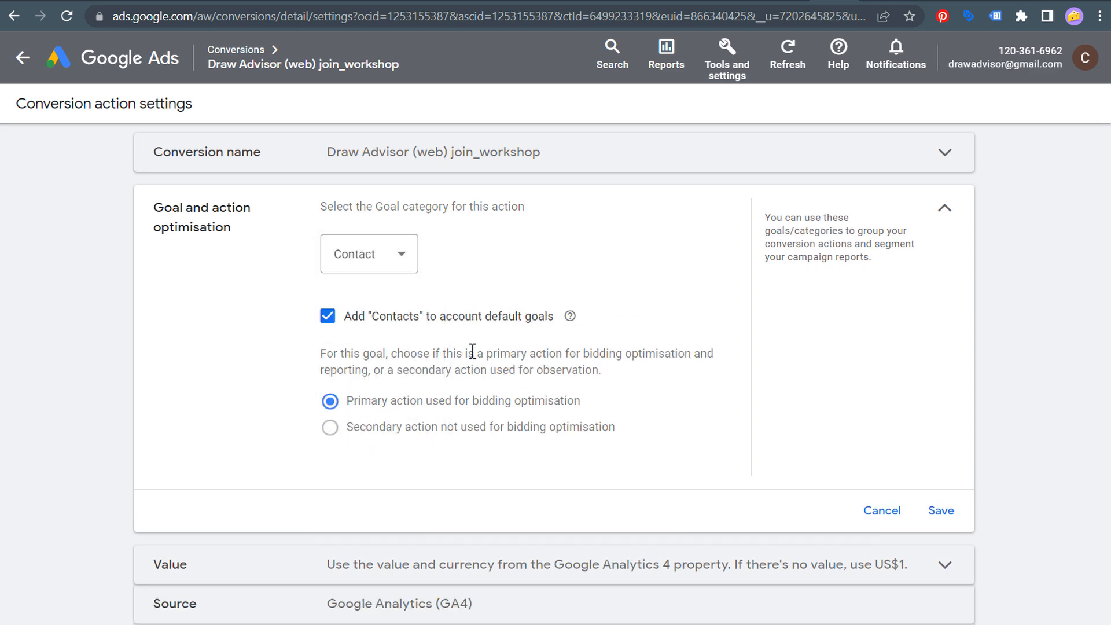
{"action": "left_click", "coordinate": [943, 512]}
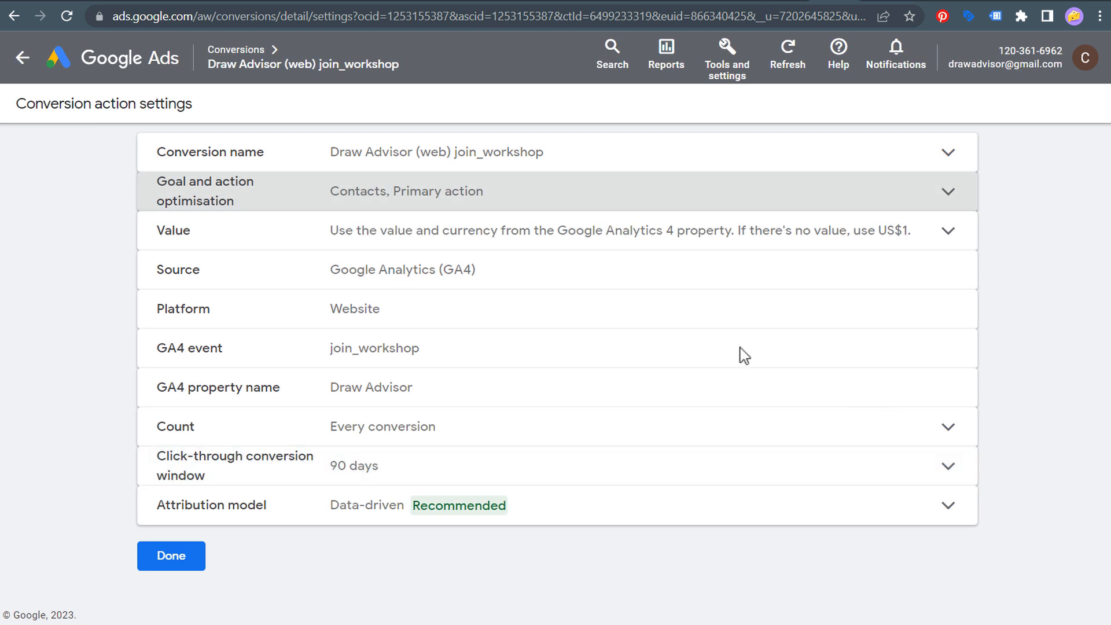
Try a fixed value of 99 US dollars per conversion in the Value settings, as well as the Google Analytics 4 property value and no-value options
{"action": "left_click", "coordinate": [941, 244]}
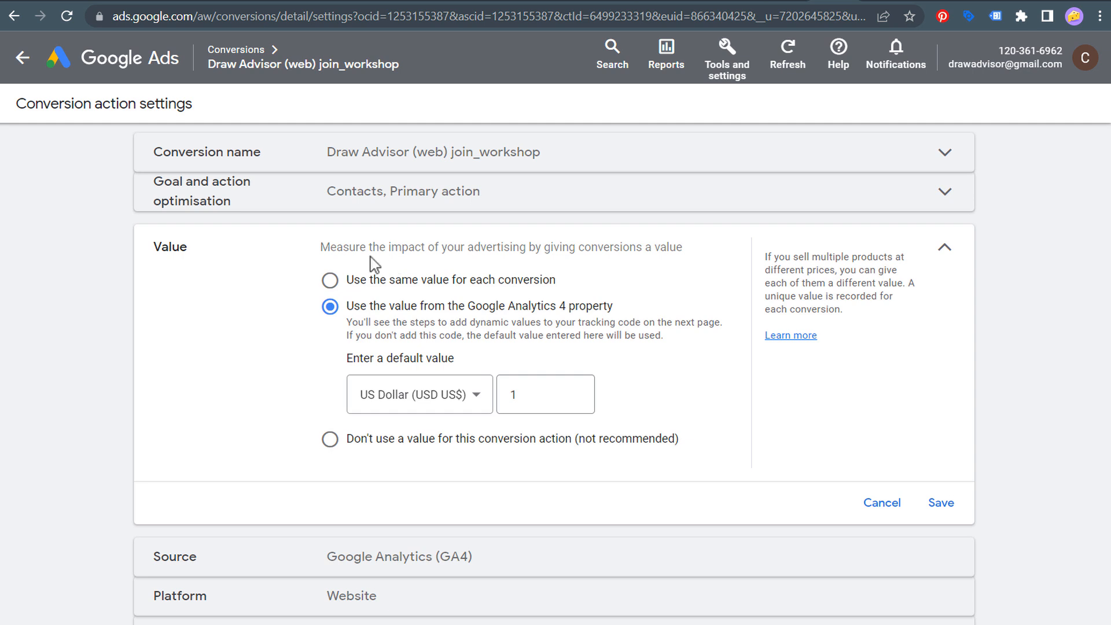
{"action": "left_click", "coordinate": [330, 280]}
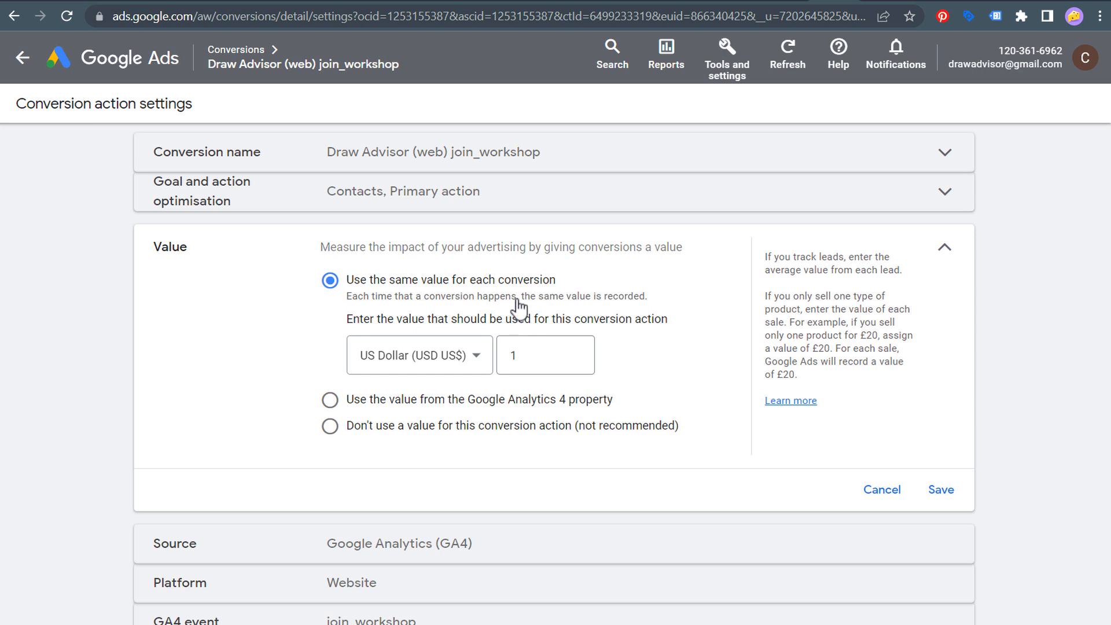
{"action": "left_click", "coordinate": [530, 355]}
{"action": "left_click", "coordinate": [165, 346]}
{"action": "left_click", "coordinate": [330, 400]}
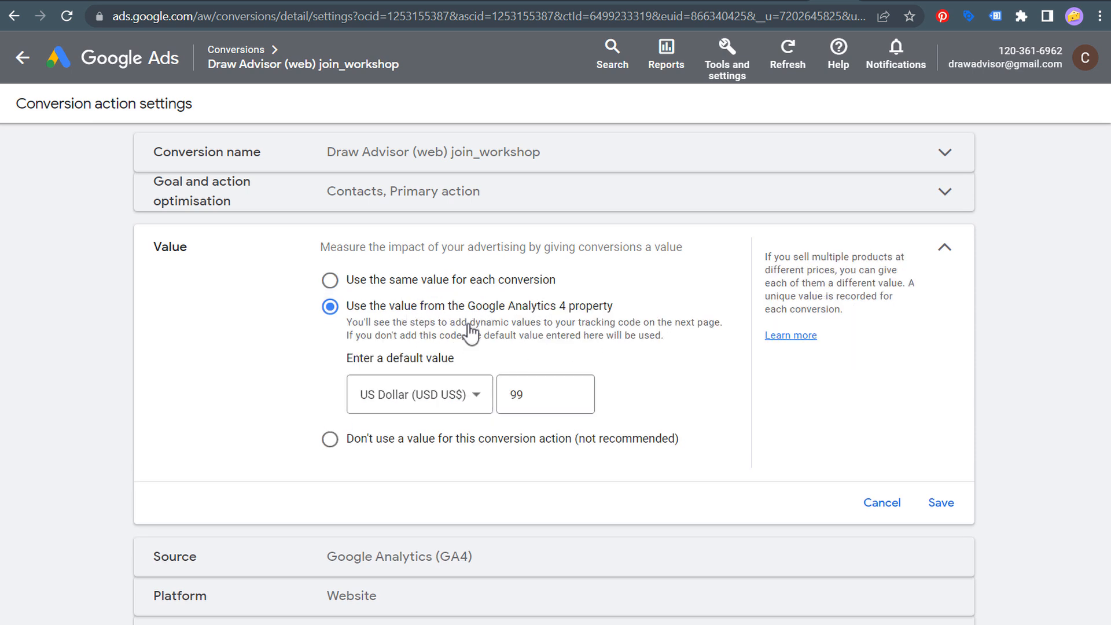
{"action": "left_click", "coordinate": [382, 444]}
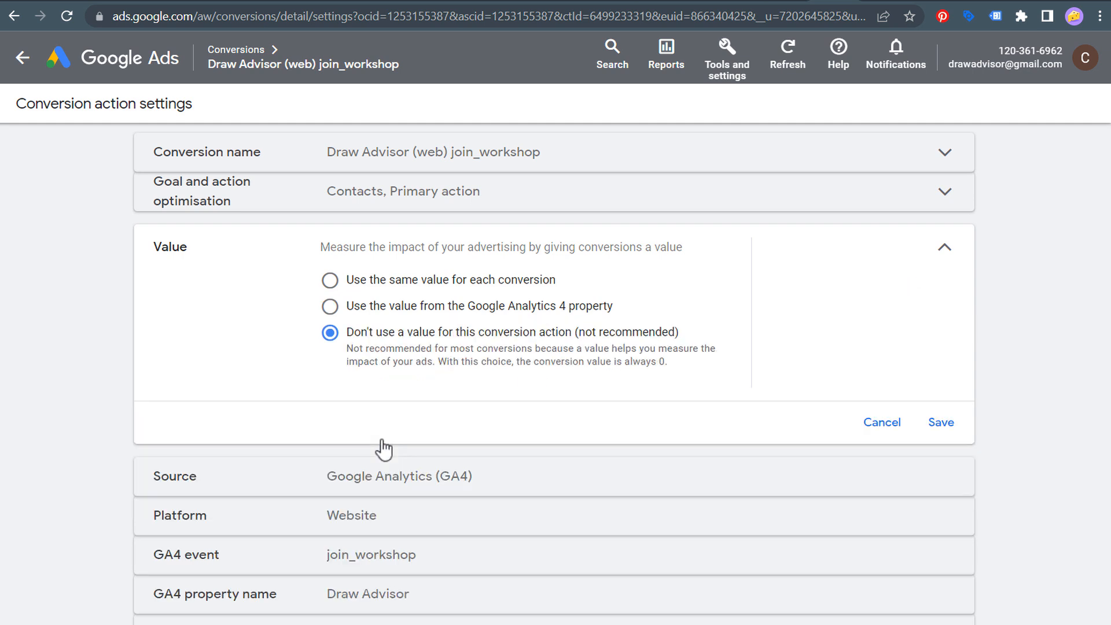
Use the same value of 1 US dollar for each conversion and save the Value settings
{"action": "left_click", "coordinate": [424, 281]}
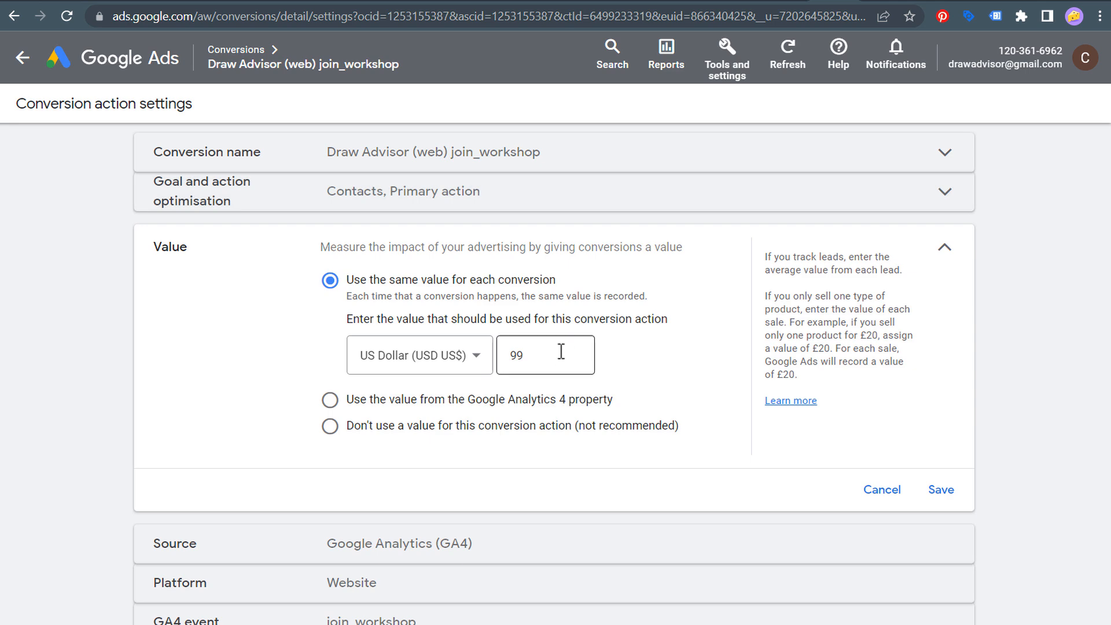
{"action": "left_click_drag", "start_coordinate": [560, 351], "coordinate": [494, 355]}
{"action": "type", "text": "1"}
{"action": "left_click", "coordinate": [936, 490]}
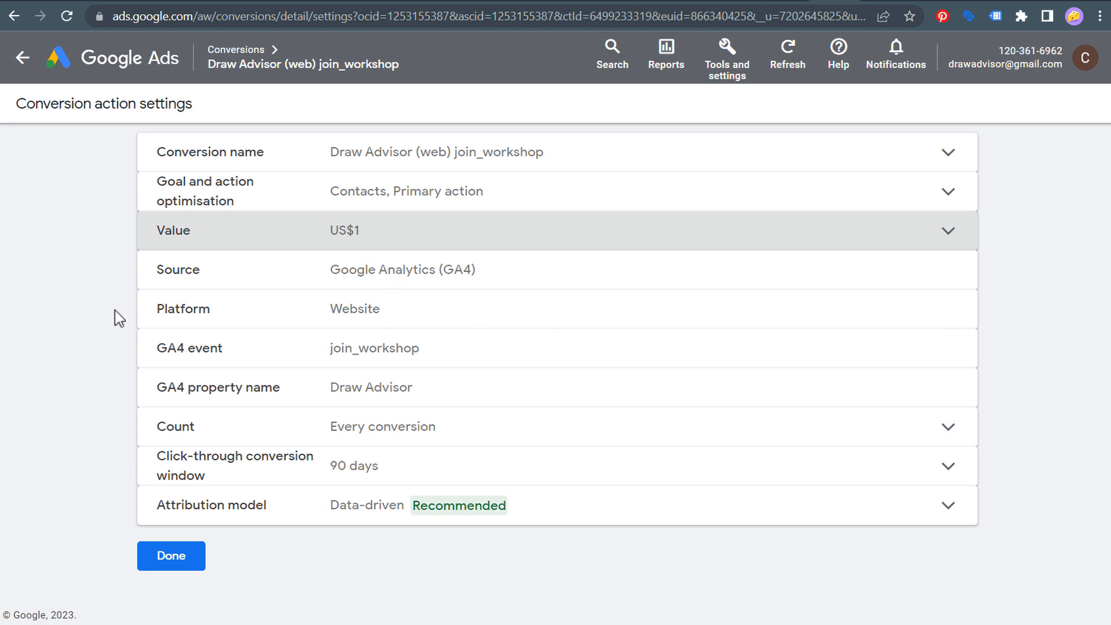
Review the Every and One options in the Count settings and close them without saving
{"action": "left_click", "coordinate": [521, 435]}
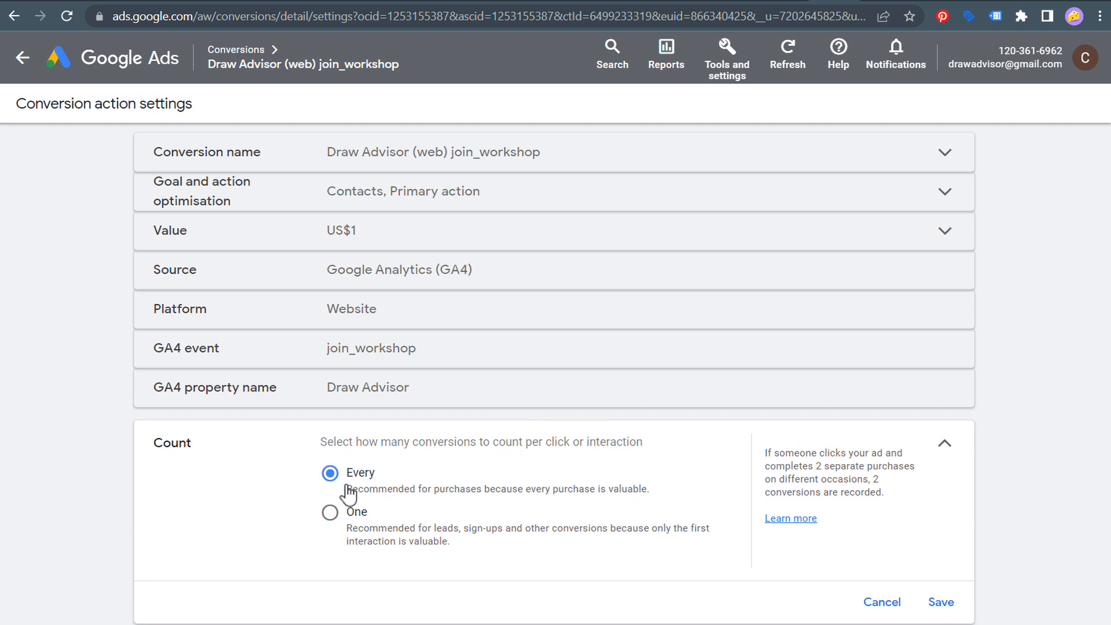
{"action": "scroll", "coordinate": [405, 524], "scroll_direction": "down", "scroll_amount": 3}
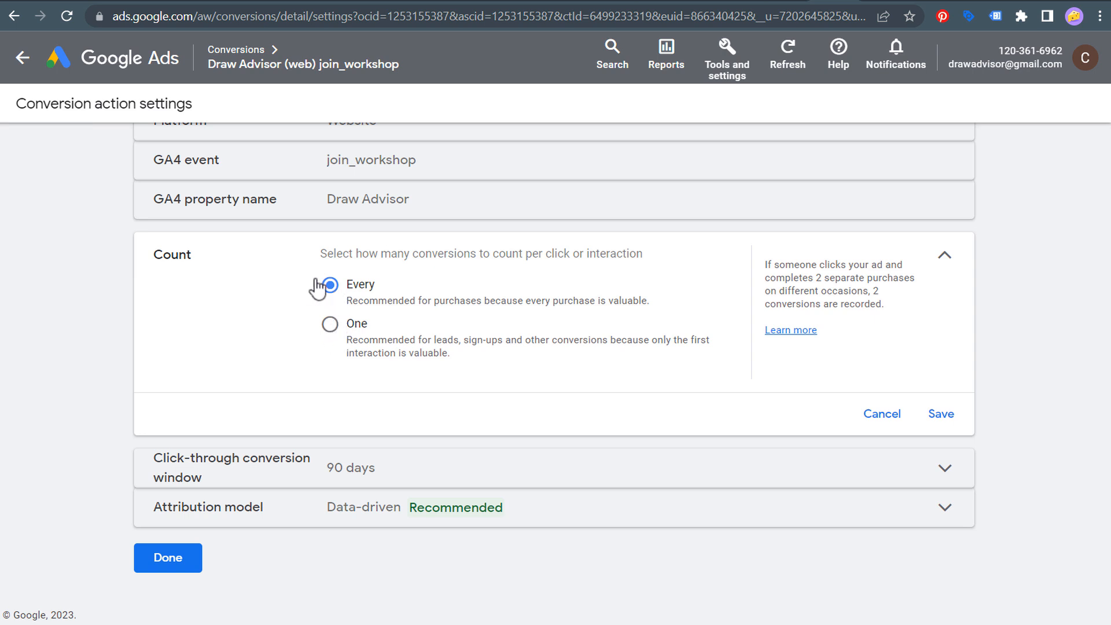
{"action": "left_click", "coordinate": [895, 418]}
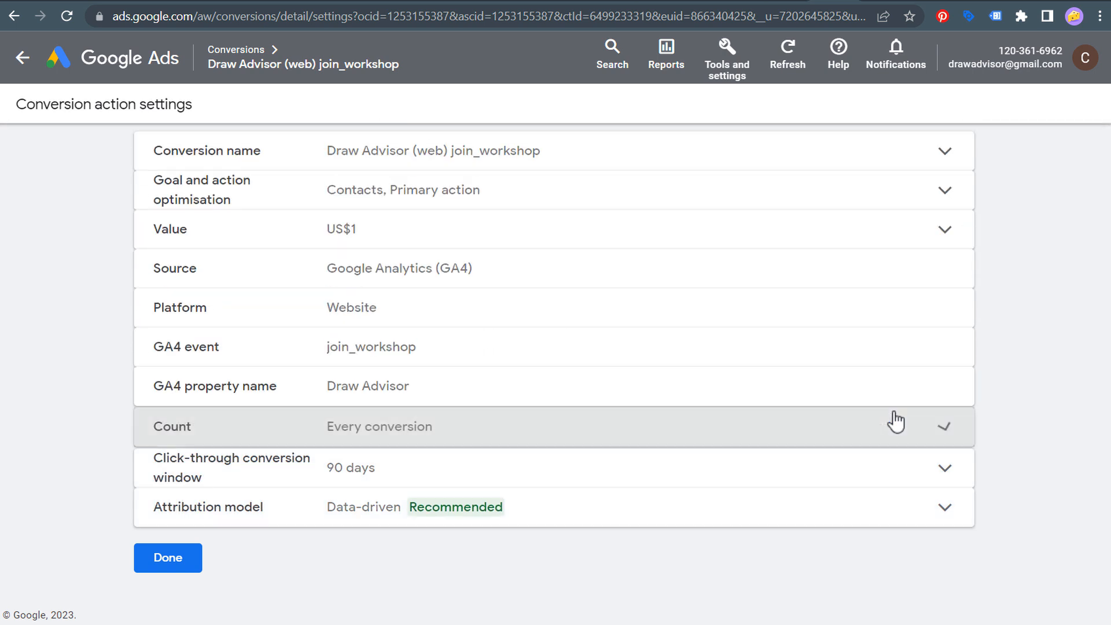
Choose 90 days as the click-through conversion window and save it
{"action": "left_click", "coordinate": [509, 466]}
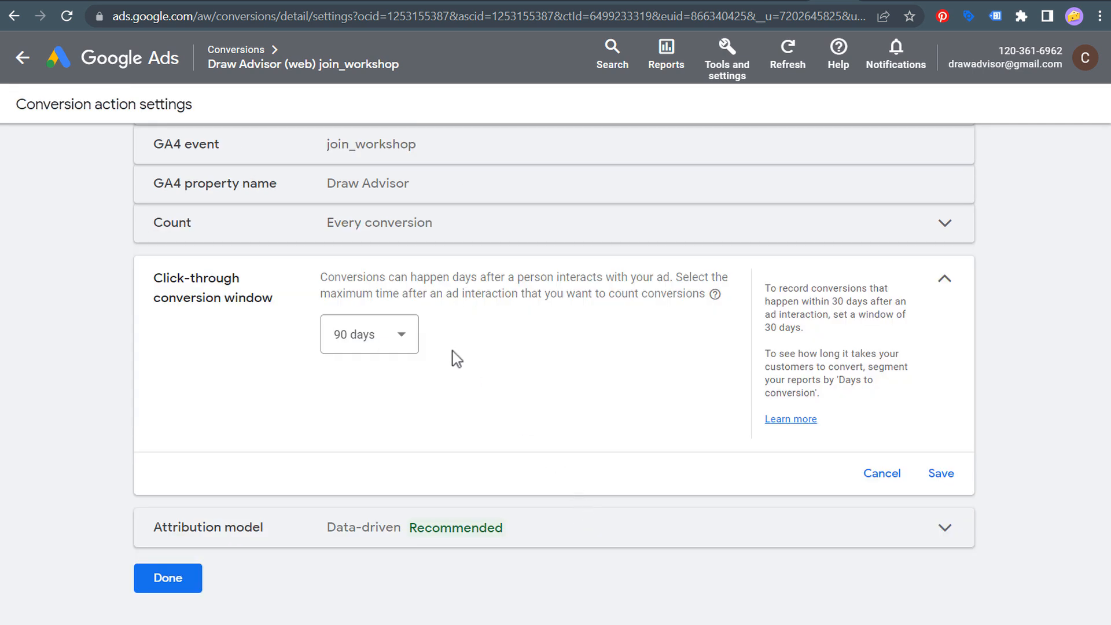
{"action": "left_click", "coordinate": [383, 337]}
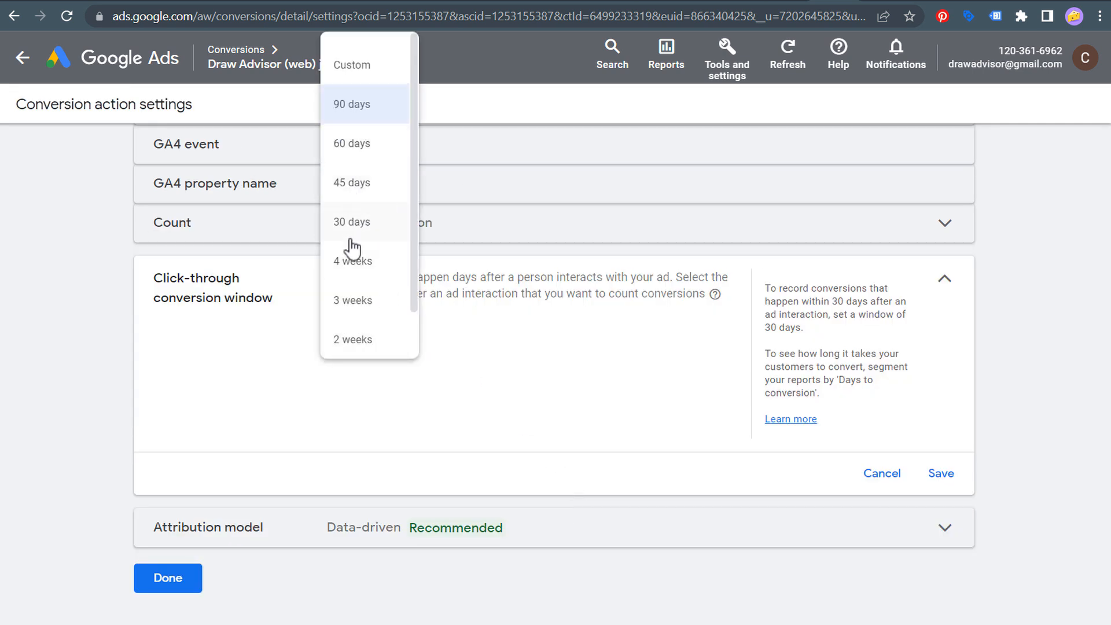
{"action": "left_click", "coordinate": [369, 111]}
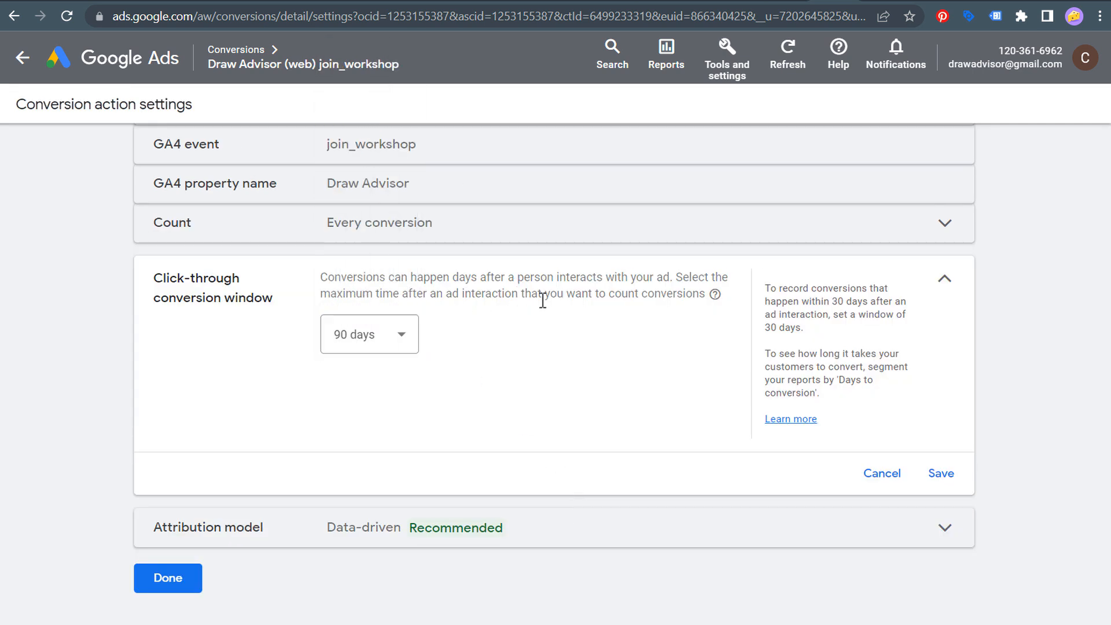
{"action": "left_click", "coordinate": [942, 474]}
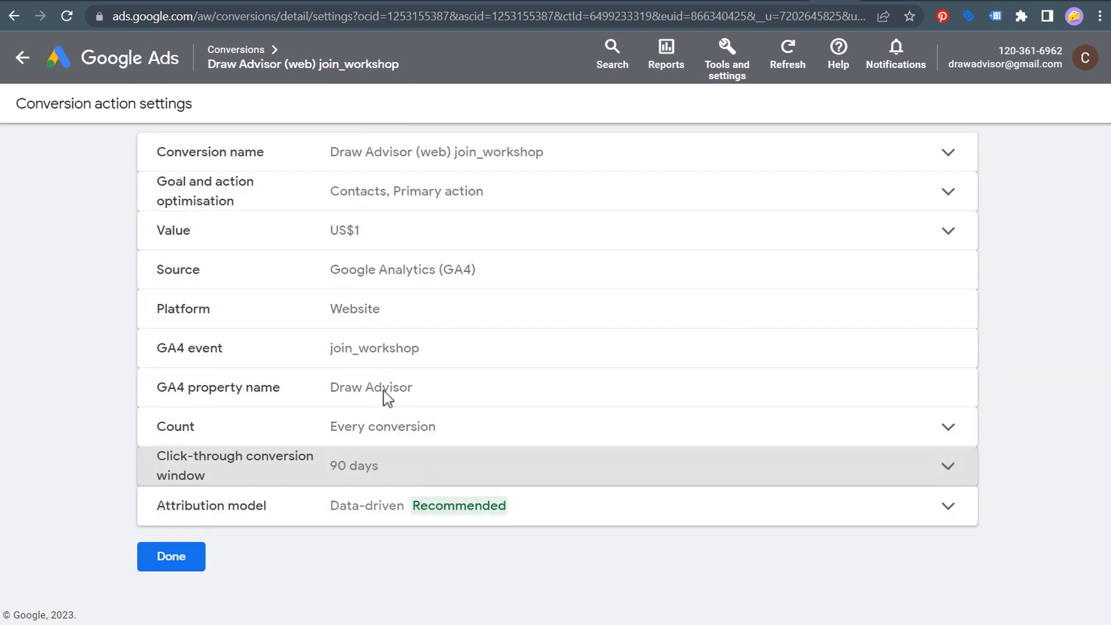
Choose the Data-driven attribution model for the conversion action, save it and finish editing the action's settings
{"action": "left_click", "coordinate": [287, 507]}
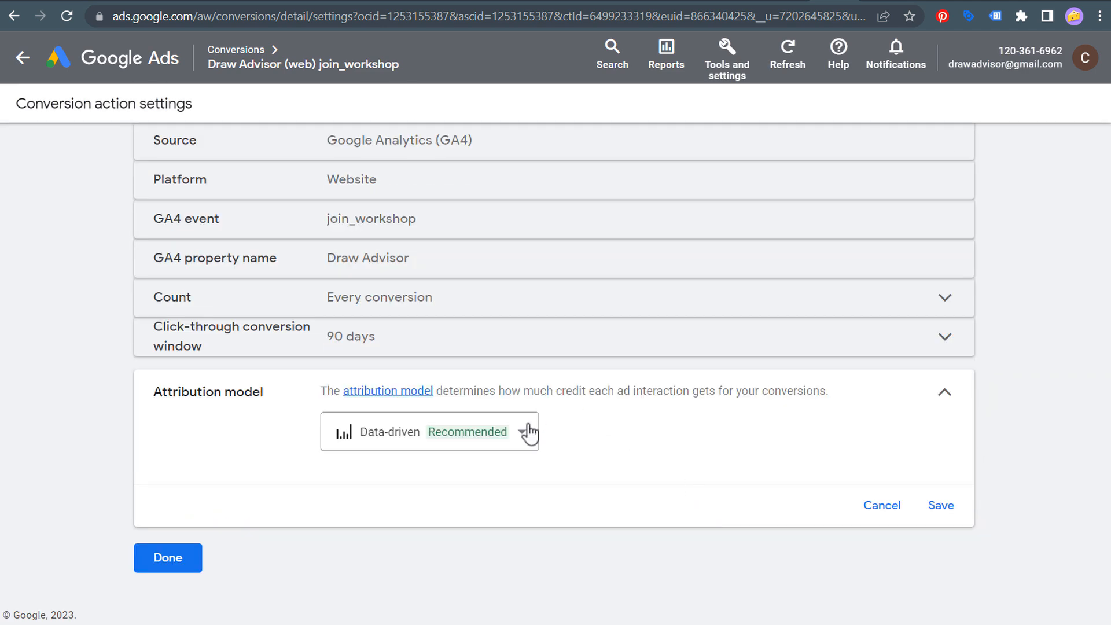
{"action": "left_click", "coordinate": [526, 431]}
{"action": "mouse_move", "coordinate": [432, 226]}
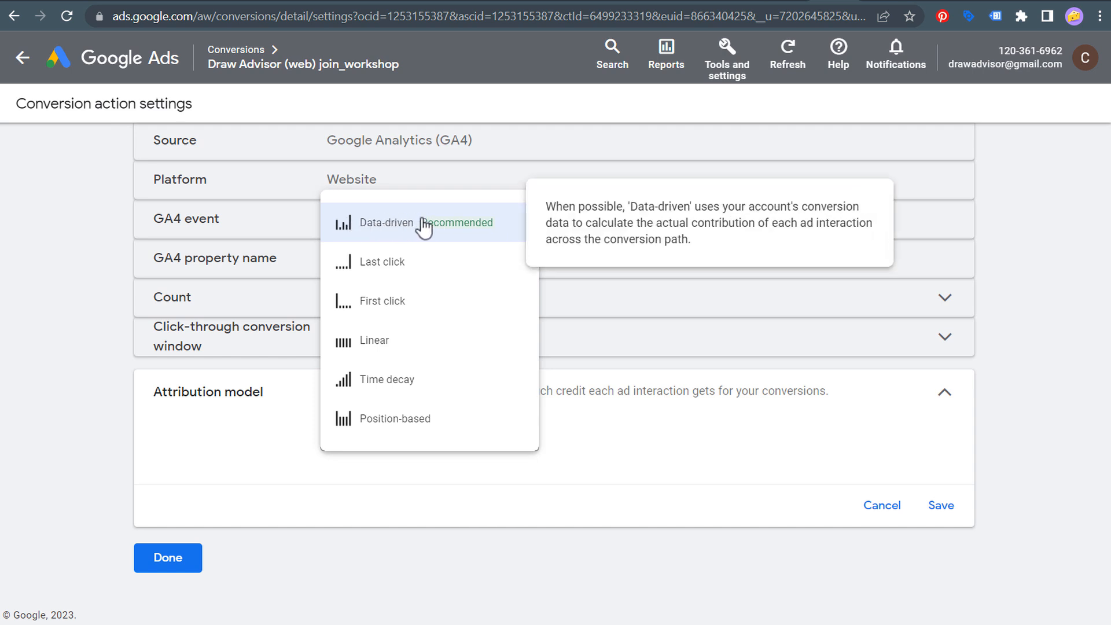
{"action": "left_click", "coordinate": [424, 227]}
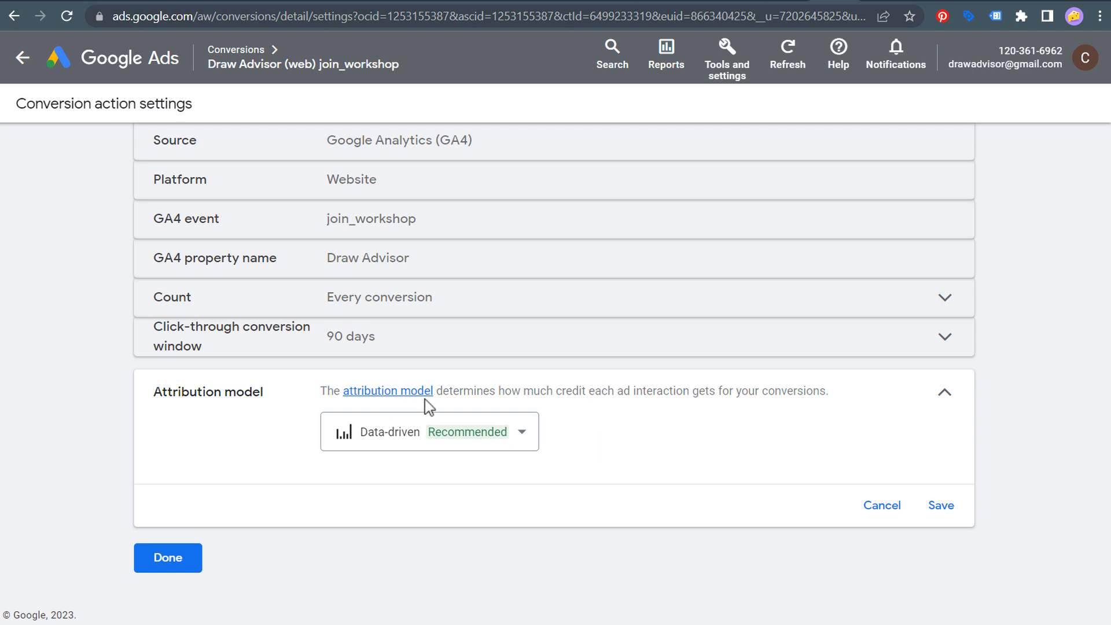
{"action": "left_click_drag", "start_coordinate": [452, 391], "coordinate": [808, 397]}
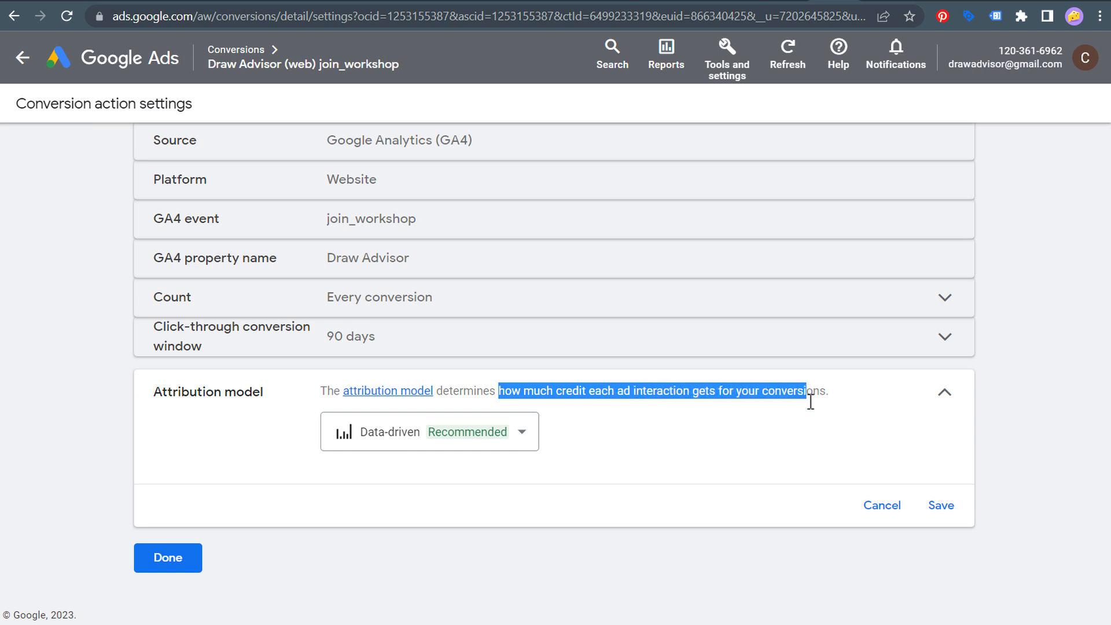
{"action": "left_click", "coordinate": [805, 439]}
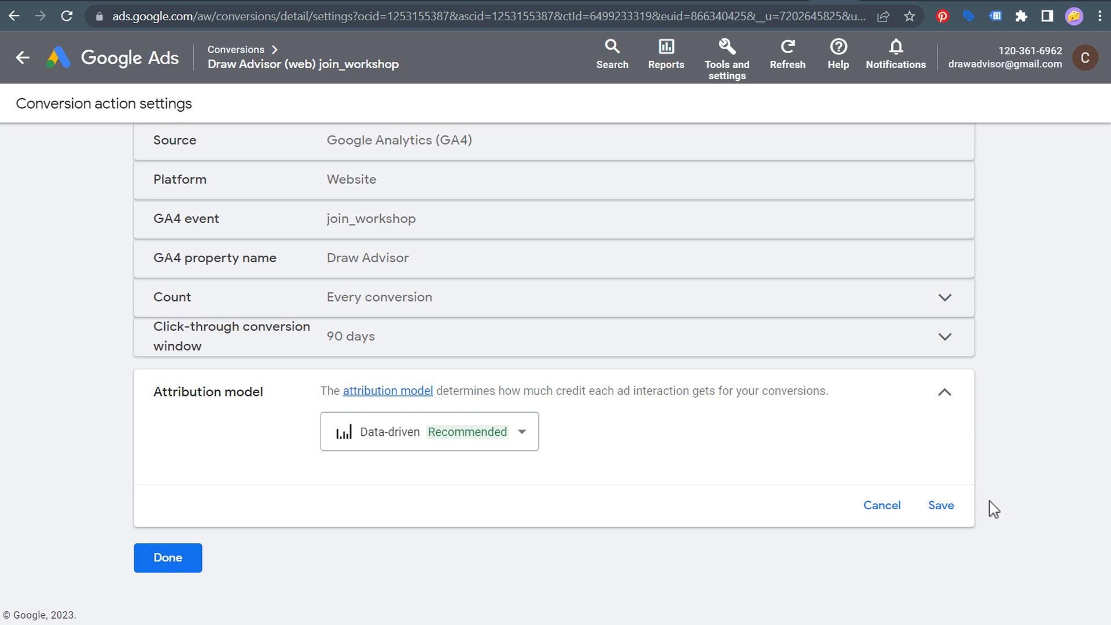
{"action": "left_click", "coordinate": [951, 507]}
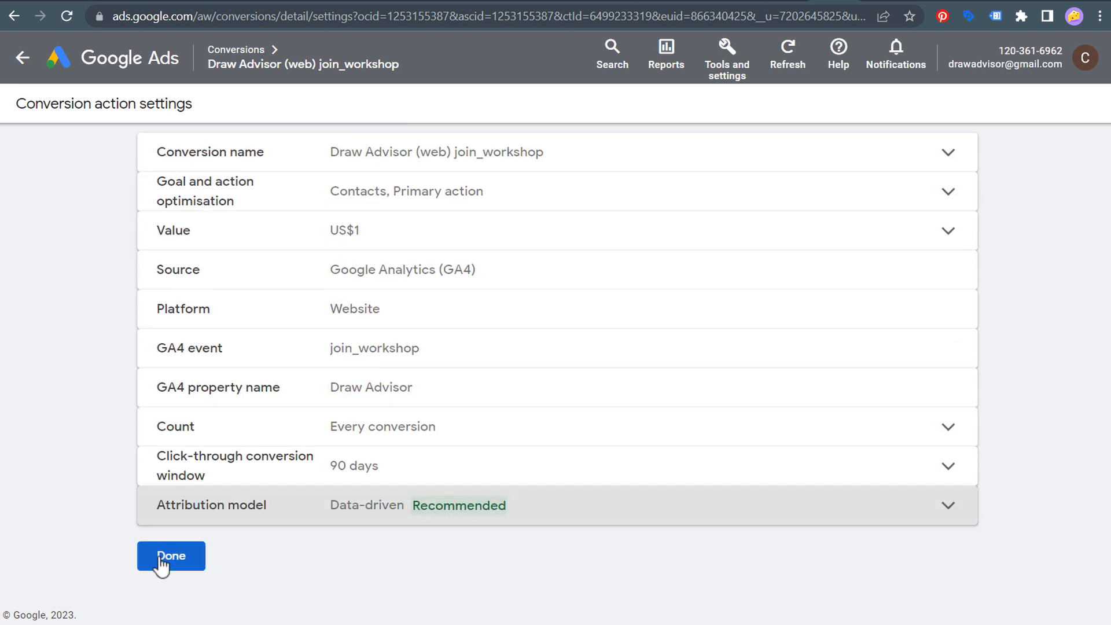
{"action": "left_click", "coordinate": [159, 561]}
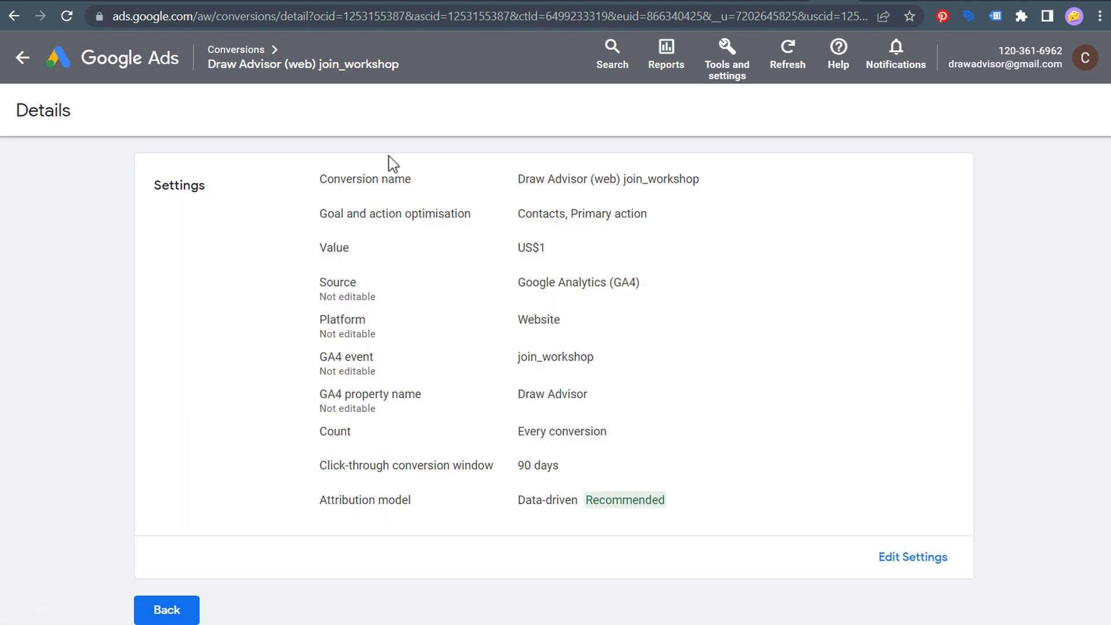
Check the drawing workshop sign-up page, return to the join_workshop conversion details and leave them
{"action": "left_click", "coordinate": [196, 2]}
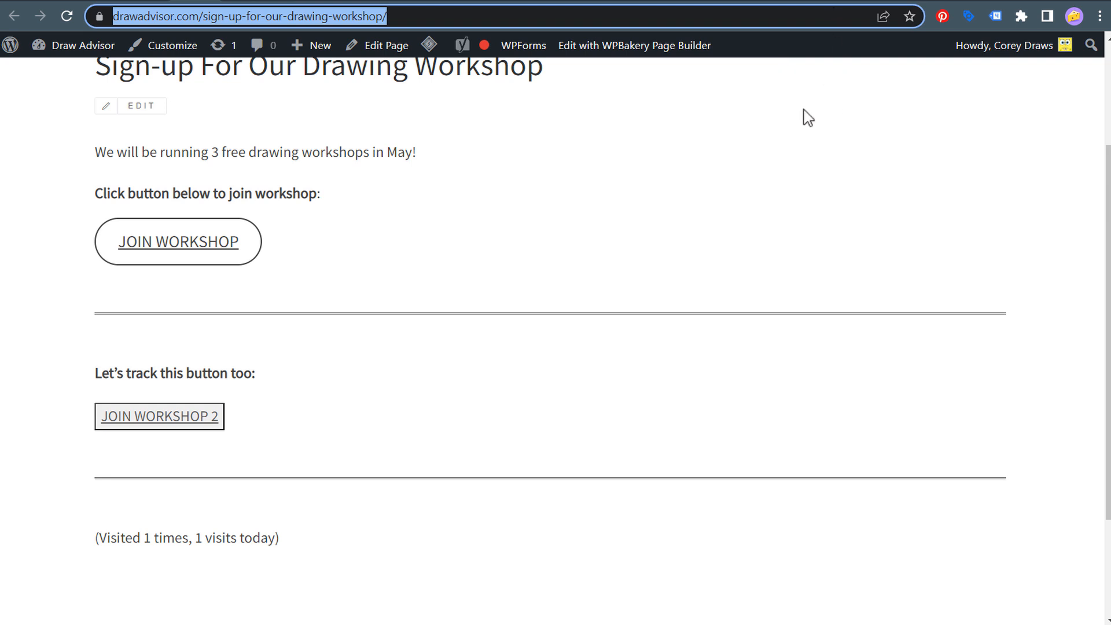
{"action": "left_click", "coordinate": [839, 3]}
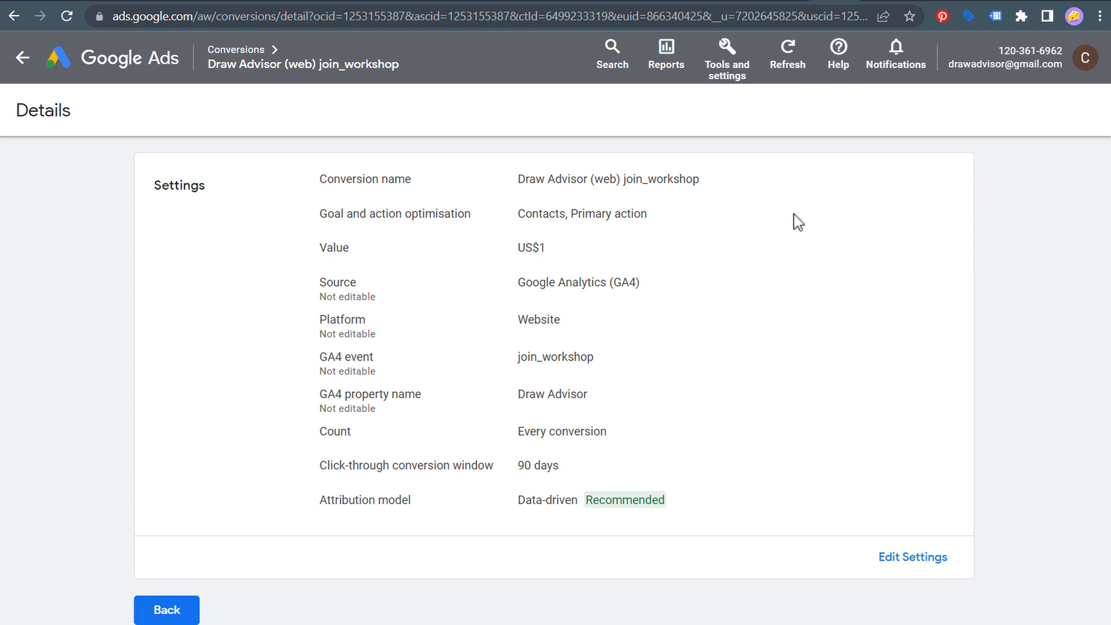
{"action": "scroll", "coordinate": [717, 263], "scroll_direction": "down", "scroll_amount": 2}
{"action": "left_click", "coordinate": [159, 575]}
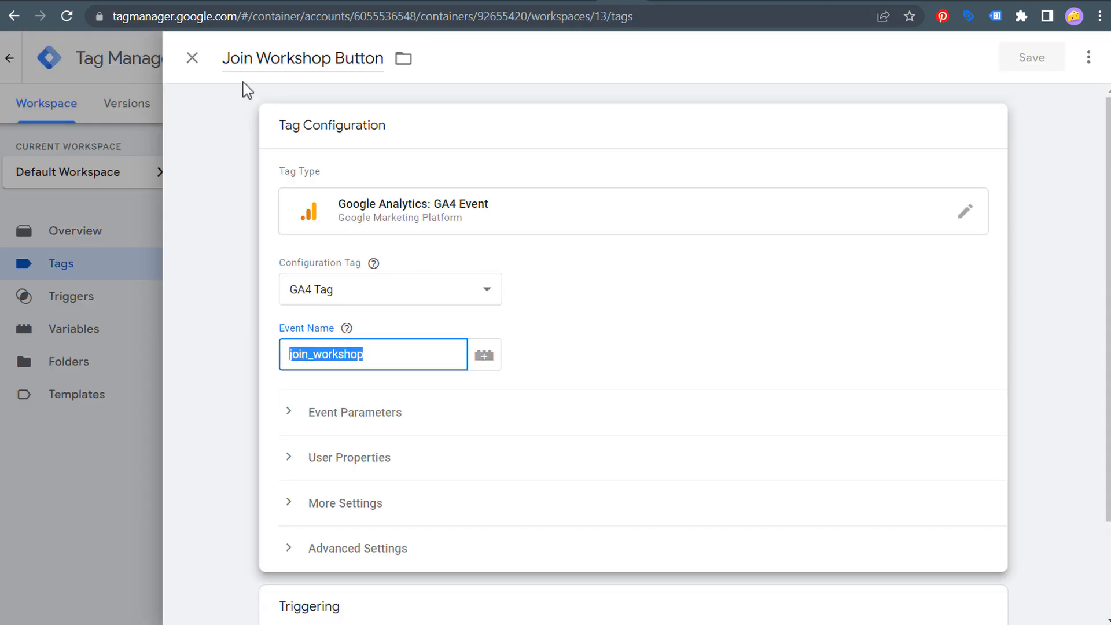
Close the Join Workshop Button tag in Tag Manager and review the WPForms guide on tracking form submissions with Google Analytics 4
{"action": "left_click", "coordinate": [192, 58]}
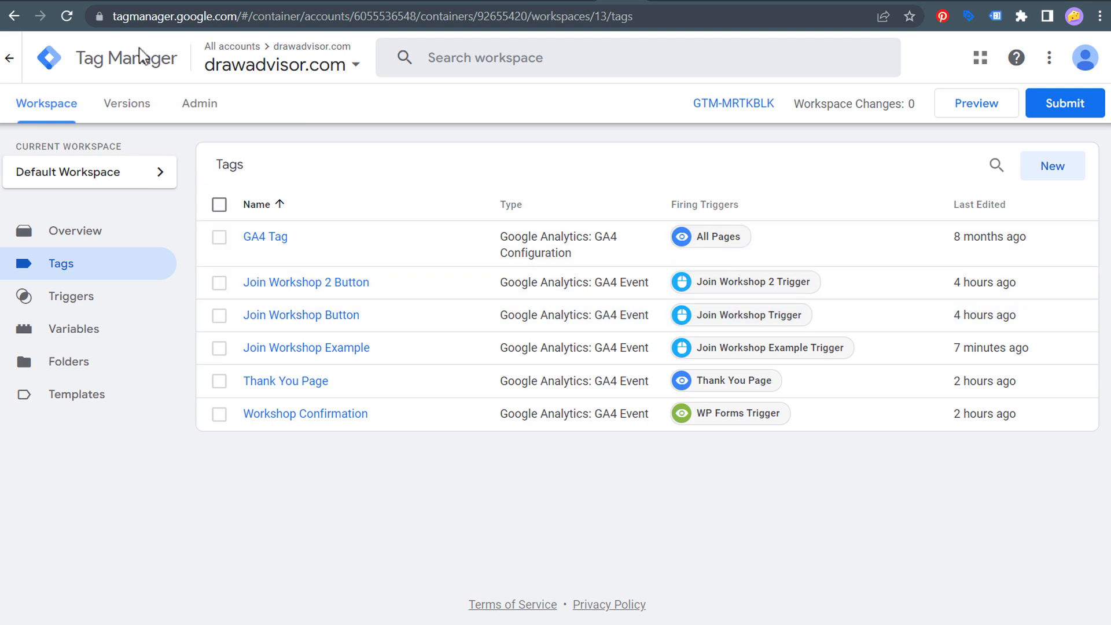
{"action": "left_click", "coordinate": [80, 1]}
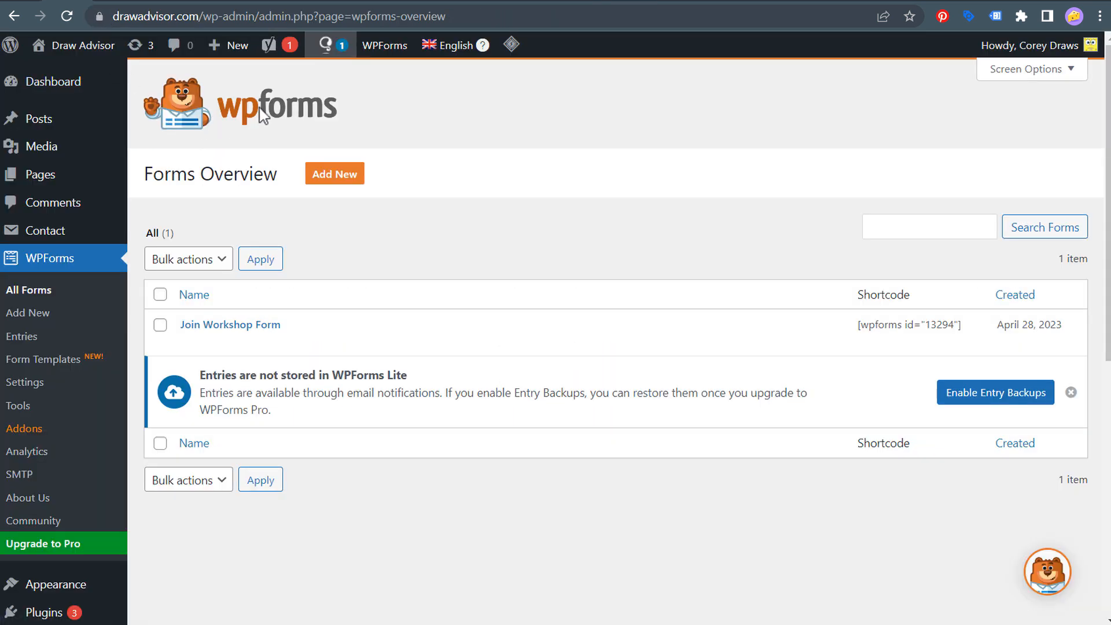
{"action": "left_click", "coordinate": [115, 3]}
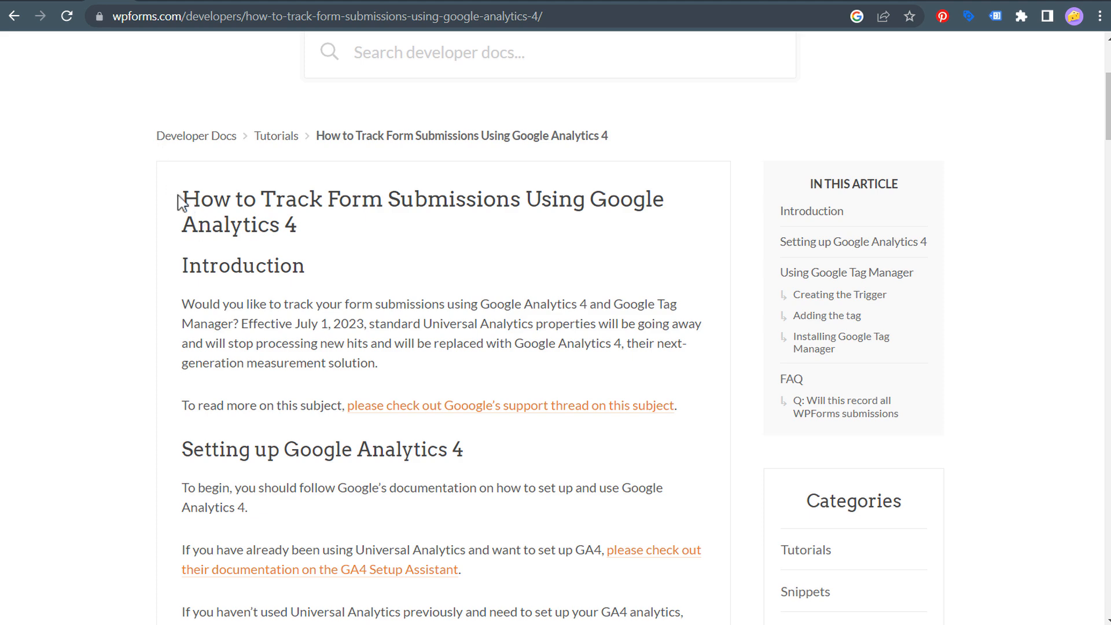
{"action": "scroll", "coordinate": [185, 209], "scroll_direction": "up", "scroll_amount": 3}
{"action": "left_click_drag", "start_coordinate": [345, 122], "coordinate": [821, 147]}
{"action": "left_click", "coordinate": [826, 149]}
{"action": "scroll", "coordinate": [491, 392], "scroll_direction": "down", "scroll_amount": 3}
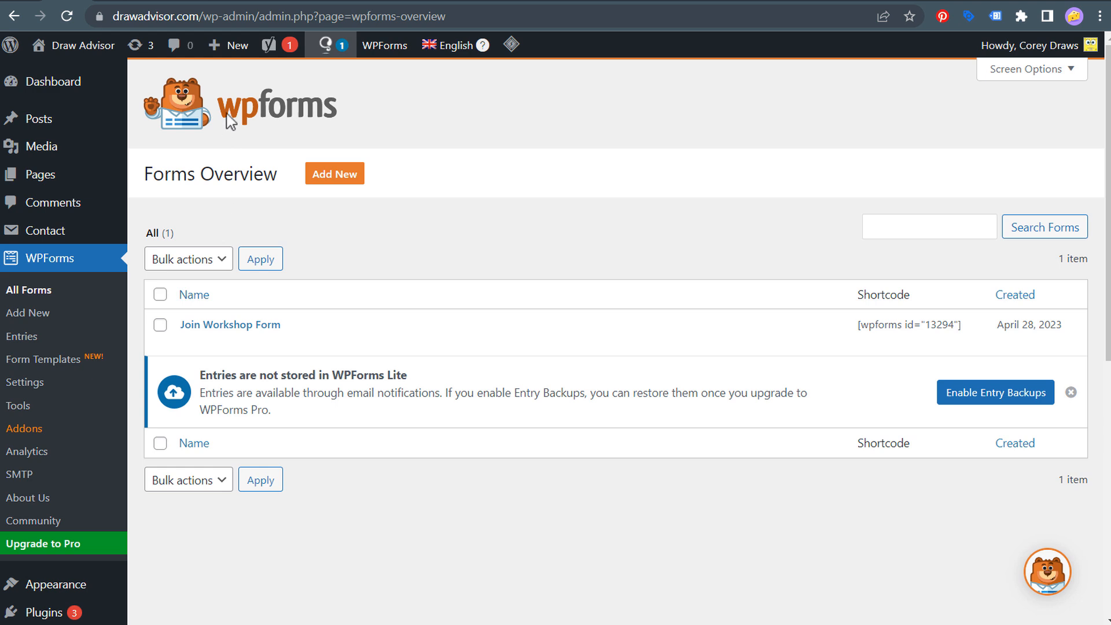
Switch from the WPForms overview to the site's sign-up page and examine the form's name, email and workshop fields
{"action": "mouse_move", "coordinate": [246, 333]}
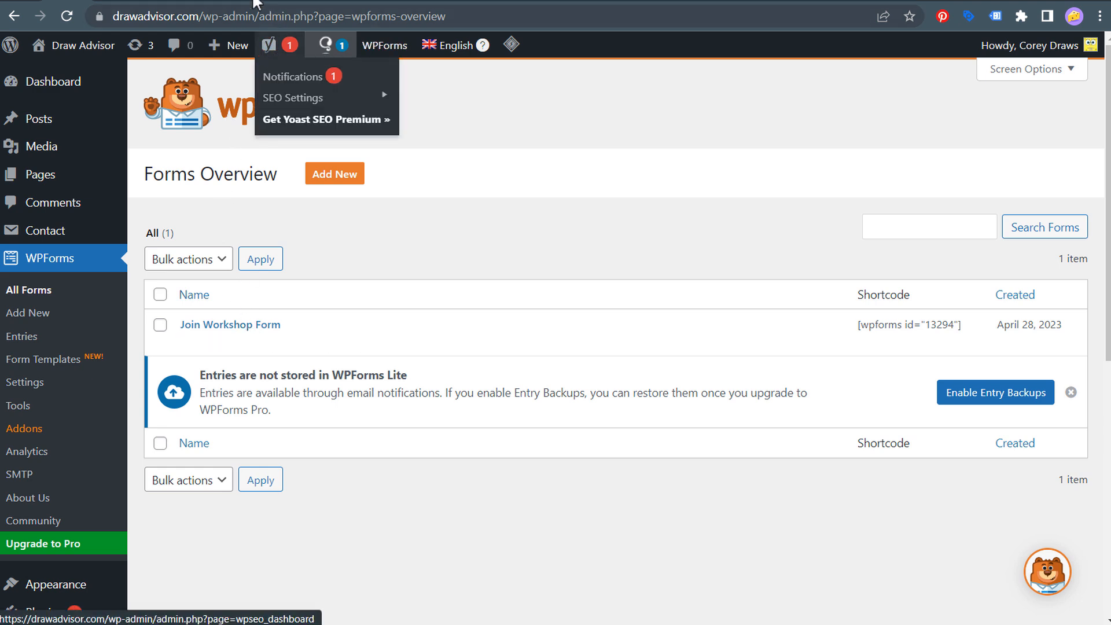
{"action": "left_click", "coordinate": [283, 0]}
{"action": "scroll", "coordinate": [600, 233], "scroll_direction": "up", "scroll_amount": 2}
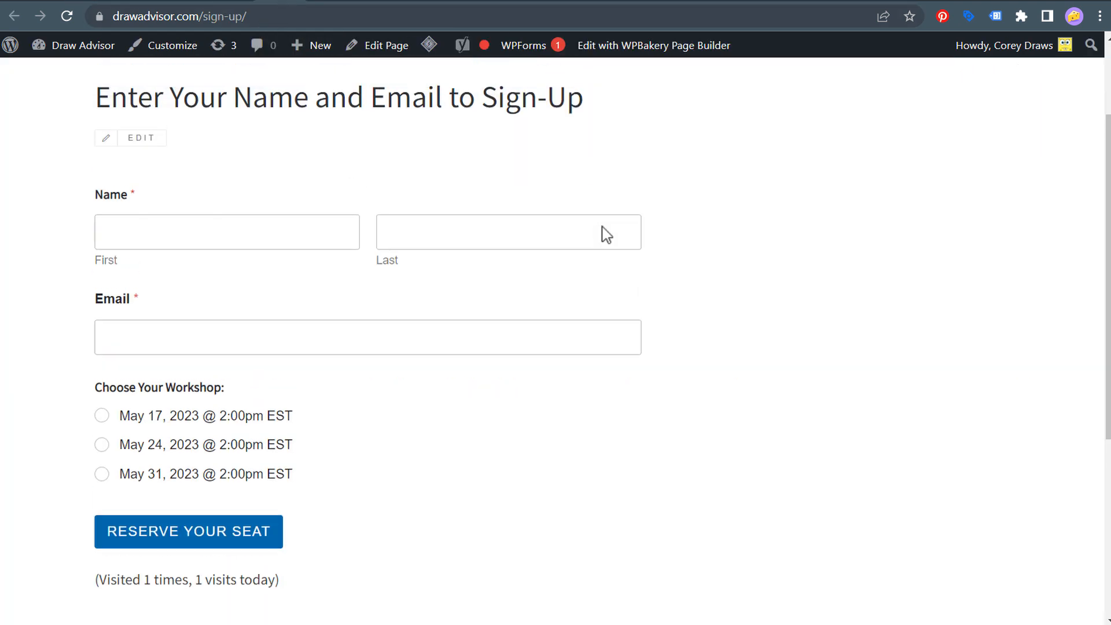
{"action": "left_click_drag", "start_coordinate": [127, 151], "coordinate": [816, 544]}
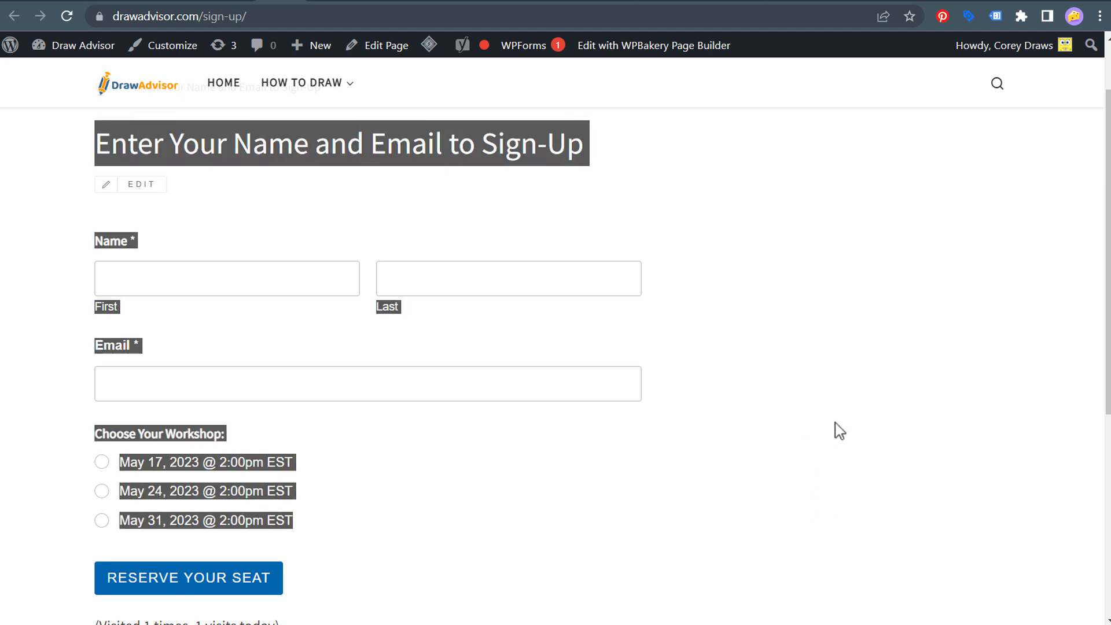
{"action": "left_click", "coordinate": [197, 283]}
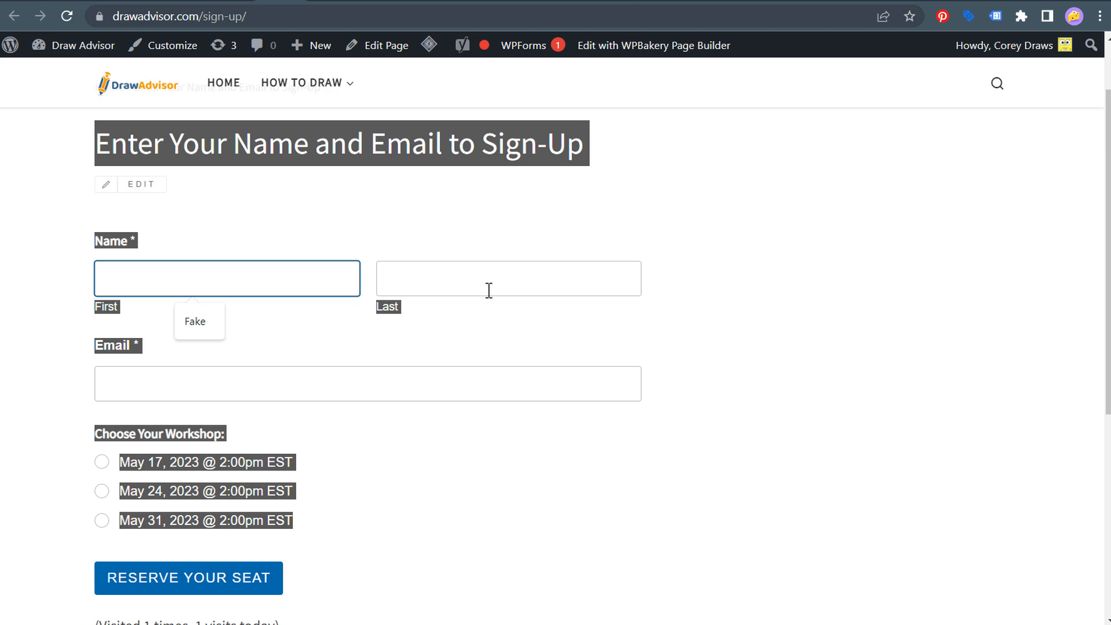
{"action": "left_click", "coordinate": [519, 286]}
{"action": "left_click", "coordinate": [148, 392]}
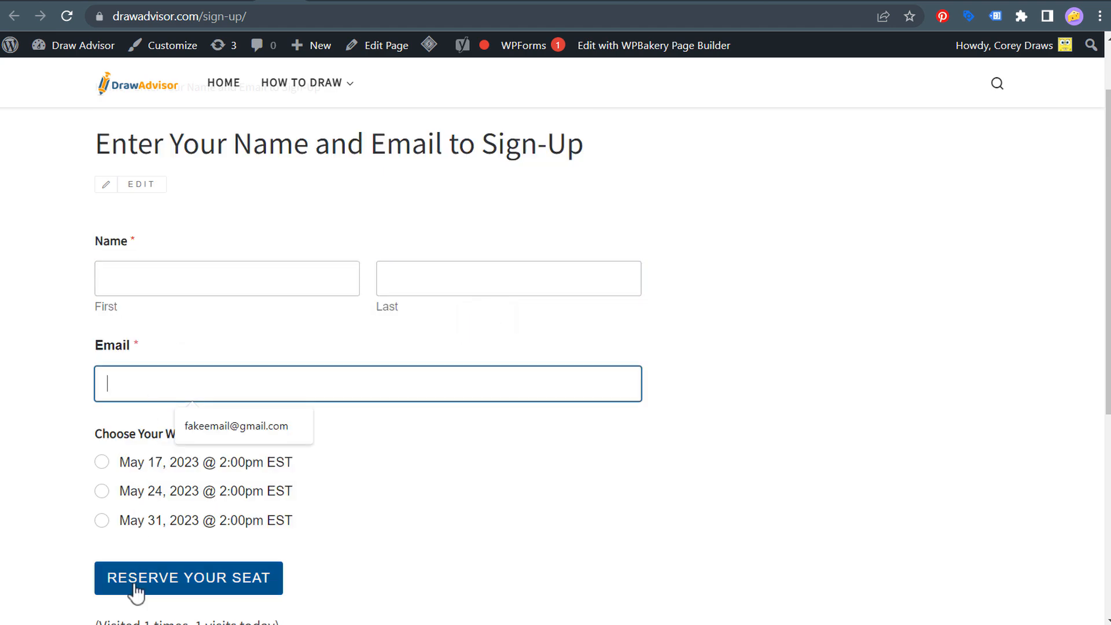
{"action": "left_click", "coordinate": [497, 503]}
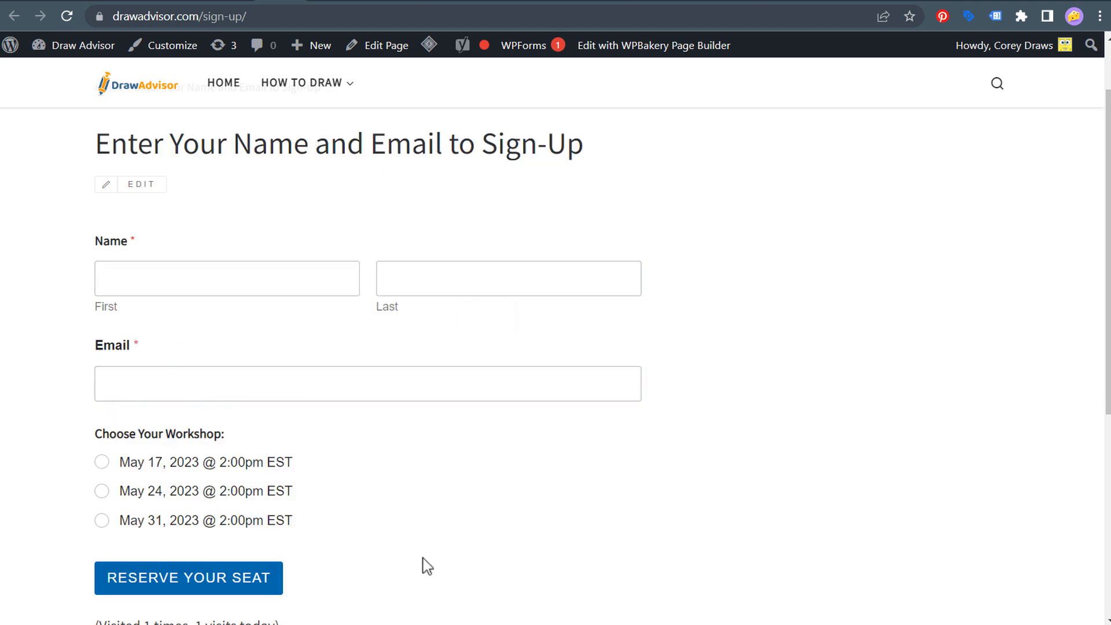
{"action": "scroll", "coordinate": [541, 477], "scroll_direction": "down", "scroll_amount": 1}
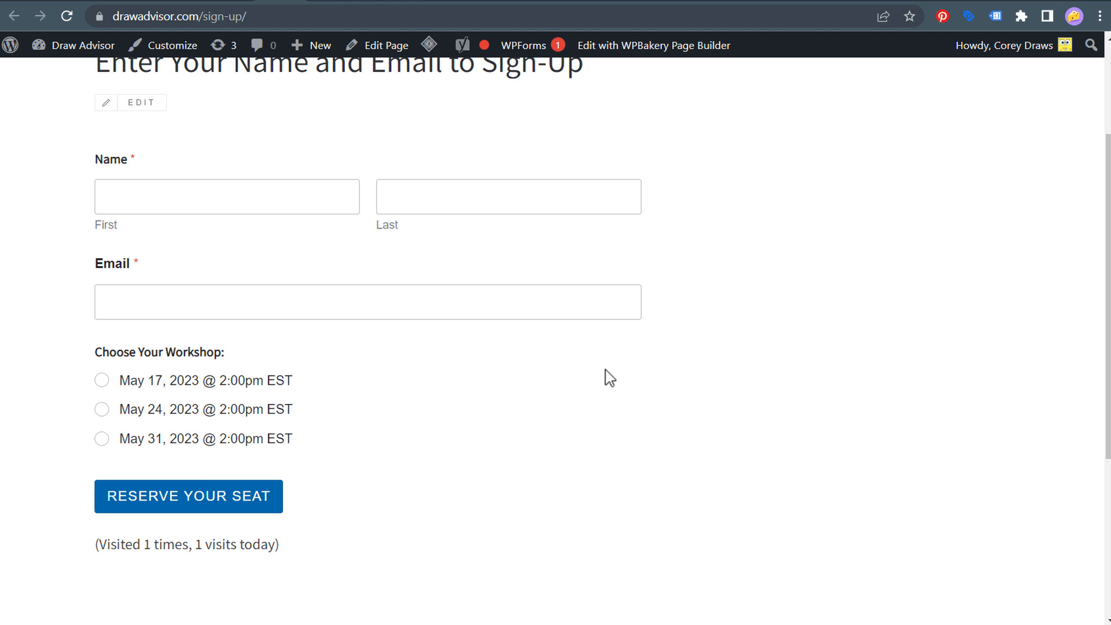
Switch to Tag Manager, reload the list of tags and open the Workshop Confirmation tag's configuration for editing
{"action": "left_click", "coordinate": [618, 2]}
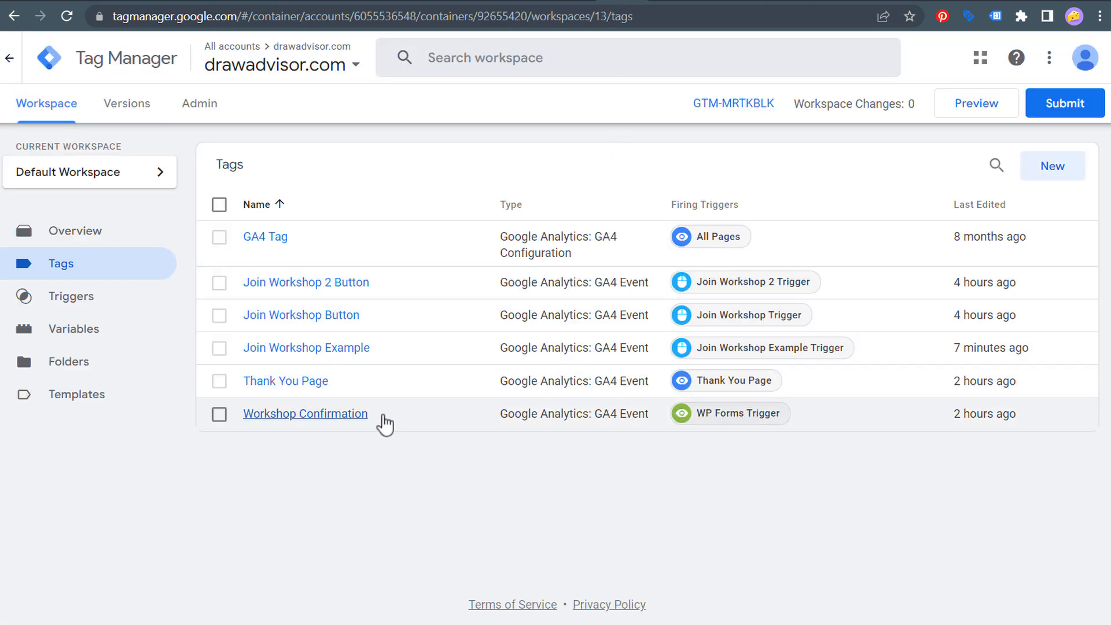
{"action": "left_click", "coordinate": [335, 426]}
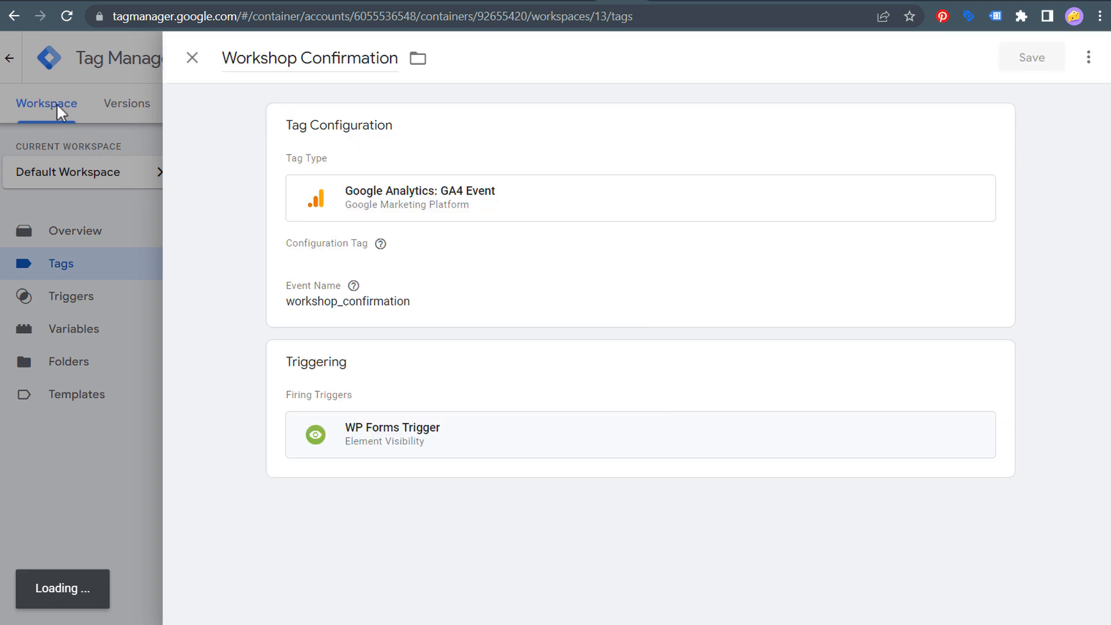
{"action": "left_click", "coordinate": [57, 102]}
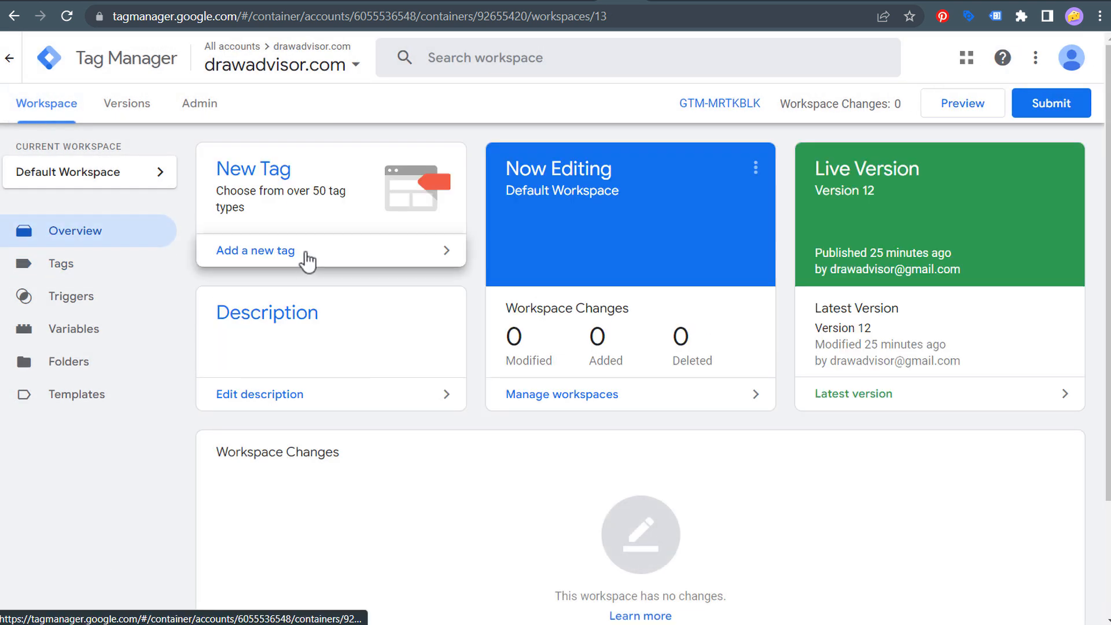
{"action": "left_click", "coordinate": [87, 269]}
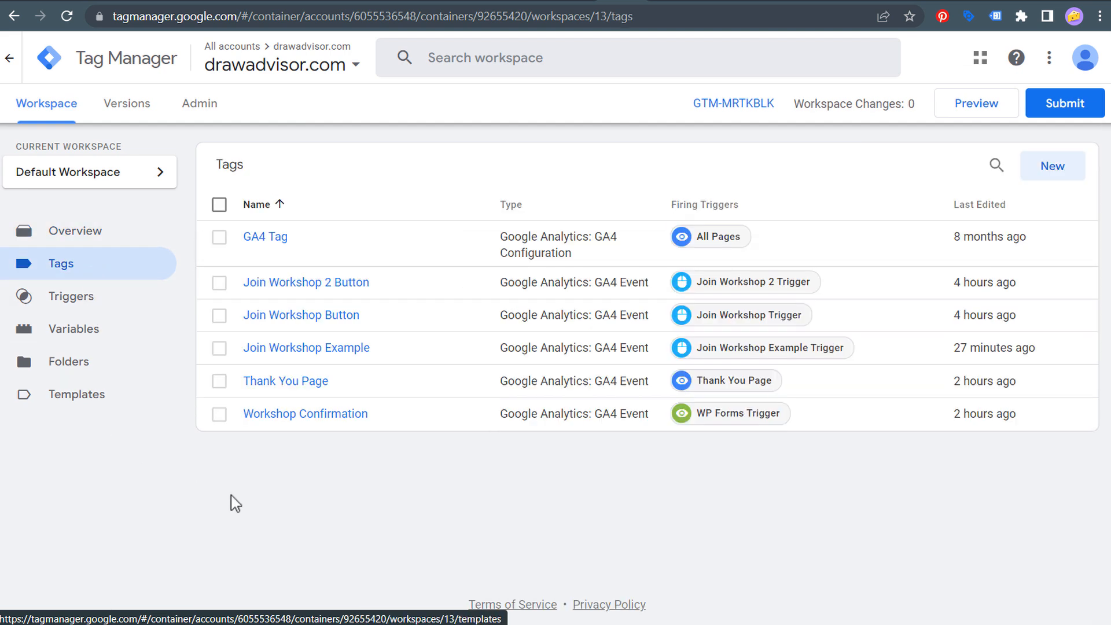
{"action": "left_click", "coordinate": [320, 426]}
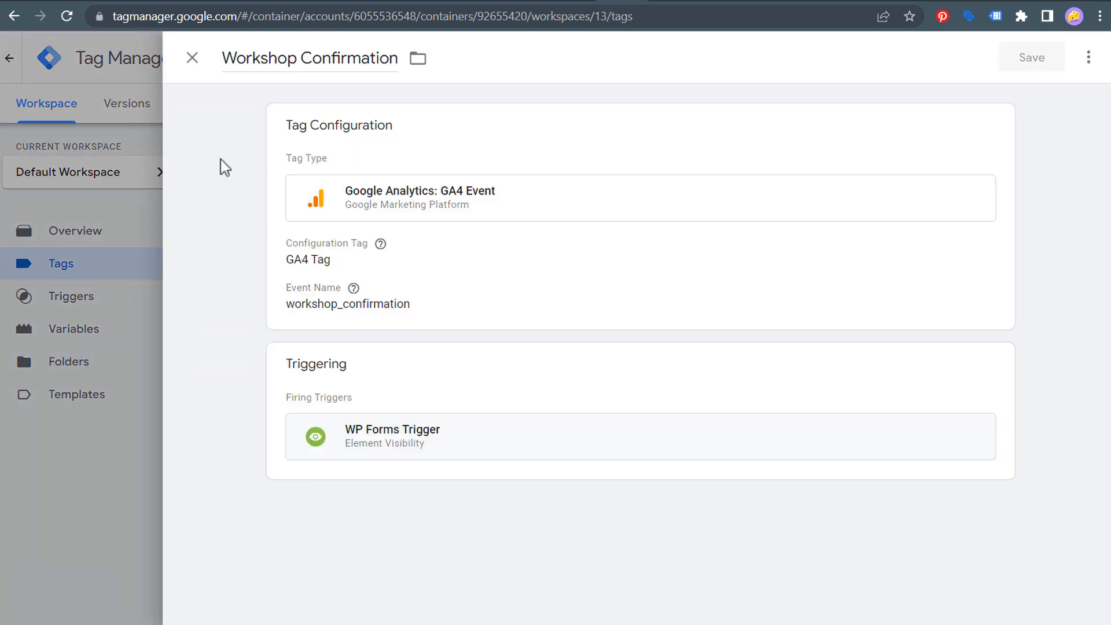
{"action": "left_click", "coordinate": [576, 160]}
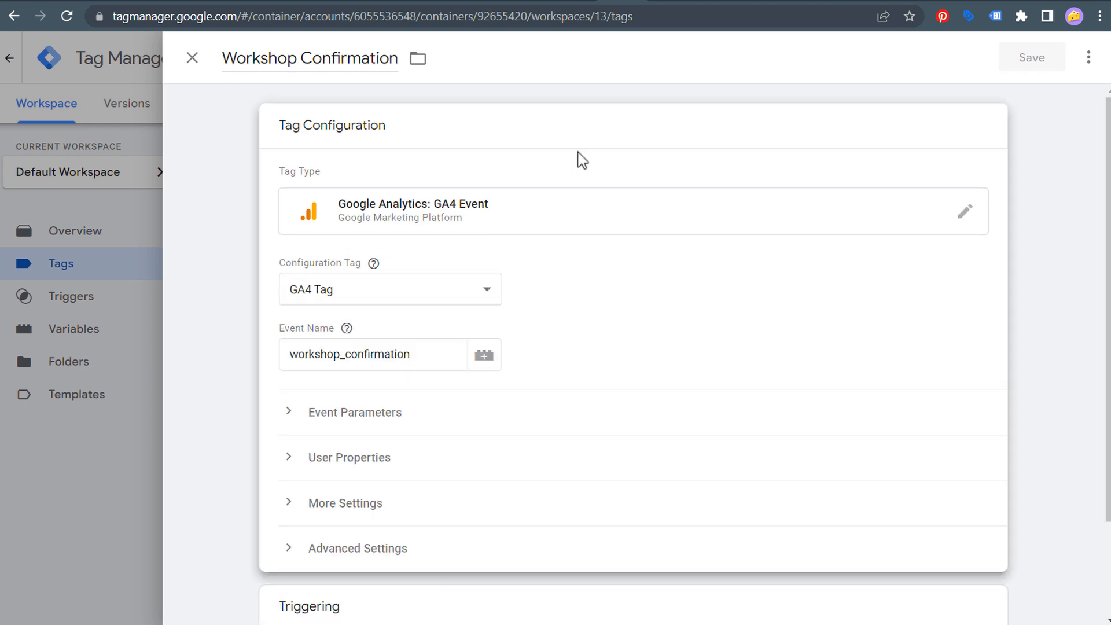
Set the tag type to Google Analytics: GA4 Event and, after trying None – Manually Set ID, use GA4 Tag as configuration tag
{"action": "left_click", "coordinate": [660, 217]}
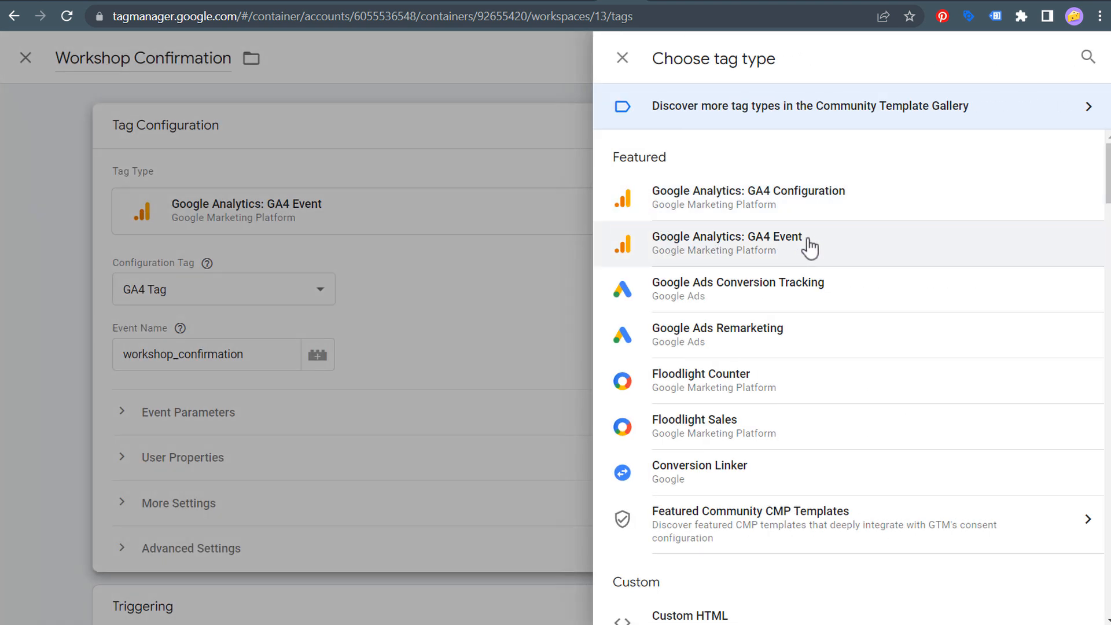
{"action": "left_click", "coordinate": [772, 250]}
{"action": "left_click", "coordinate": [489, 291]}
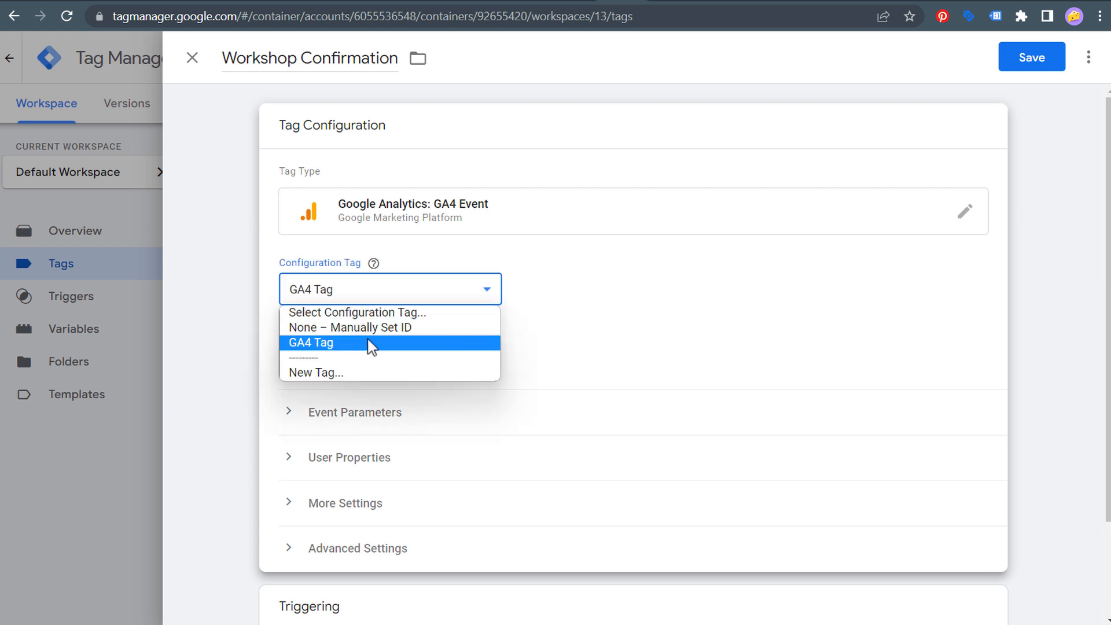
{"action": "left_click", "coordinate": [329, 328]}
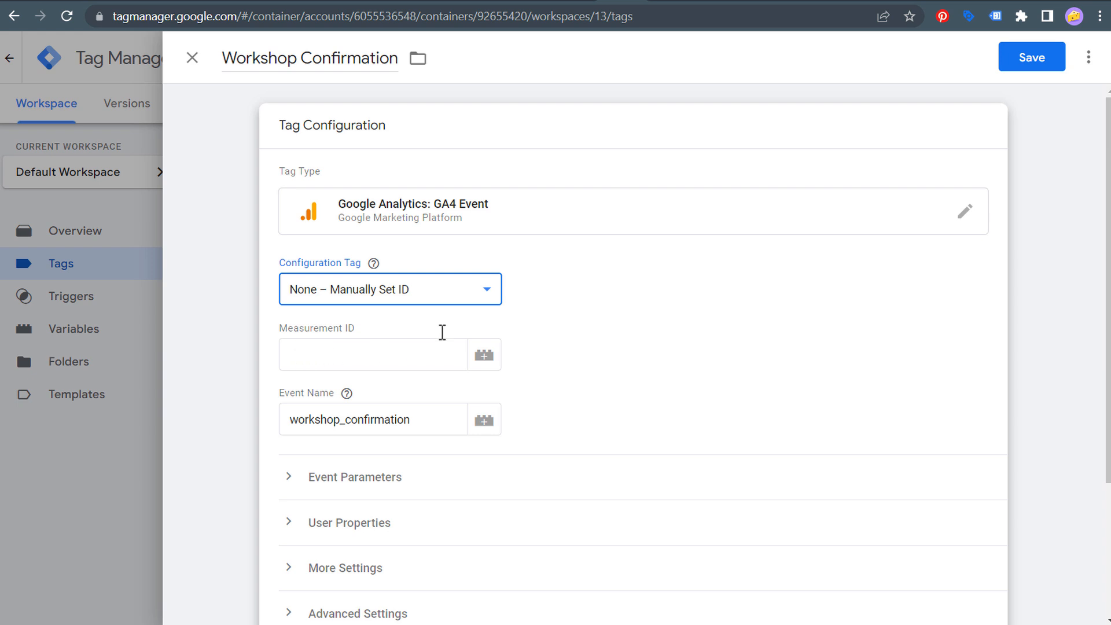
{"action": "left_click", "coordinate": [486, 289]}
{"action": "left_click", "coordinate": [307, 345]}
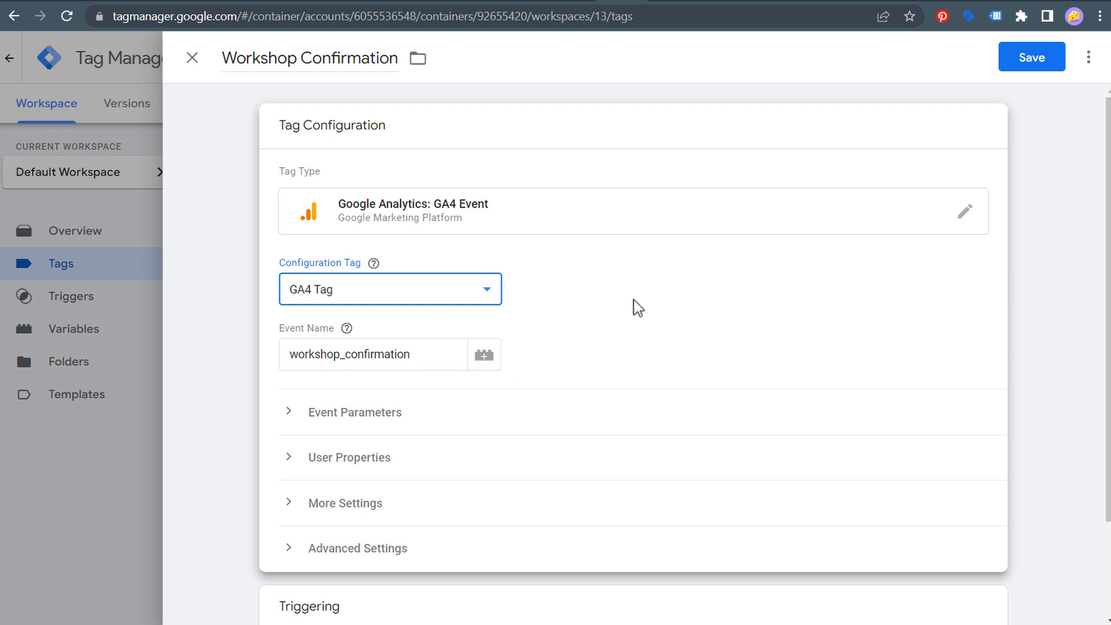
{"action": "left_click", "coordinate": [209, 293]}
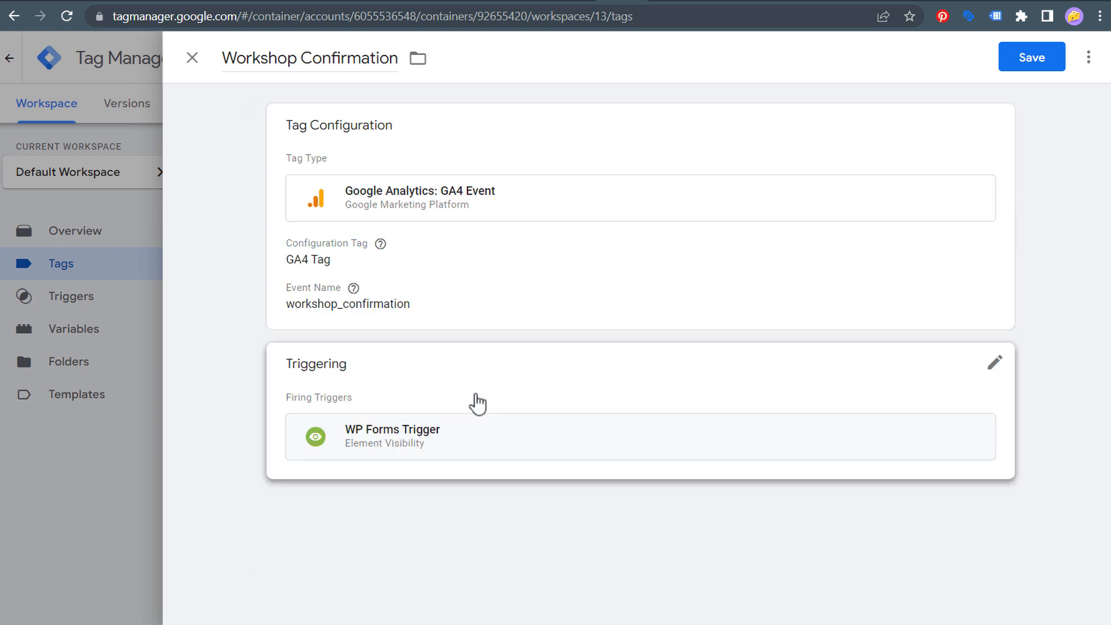
Open the Workshop Confirmation tag's WP Forms Trigger for editing and choose Element Visibility as its trigger type
{"action": "left_click", "coordinate": [511, 379]}
{"action": "left_click", "coordinate": [809, 446]}
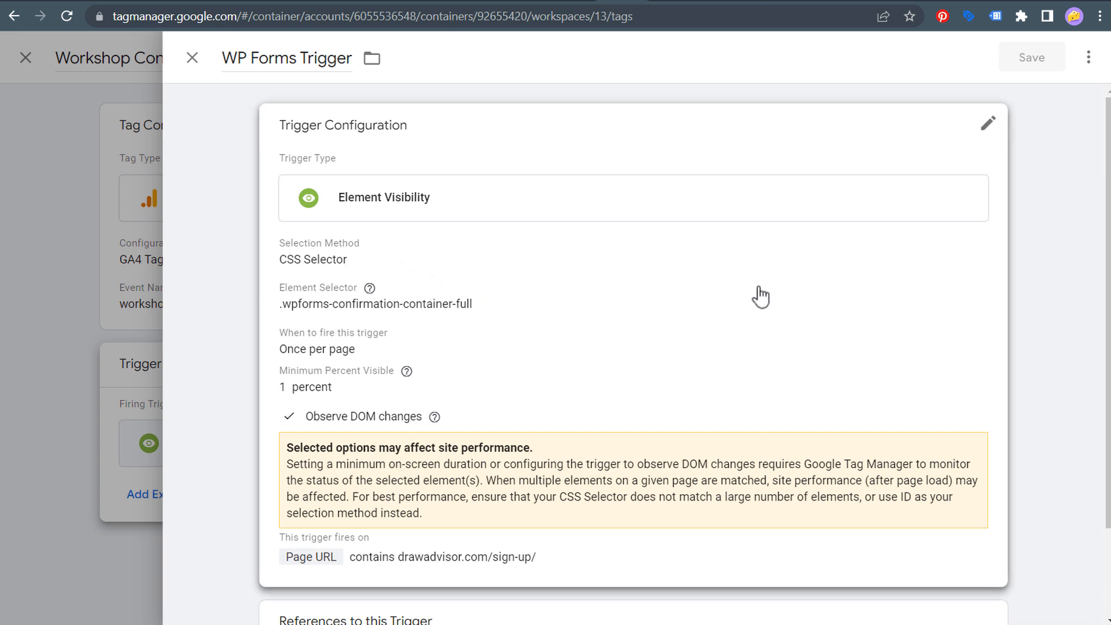
{"action": "left_click", "coordinate": [876, 287]}
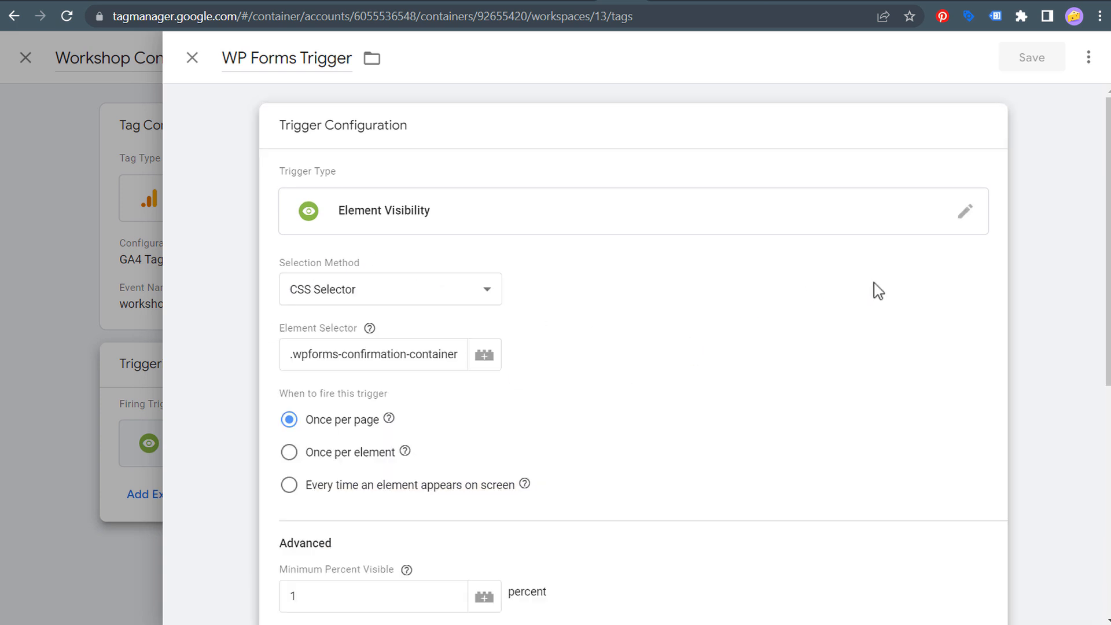
{"action": "left_click", "coordinate": [962, 210]}
{"action": "scroll", "coordinate": [696, 357], "scroll_direction": "down", "scroll_amount": 3}
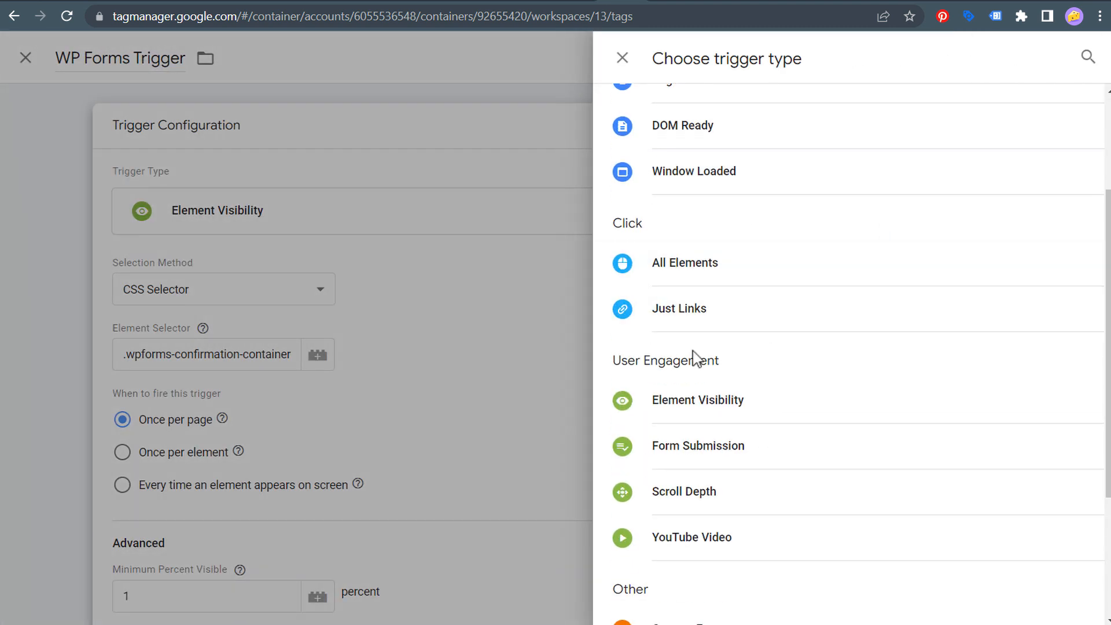
{"action": "left_click", "coordinate": [663, 407]}
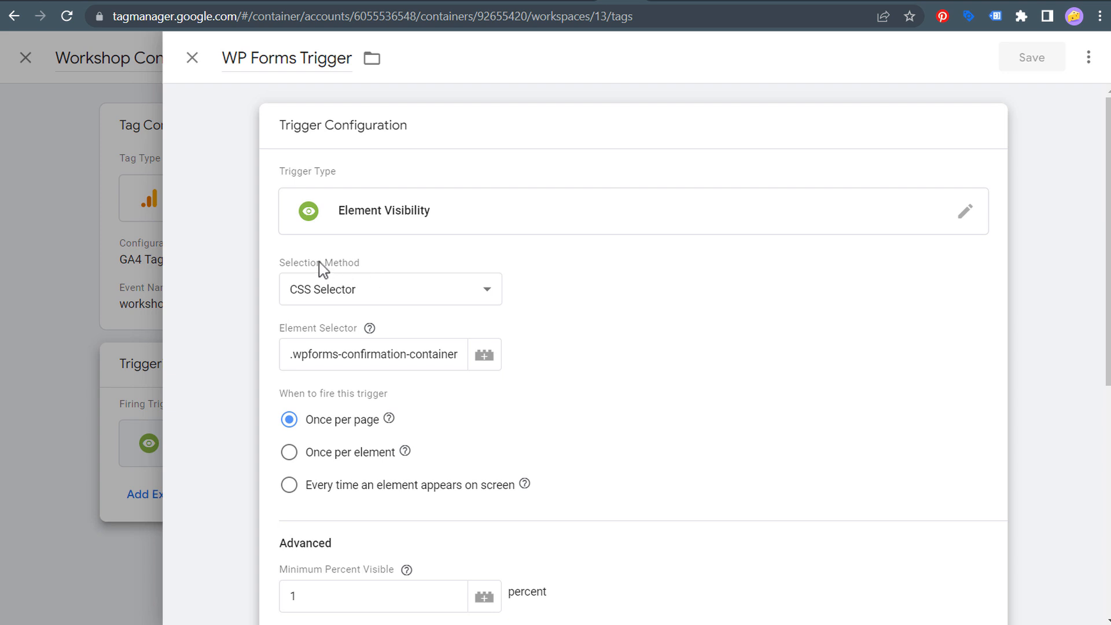
Set the trigger's selection method to CSS Selector and check the .wpforms-confirmation-container-full element selector
{"action": "left_click", "coordinate": [390, 288]}
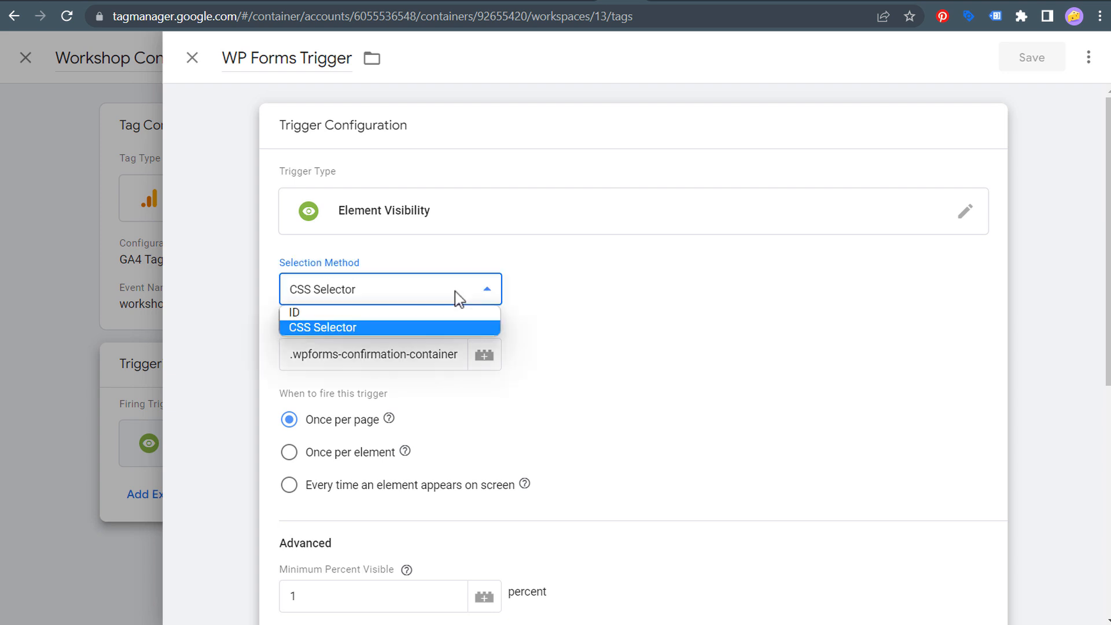
{"action": "left_click", "coordinate": [352, 327]}
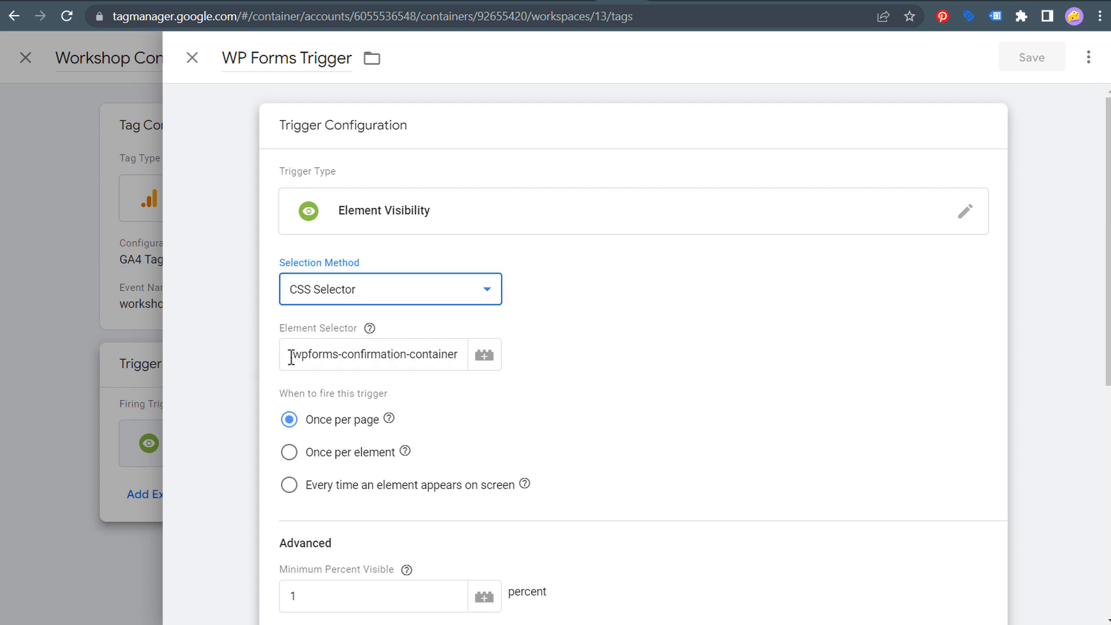
{"action": "left_click_drag", "start_coordinate": [291, 355], "coordinate": [360, 359]}
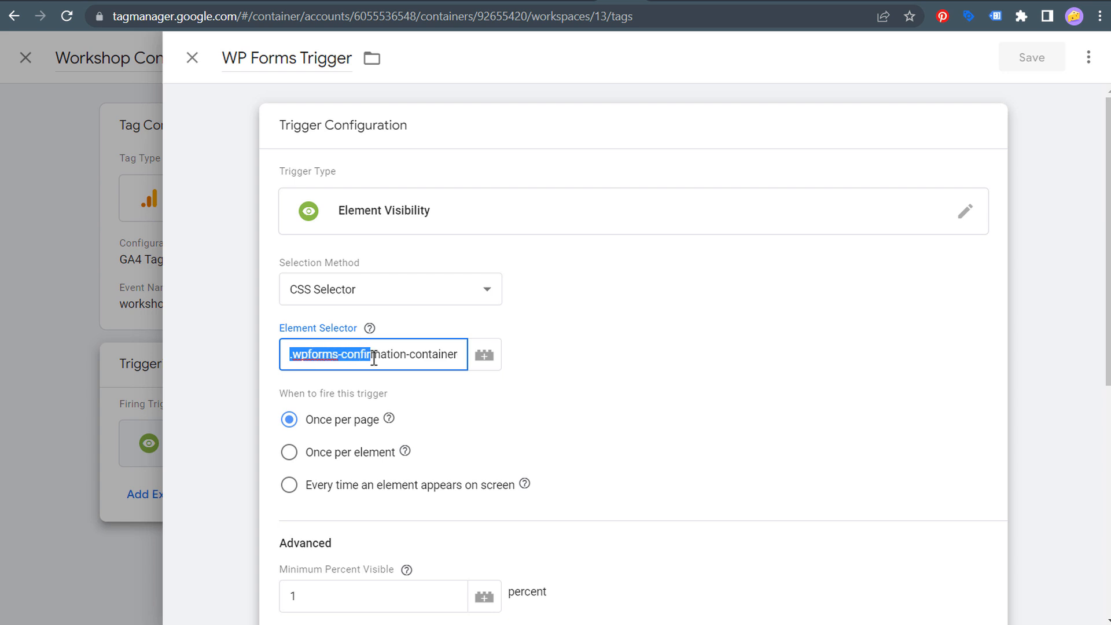
{"action": "left_click_drag", "start_coordinate": [394, 358], "coordinate": [457, 358]}
{"action": "left_click", "coordinate": [744, 378]}
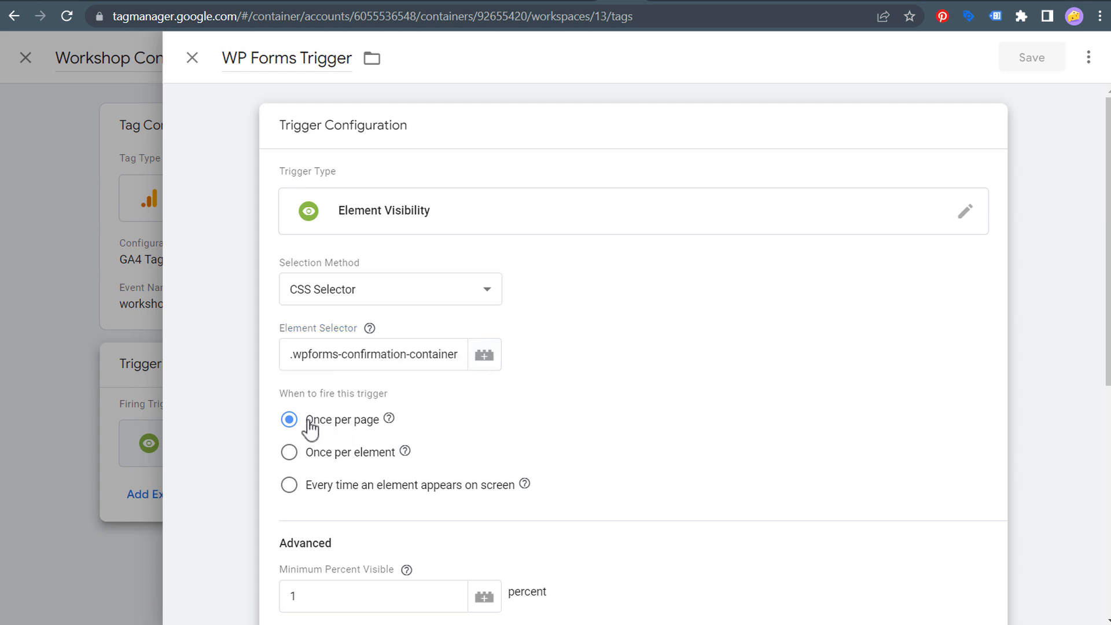
Review the trigger's advanced settings and firing condition, and check the URL of the site's sign-up page for comparison
{"action": "scroll", "coordinate": [744, 394], "scroll_direction": "down", "scroll_amount": 3}
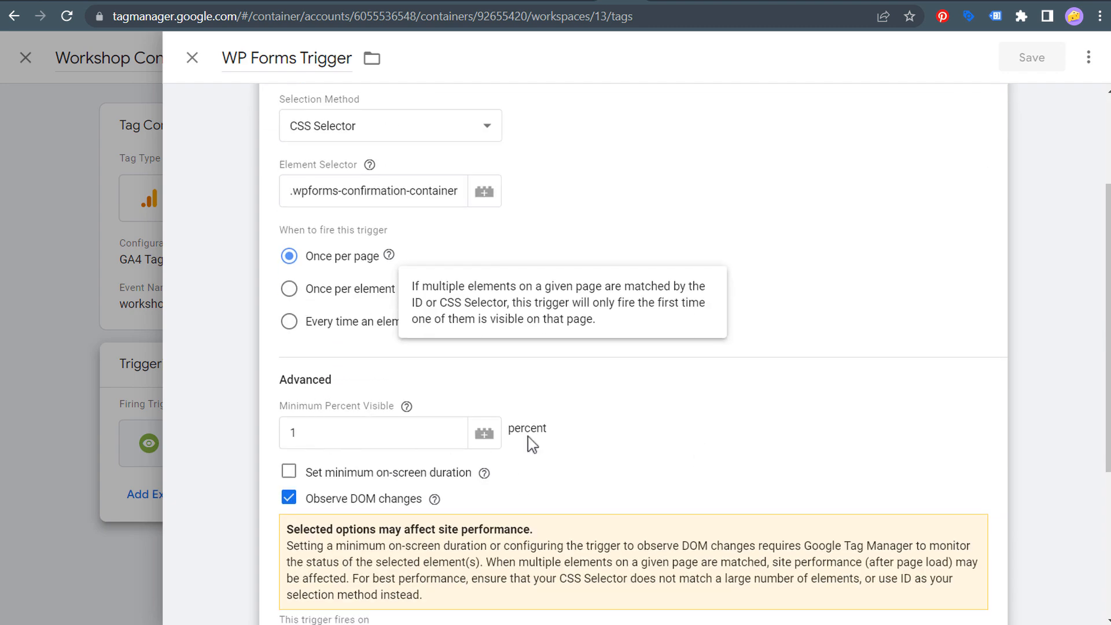
{"action": "scroll", "coordinate": [664, 427], "scroll_direction": "down", "scroll_amount": 4}
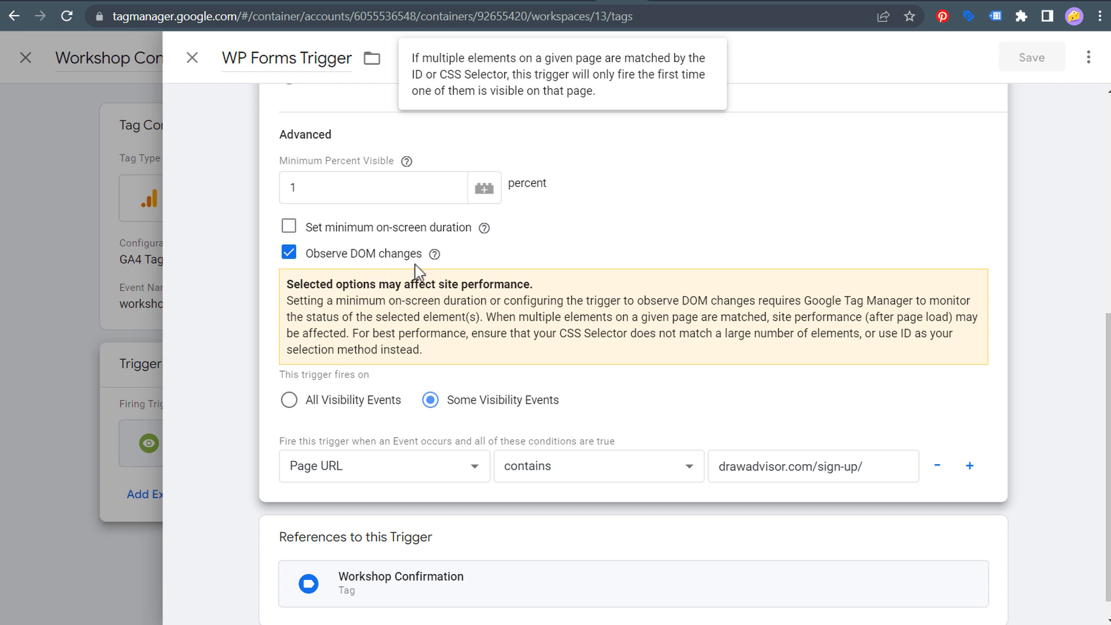
{"action": "scroll", "coordinate": [619, 342], "scroll_direction": "down", "scroll_amount": 1}
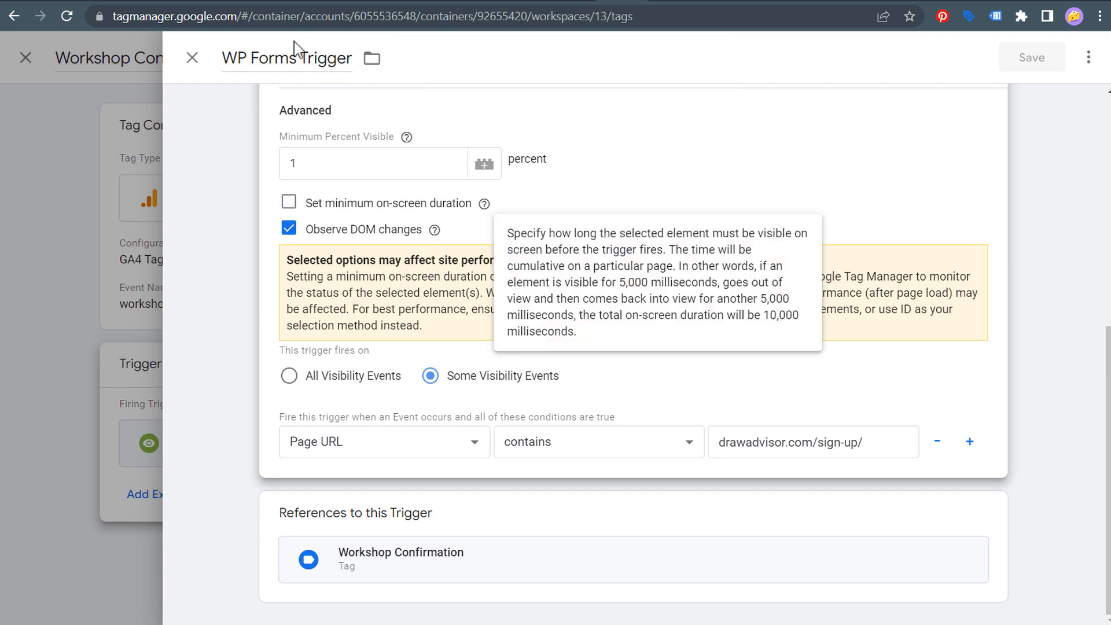
{"action": "left_click", "coordinate": [280, 1]}
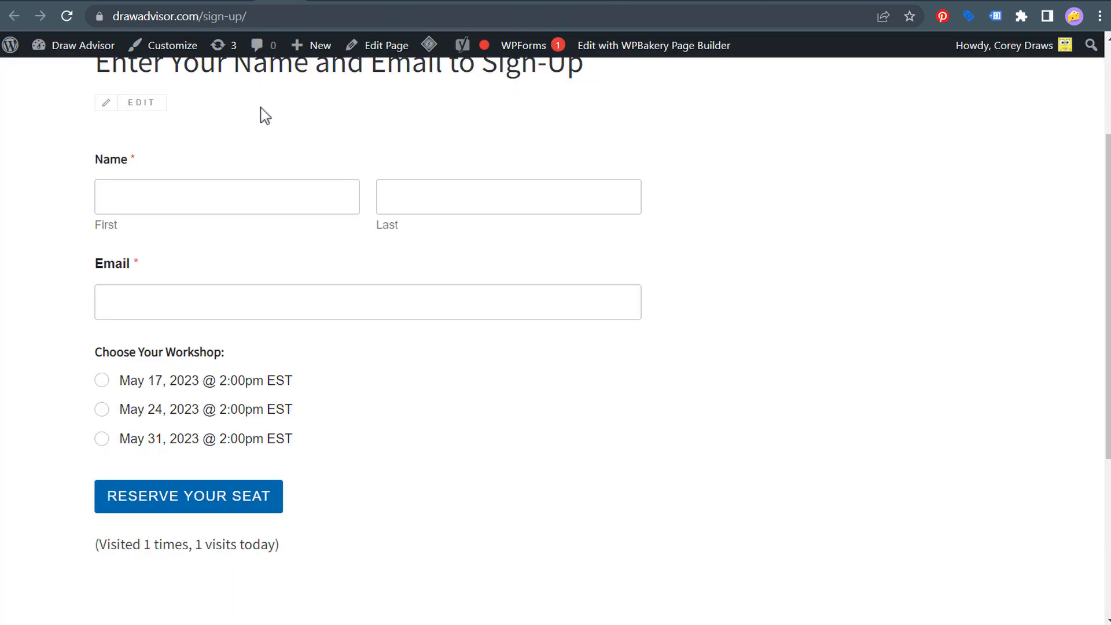
{"action": "left_click", "coordinate": [271, 17]}
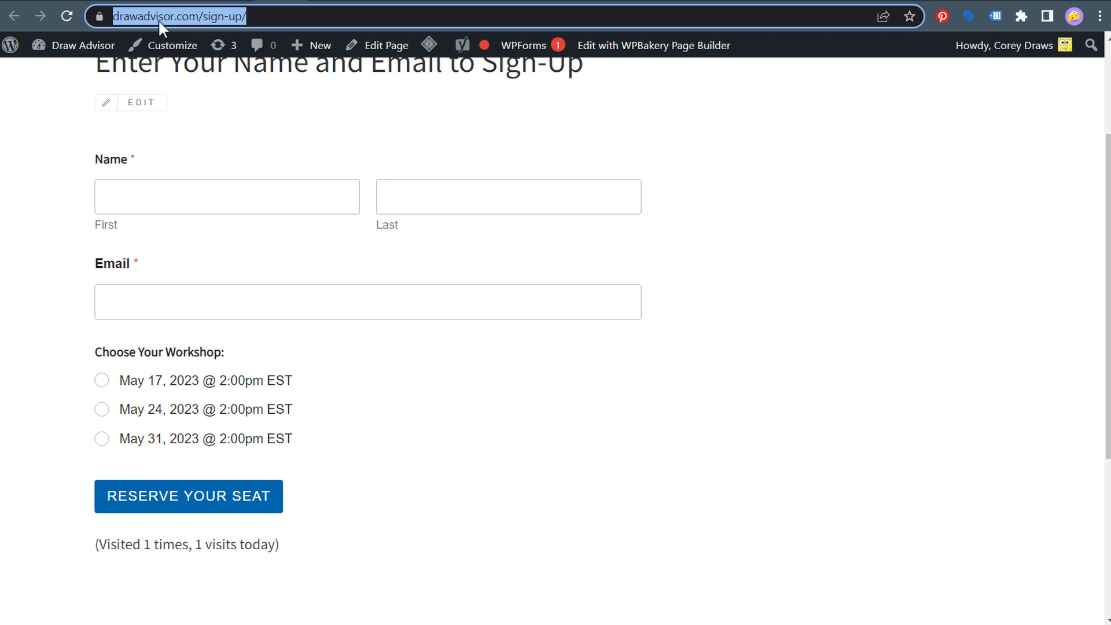
{"action": "left_click", "coordinate": [203, 16]}
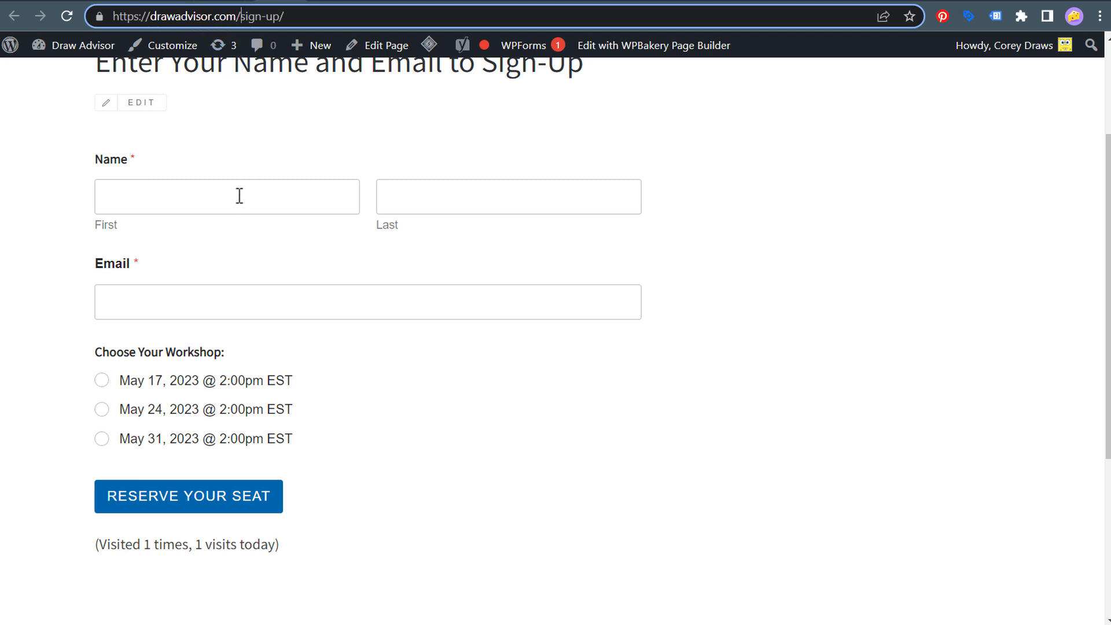
{"action": "left_click", "coordinate": [609, 1]}
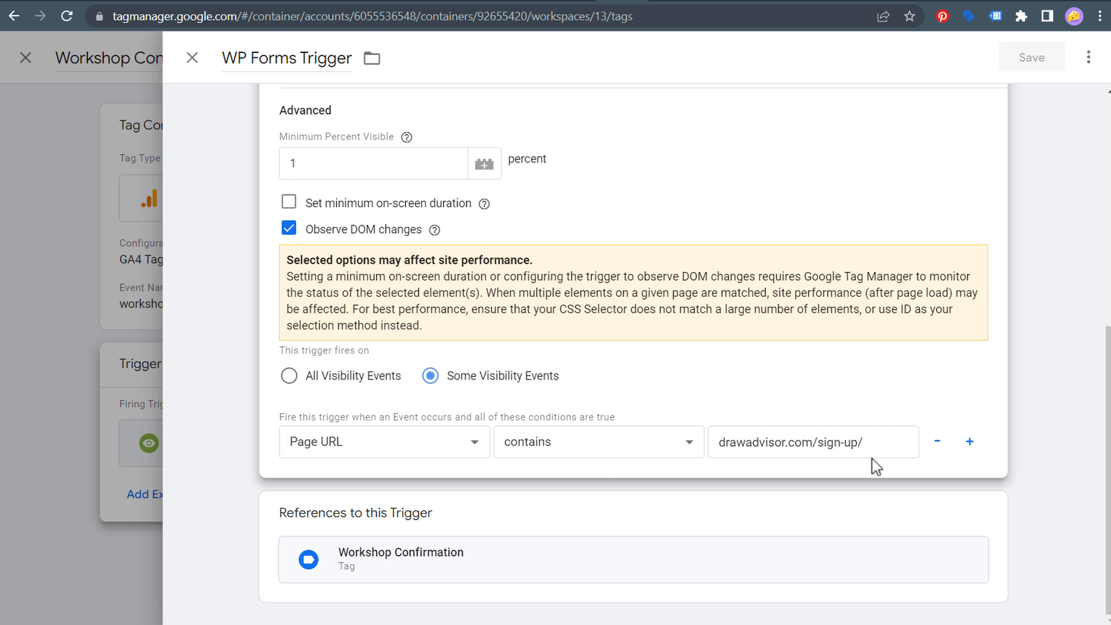
Remove the trigger's URL condition and recreate it under Some Visibility Events as Page URL contains drawadvisor.com/sign-up/
{"action": "left_click_drag", "start_coordinate": [867, 442], "coordinate": [702, 441]}
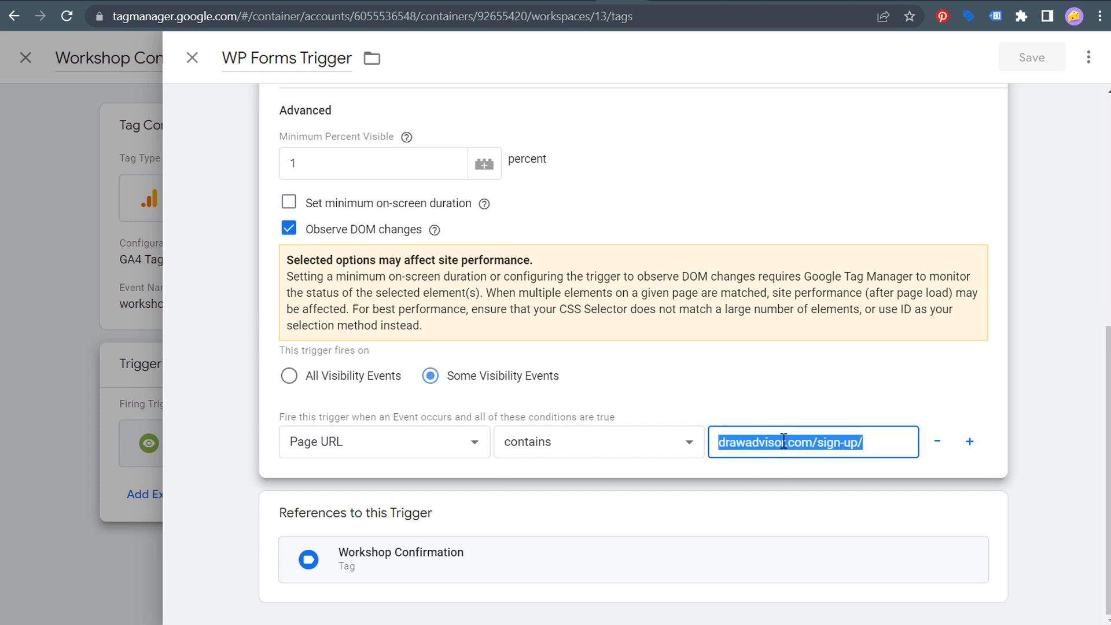
{"action": "left_click", "coordinate": [939, 447]}
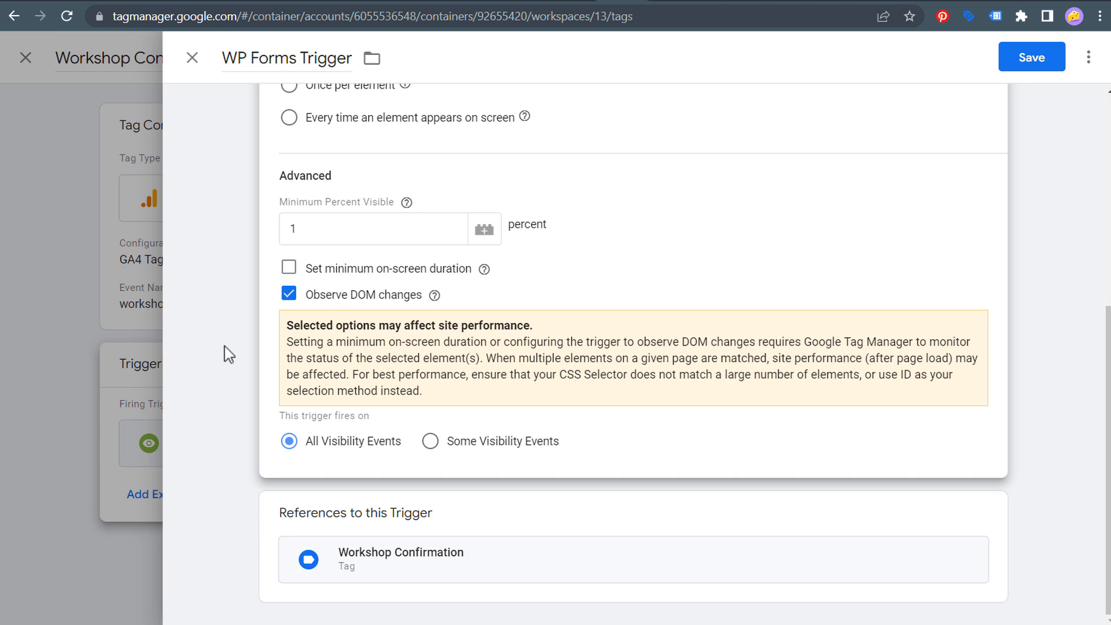
{"action": "left_click", "coordinate": [431, 444]}
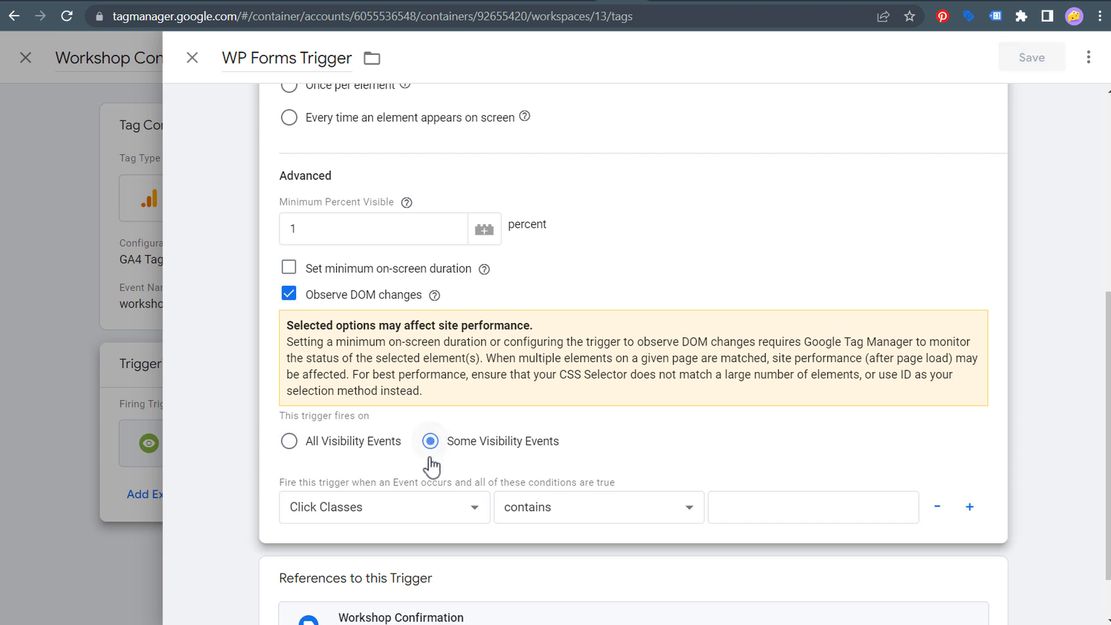
{"action": "left_click", "coordinate": [456, 511]}
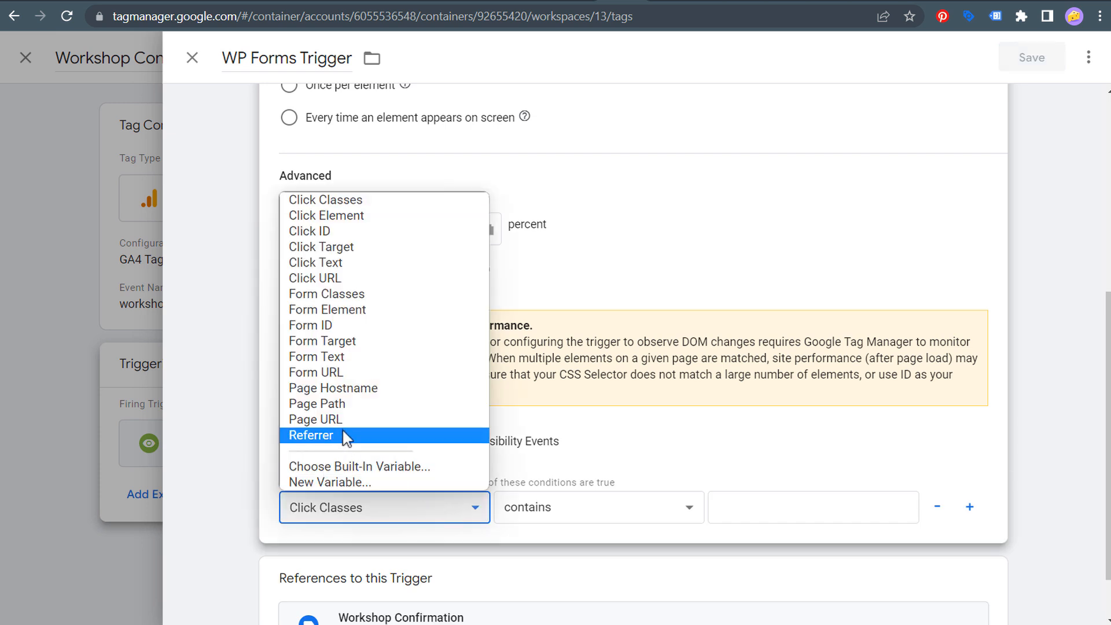
{"action": "left_click", "coordinate": [364, 421]}
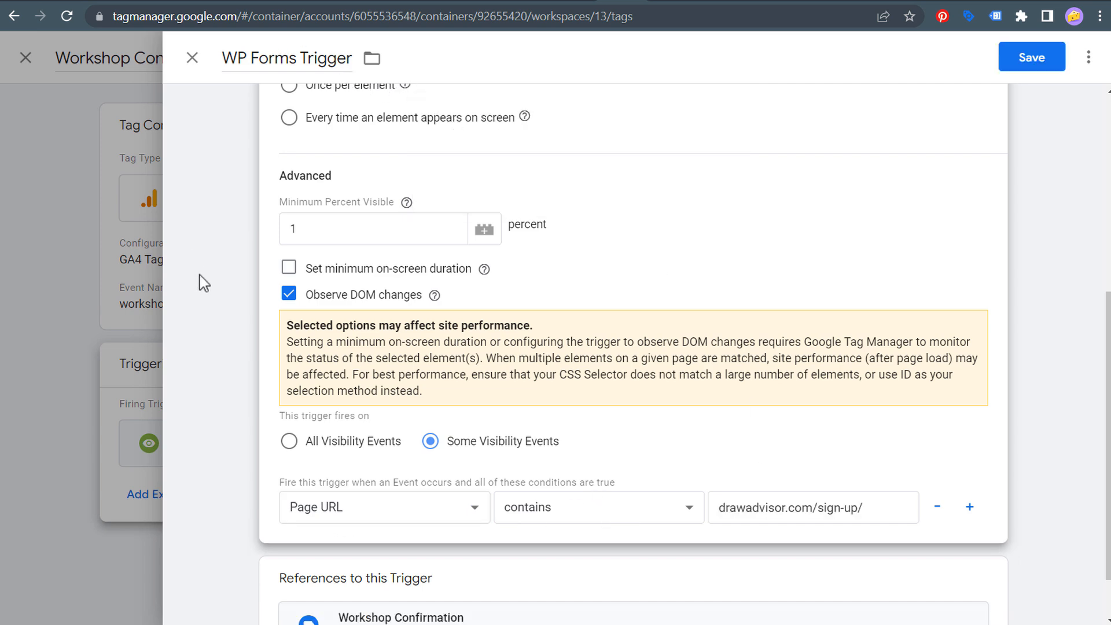
Finish editing the WP Forms Trigger, then save the trigger and the Workshop Confirmation tag
{"action": "left_click", "coordinate": [197, 271]}
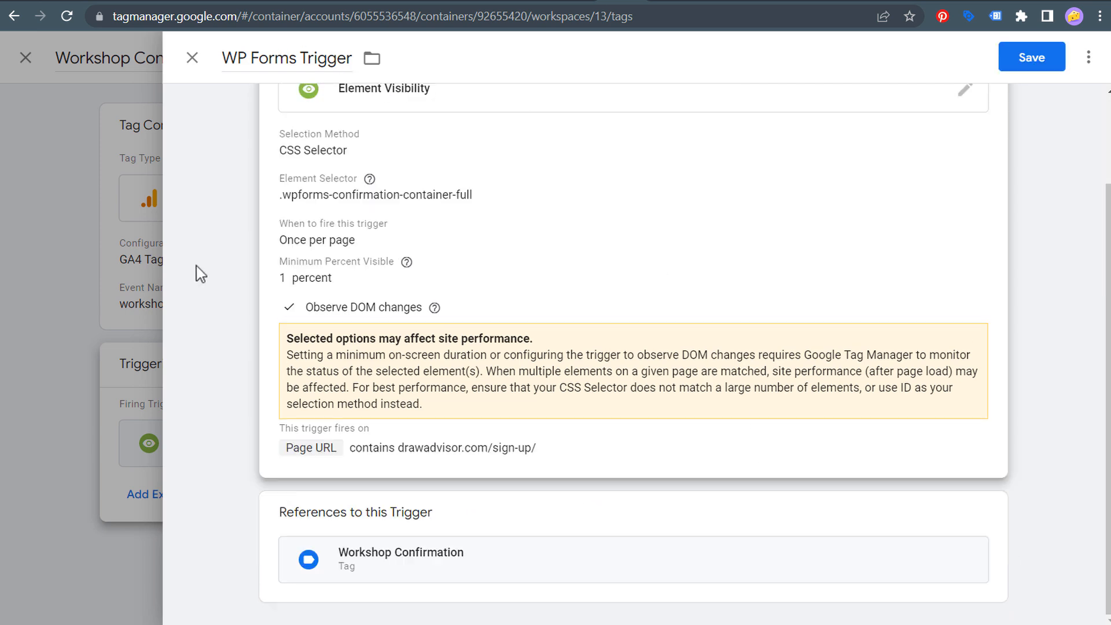
{"action": "scroll", "coordinate": [191, 289], "scroll_direction": "up", "scroll_amount": 2}
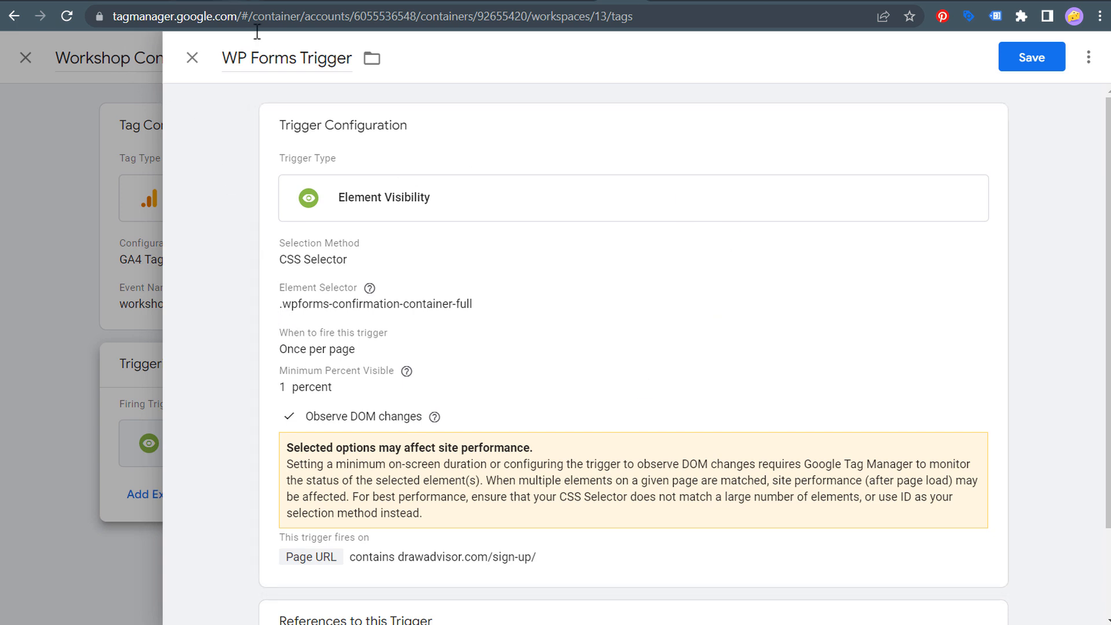
{"action": "left_click", "coordinate": [1033, 58]}
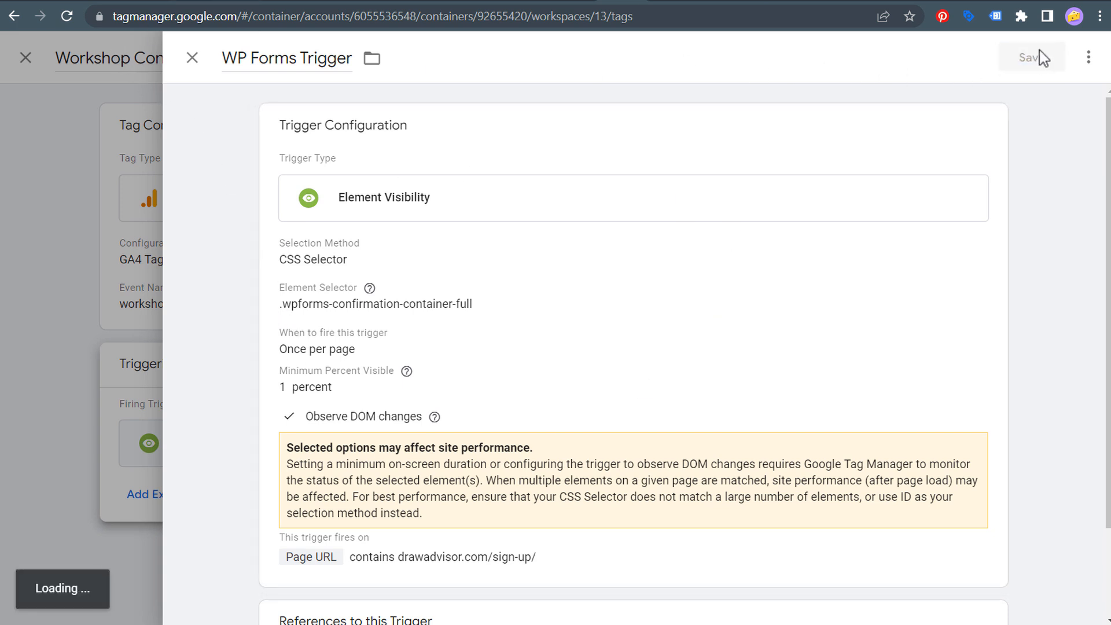
{"action": "left_click", "coordinate": [1035, 59]}
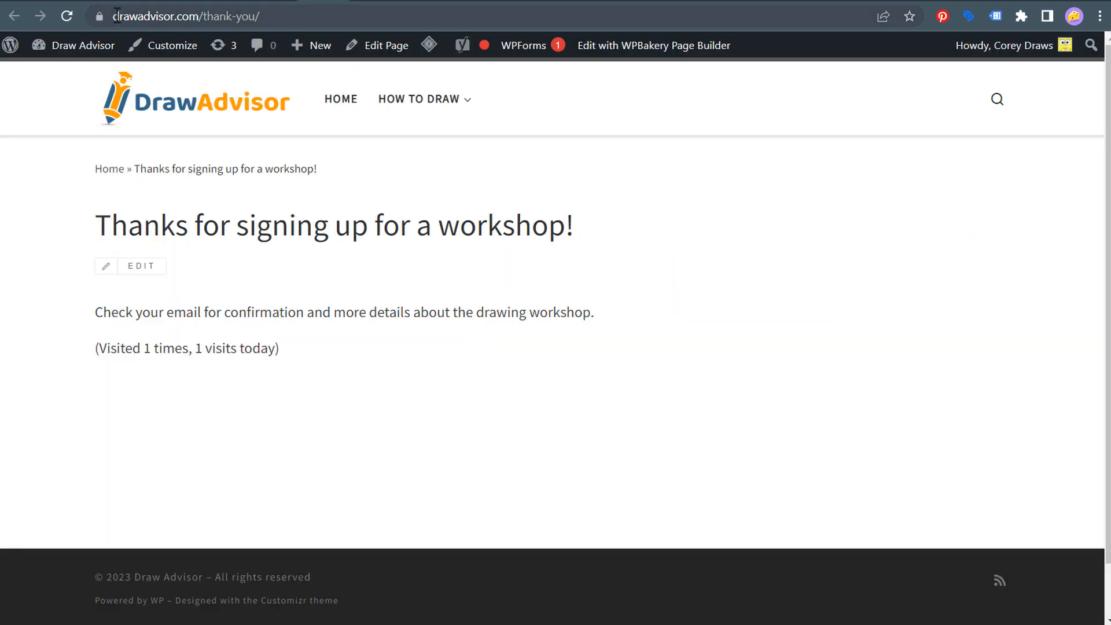
Examine the thank-you page's URL and heading on the site, then switch back to Tag Manager
{"action": "left_click", "coordinate": [117, 16]}
{"action": "left_click", "coordinate": [220, 11]}
{"action": "left_click_drag", "start_coordinate": [318, 16], "coordinate": [246, 16]}
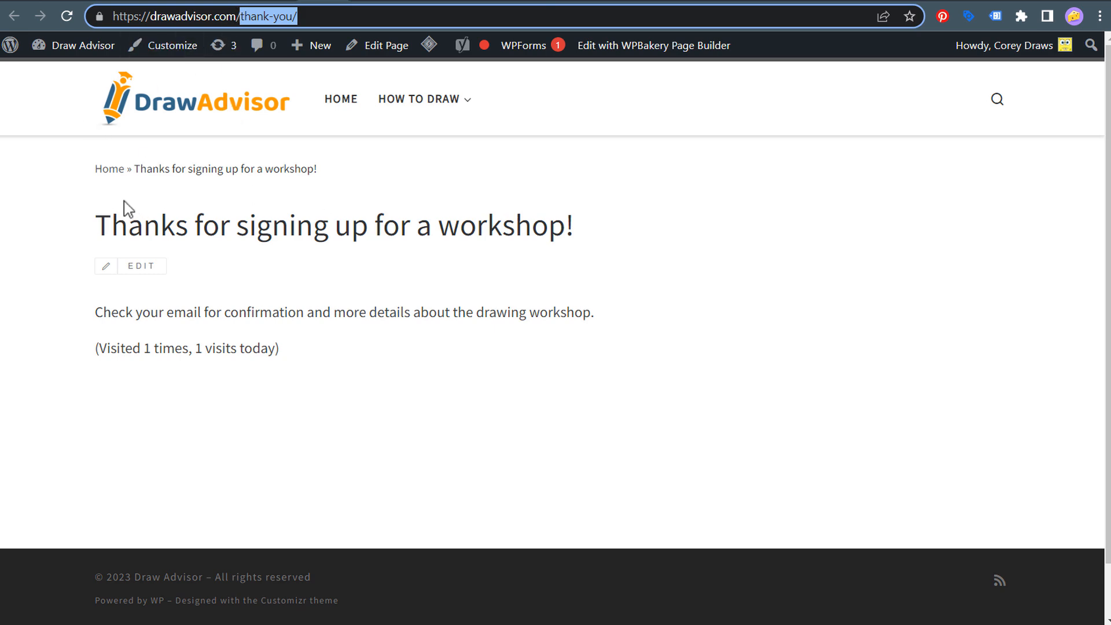
{"action": "left_click_drag", "start_coordinate": [126, 226], "coordinate": [509, 224]}
{"action": "left_click", "coordinate": [522, 224]}
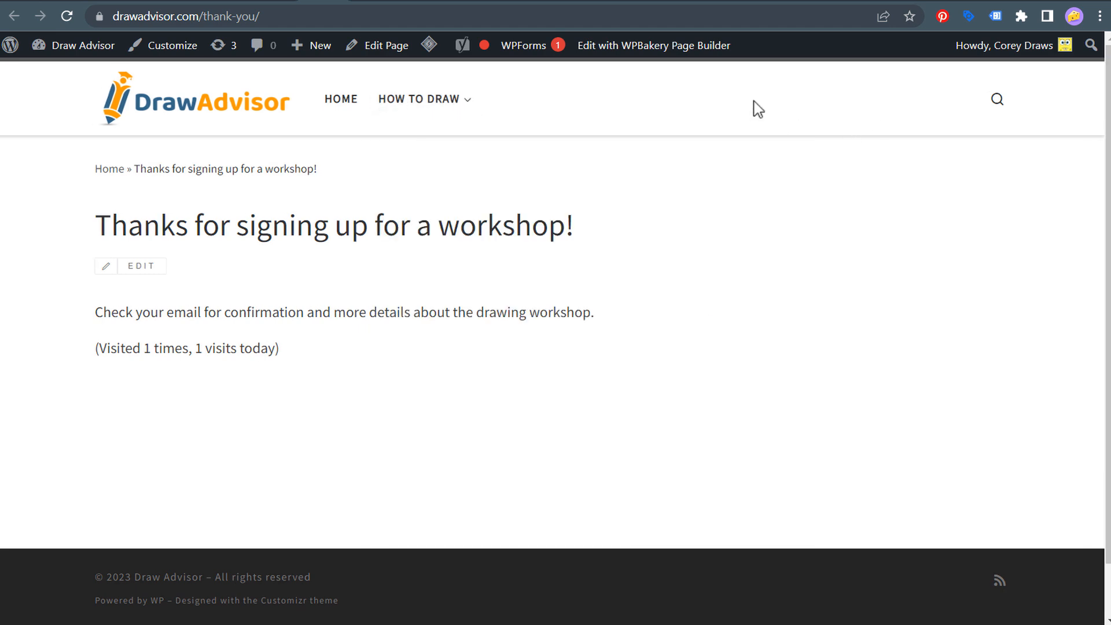
{"action": "left_click", "coordinate": [610, 1]}
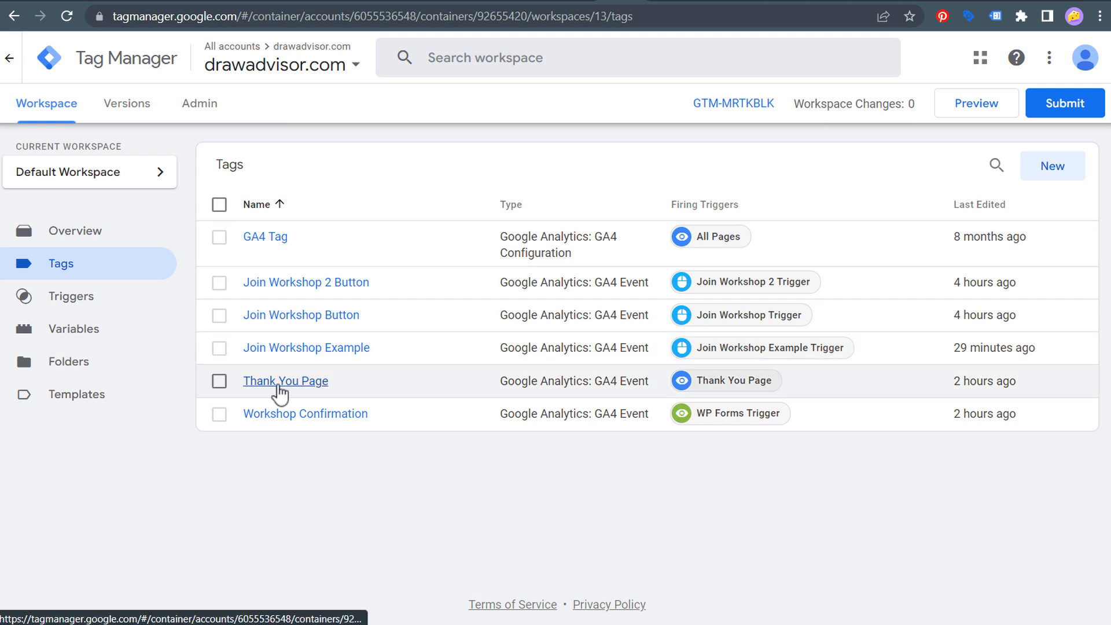
{"action": "left_click", "coordinate": [54, 108]}
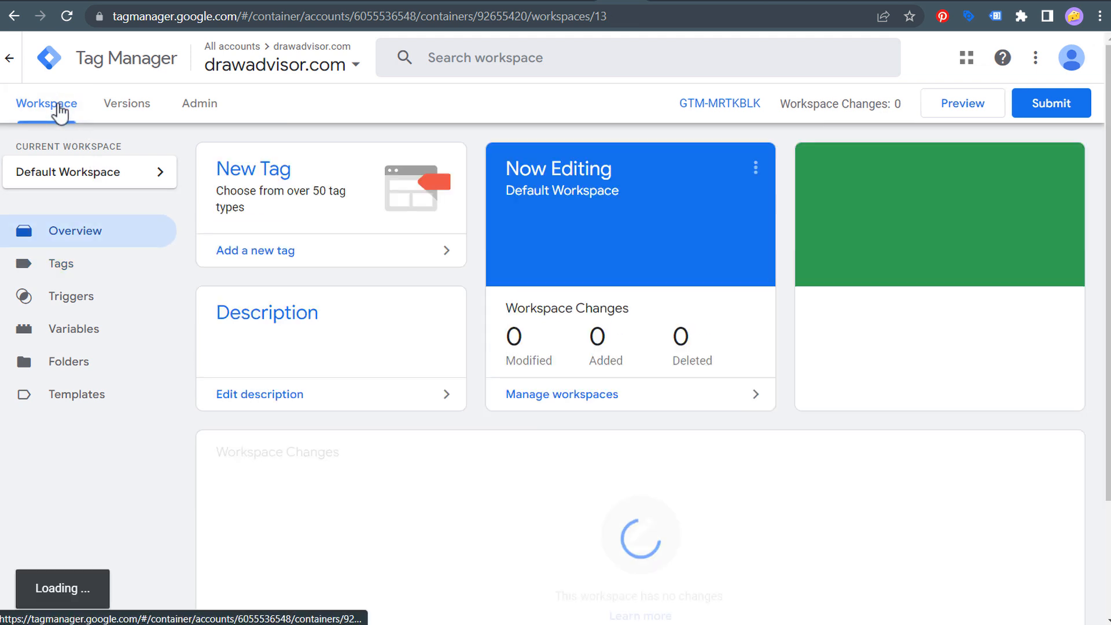
{"action": "left_click", "coordinate": [284, 255]}
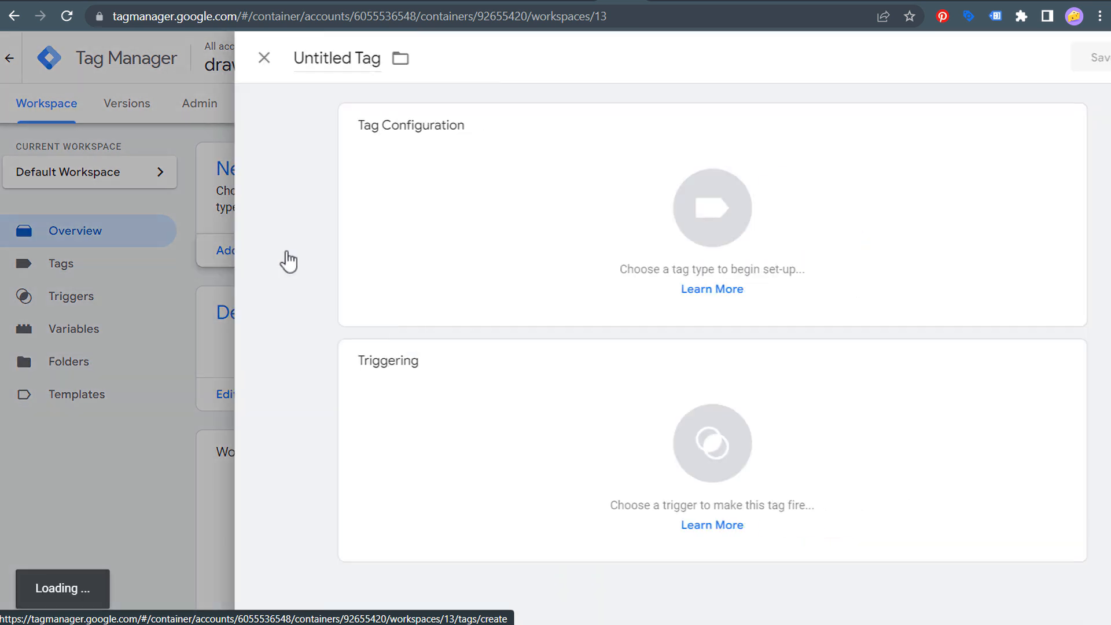
{"action": "left_click", "coordinate": [414, 211]}
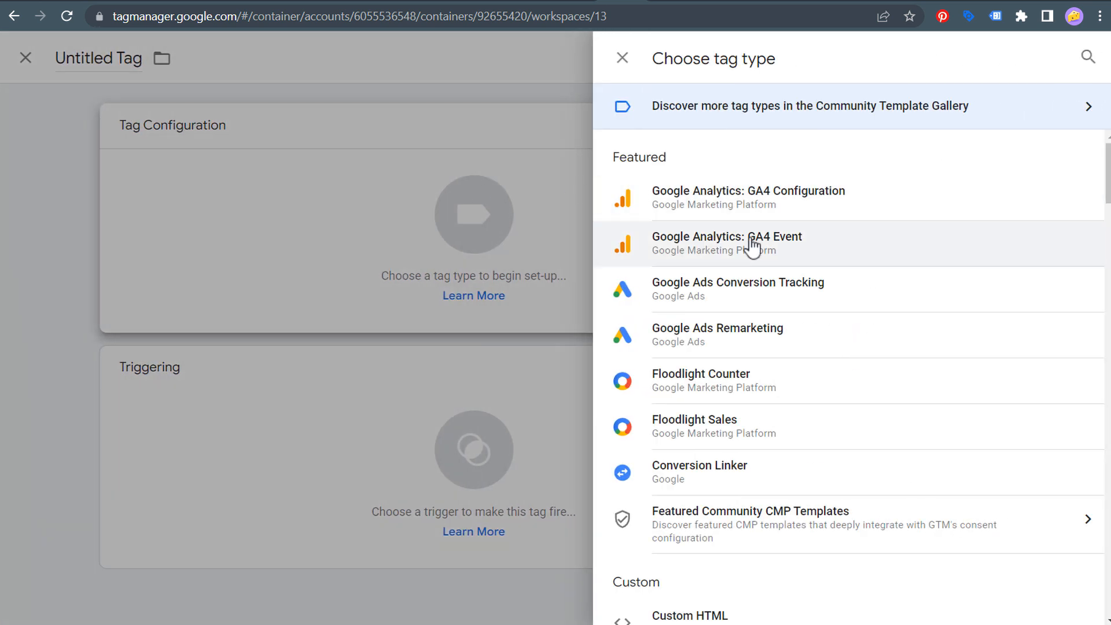
{"action": "left_click", "coordinate": [622, 58]}
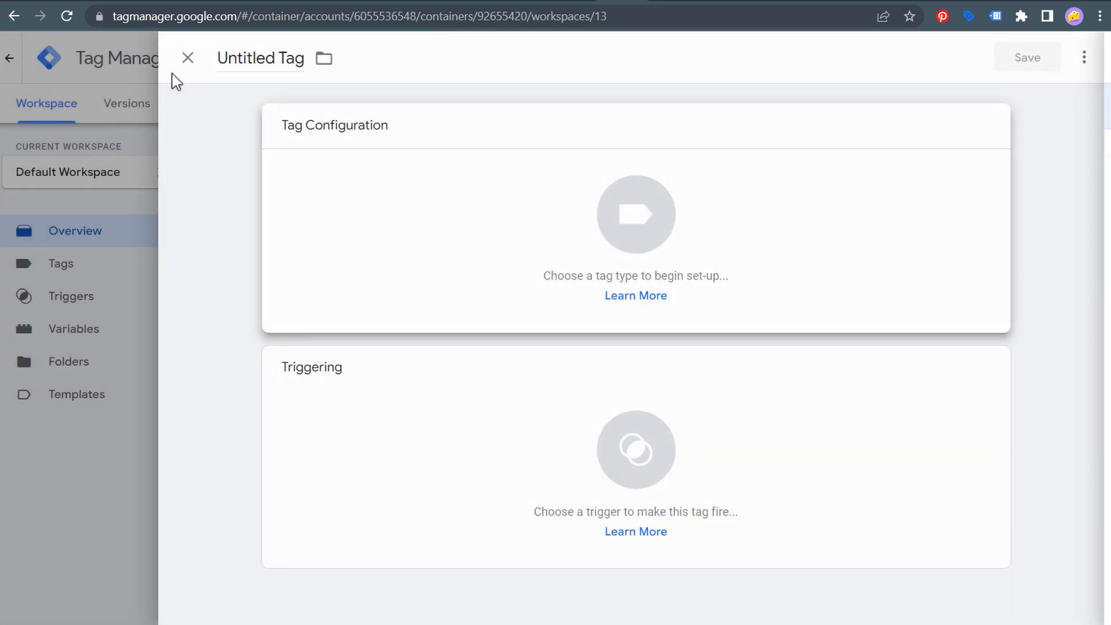
{"action": "left_click", "coordinate": [189, 59]}
{"action": "left_click", "coordinate": [70, 267]}
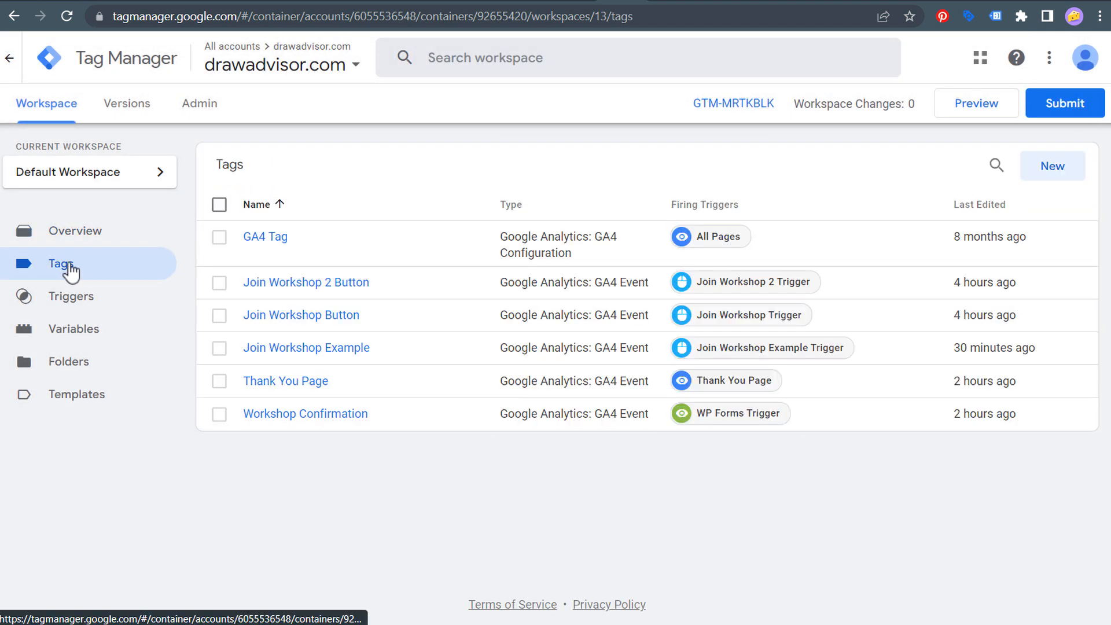
Open the Thank You Page tag and check its GA4 Event type, GA4 Tag configuration and thank_you_page event name
{"action": "left_click", "coordinate": [272, 382]}
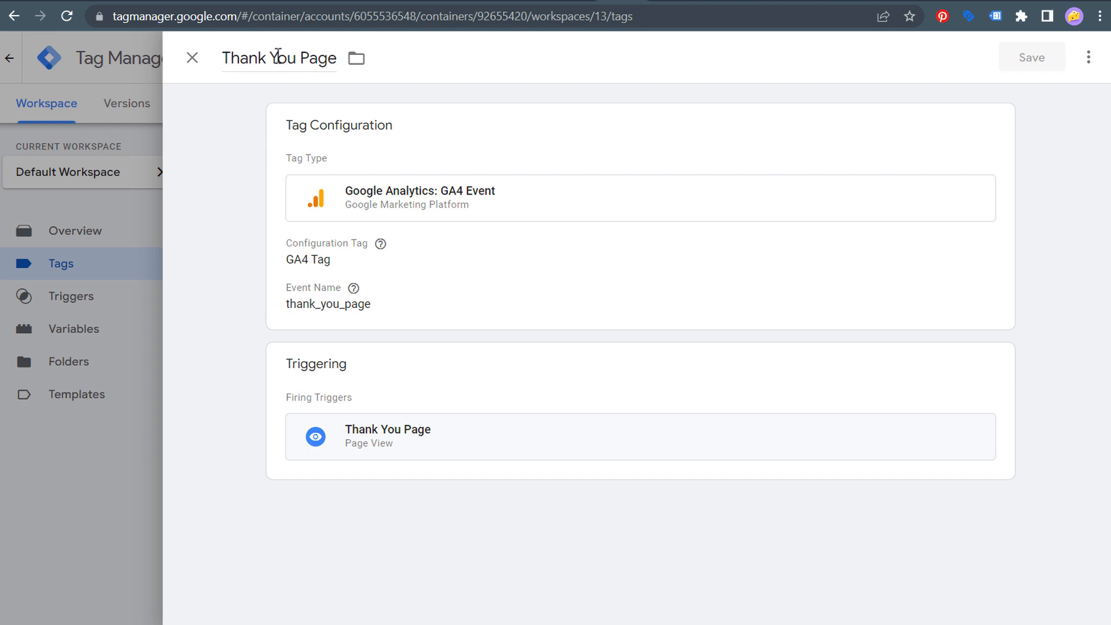
{"action": "left_click", "coordinate": [582, 214]}
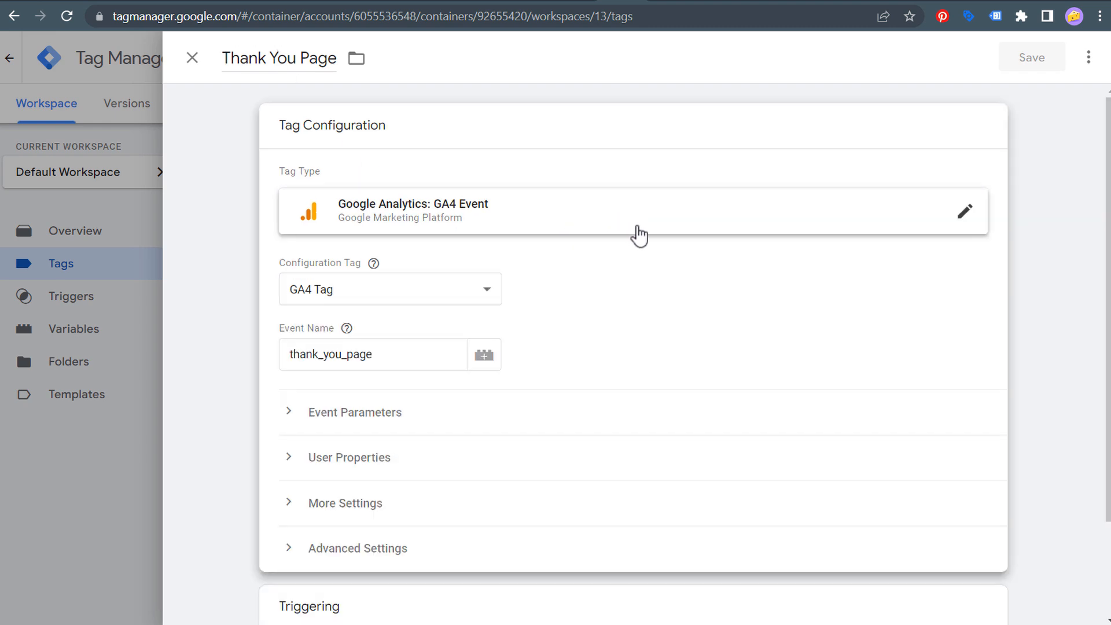
{"action": "left_click", "coordinate": [828, 218]}
{"action": "left_click", "coordinate": [862, 246]}
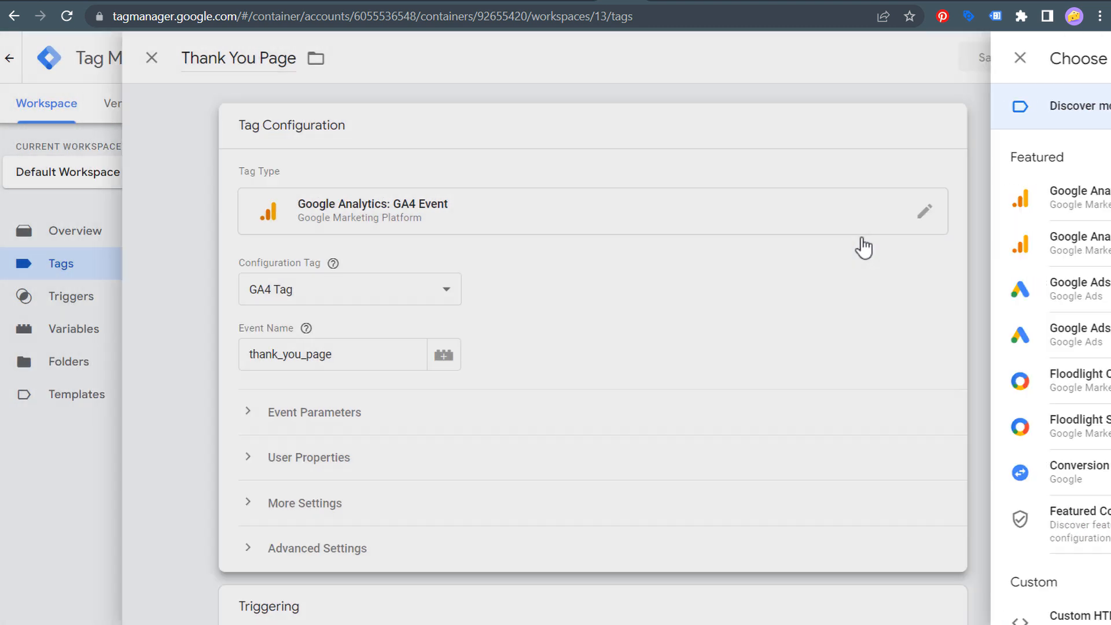
{"action": "left_click", "coordinate": [345, 296]}
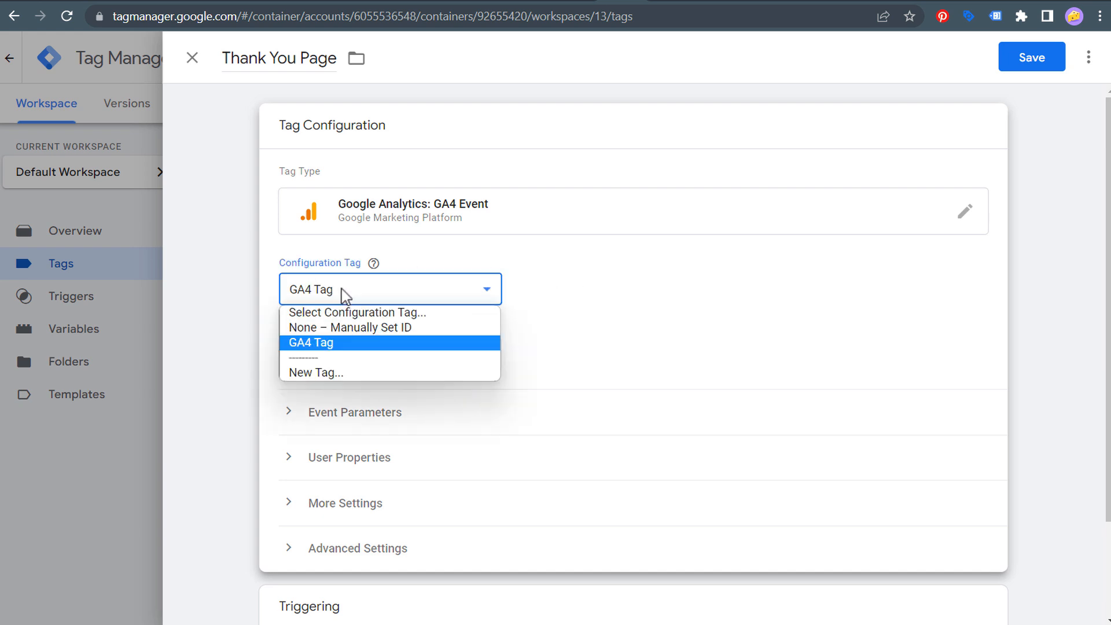
{"action": "left_click", "coordinate": [350, 346]}
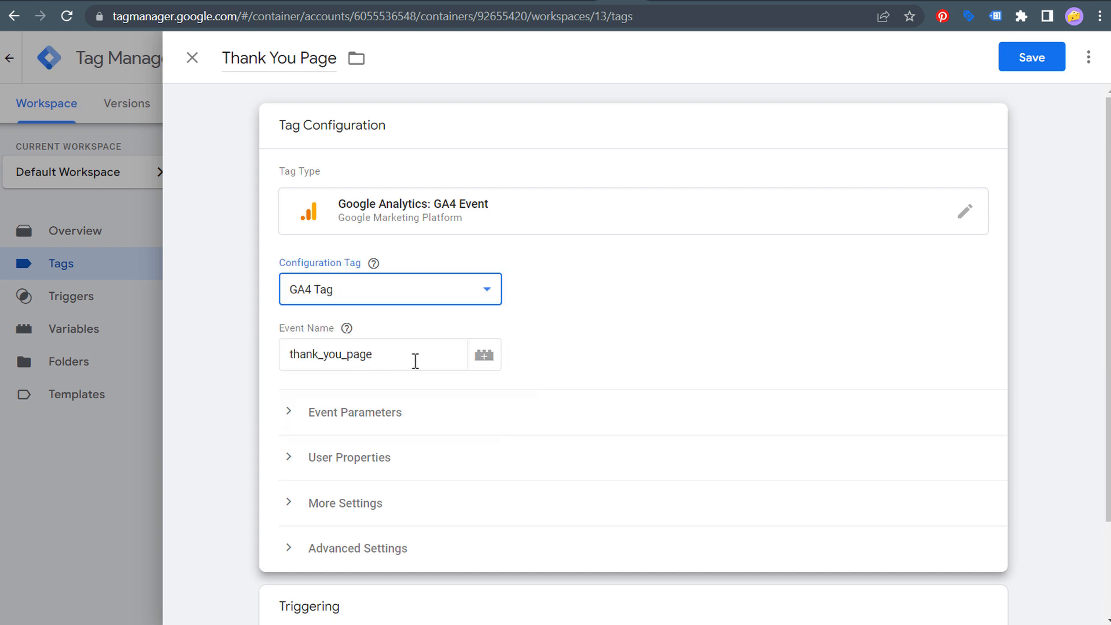
{"action": "left_click_drag", "start_coordinate": [415, 361], "coordinate": [277, 364]}
{"action": "left_click", "coordinate": [254, 347]}
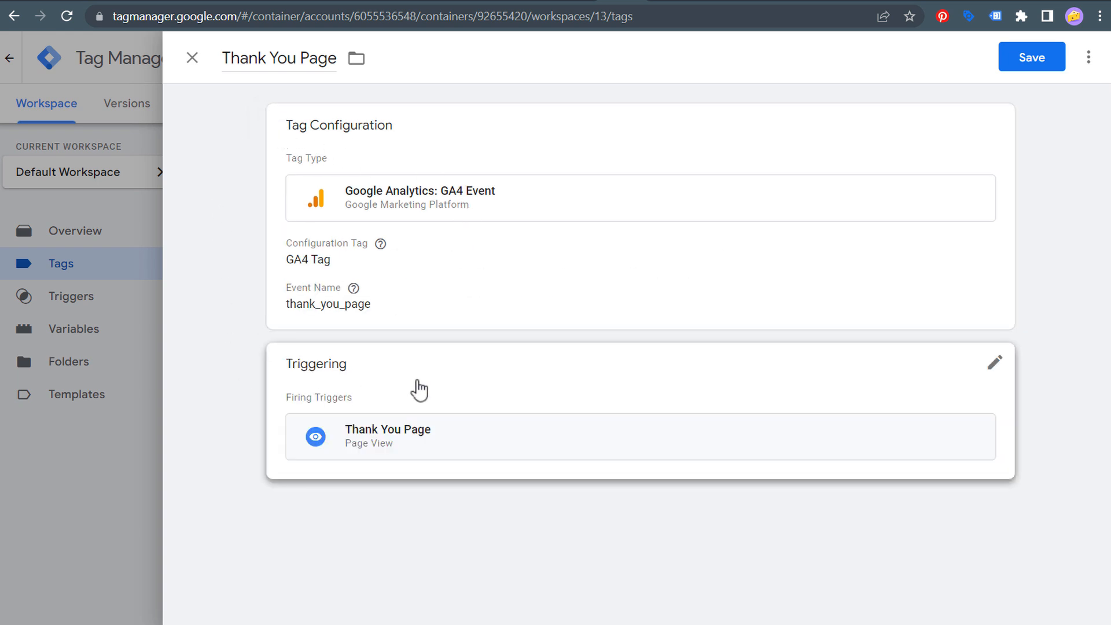
Open the tag's Thank You Page firing trigger and choose Page View as its trigger type
{"action": "left_click", "coordinate": [482, 383]}
{"action": "left_click", "coordinate": [603, 449]}
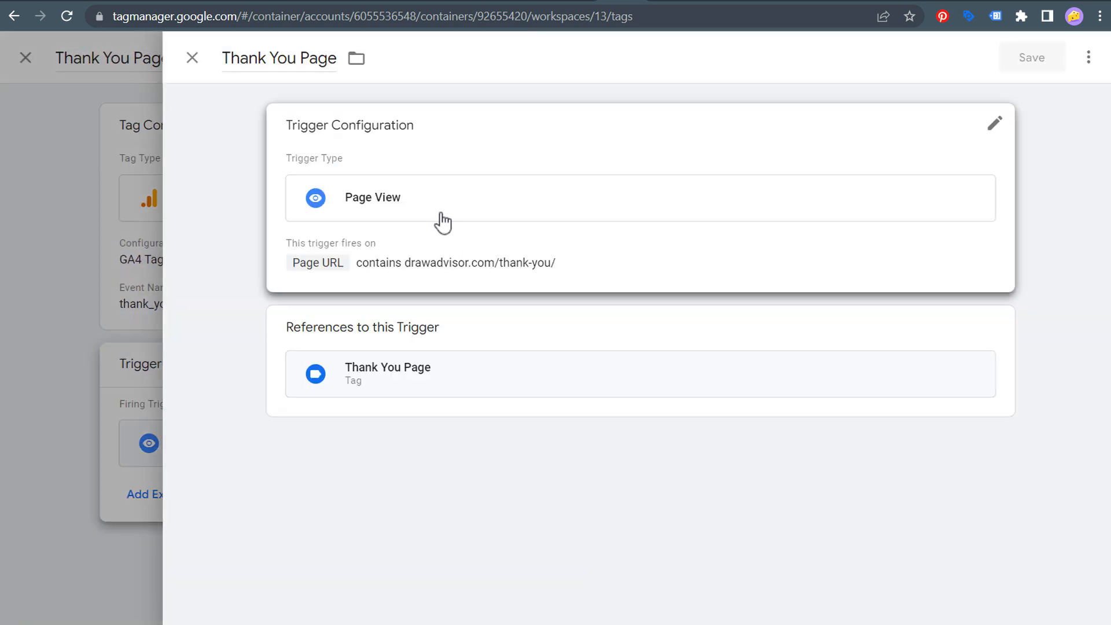
{"action": "left_click", "coordinate": [554, 163]}
{"action": "left_click", "coordinate": [978, 214]}
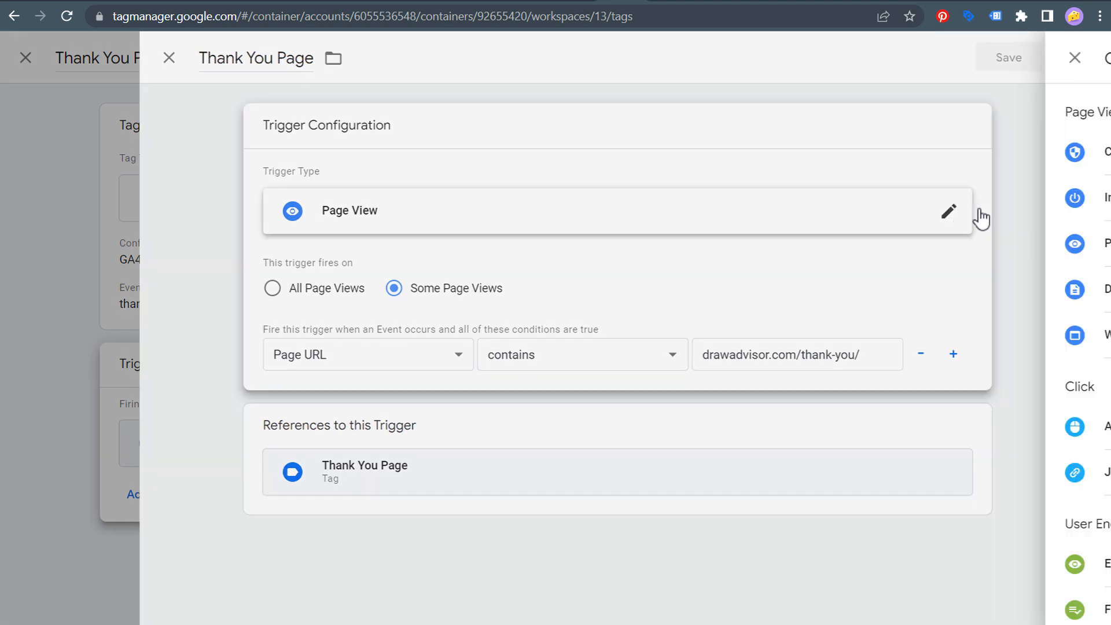
{"action": "left_click", "coordinate": [623, 58]}
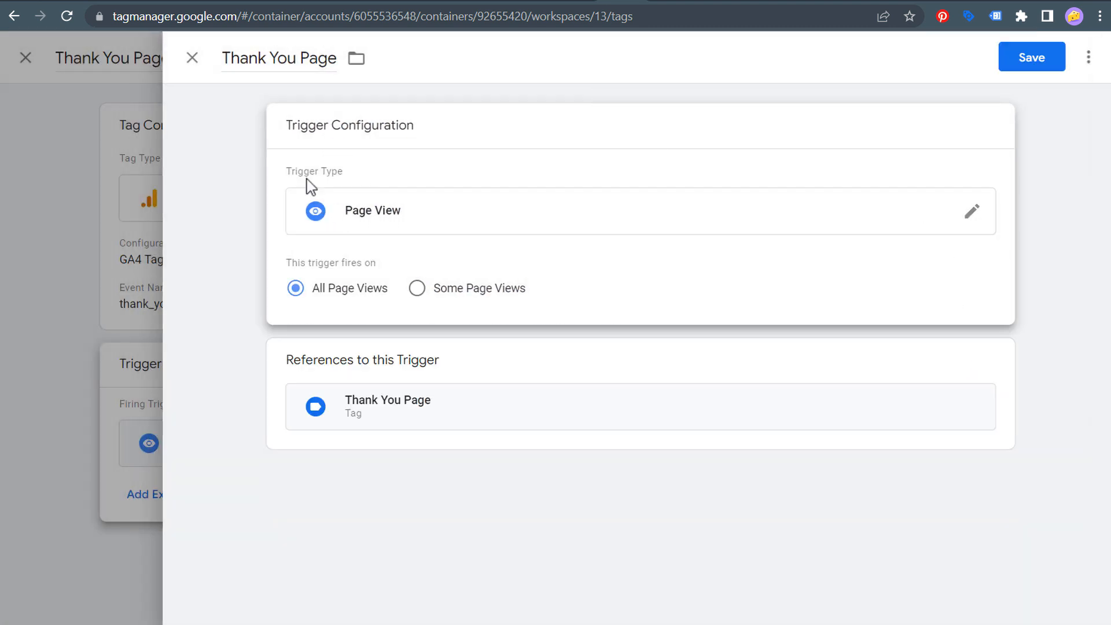
{"action": "left_click", "coordinate": [971, 215]}
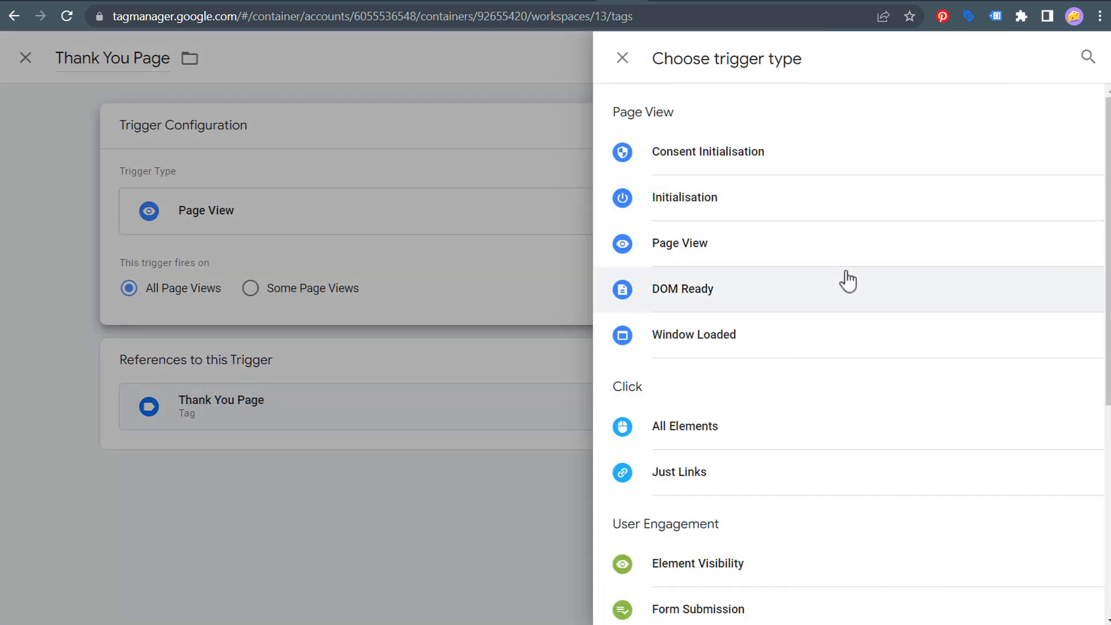
{"action": "left_click", "coordinate": [762, 249]}
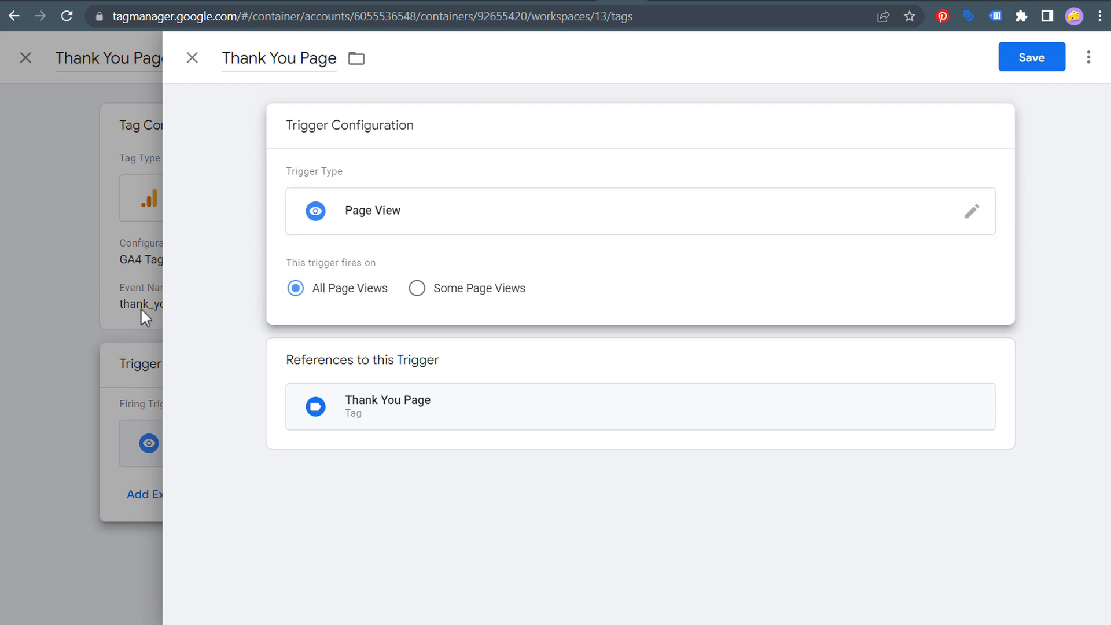
Restrict the trigger to Some Page Views and set its condition to Page URL with the contains operator
{"action": "left_click", "coordinate": [417, 288]}
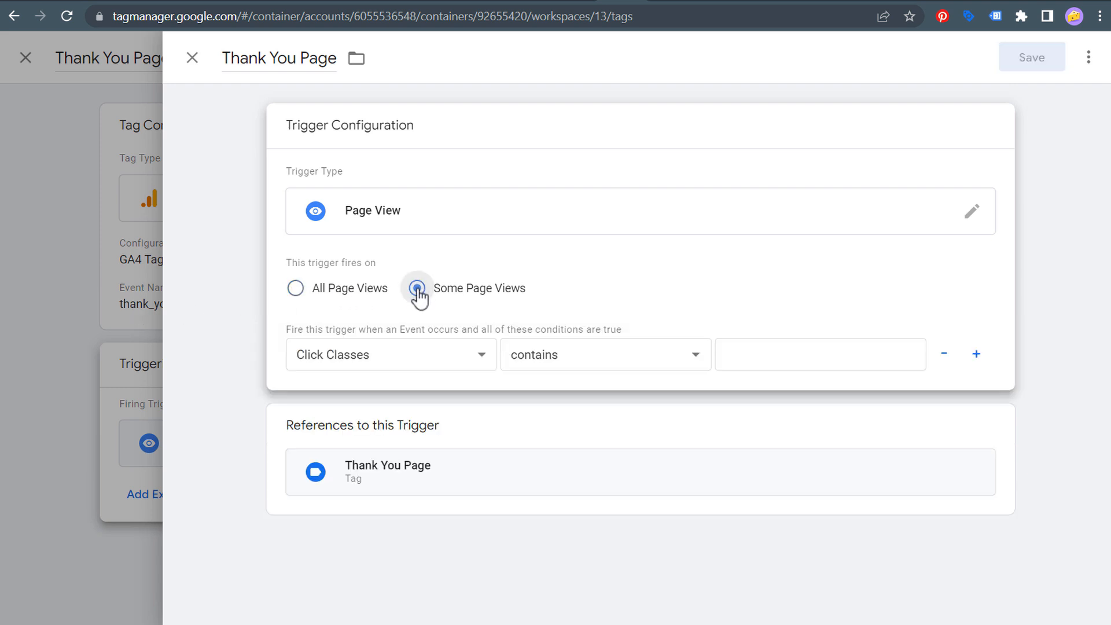
{"action": "left_click", "coordinate": [479, 359]}
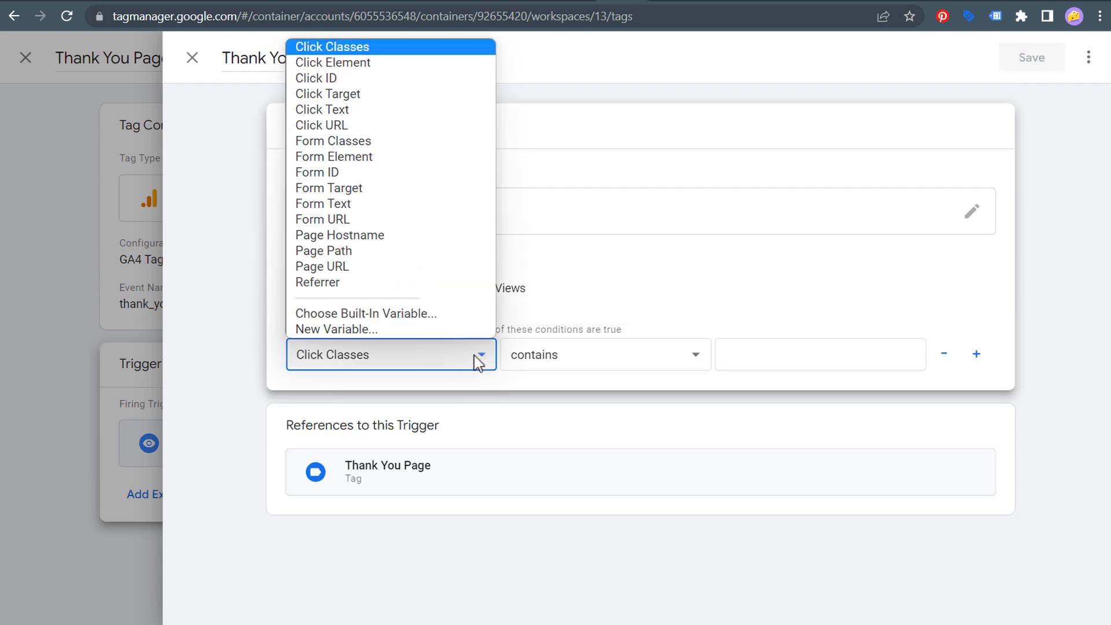
{"action": "left_click", "coordinate": [435, 268]}
{"action": "left_click", "coordinate": [678, 366]}
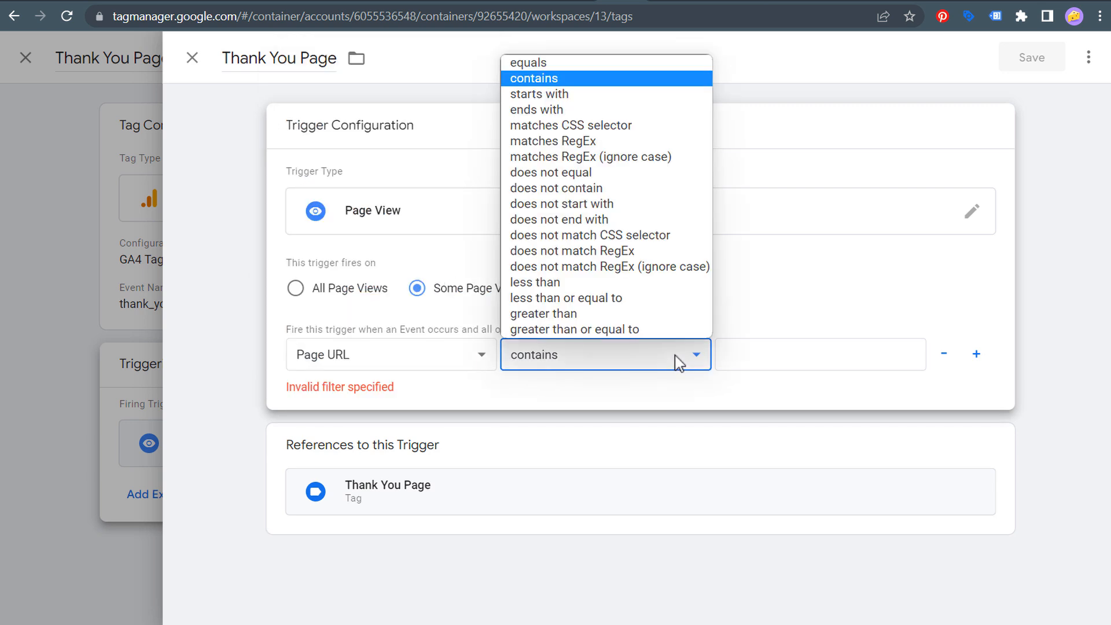
{"action": "left_click", "coordinate": [597, 83]}
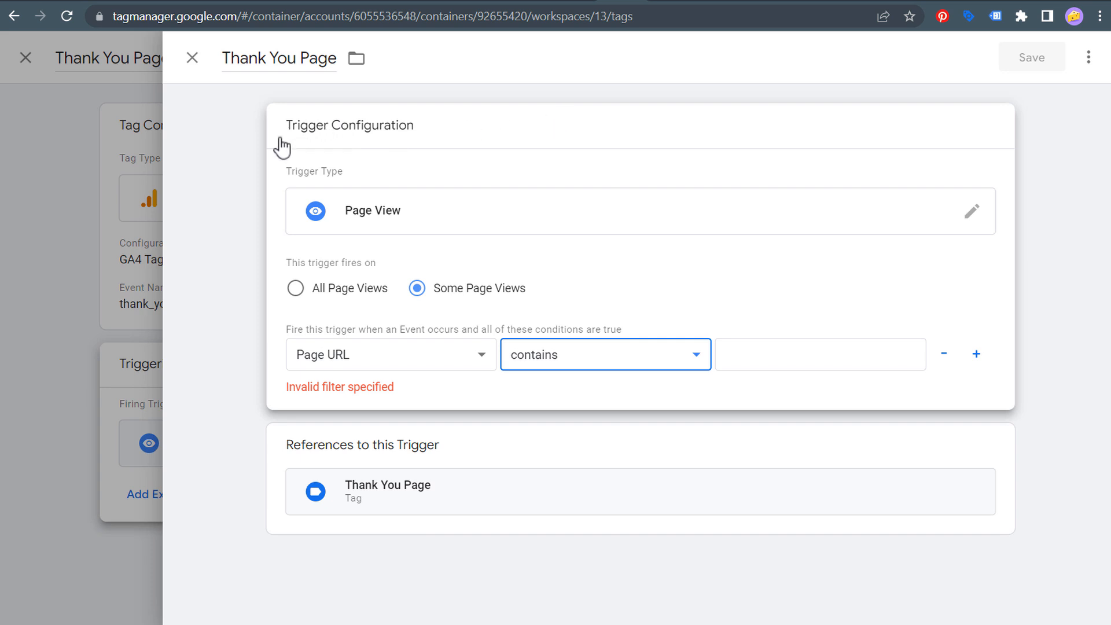
Enter drawadvisor.com/thank-you/ as the condition's value, then save the trigger and the Thank You Page tag
{"action": "left_click", "coordinate": [727, 355]}
{"action": "type", "text": "drawadvisor.com/thank-you/"}
{"action": "left_click_drag", "start_coordinate": [726, 355], "coordinate": [885, 354]}
{"action": "left_click", "coordinate": [885, 354]}
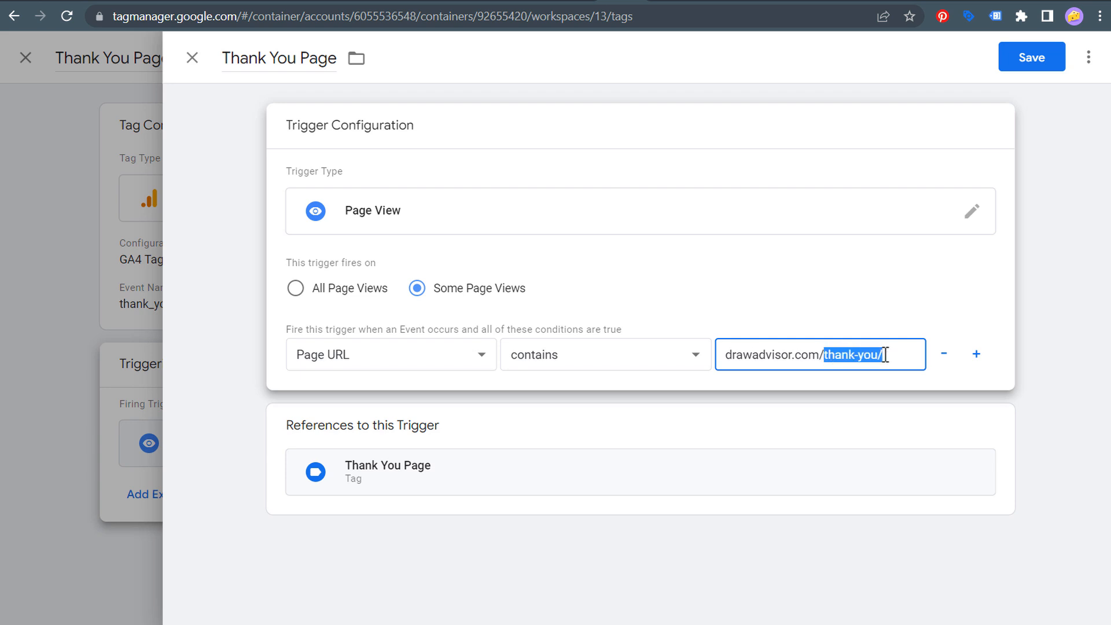
{"action": "left_click", "coordinate": [855, 362]}
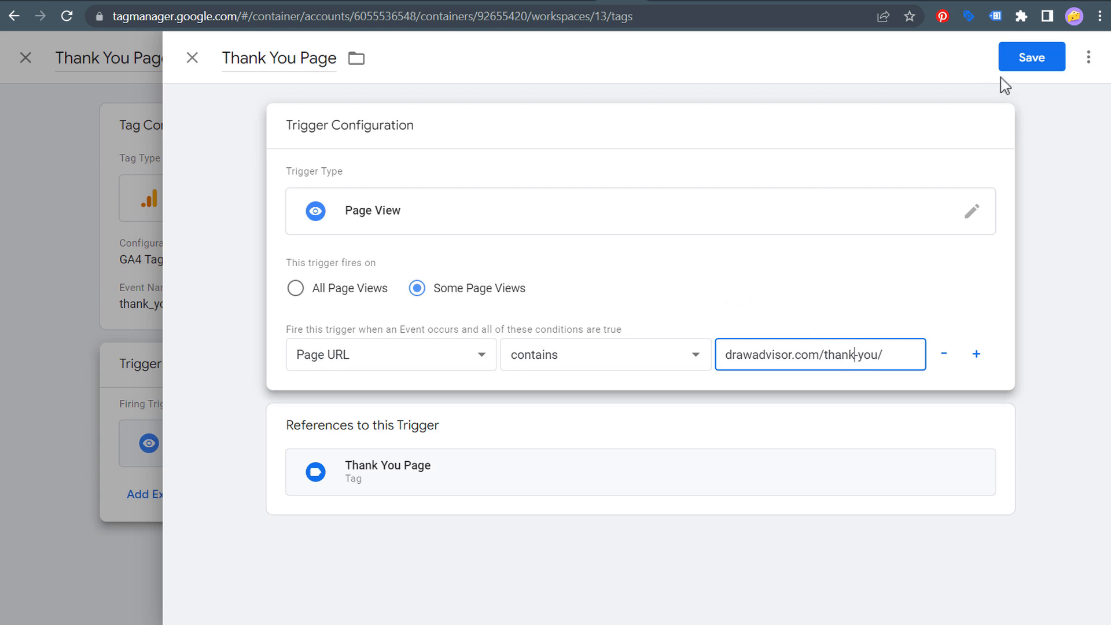
{"action": "left_click", "coordinate": [1054, 74]}
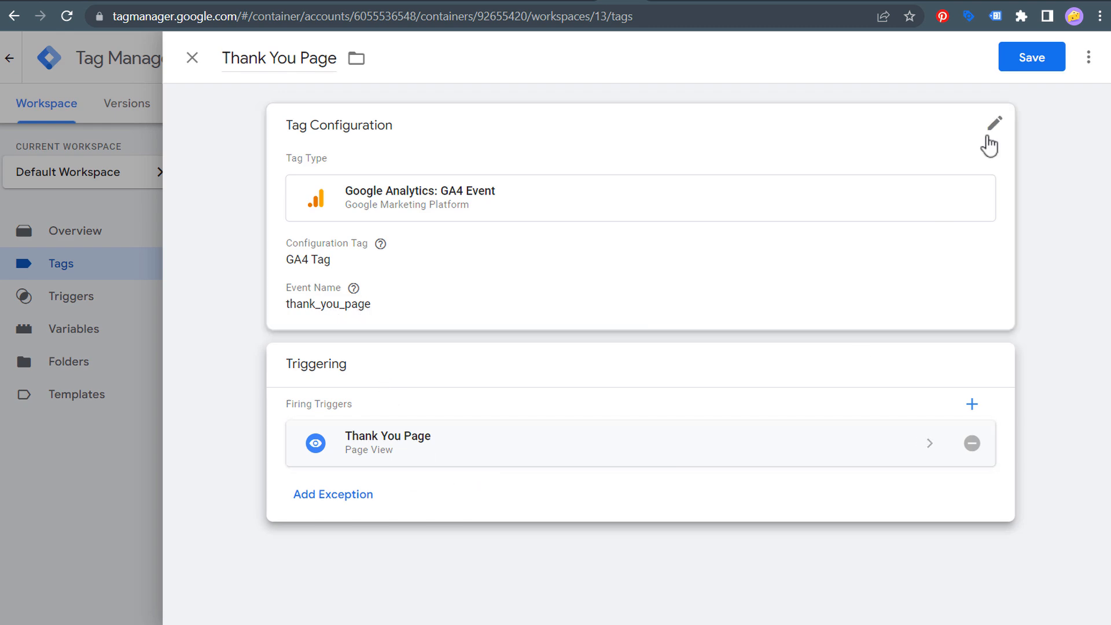
{"action": "left_click", "coordinate": [1032, 60]}
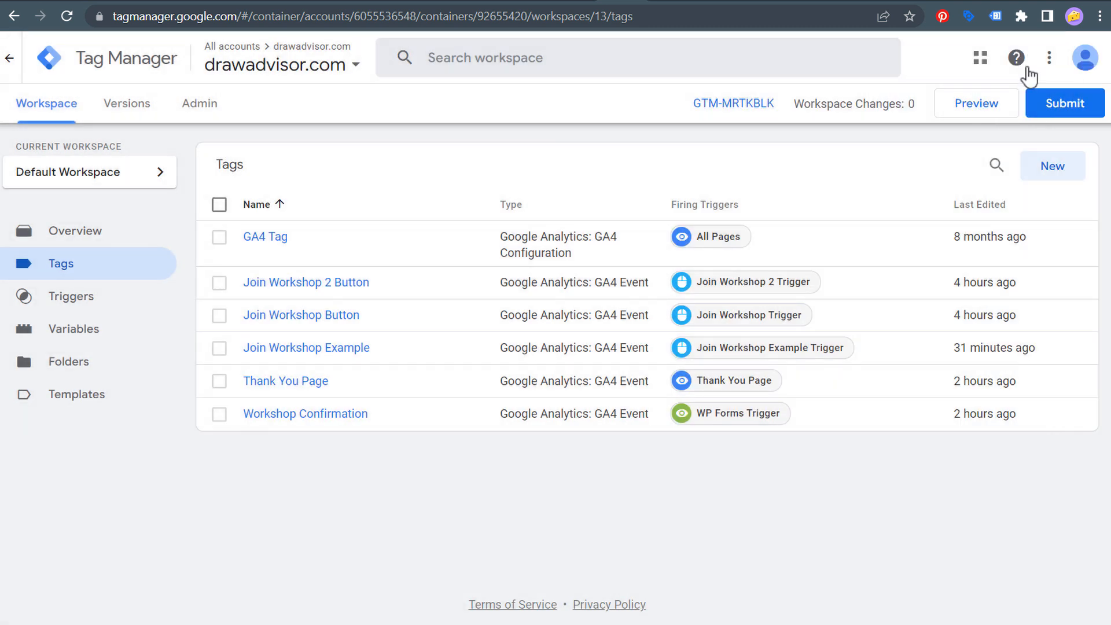
Publish the container as a new version with "a" as both its name and description
{"action": "left_click", "coordinate": [1067, 105]}
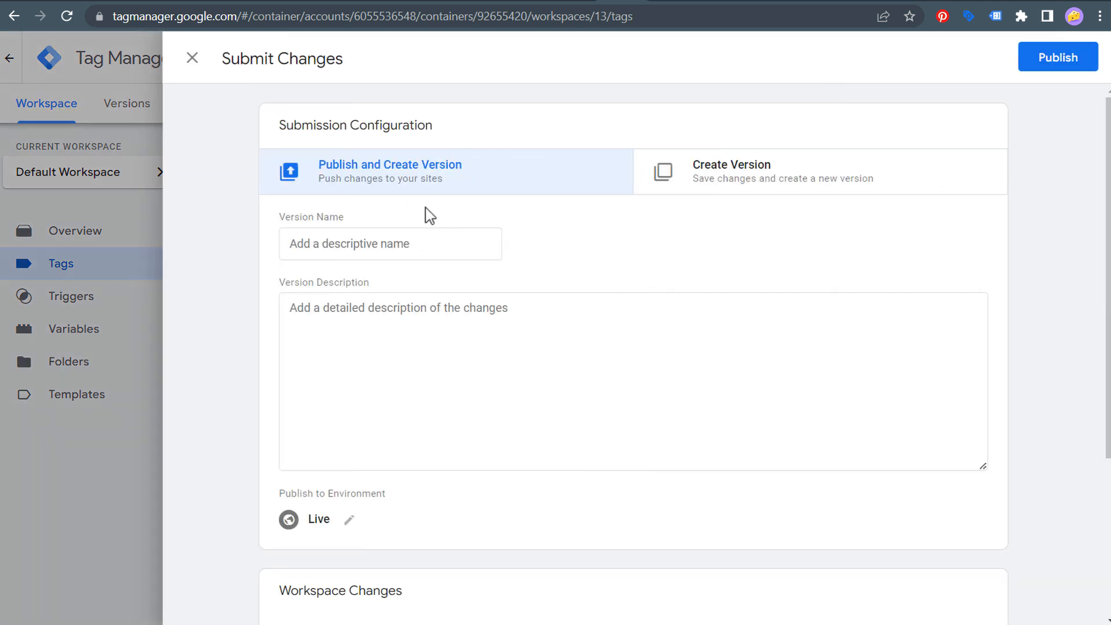
{"action": "left_click", "coordinate": [449, 243]}
{"action": "type", "text": "s"}
{"action": "left_click", "coordinate": [588, 407]}
{"action": "type", "text": "s"}
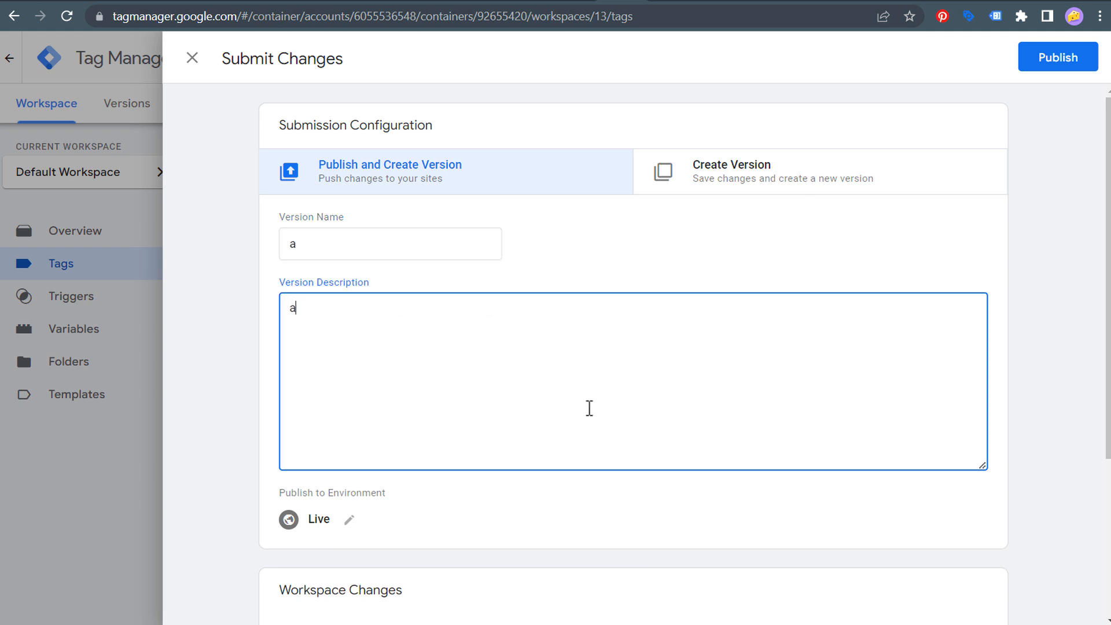
{"action": "left_click", "coordinate": [1052, 60]}
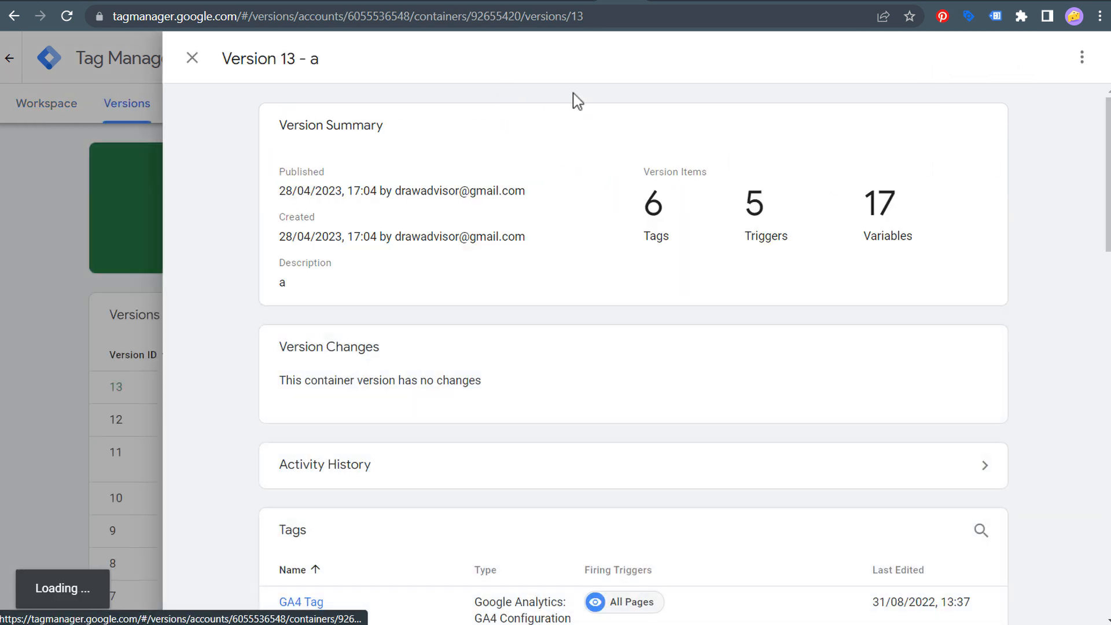
Close the published version's summary and return to the workspace's tag list
{"action": "left_click", "coordinate": [191, 58]}
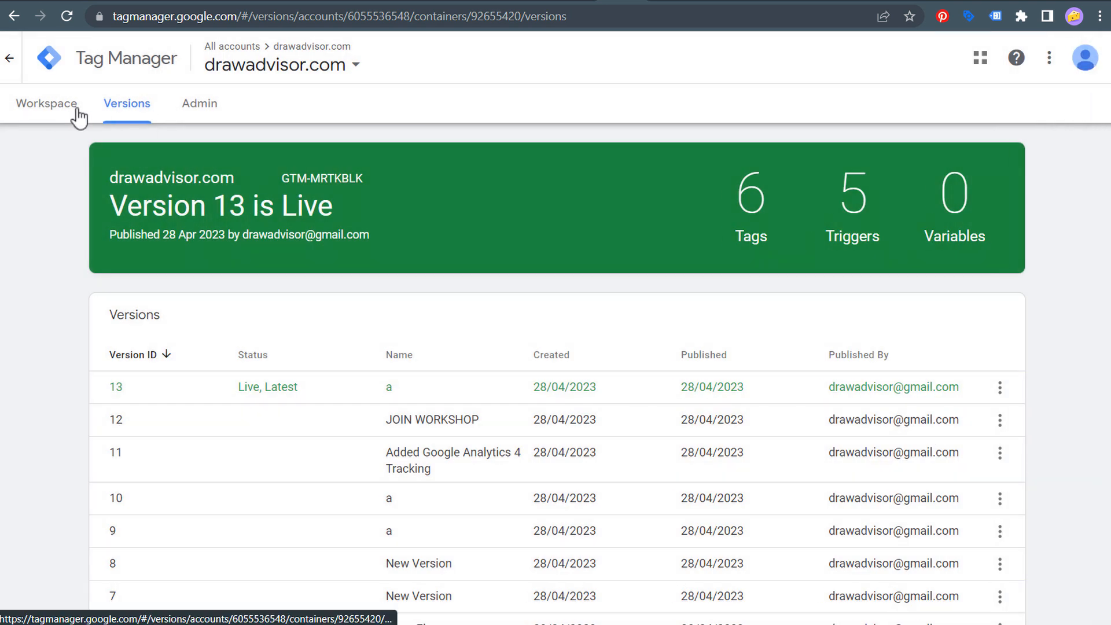
{"action": "left_click", "coordinate": [68, 113]}
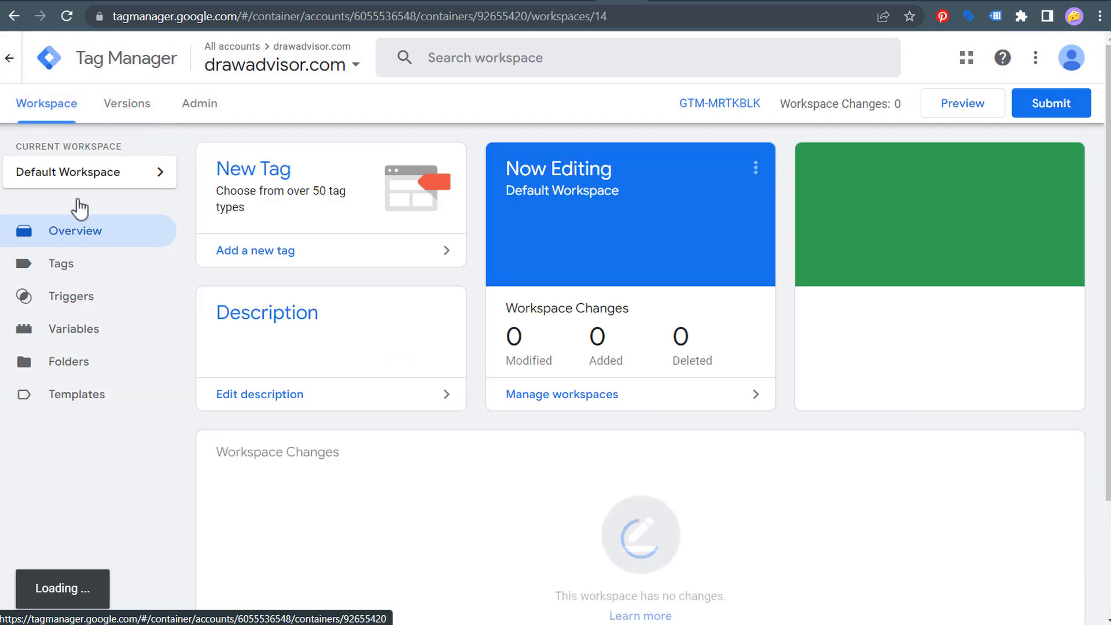
{"action": "left_click", "coordinate": [61, 269]}
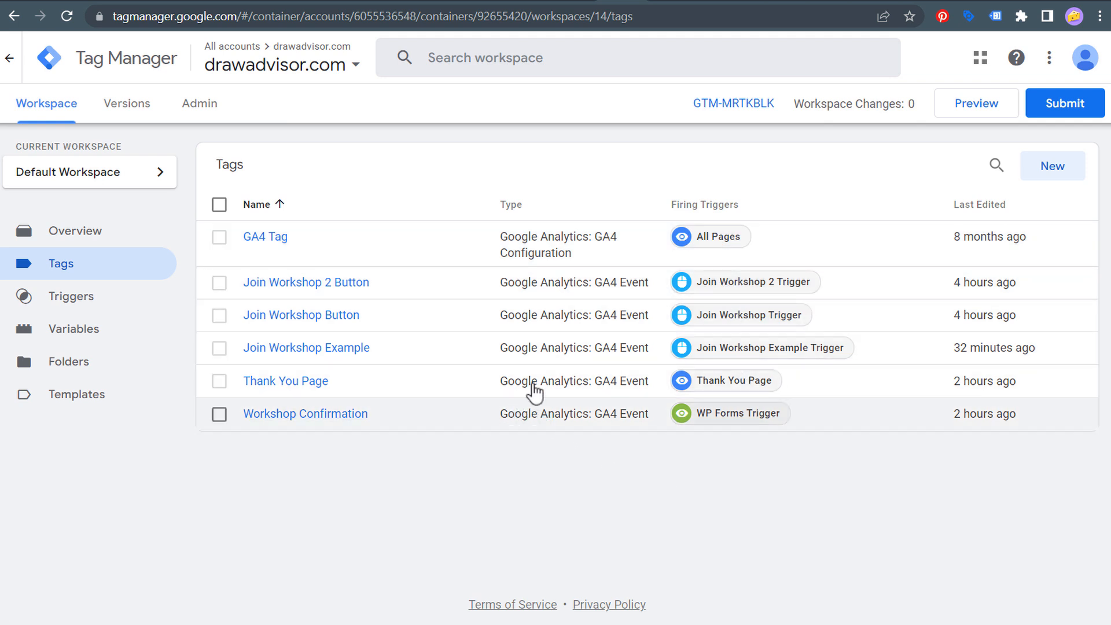
Close the leftover workshop and sign-up page previews and return to Tag Manager
{"action": "left_click", "coordinate": [941, 113]}
{"action": "left_click", "coordinate": [678, 0]}
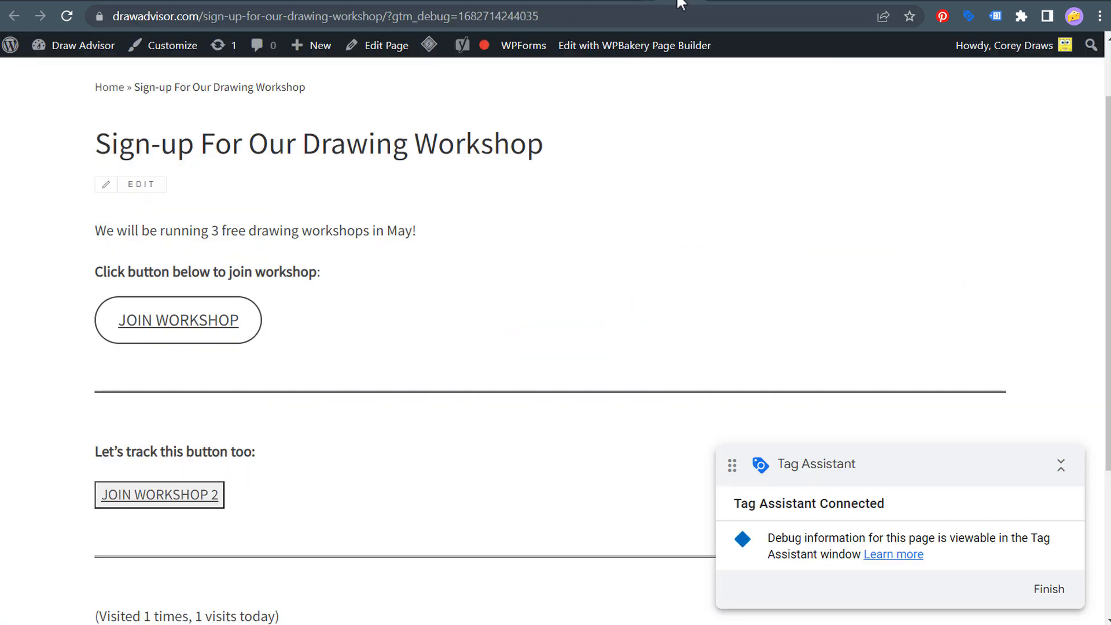
{"action": "left_click", "coordinate": [678, 0]}
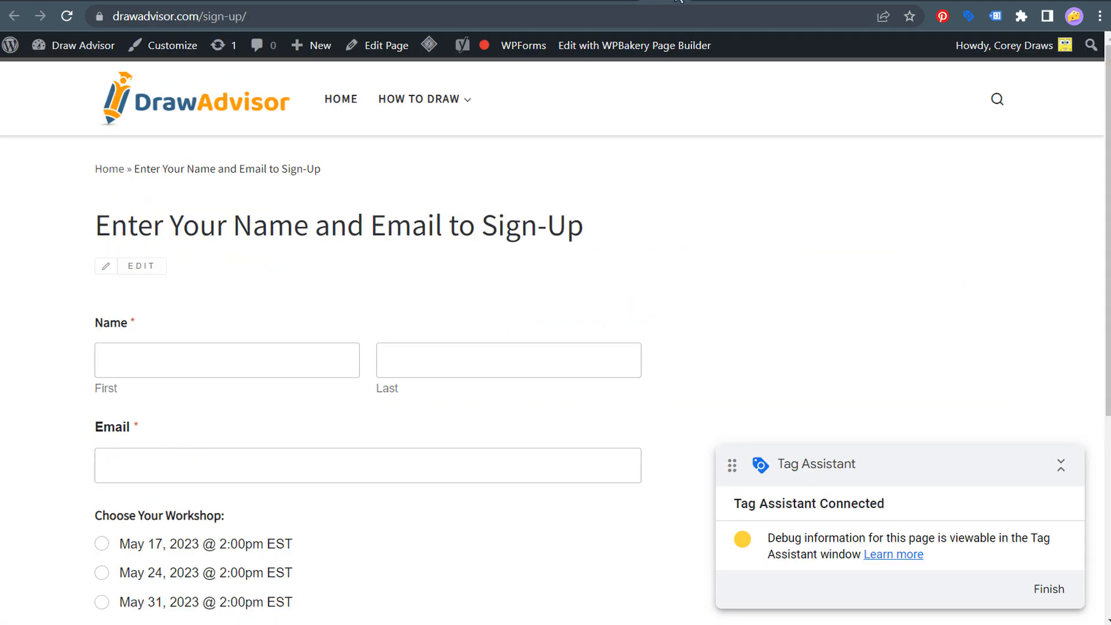
{"action": "left_click", "coordinate": [678, 1]}
{"action": "left_click", "coordinate": [616, 1]}
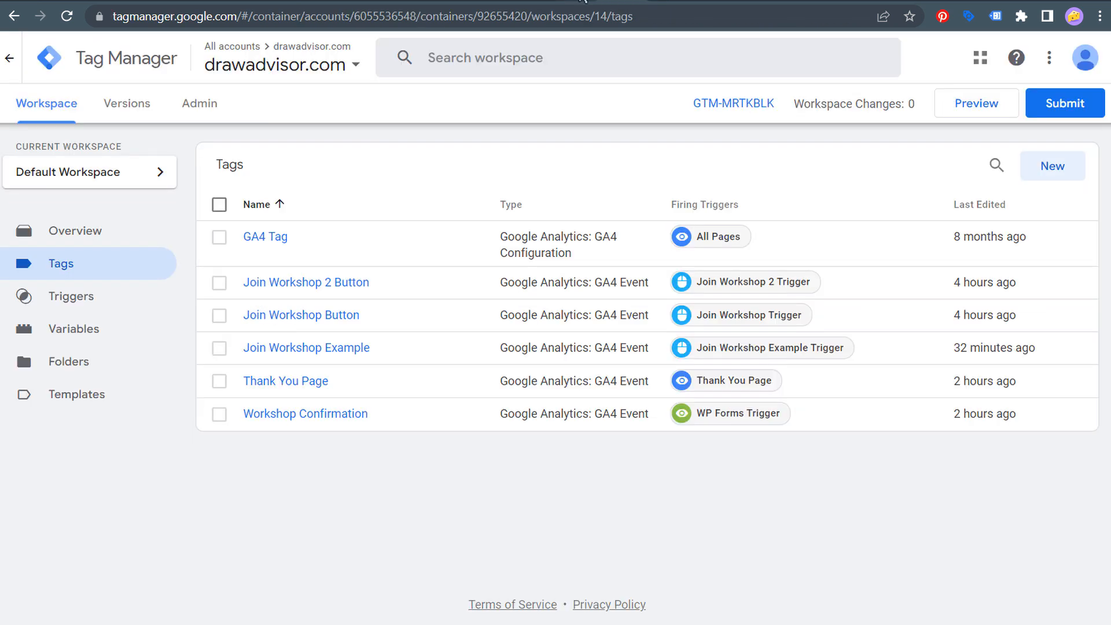
Switch to Google Analytics, close the user permissions page, open DebugView and check the available debug devices
{"action": "left_click", "coordinate": [570, 2]}
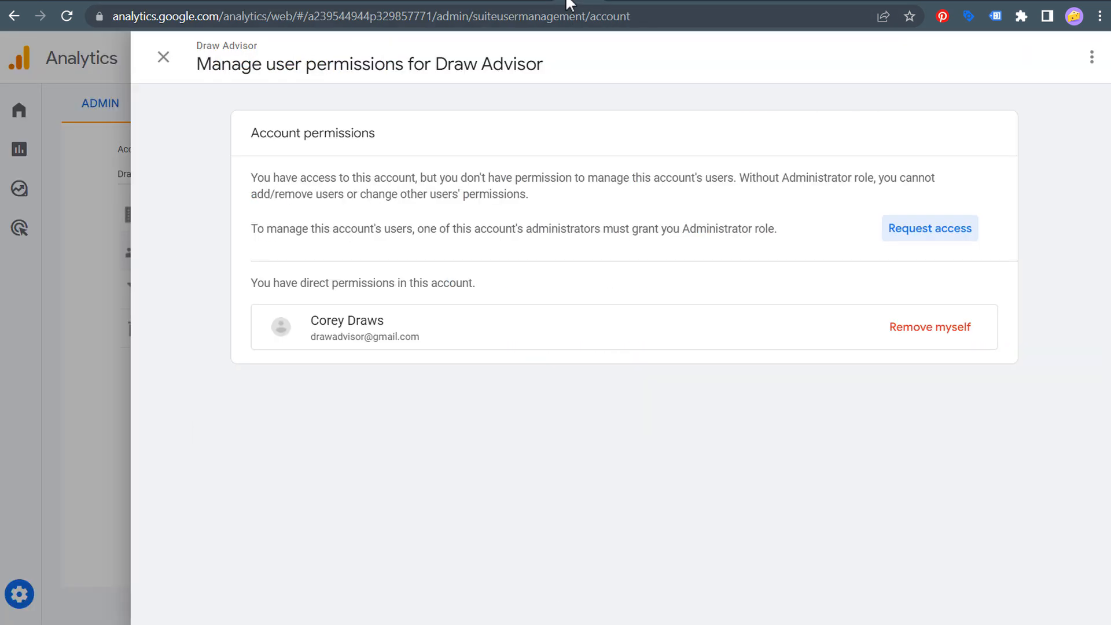
{"action": "left_click", "coordinate": [163, 57]}
{"action": "scroll", "coordinate": [566, 387], "scroll_direction": "down", "scroll_amount": 10}
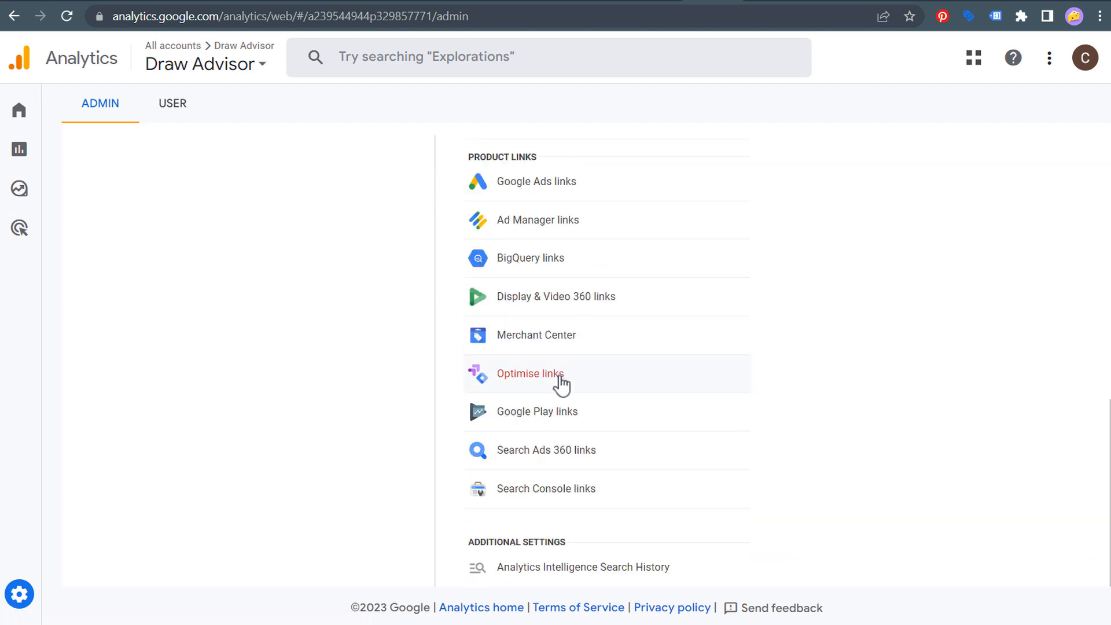
{"action": "scroll", "coordinate": [572, 335], "scroll_direction": "up", "scroll_amount": 4}
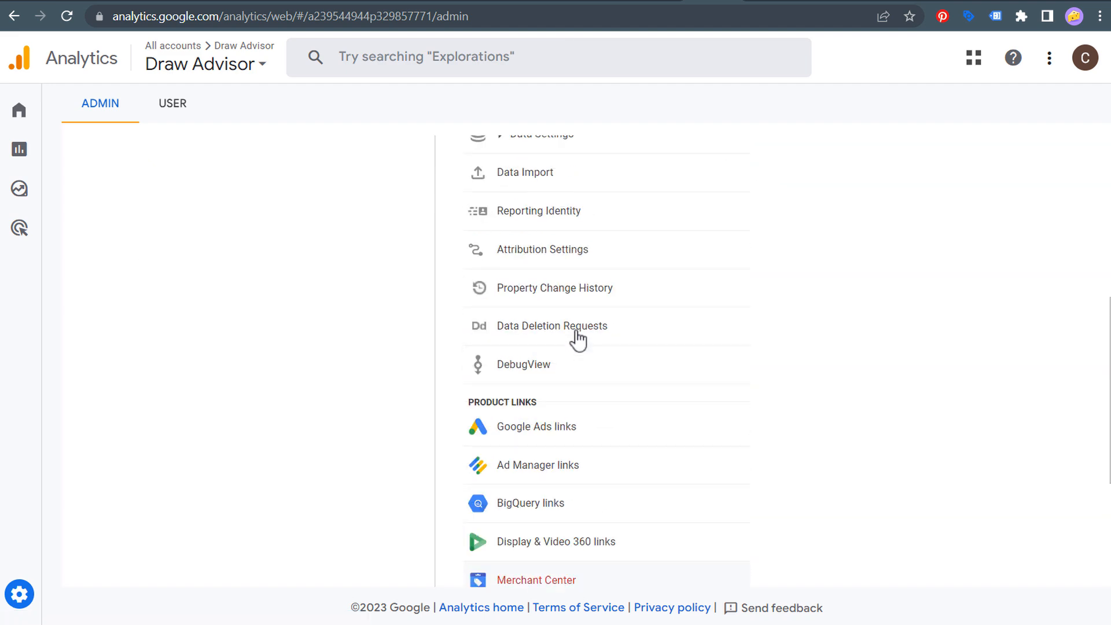
{"action": "left_click", "coordinate": [547, 372]}
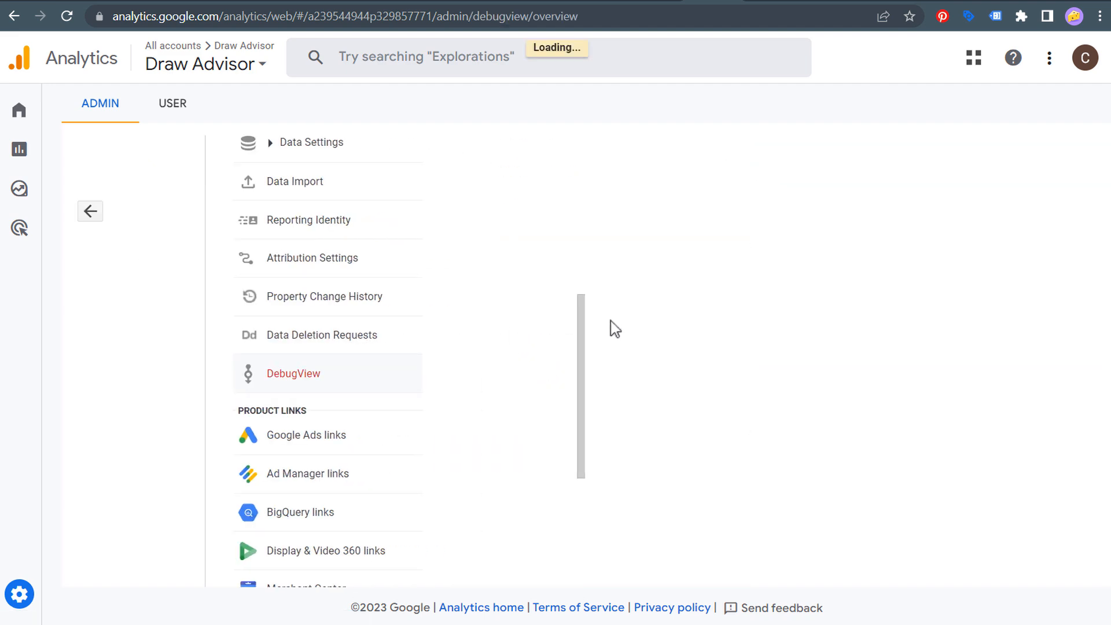
{"action": "left_click", "coordinate": [499, 190]}
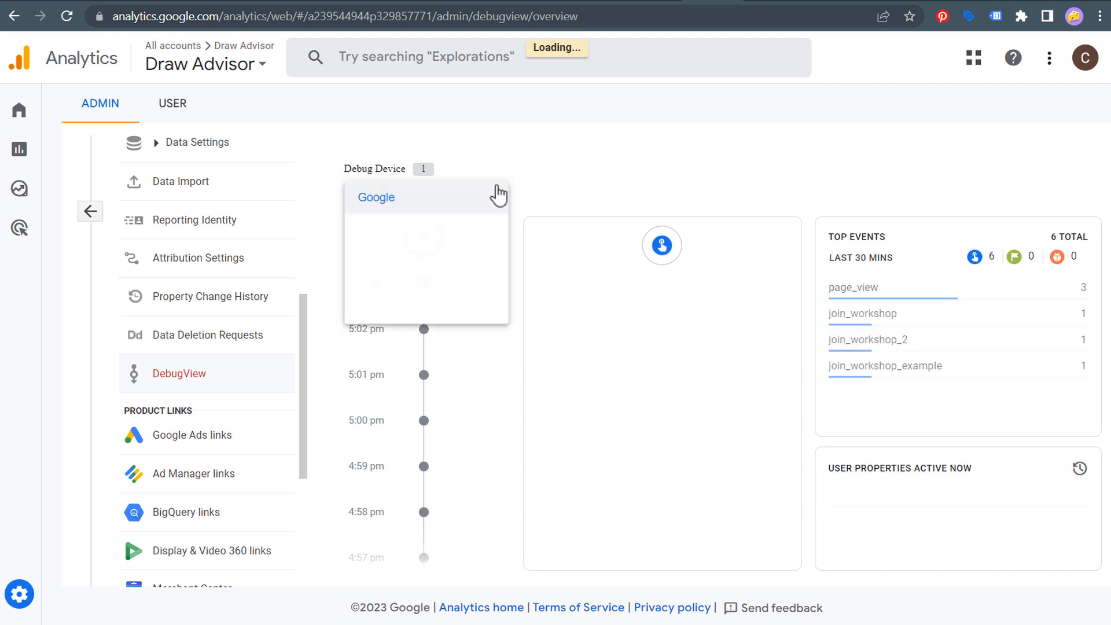
{"action": "left_click", "coordinate": [692, 137]}
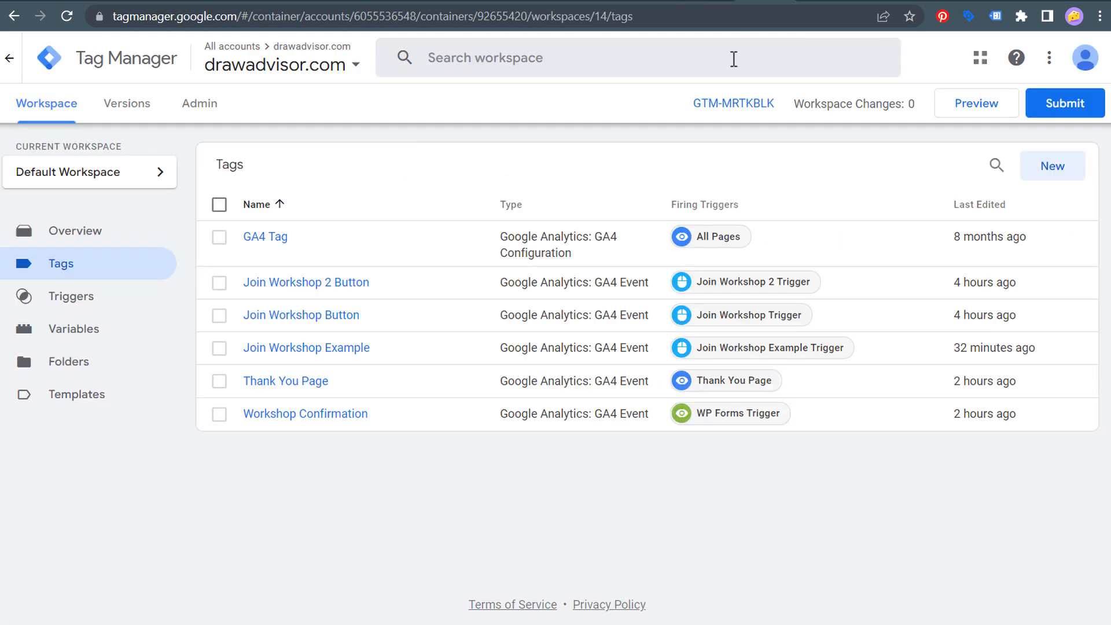
{"action": "left_click", "coordinate": [981, 111]}
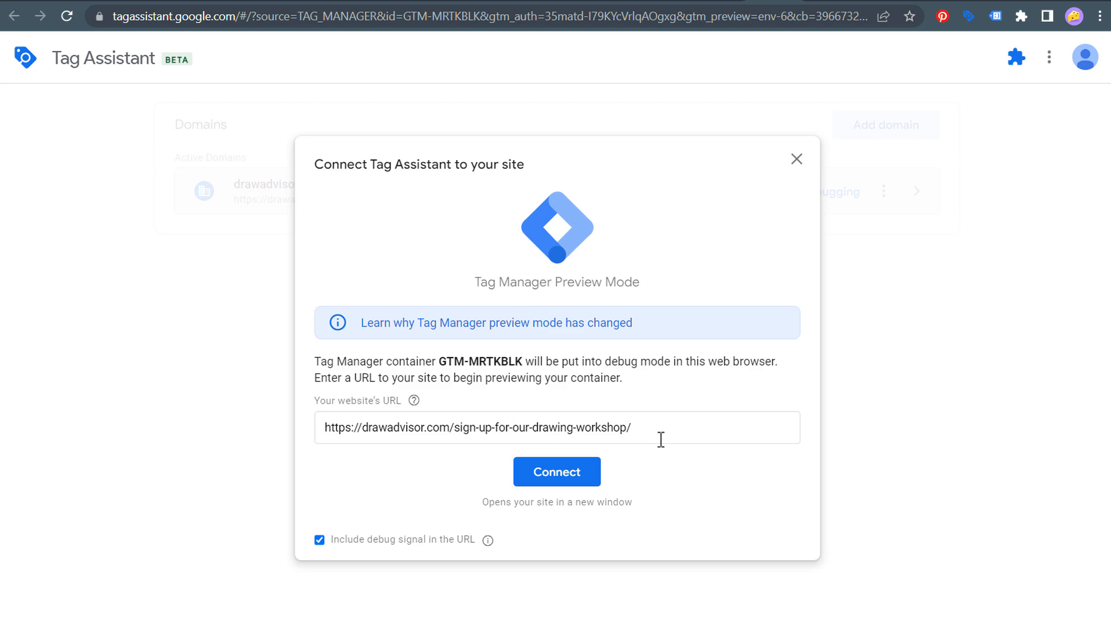
{"action": "left_click_drag", "start_coordinate": [661, 439], "coordinate": [295, 442]}
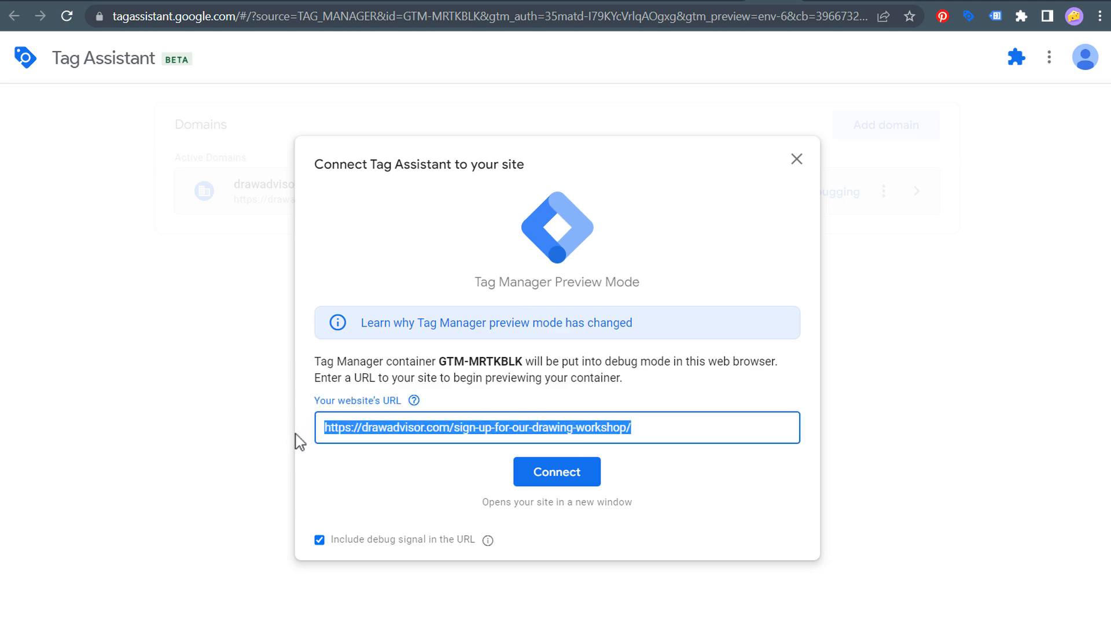
{"action": "type", "text": "https://drawadvisor.com/sign-up/"}
{"action": "left_click", "coordinate": [584, 485]}
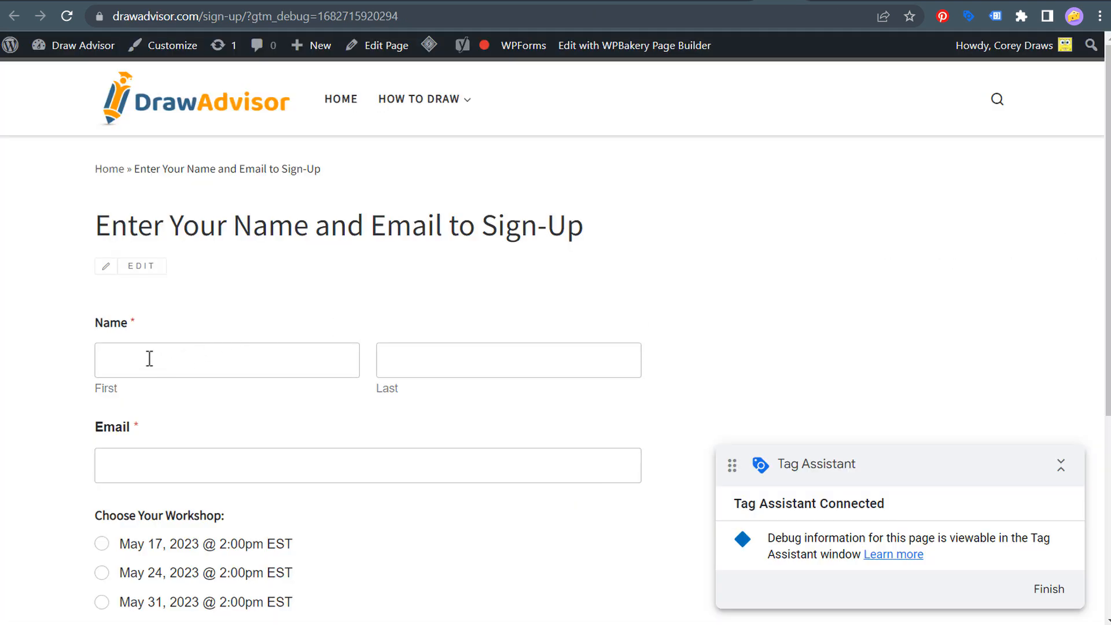
Submit the sign-up form with a test name and email, choosing the May 24, 2023 @ 2:00pm EST workshop
{"action": "left_click", "coordinate": [145, 365]}
{"action": "left_click", "coordinate": [199, 405]}
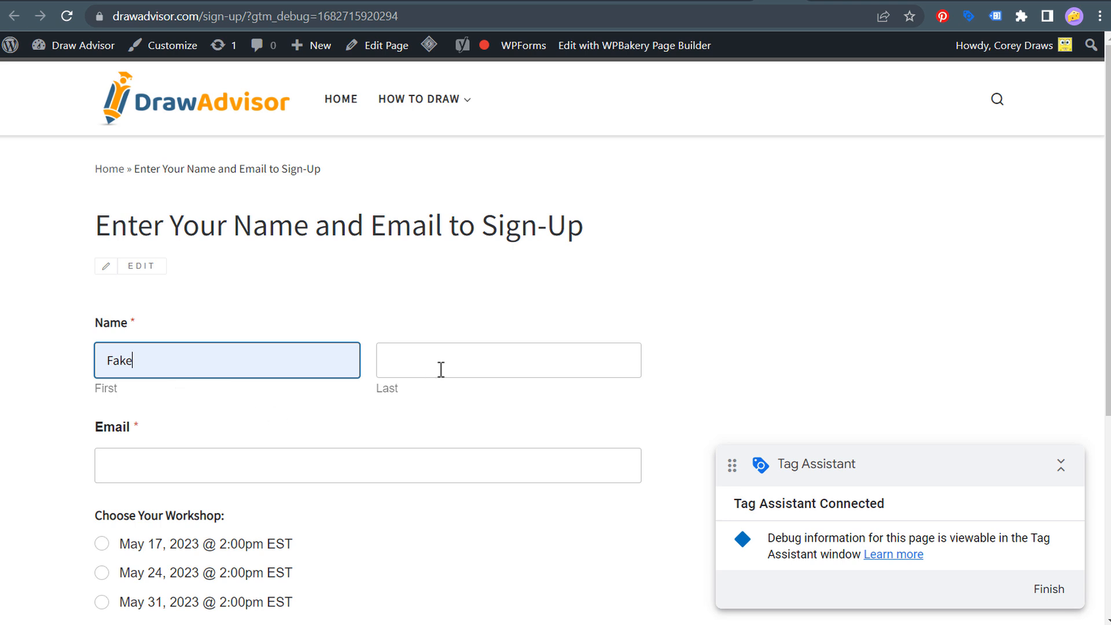
{"action": "left_click", "coordinate": [439, 370]}
{"action": "left_click", "coordinate": [463, 402]}
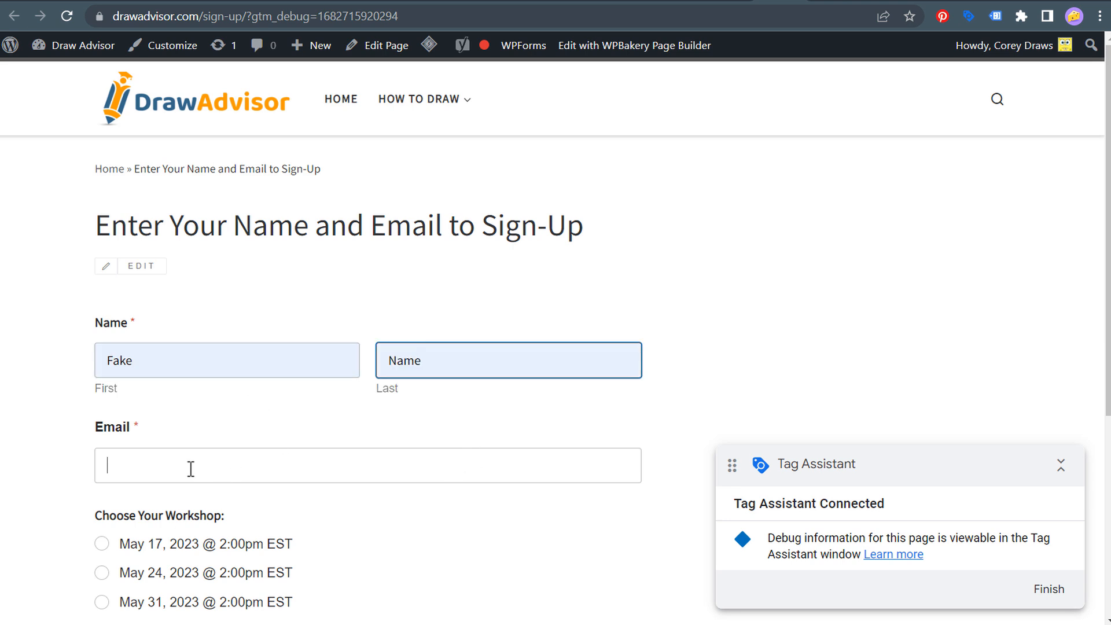
{"action": "left_click", "coordinate": [214, 501]}
{"action": "scroll", "coordinate": [382, 524], "scroll_direction": "down", "scroll_amount": 3}
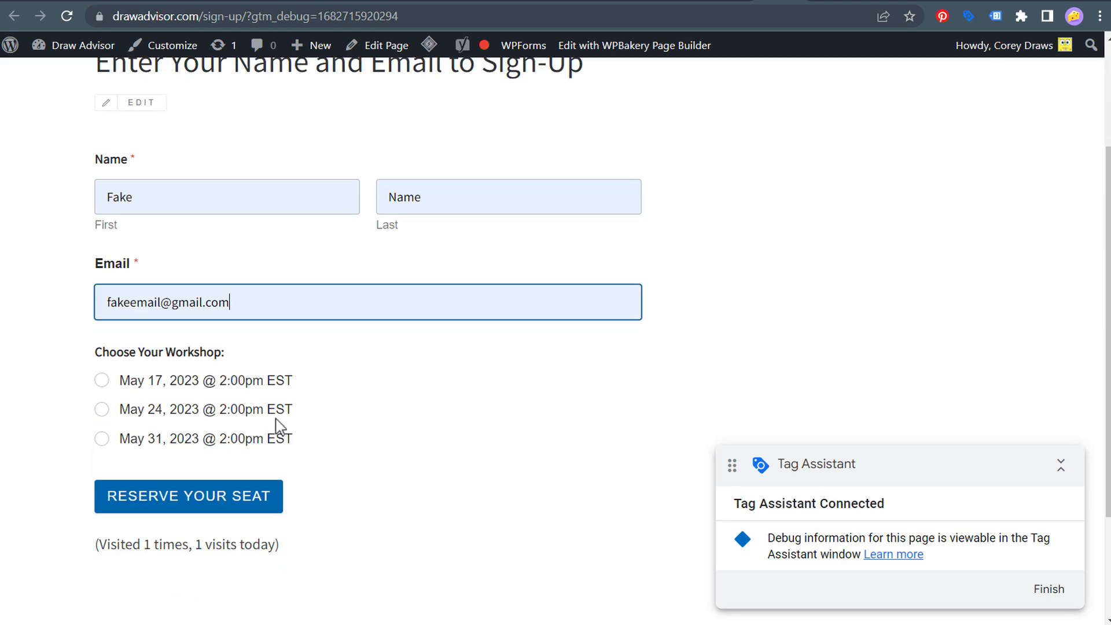
{"action": "left_click", "coordinate": [103, 409]}
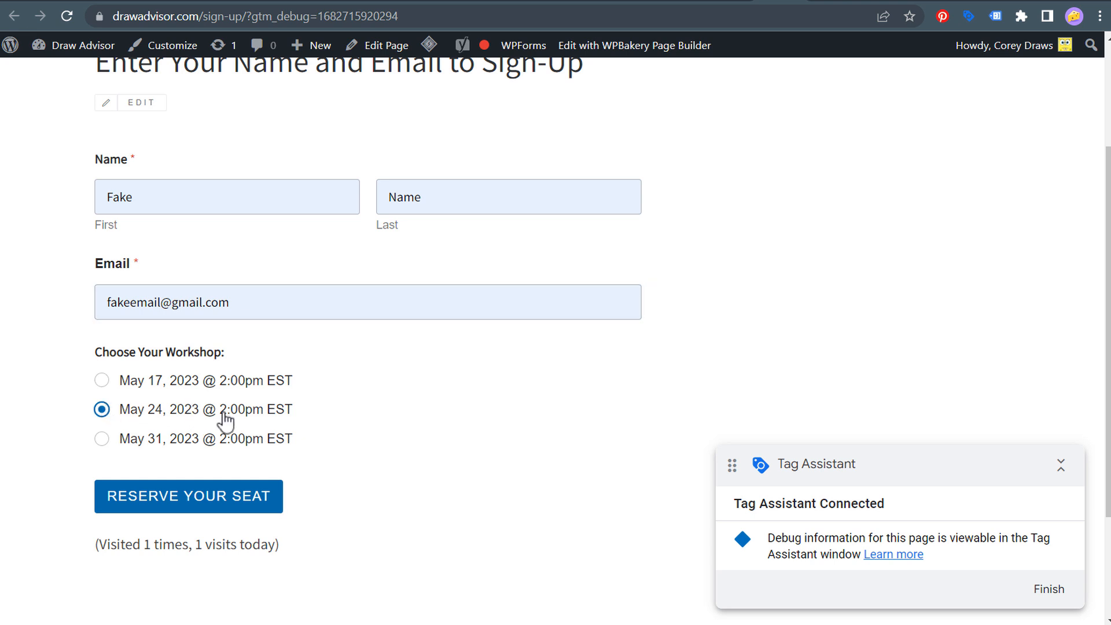
{"action": "left_click", "coordinate": [197, 508]}
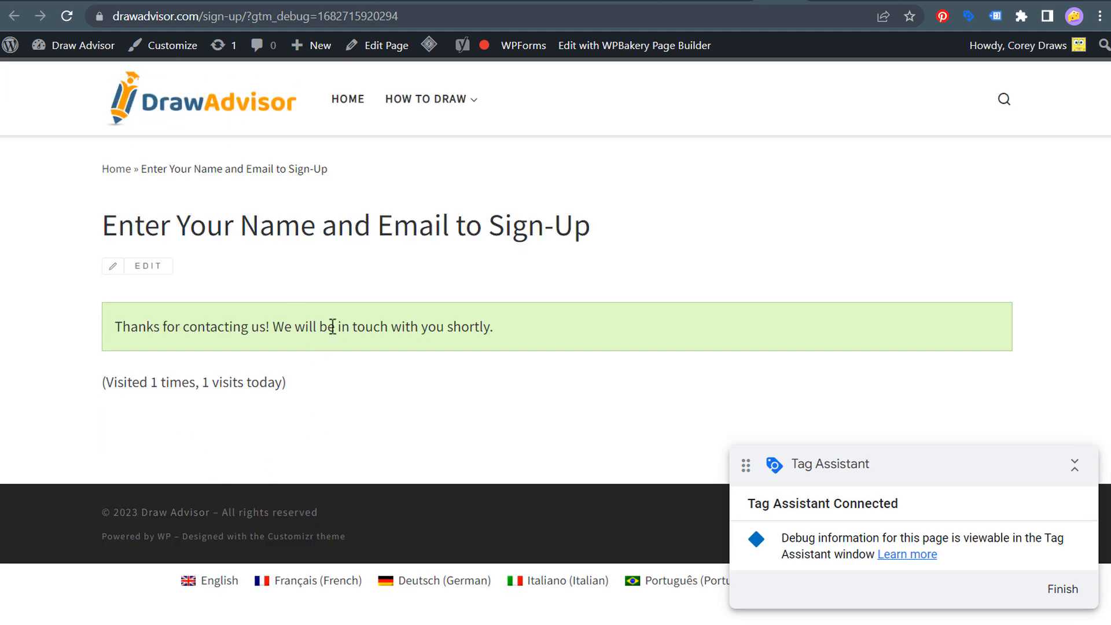
Examine the form's confirmation message, and check Google Analytics DebugView for the form submission event
{"action": "left_click_drag", "start_coordinate": [132, 328], "coordinate": [509, 335]}
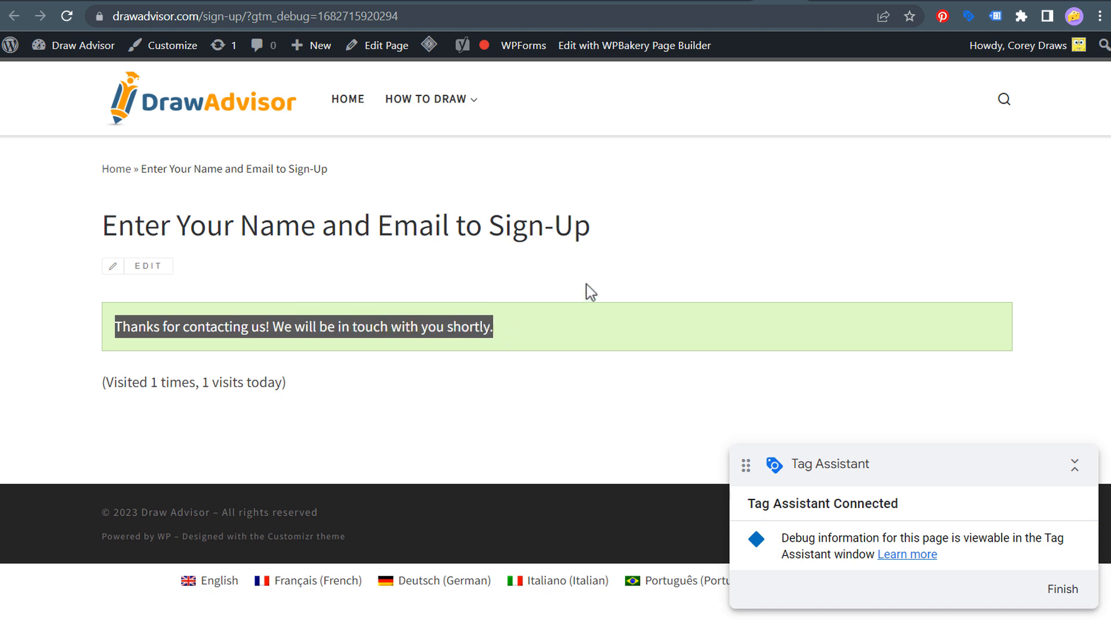
{"action": "left_click", "coordinate": [573, 294]}
{"action": "left_click", "coordinate": [633, 1]}
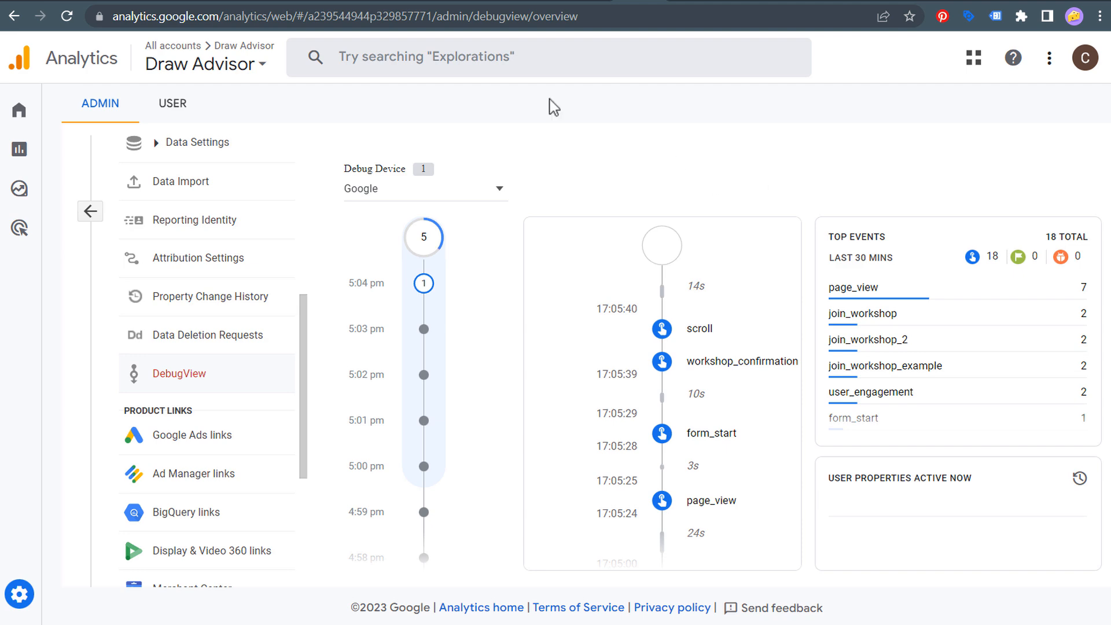
Examine the heading of the already open workshop thank-you page and return to DebugView in Google Analytics
{"action": "left_click", "coordinate": [122, 1]}
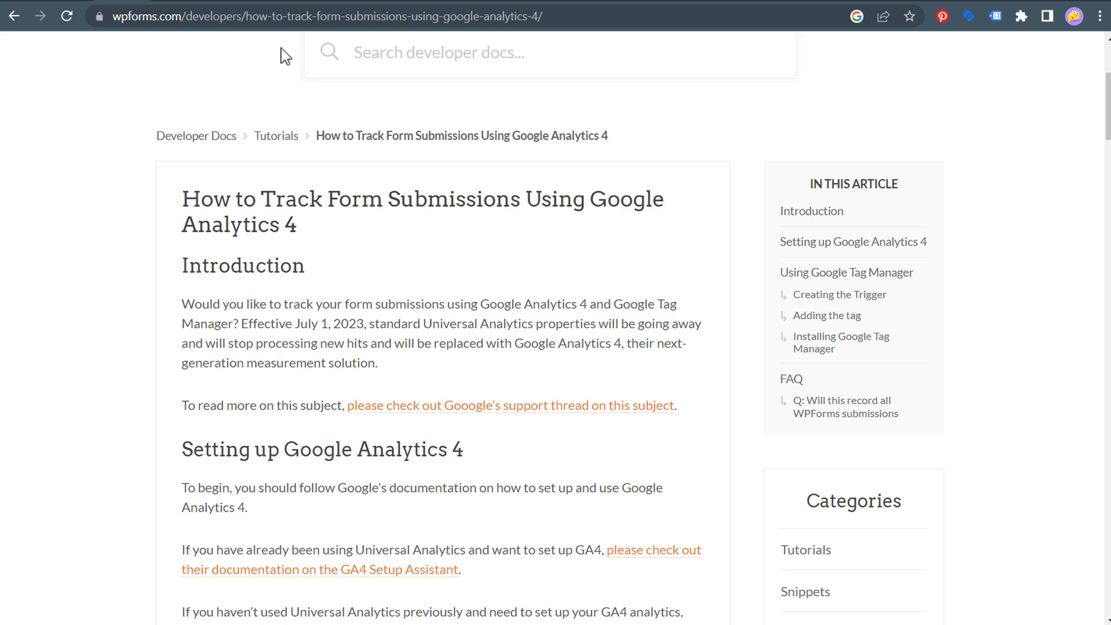
{"action": "left_click", "coordinate": [272, 2]}
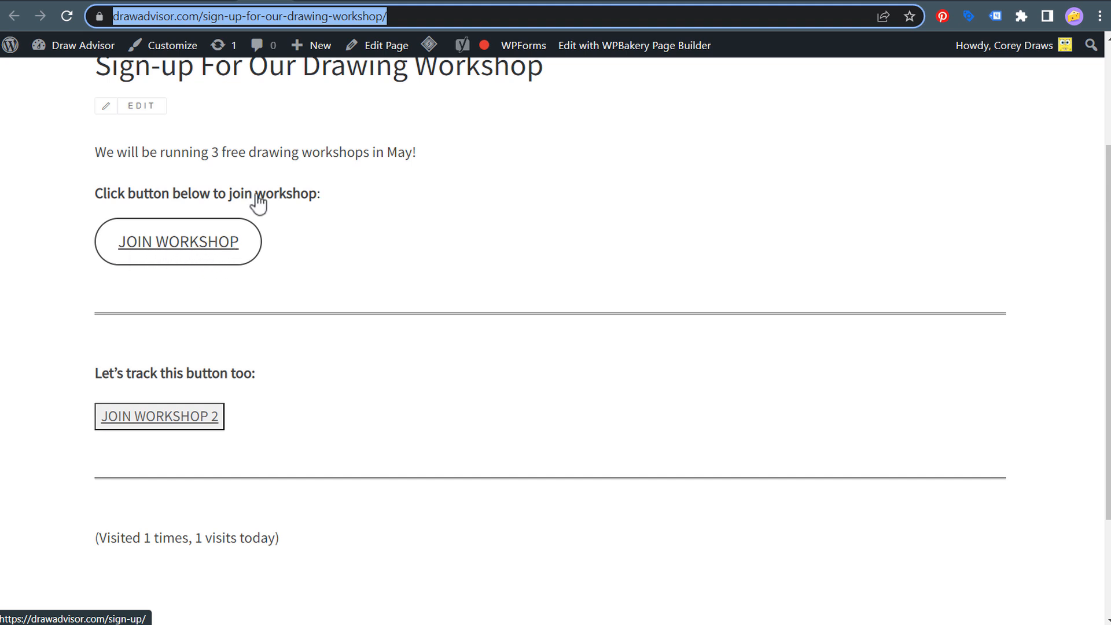
{"action": "left_click", "coordinate": [365, 2]}
{"action": "left_click_drag", "start_coordinate": [148, 235], "coordinate": [504, 232]}
{"action": "left_click", "coordinate": [504, 232]}
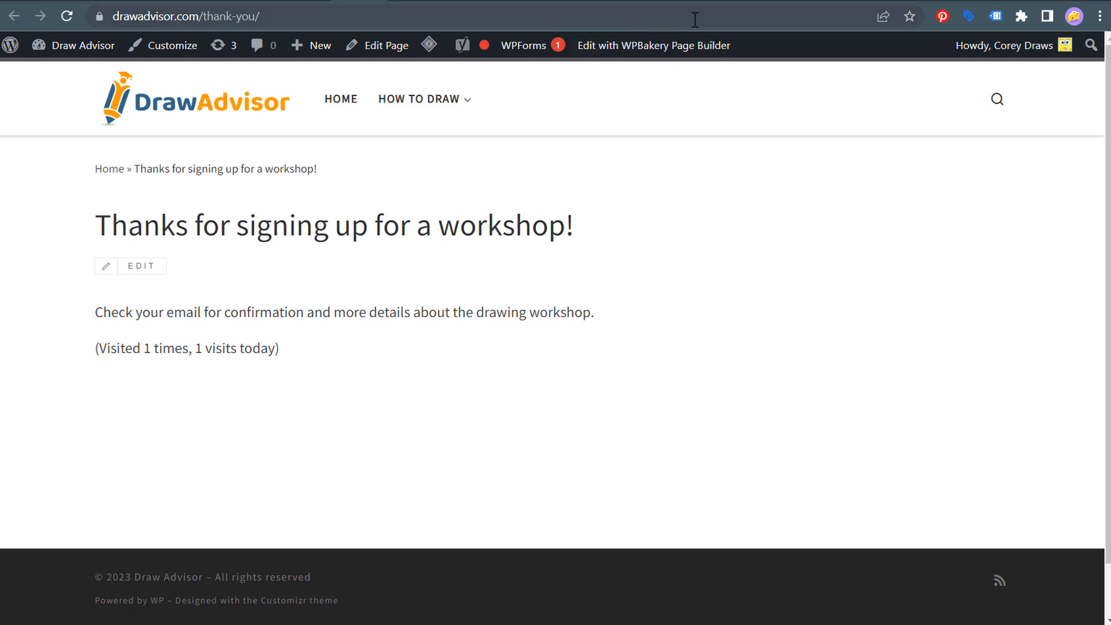
{"action": "left_click", "coordinate": [635, 4]}
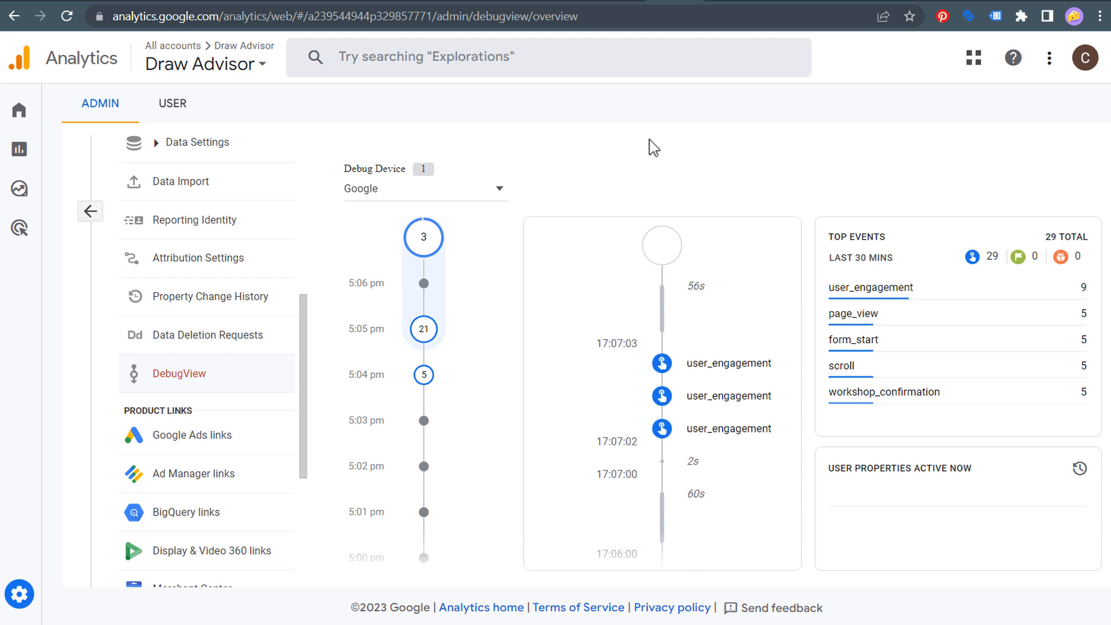
Switch to Tag Manager and preview the container on the thank-you page, using its copied address drawadvisor.com/thank-you/
{"action": "left_click", "coordinate": [720, 3]}
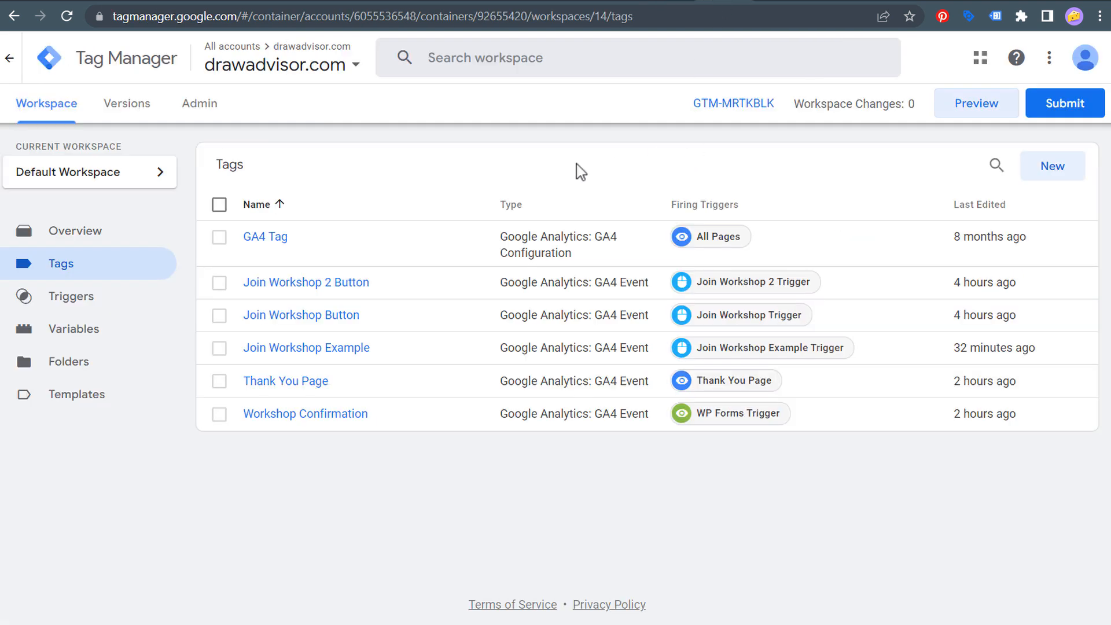
{"action": "left_click", "coordinate": [985, 116]}
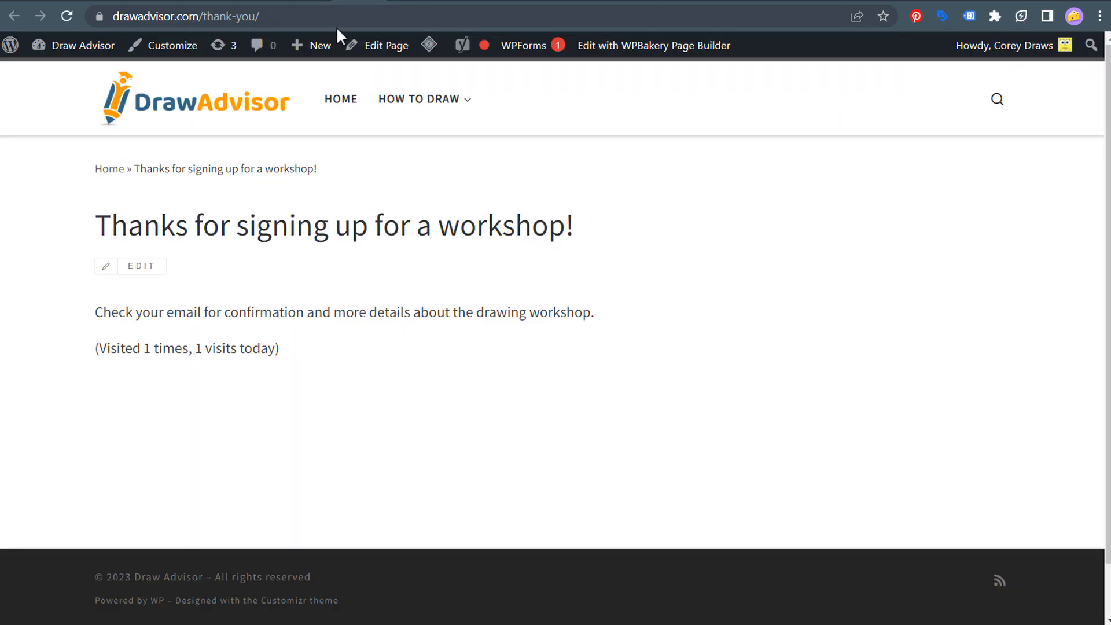
{"action": "left_click", "coordinate": [337, 23]}
{"action": "key", "text": "ctrl+c"}
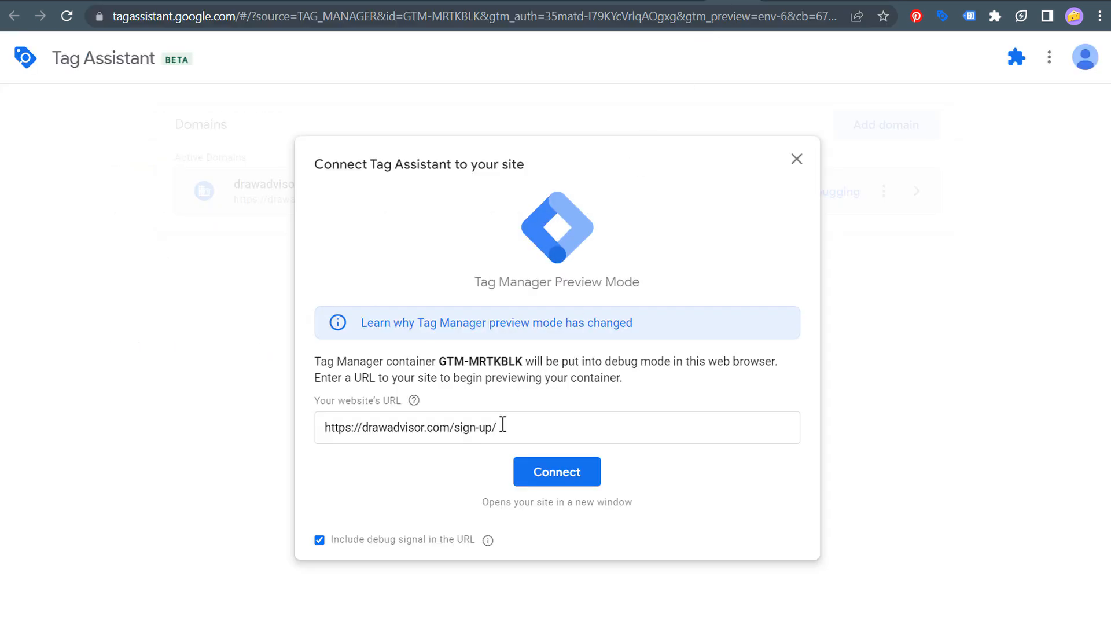
{"action": "left_click_drag", "start_coordinate": [503, 424], "coordinate": [283, 428]}
{"action": "key", "text": "ctrl+v"}
{"action": "left_click", "coordinate": [551, 481]}
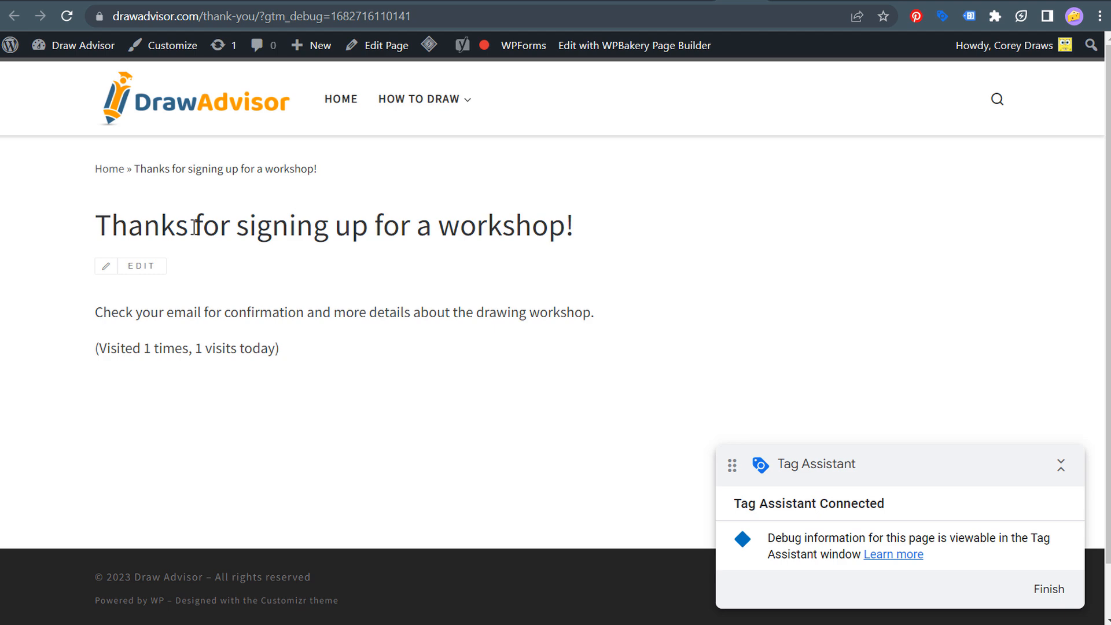
Examine the previewed thank-you page's heading, and check DebugView for its events on the available debug device
{"action": "left_click_drag", "start_coordinate": [147, 224], "coordinate": [431, 223]}
{"action": "left_click", "coordinate": [541, 226]}
{"action": "left_click", "coordinate": [604, 3]}
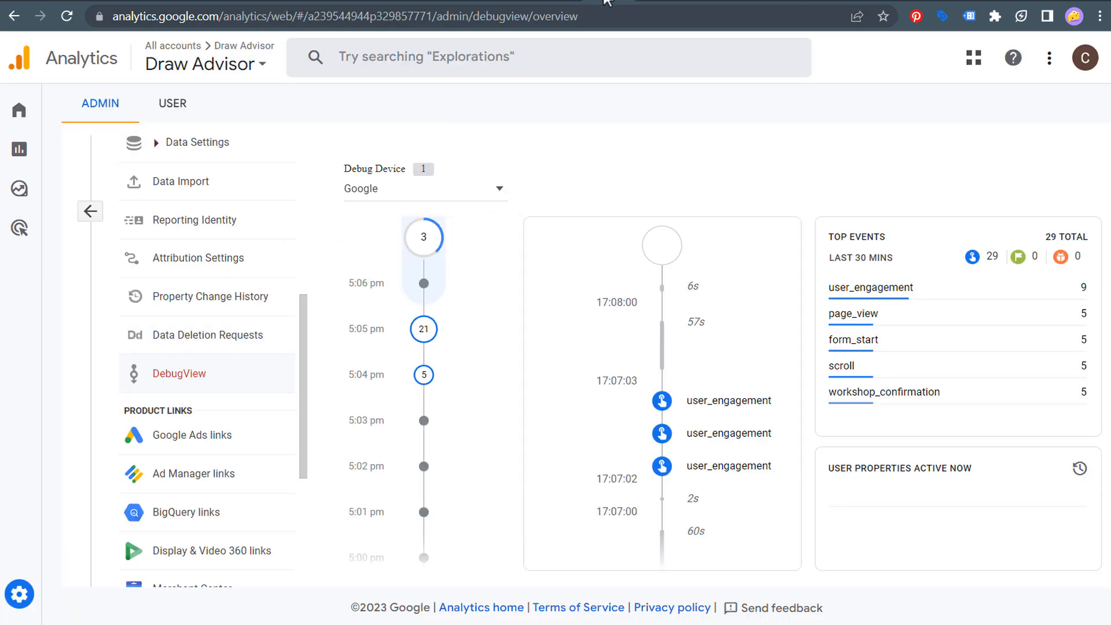
{"action": "left_click", "coordinate": [499, 189]}
{"action": "left_click", "coordinate": [390, 203]}
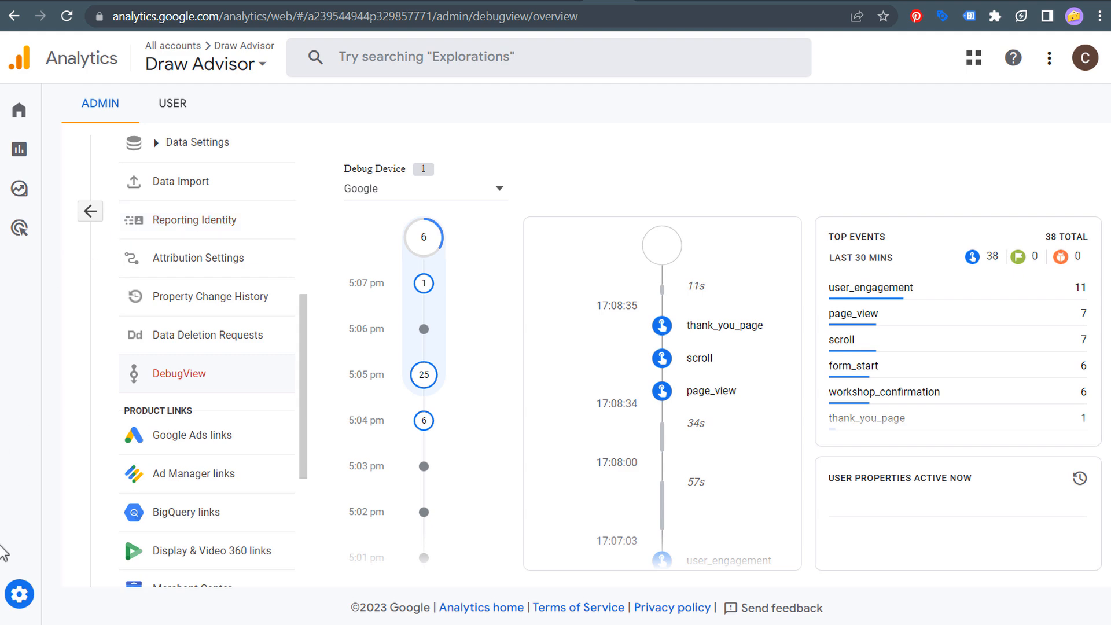
Create a new conversion event named thank_you_page in the Google Analytics property's conversion settings
{"action": "left_click", "coordinate": [29, 598]}
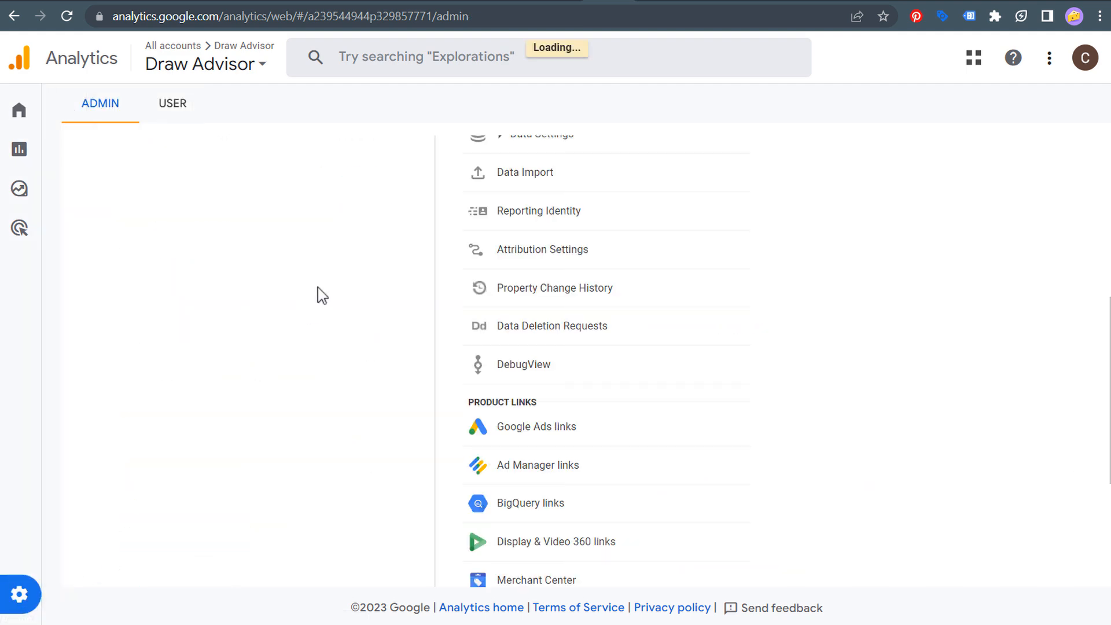
{"action": "scroll", "coordinate": [339, 327], "scroll_direction": "up", "scroll_amount": 7}
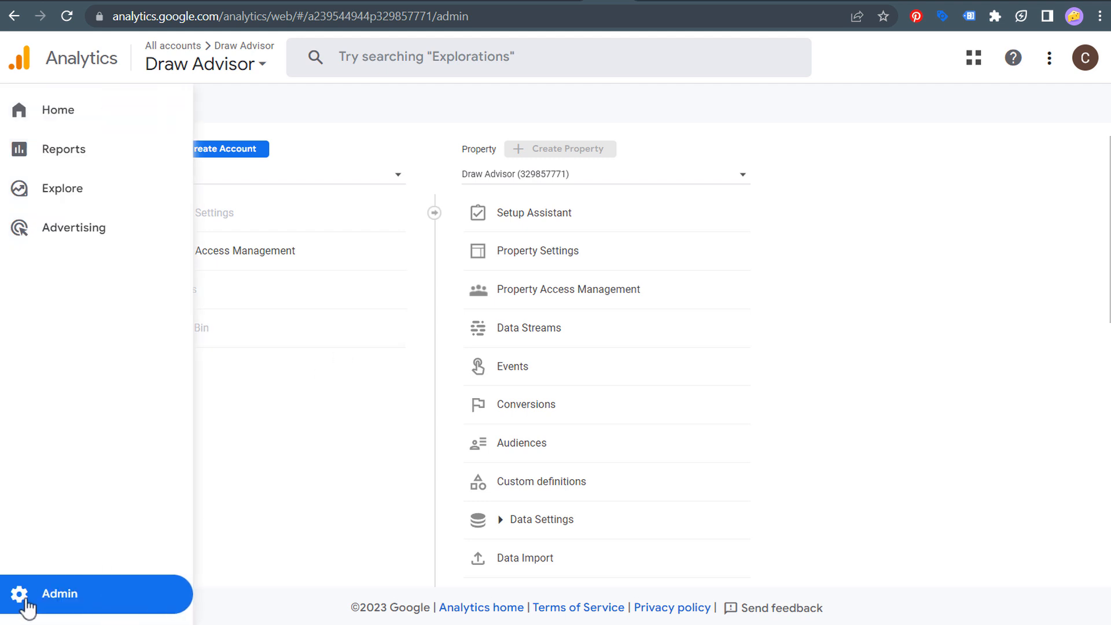
{"action": "left_click", "coordinate": [538, 405]}
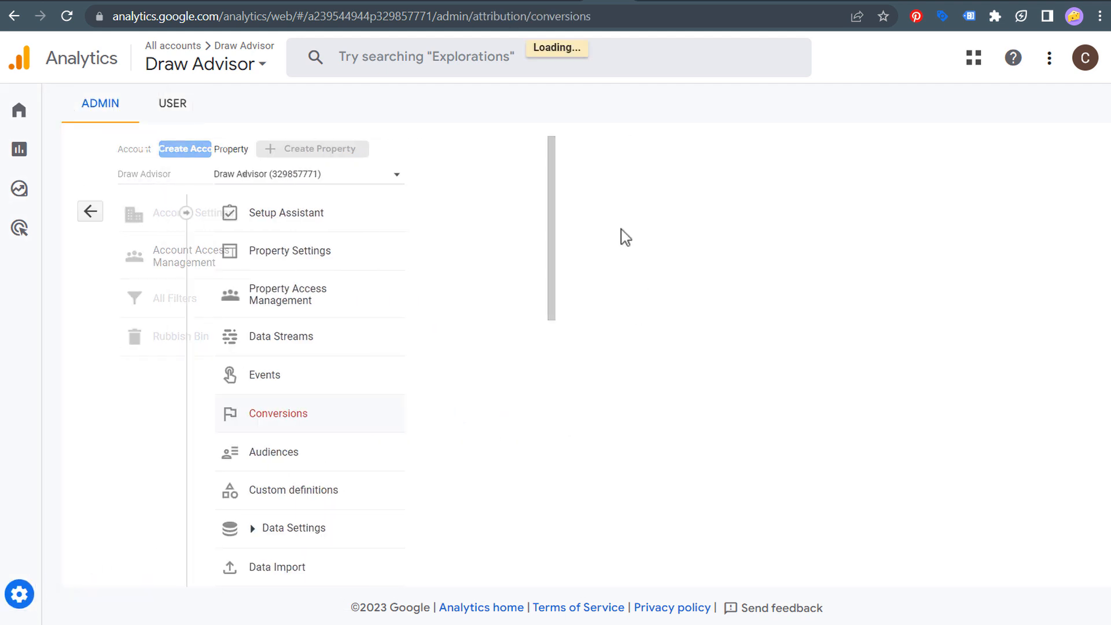
{"action": "left_click", "coordinate": [993, 238]}
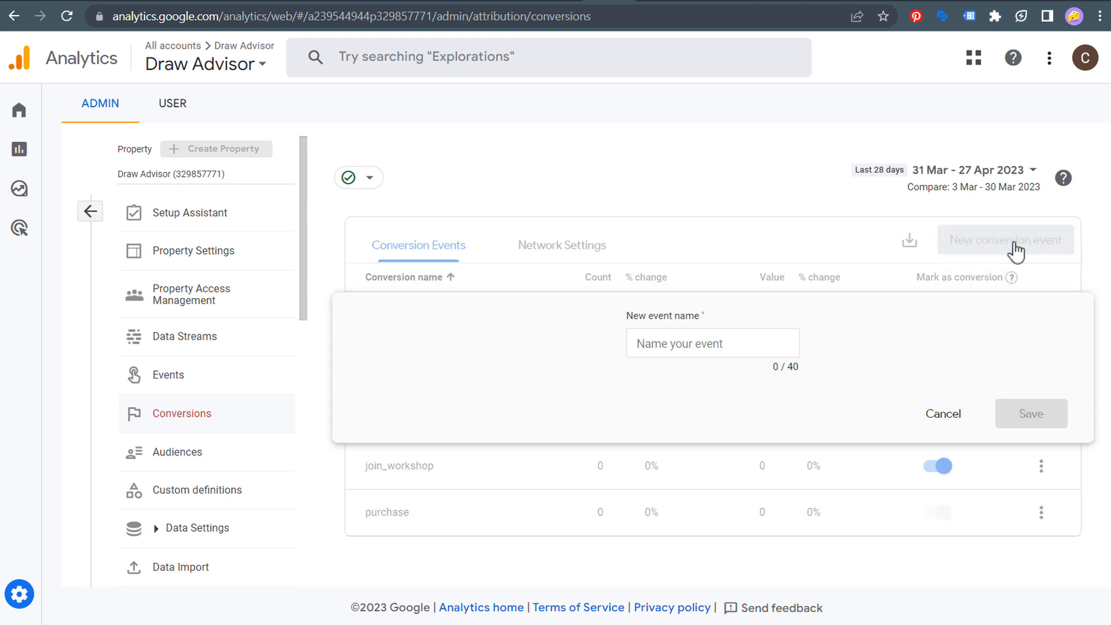
{"action": "left_click", "coordinate": [716, 341]}
{"action": "type", "text": "than"}
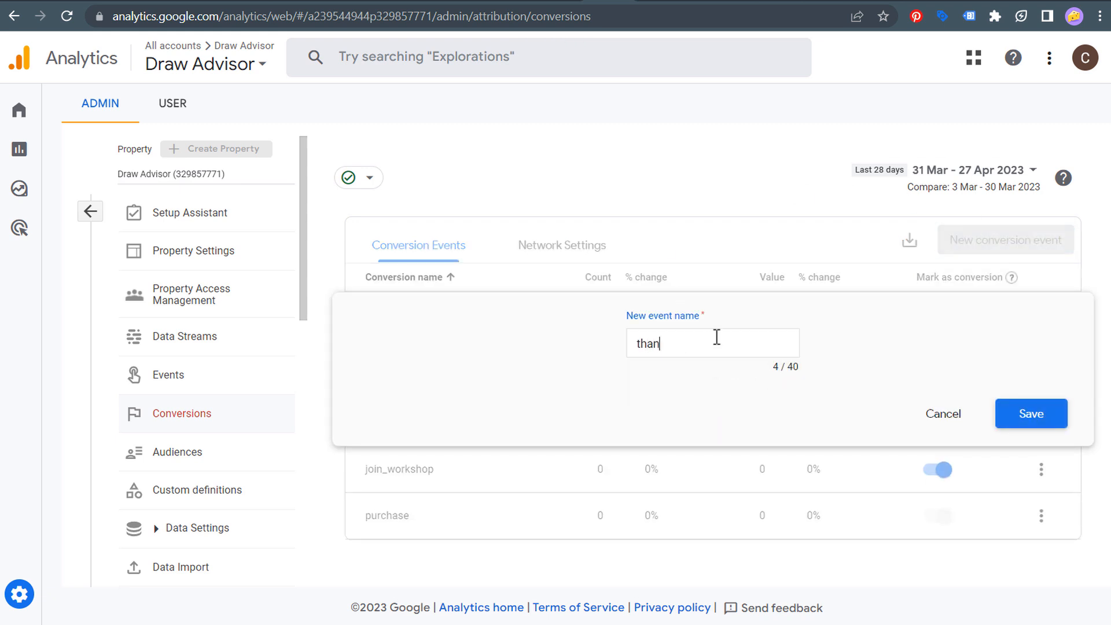
{"action": "type", "text": "k_you_page"}
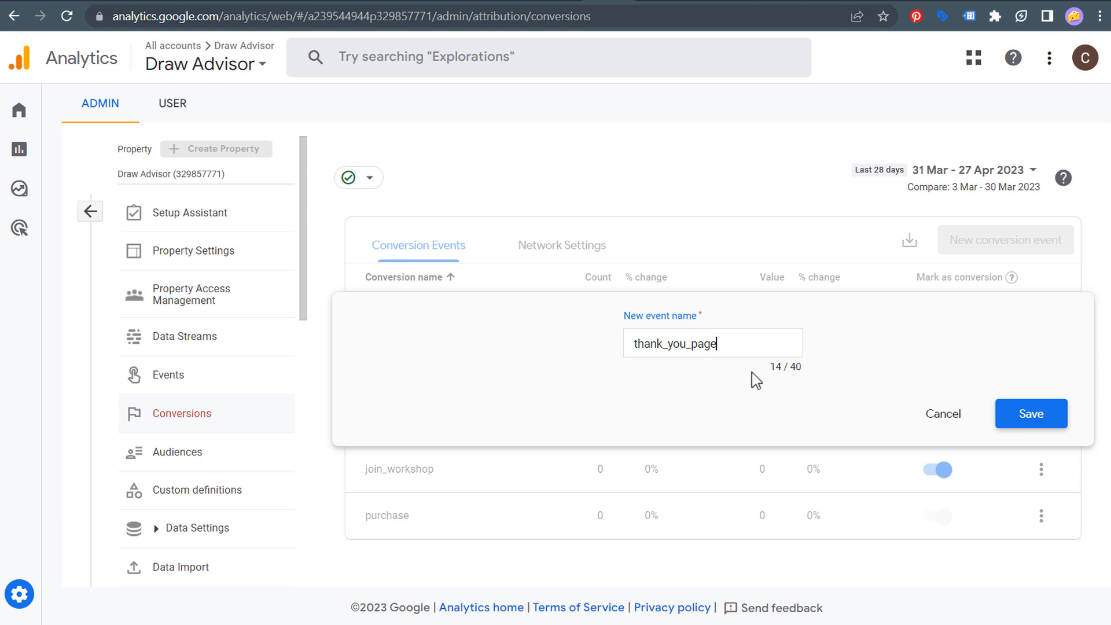
{"action": "left_click", "coordinate": [1050, 413]}
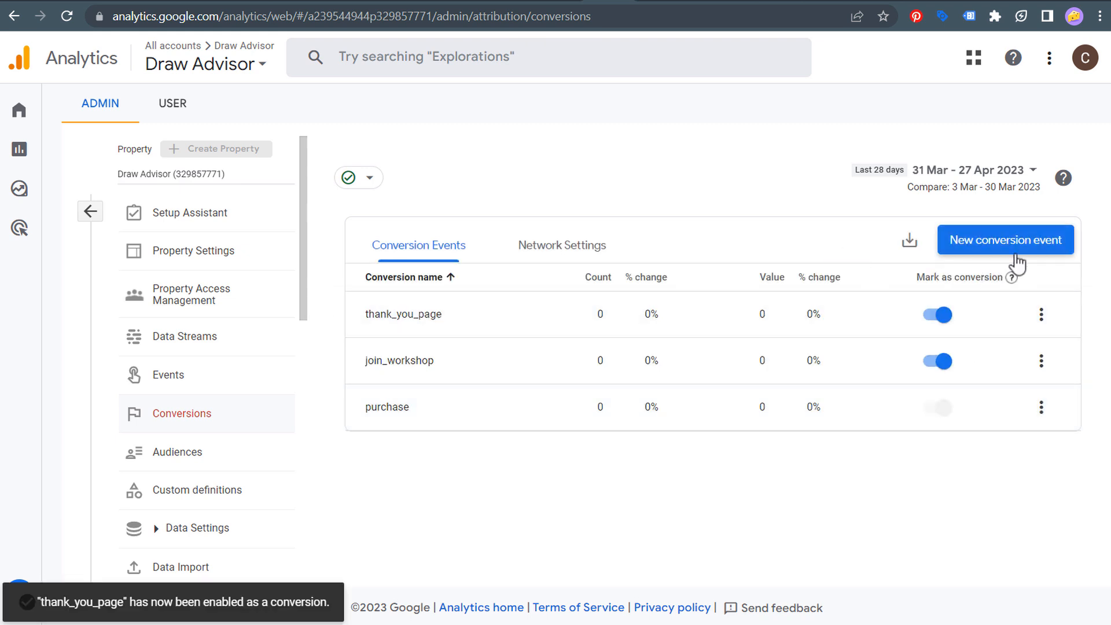
Add another conversion event named workshop_confirmation and save it
{"action": "left_click", "coordinate": [949, 247]}
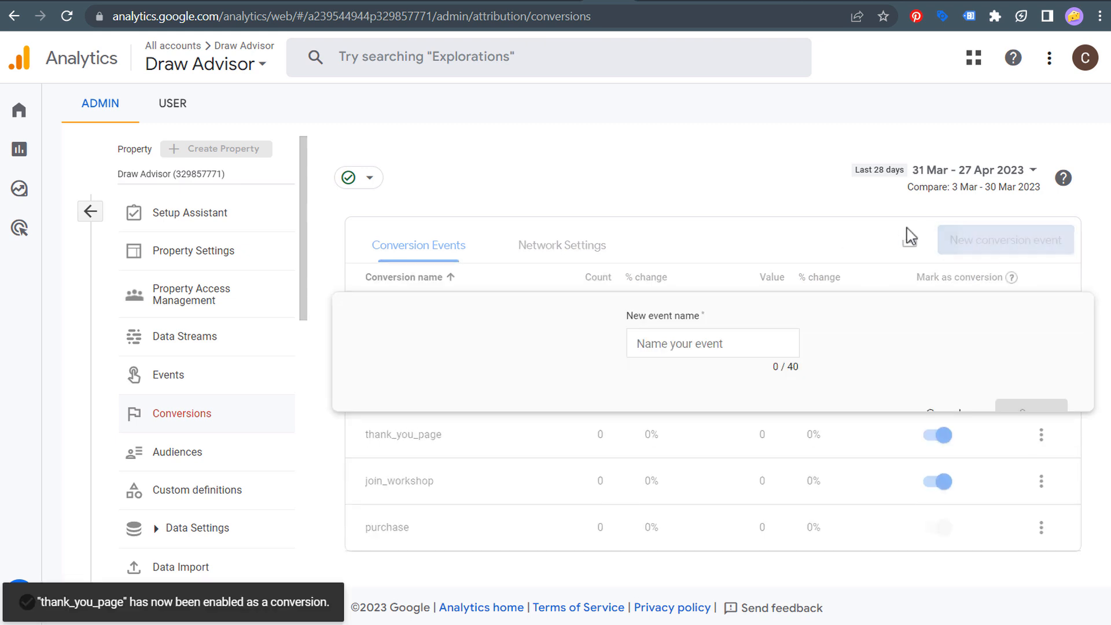
{"action": "left_click", "coordinate": [696, 349]}
{"action": "type", "text": "workshop_"}
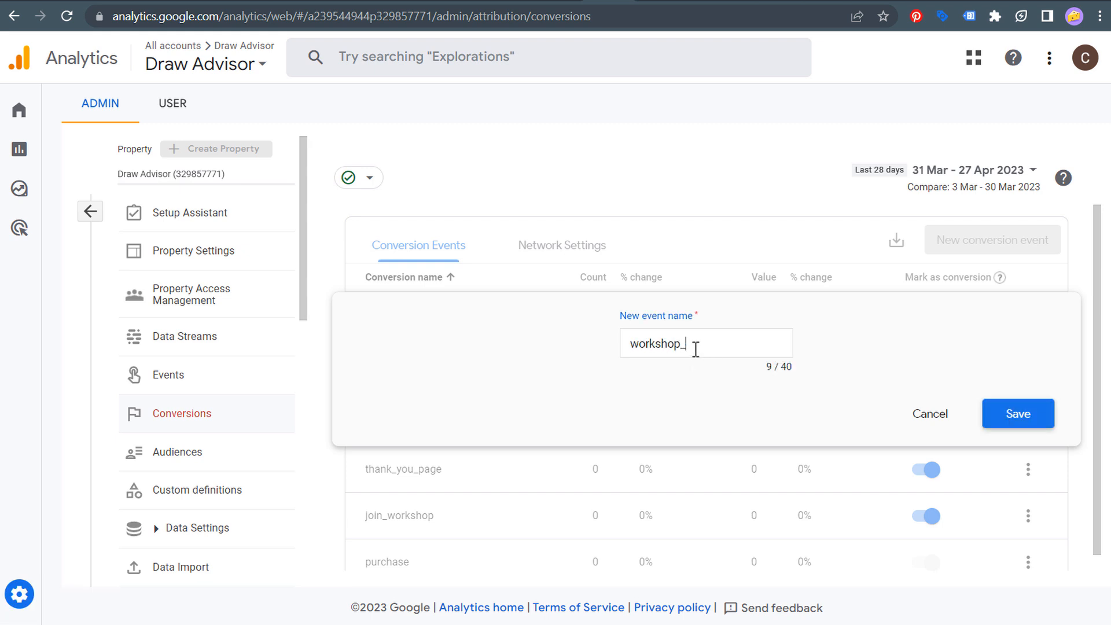
{"action": "type", "text": "confirmation"}
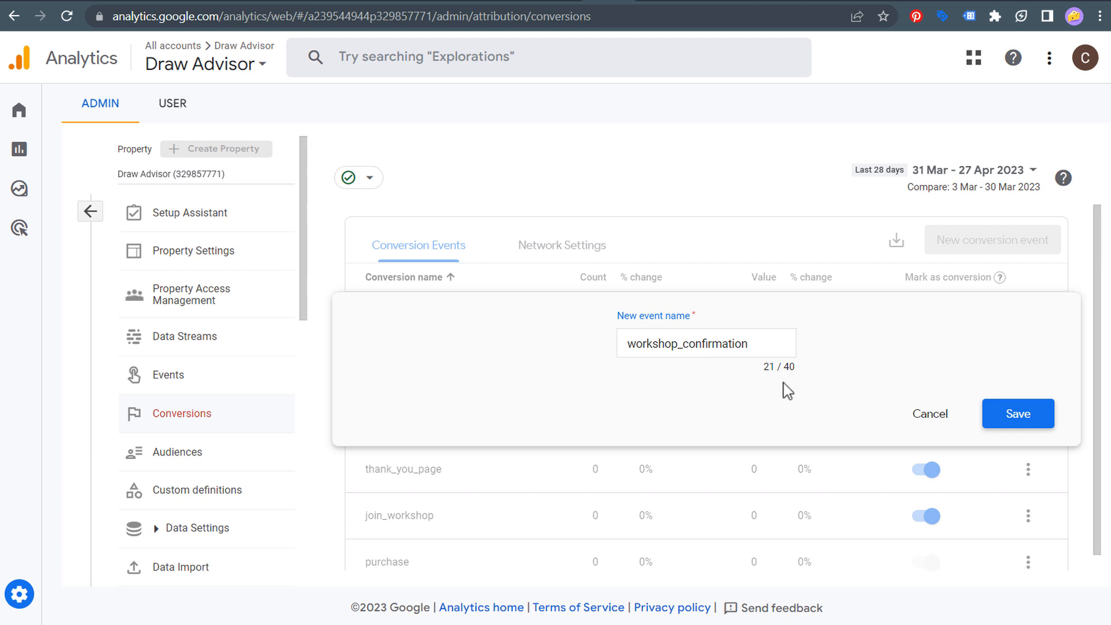
{"action": "left_click", "coordinate": [1019, 414]}
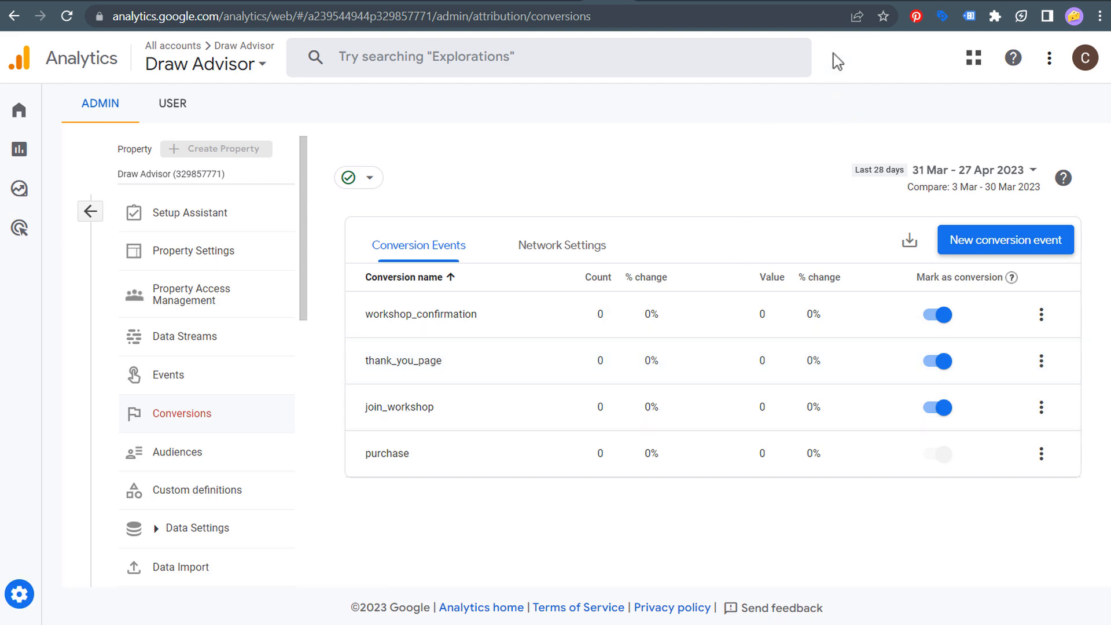
Switch to Google Ads and start a new conversion action from the conversions summary
{"action": "left_click", "coordinate": [831, 1]}
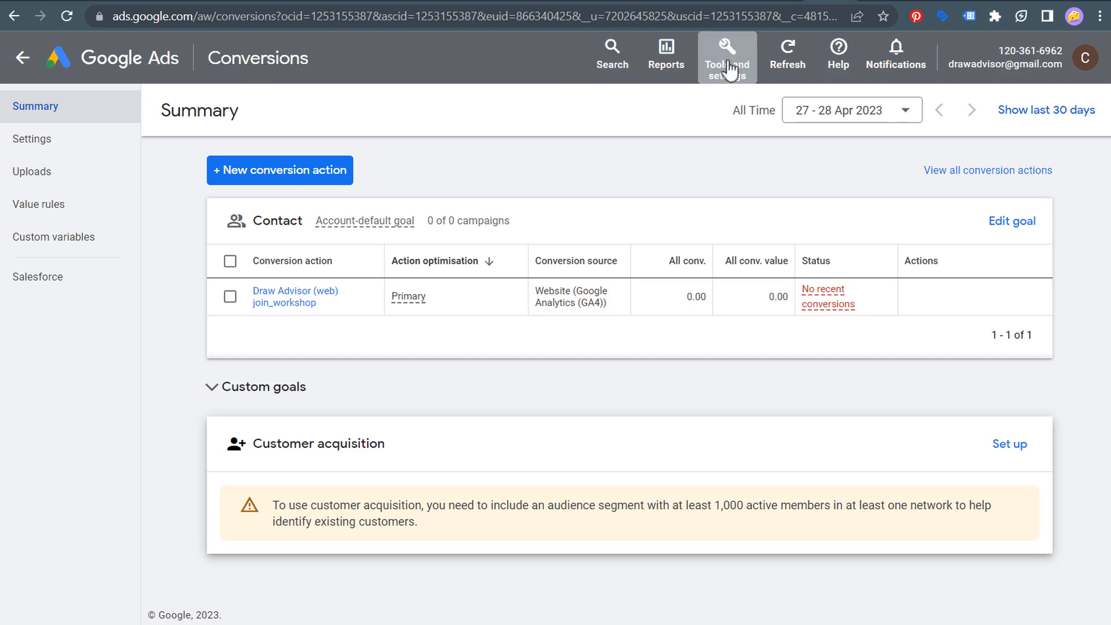
{"action": "left_click", "coordinate": [727, 55]}
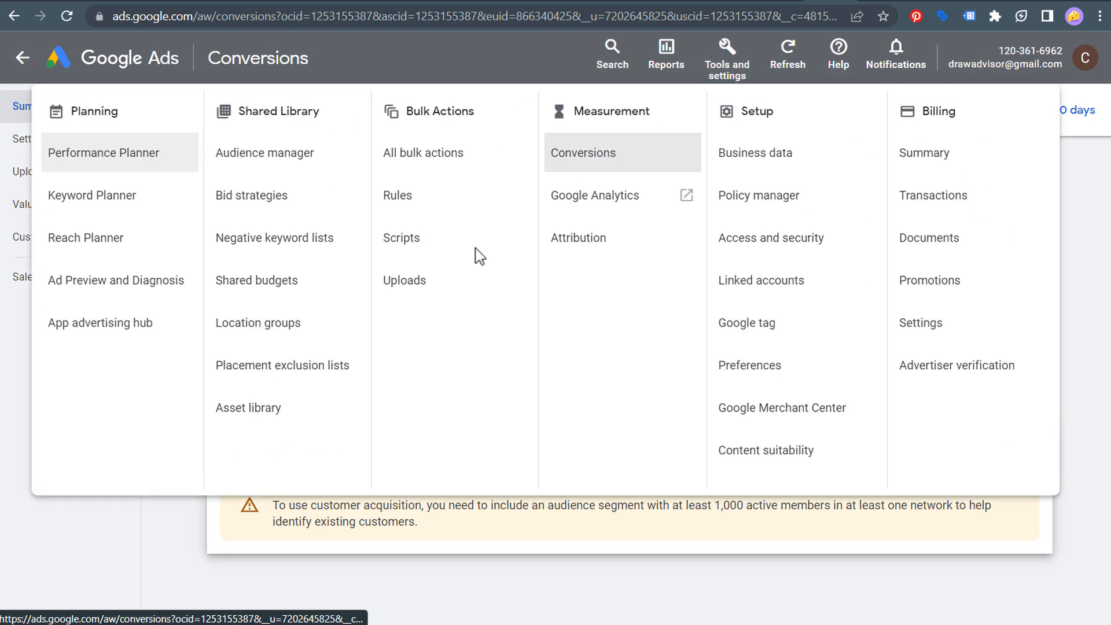
{"action": "left_click", "coordinate": [199, 528]}
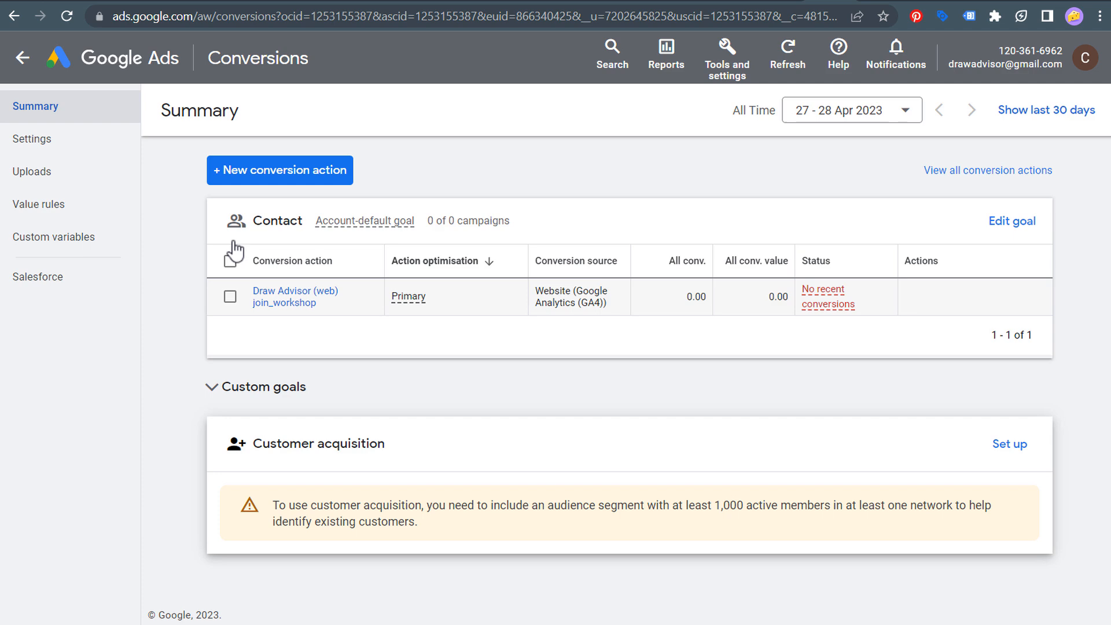
{"action": "left_click", "coordinate": [241, 177]}
{"action": "mouse_move", "coordinate": [538, 274]}
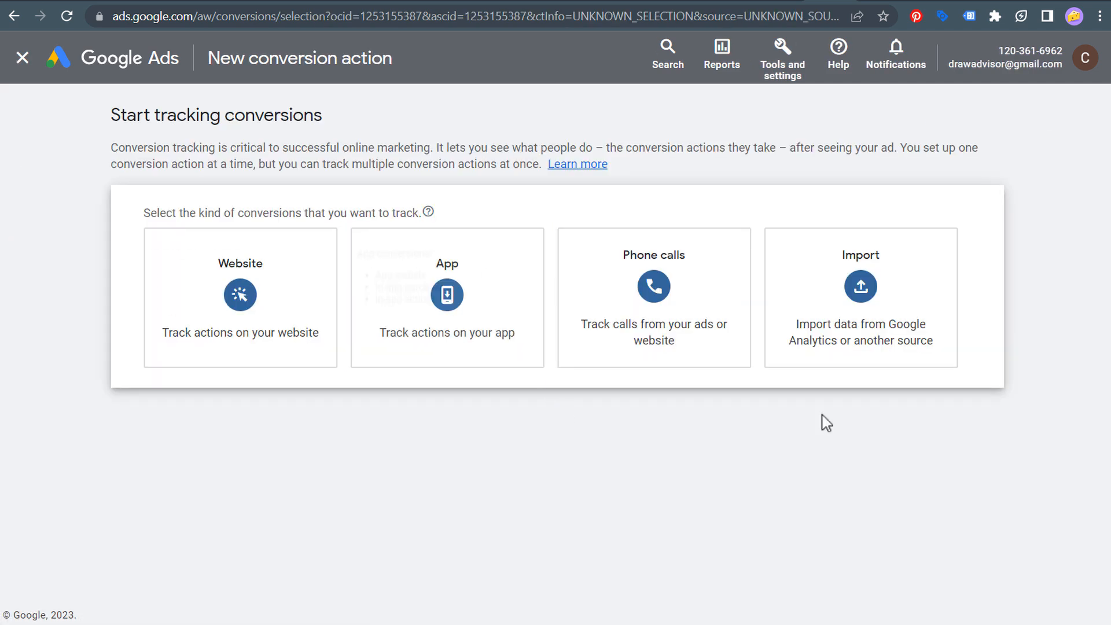
Choose to import conversions from Google Analytics 4 properties with the Web option, and continue to the event selection
{"action": "left_click", "coordinate": [857, 313]}
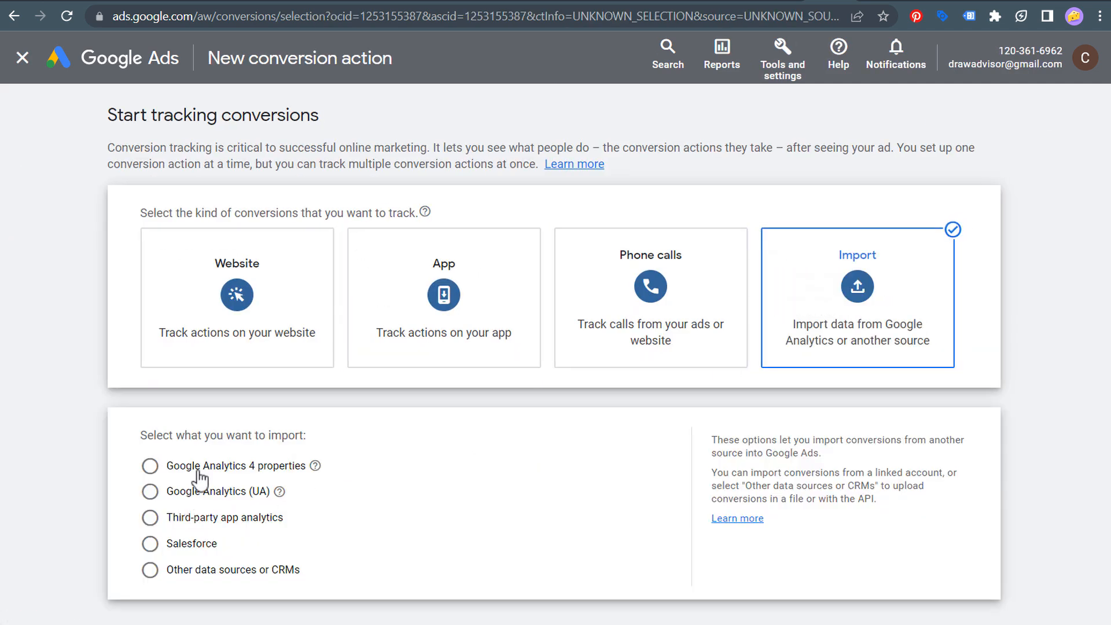
{"action": "left_click", "coordinate": [173, 466]}
{"action": "left_click", "coordinate": [183, 521]}
{"action": "scroll", "coordinate": [313, 483], "scroll_direction": "down", "scroll_amount": 3}
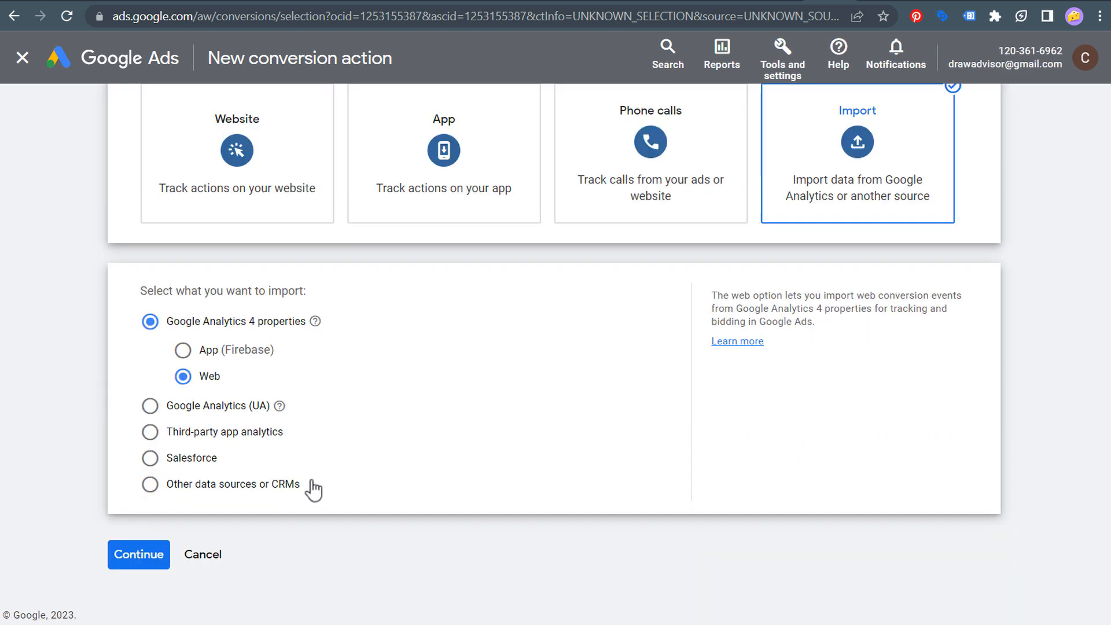
{"action": "left_click", "coordinate": [144, 556]}
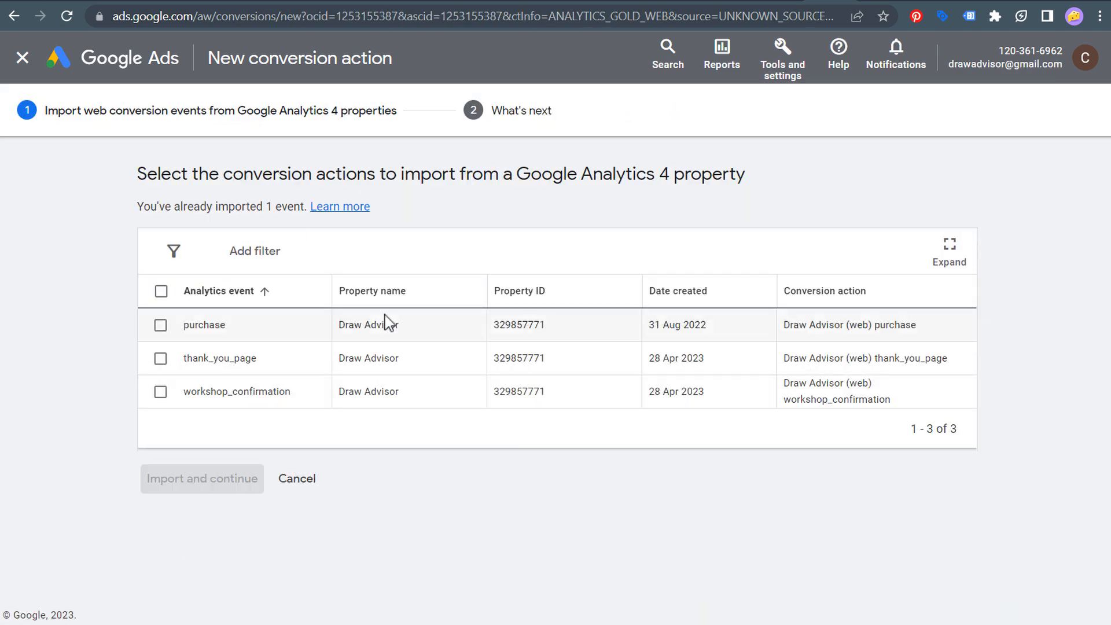
Import the thank_you_page and workshop_confirmation events as conversion actions and finish the import
{"action": "left_click_drag", "start_coordinate": [351, 325], "coordinate": [885, 331]}
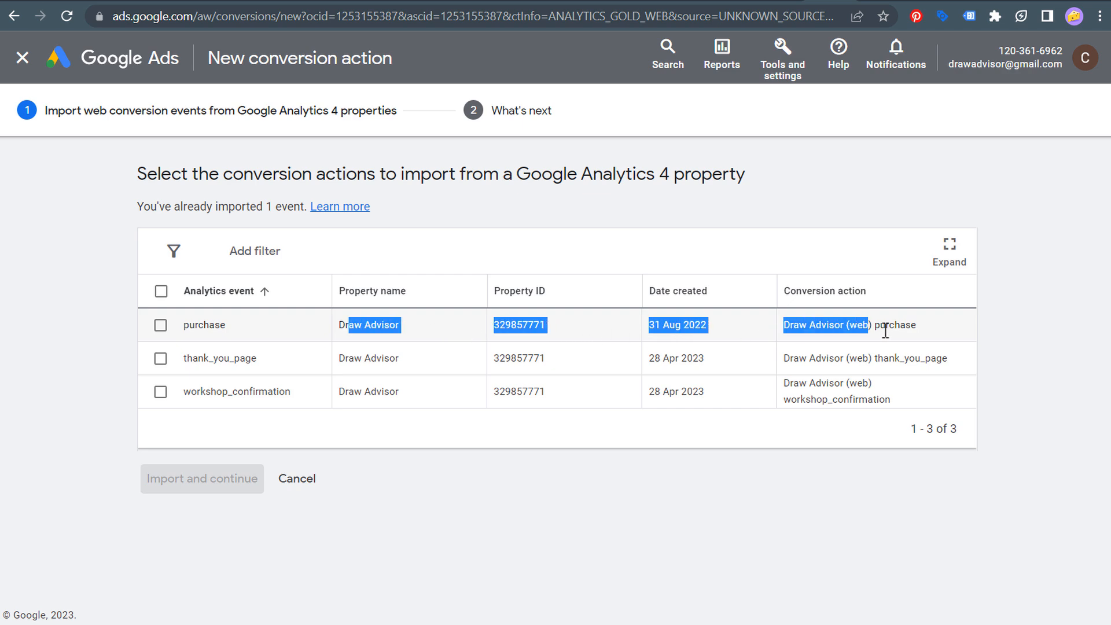
{"action": "left_click", "coordinate": [939, 335]}
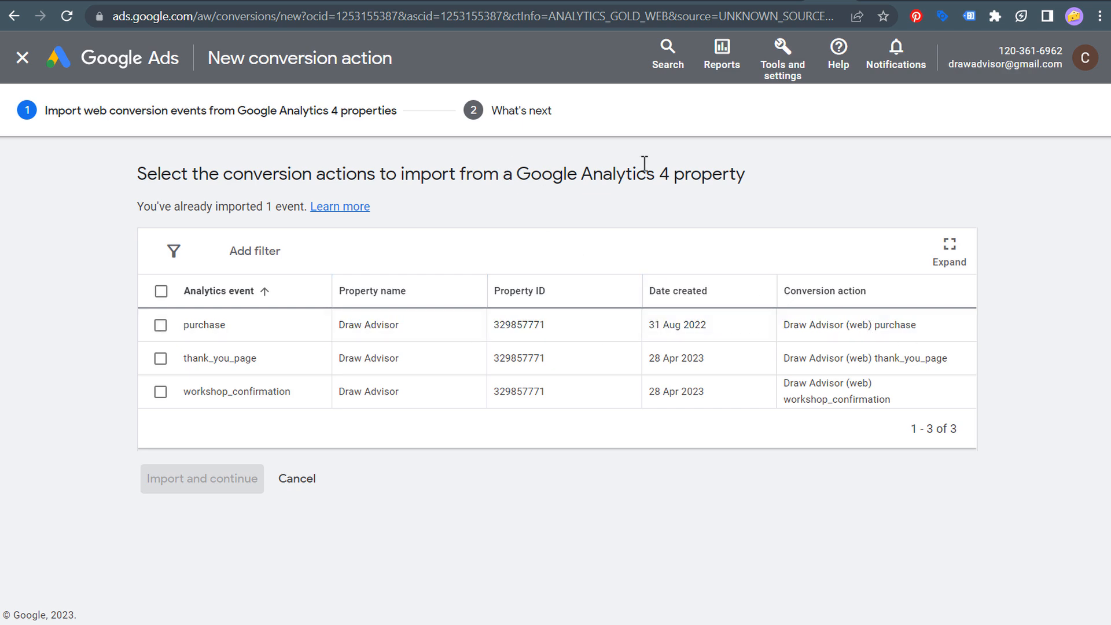
{"action": "left_click", "coordinate": [160, 358]}
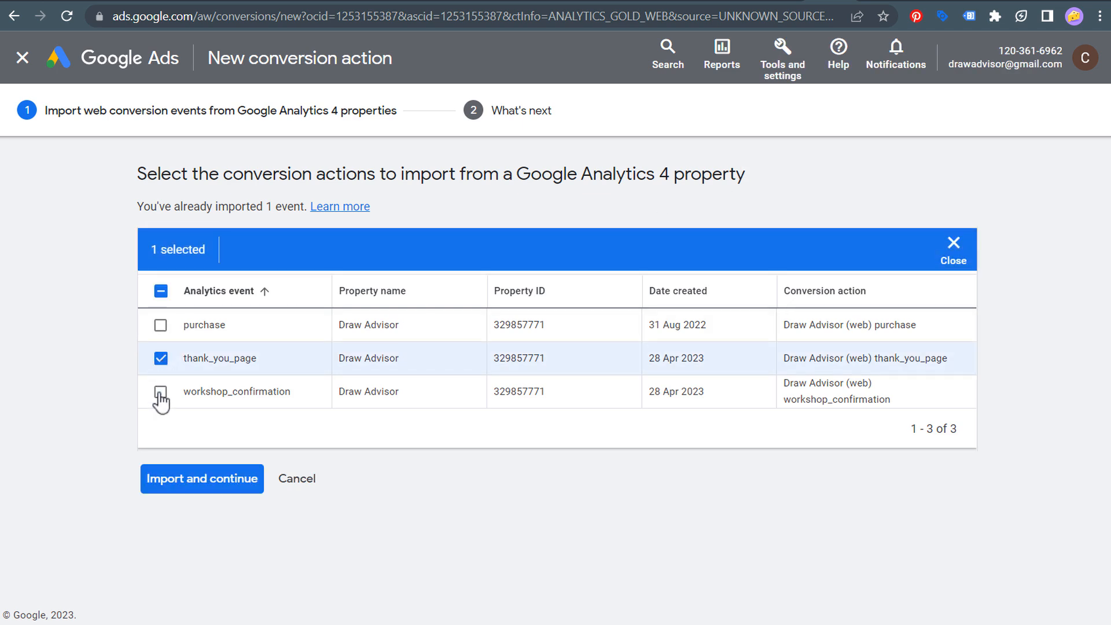
{"action": "left_click", "coordinate": [161, 393]}
{"action": "left_click", "coordinate": [189, 479]}
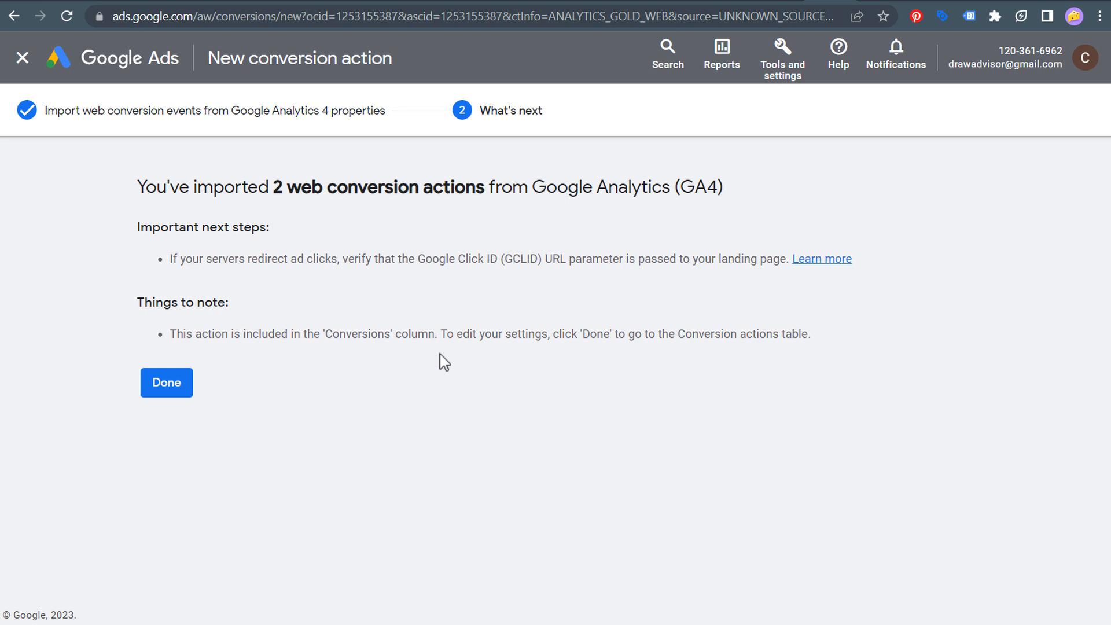
{"action": "left_click", "coordinate": [163, 391]}
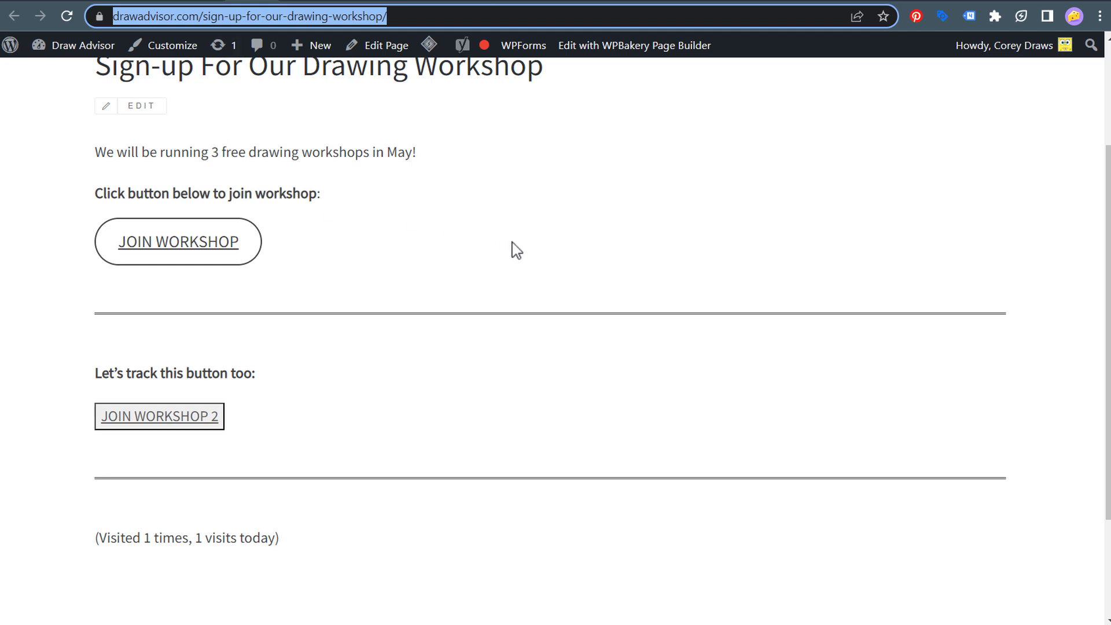
Look over the drawing workshop sign-up page, and return to the Google Ads conversions summary
{"action": "scroll", "coordinate": [544, 269], "scroll_direction": "up", "scroll_amount": 2}
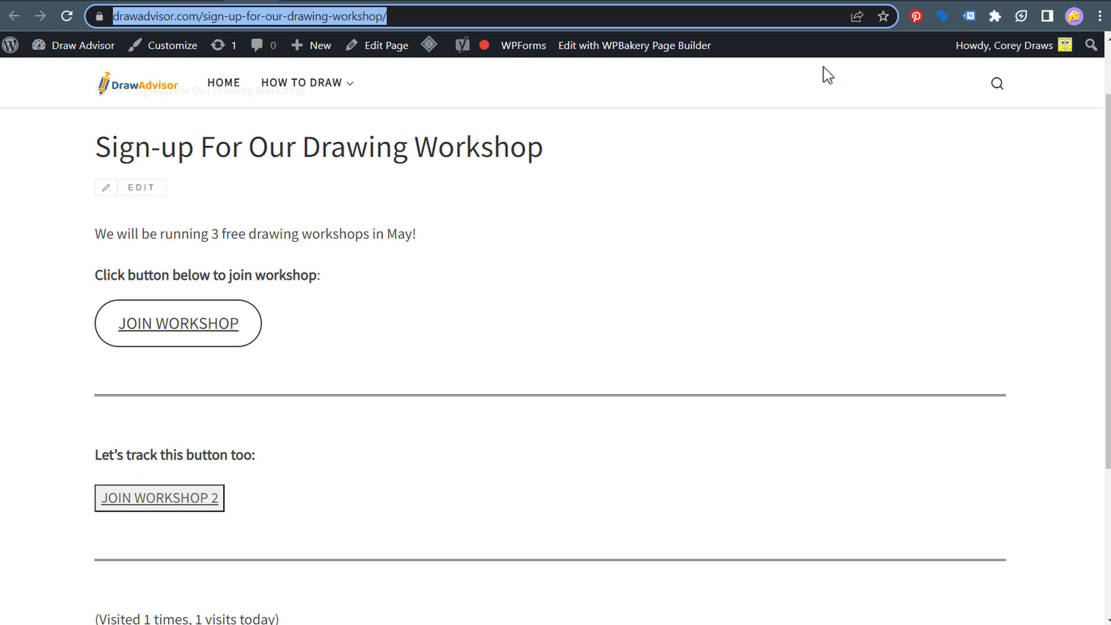
{"action": "left_click", "coordinate": [828, 1]}
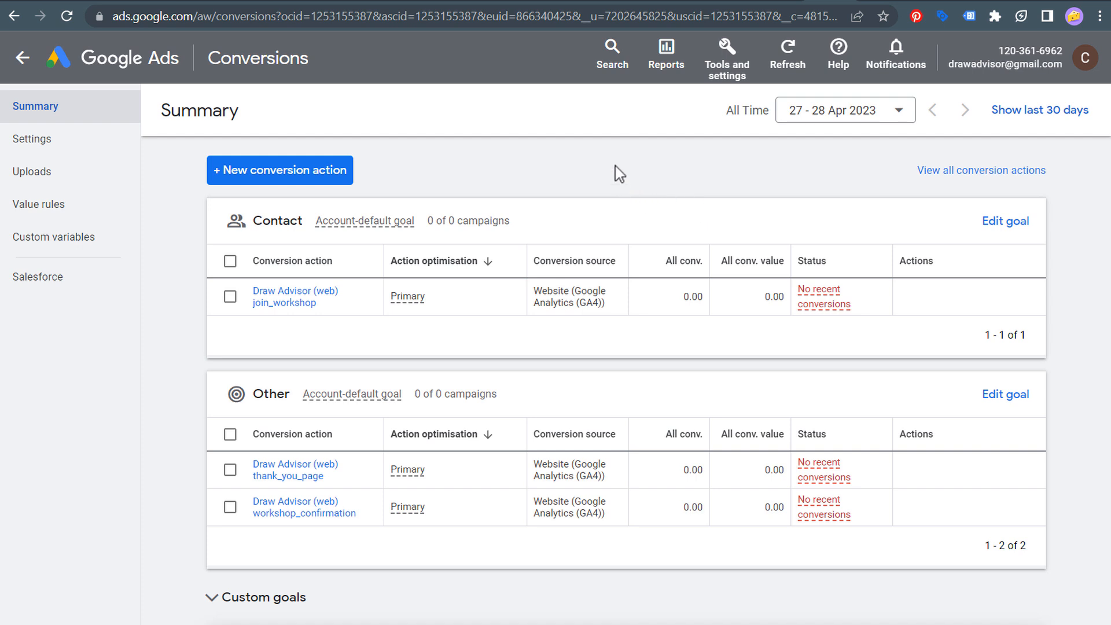